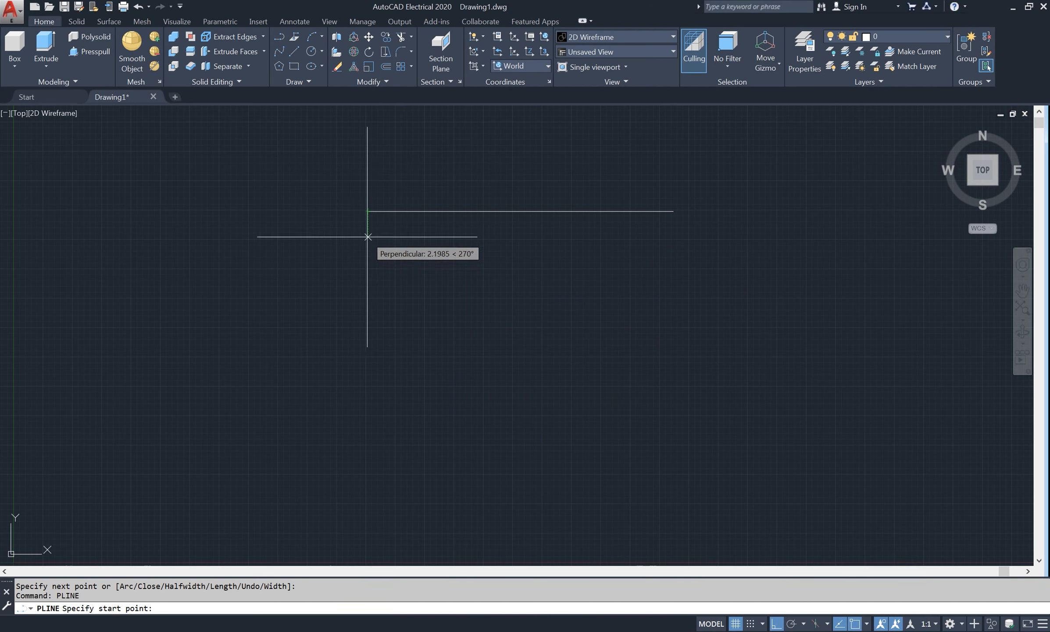
- Draw a 95-unit horizontal polyline just below the existing short line, starting directly beneath its left end
click(368, 238)
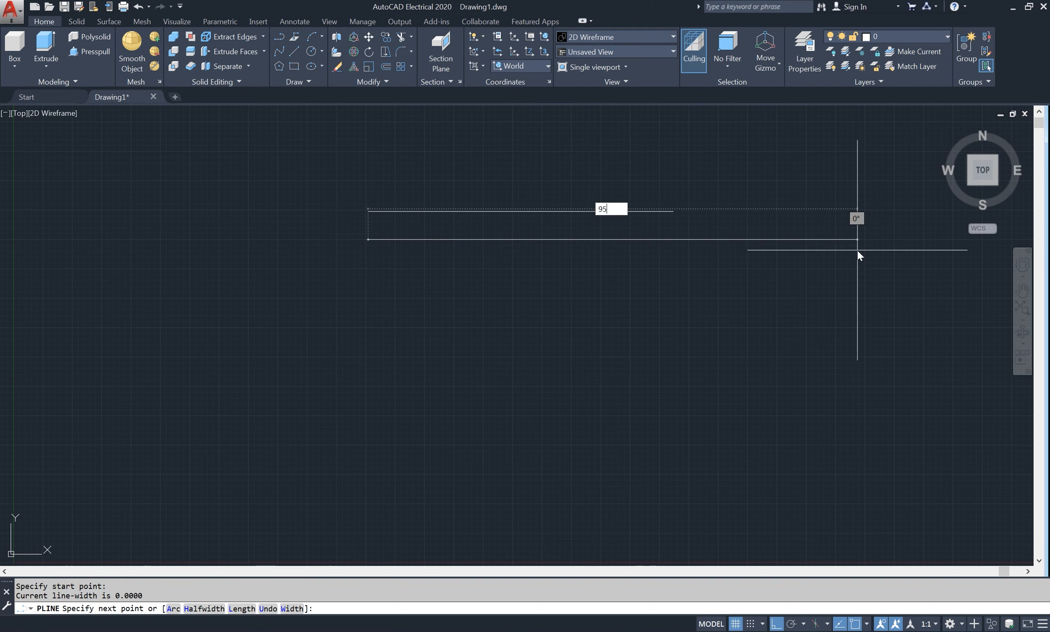
key(Return)
key(Return)
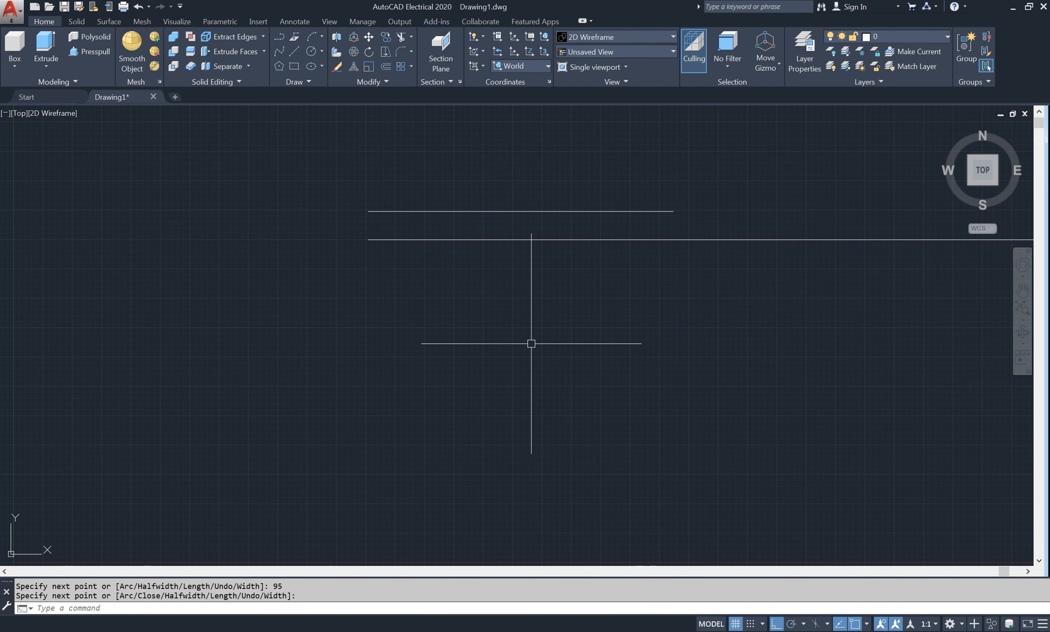
- Mirror the short line about a vertical axis through the long line's midpoint, keeping the source line
scroll(529, 342, down, 3)
scroll(530, 342, down, 1)
scroll(677, 309, up, 2)
scroll(625, 310, up, 1)
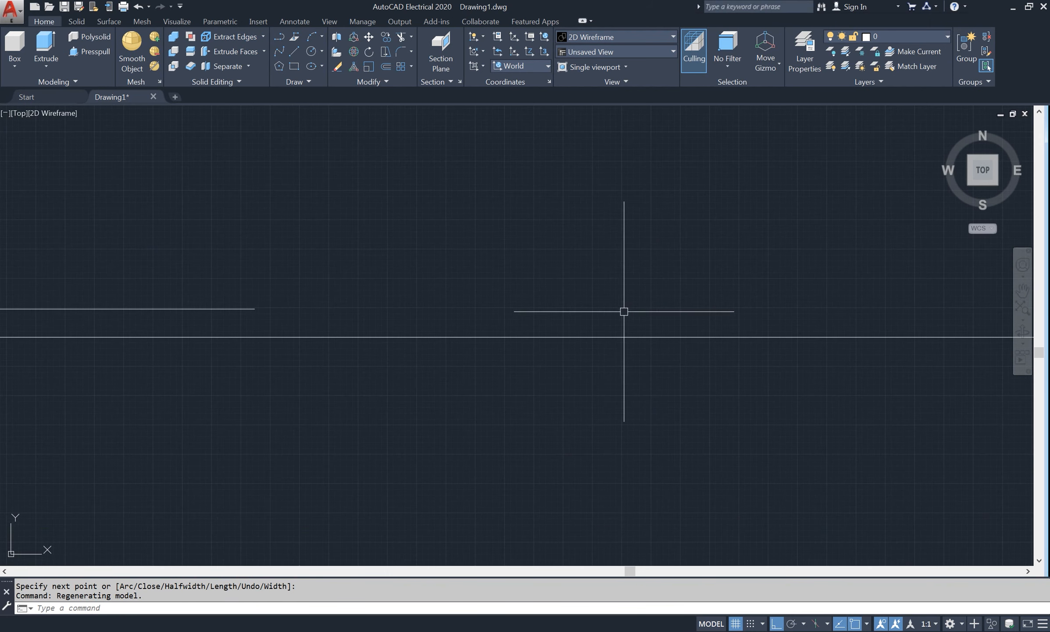
middle_drag(624, 310, 600, 275)
scroll(600, 274, down, 3)
scroll(600, 274, up, 2)
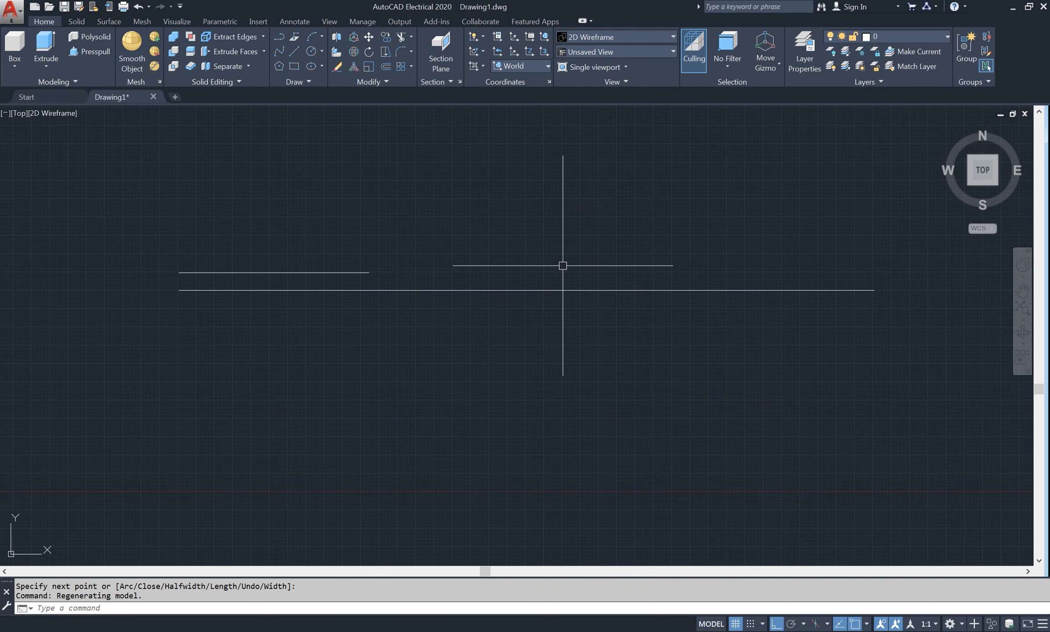
text(i)
key(Return)
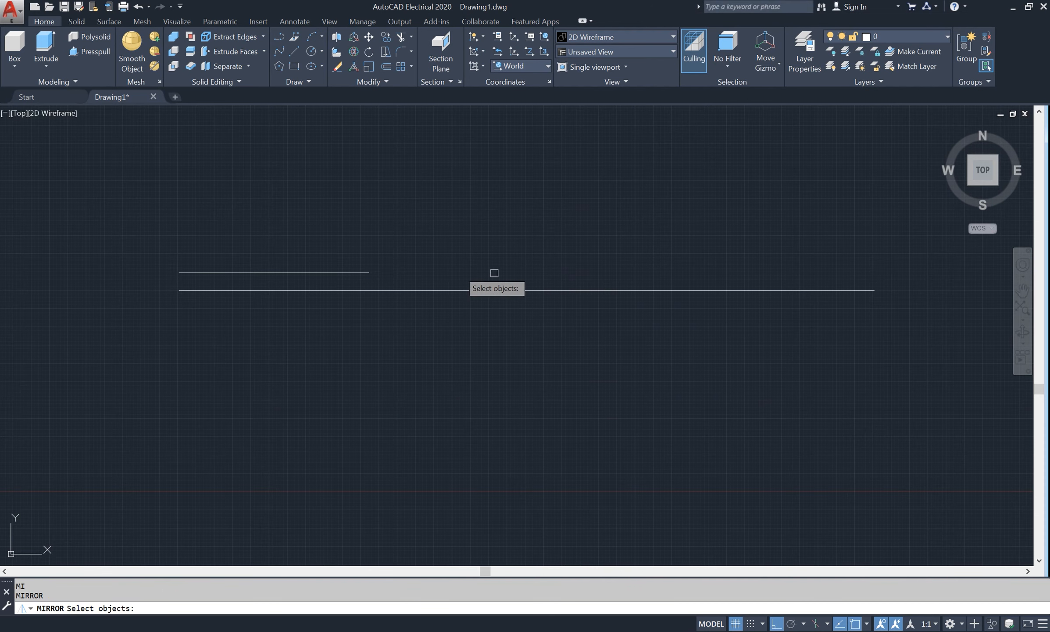
key(Return)
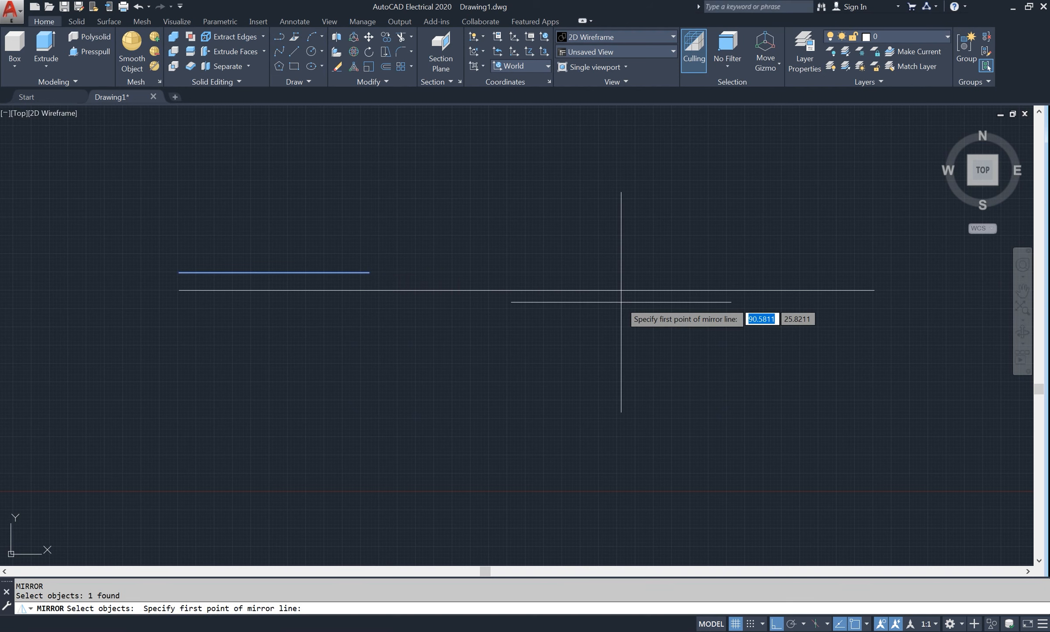
click(527, 290)
click(530, 374)
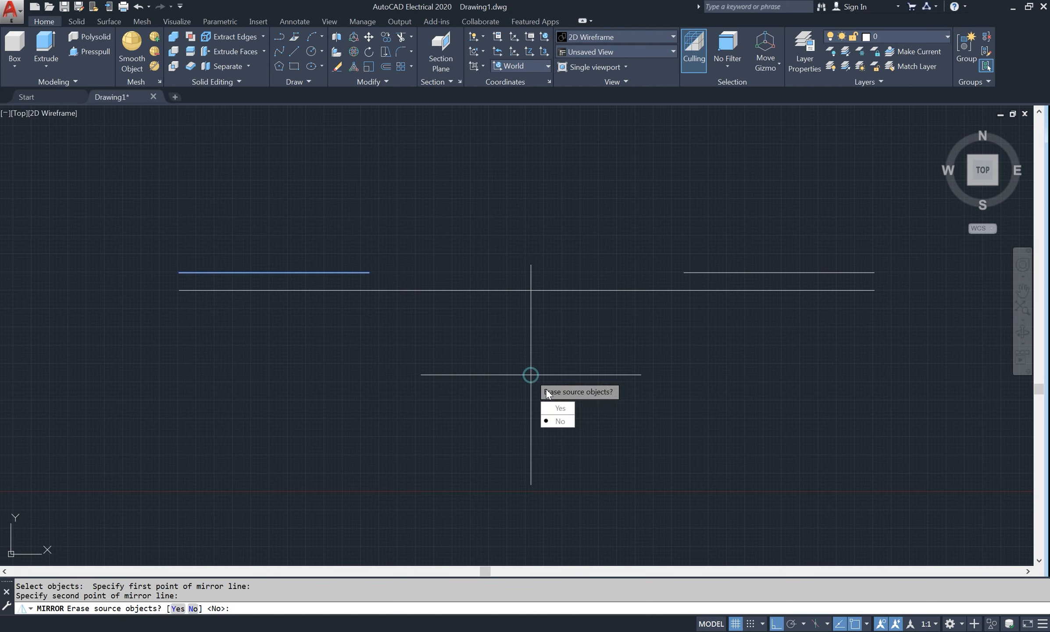
key(Return)
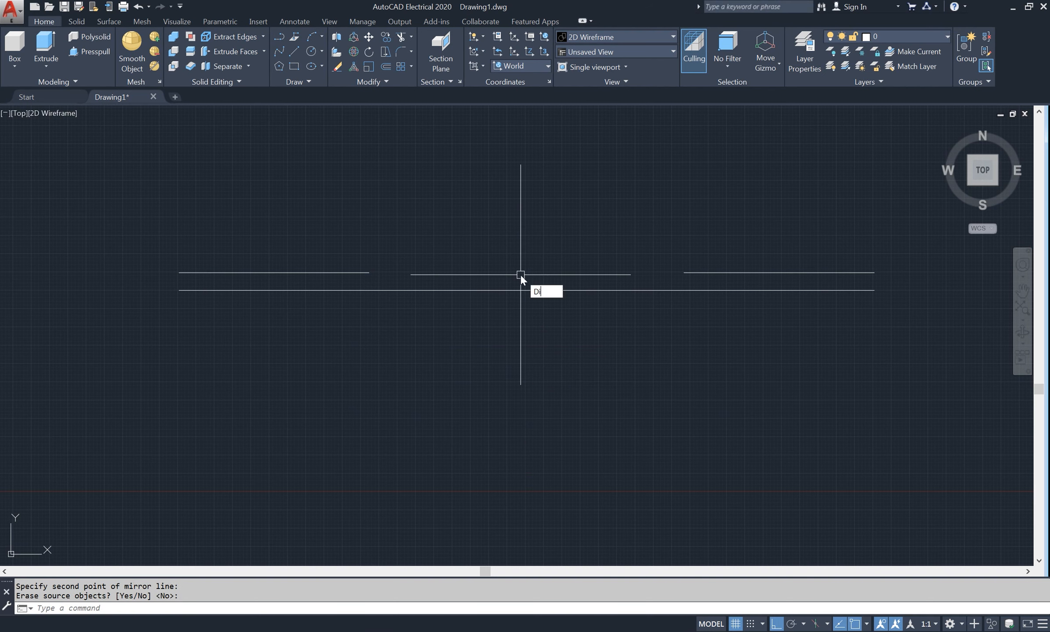
- Measure the overall distance between the outer ends of the two short lines
text(Di)
key(Return)
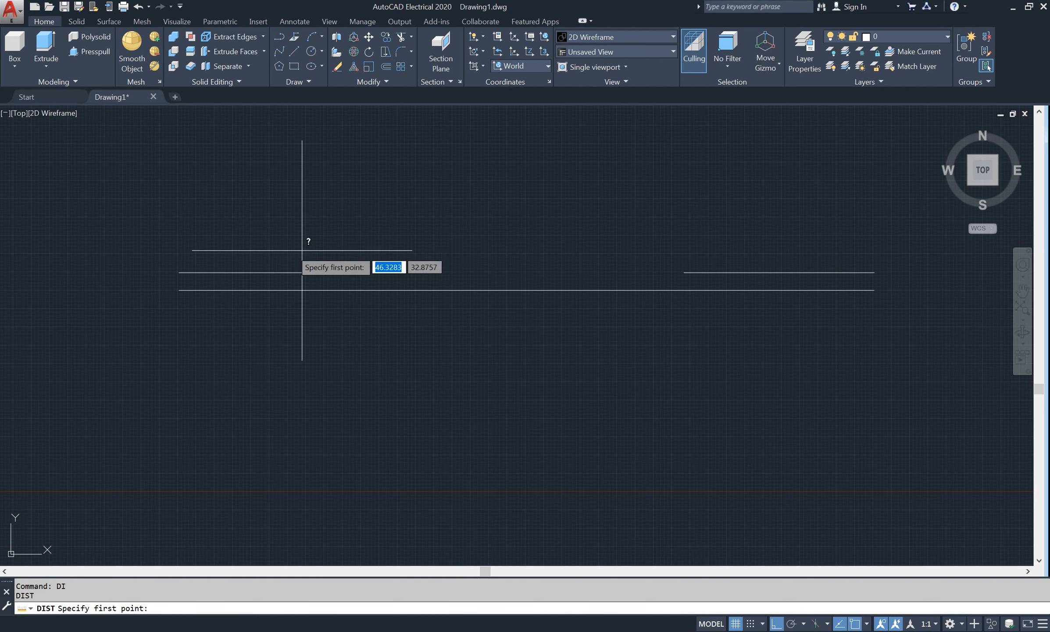
click(179, 272)
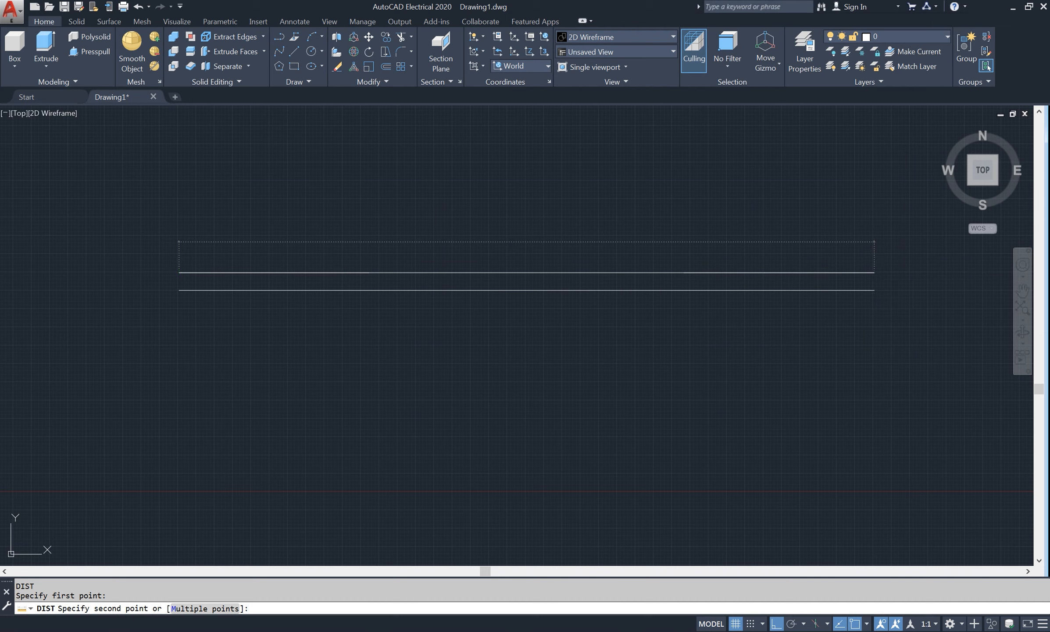
click(874, 272)
- Erase the long 95-unit reference line beneath the two short lines
key(Return)
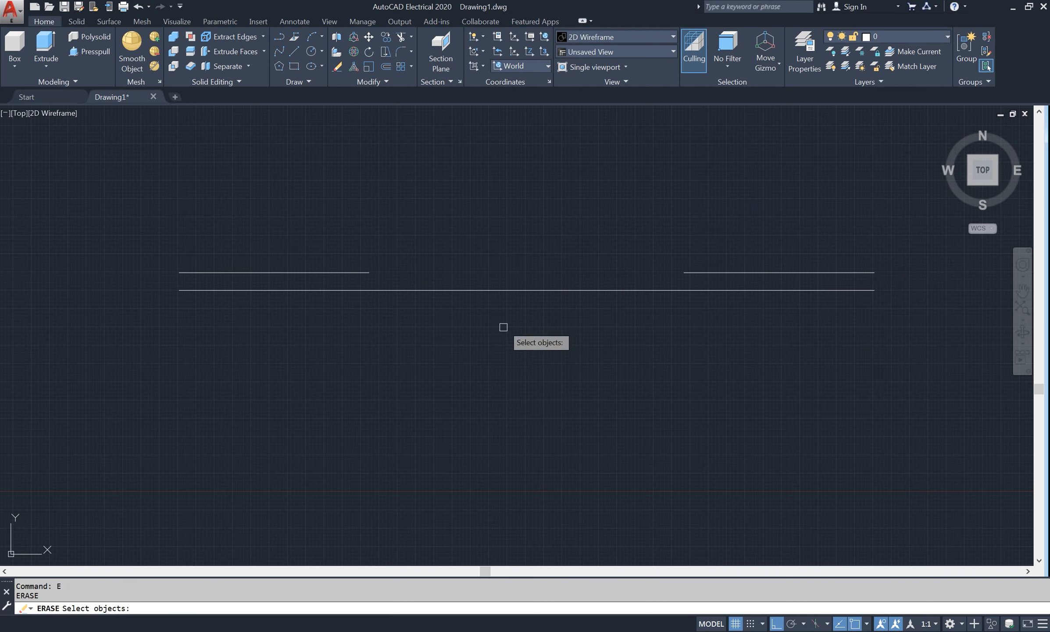
key(Return)
- Switch the drawing to the SW Isometric view with both short lines in sight
scroll(452, 369, down, 2)
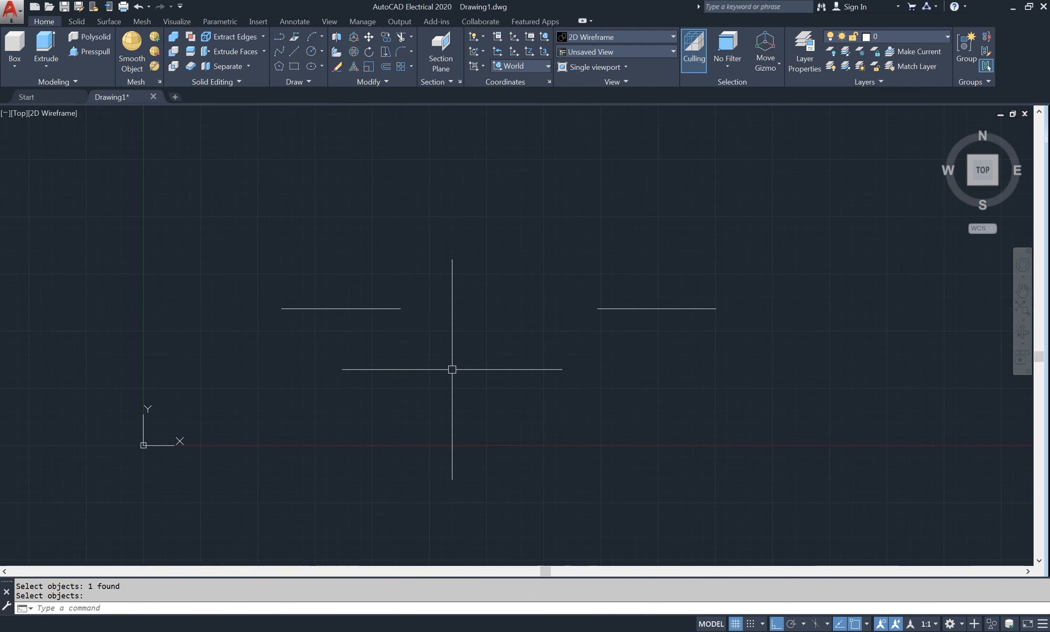
scroll(451, 368, up, 2)
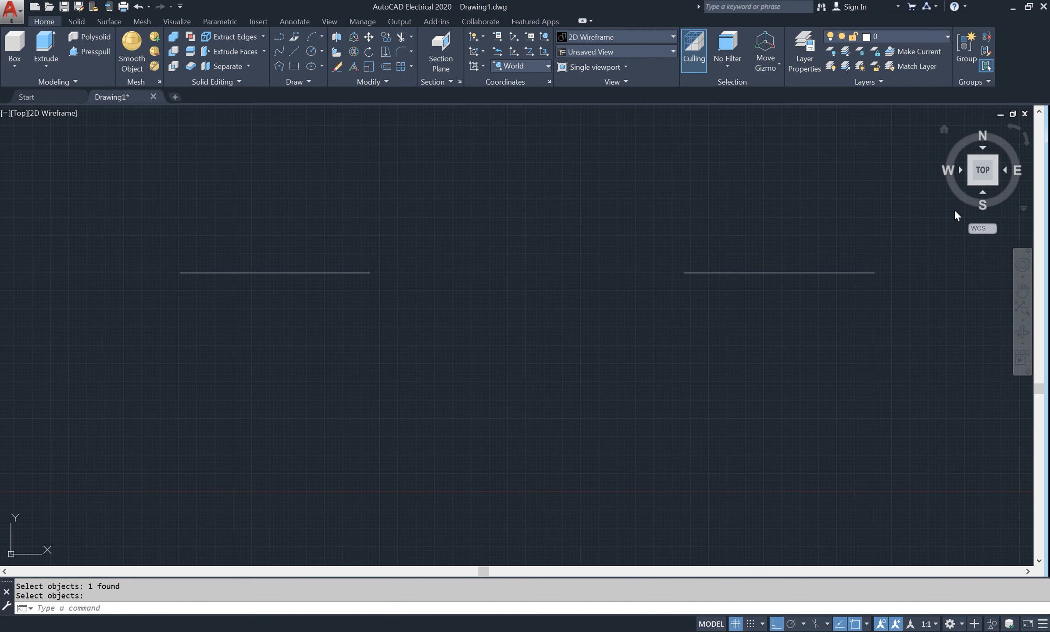
click(970, 186)
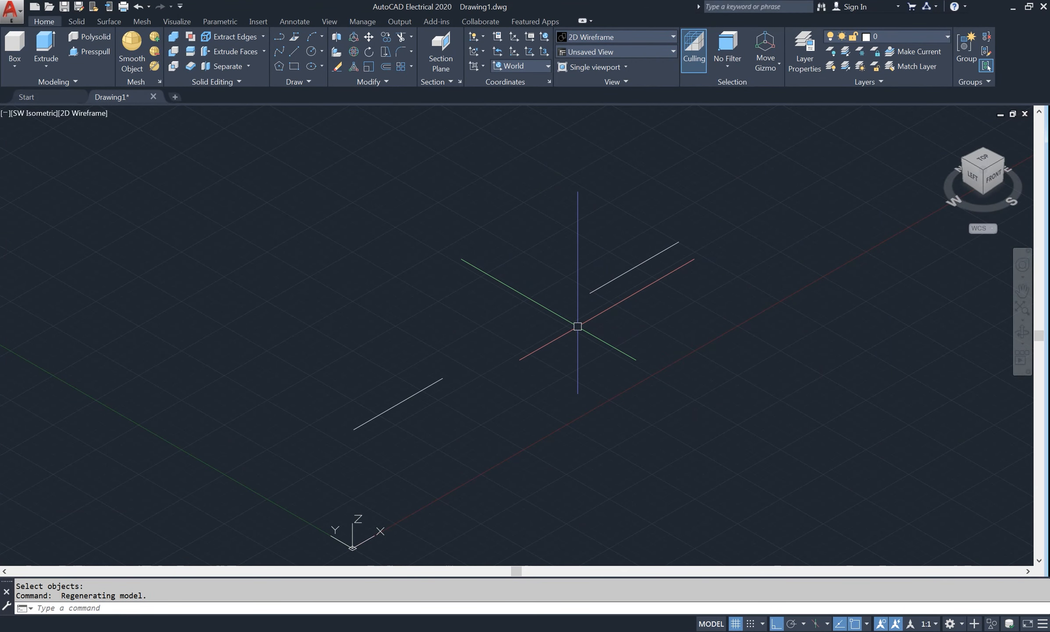
scroll(567, 344, up, 2)
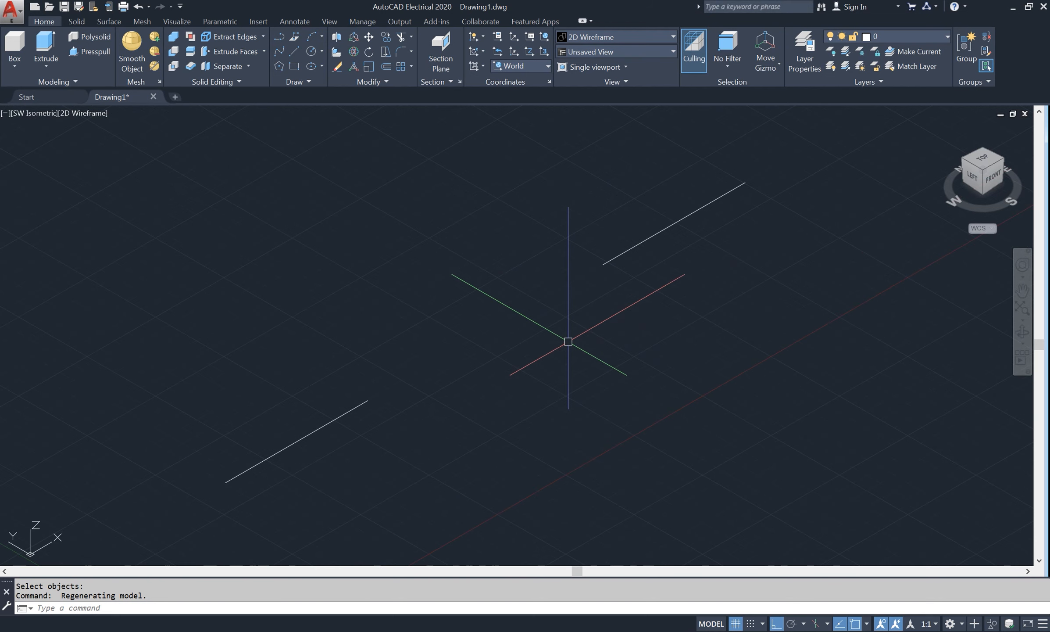
middle_drag(571, 340, 572, 307)
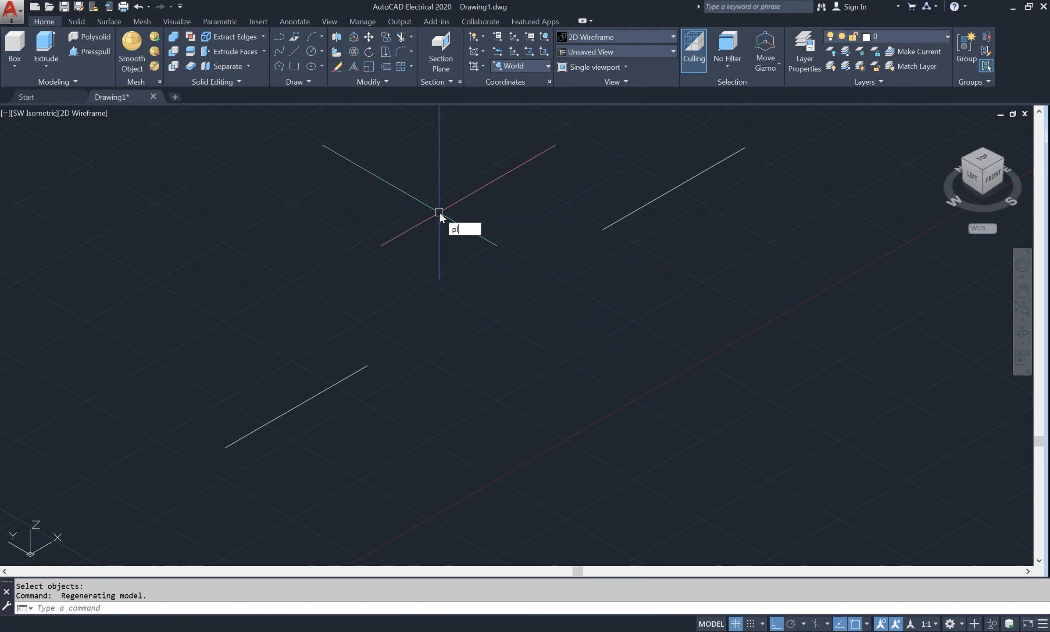
- Draw a polyline joining the inner ends of the two short lines
key(Return)
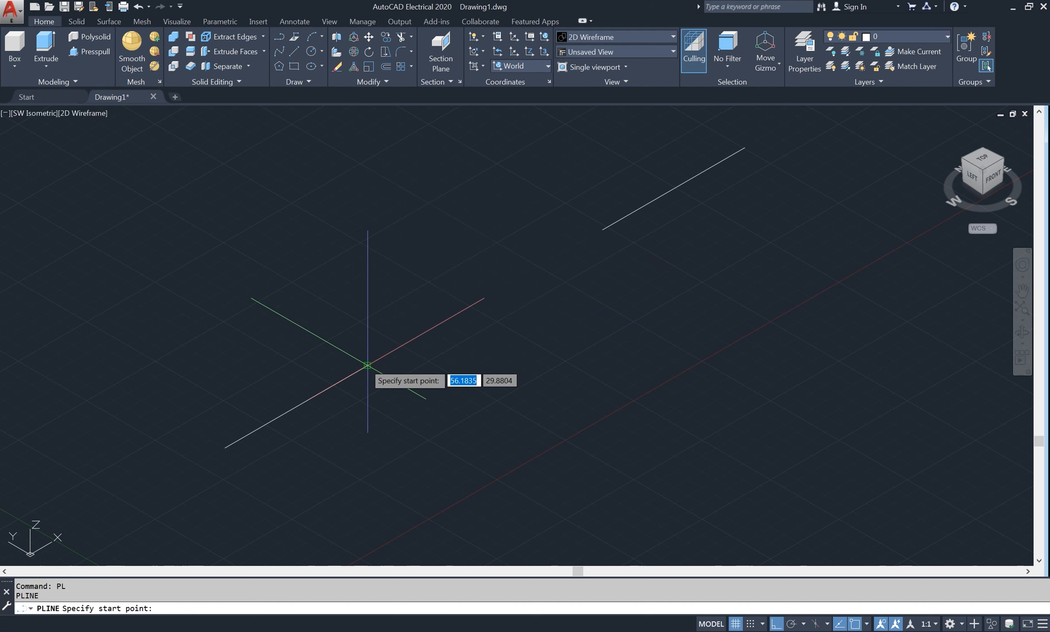
click(367, 365)
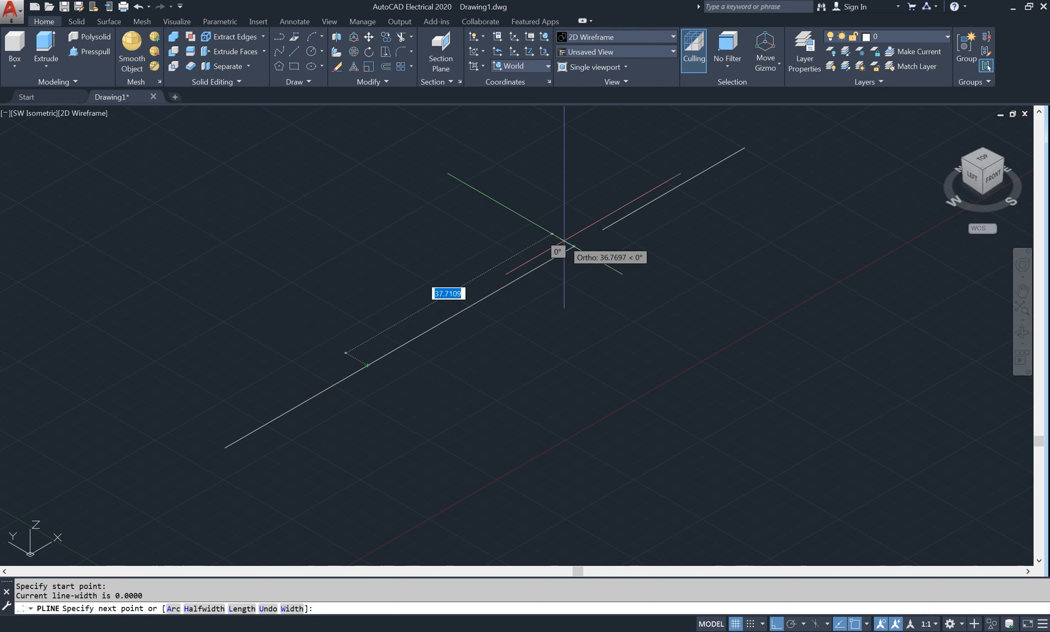
click(604, 231)
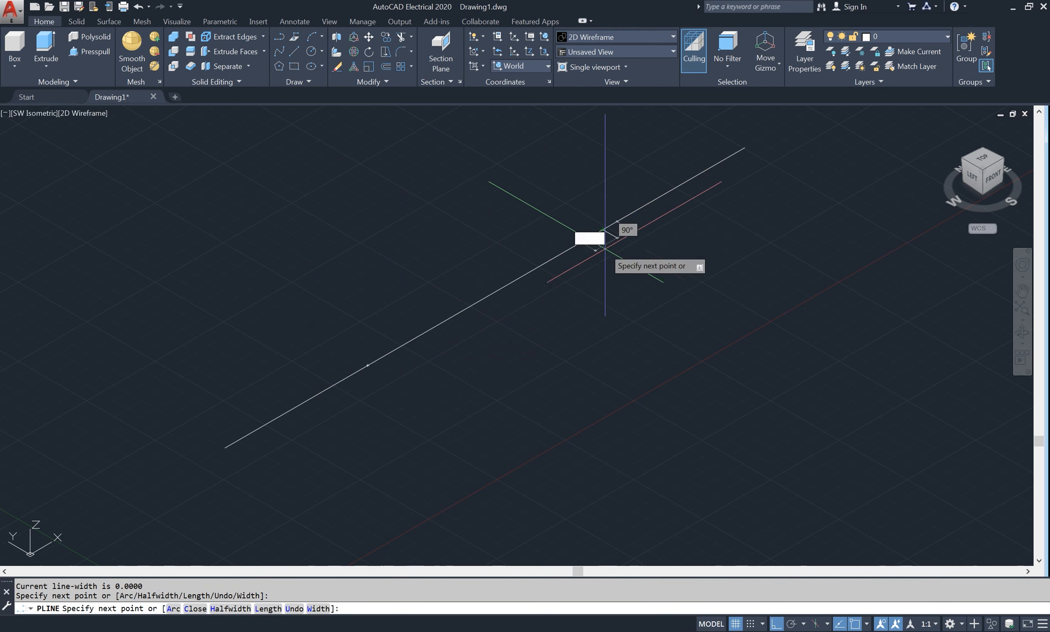
key(Return)
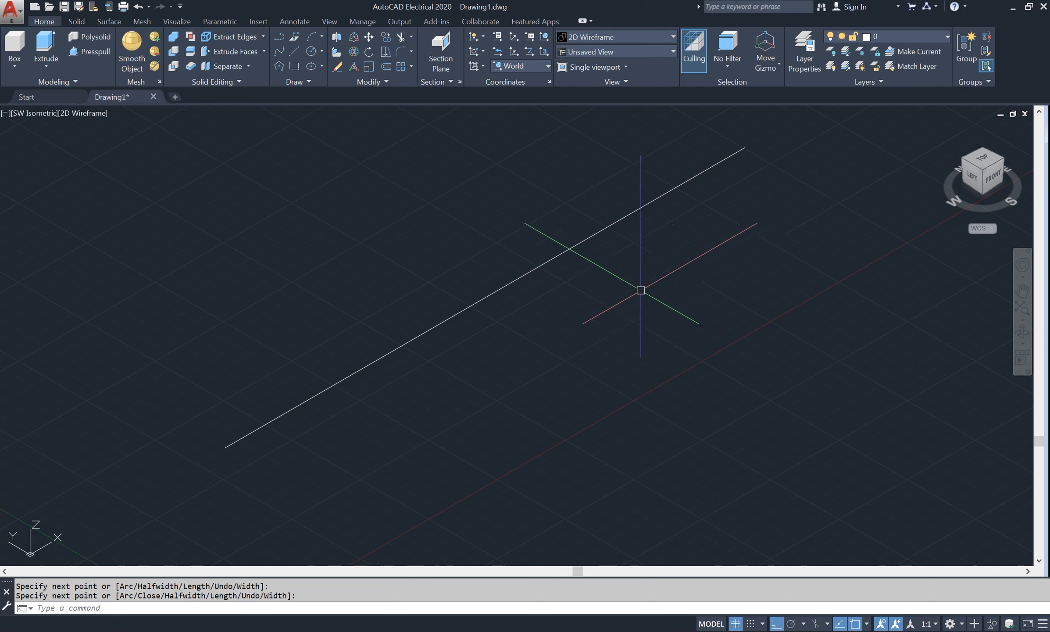
- Set the UCS to Left and draw a 43.5-diameter circle centred on the far short line's inner end
click(545, 66)
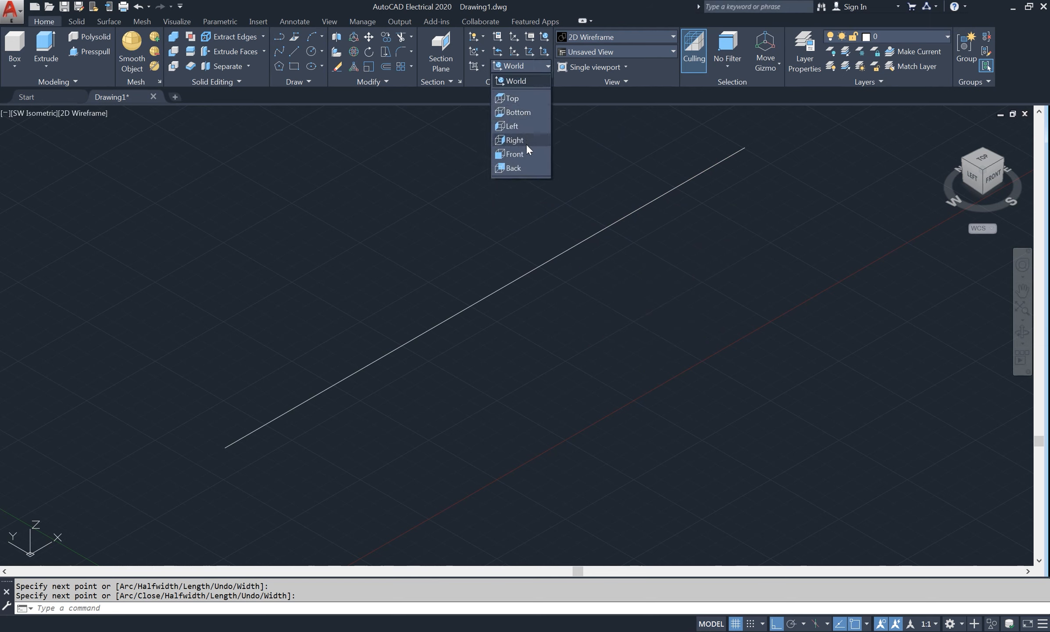
click(530, 125)
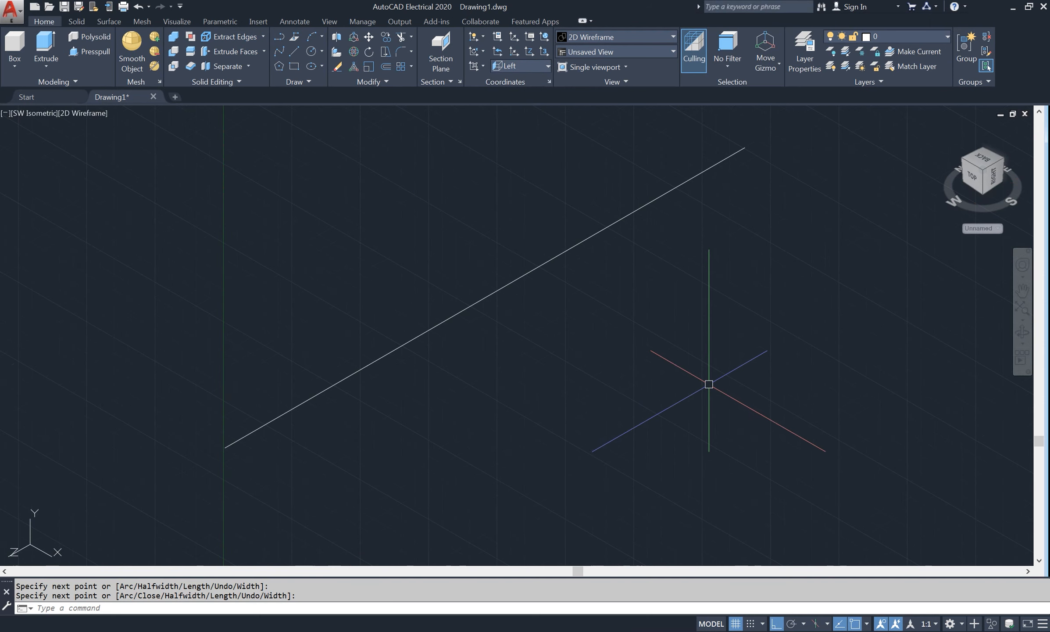
key(Return)
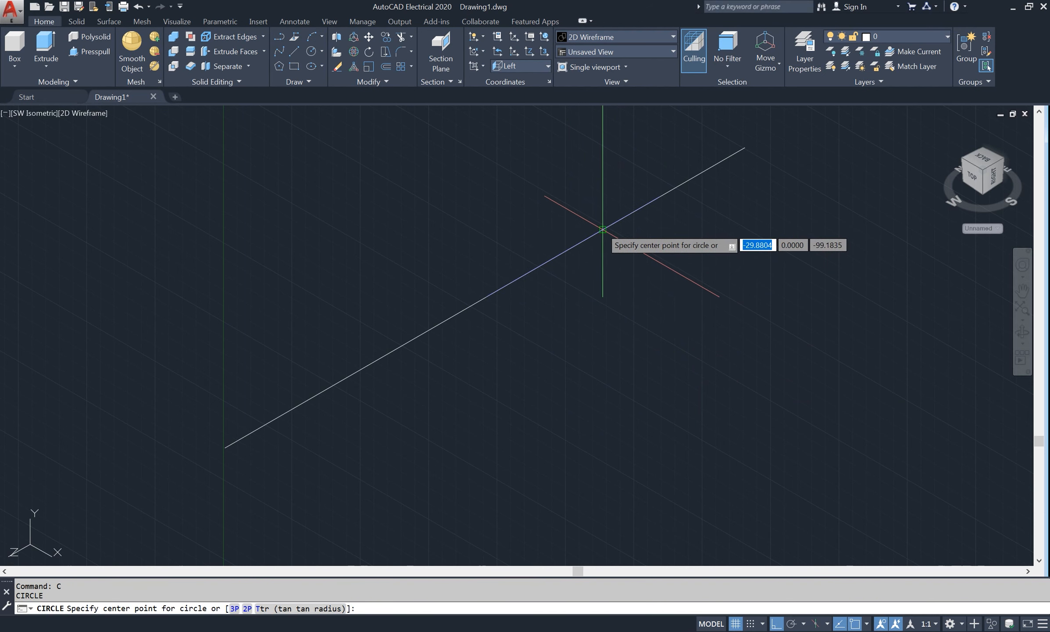
click(603, 229)
text(d)
key(Return)
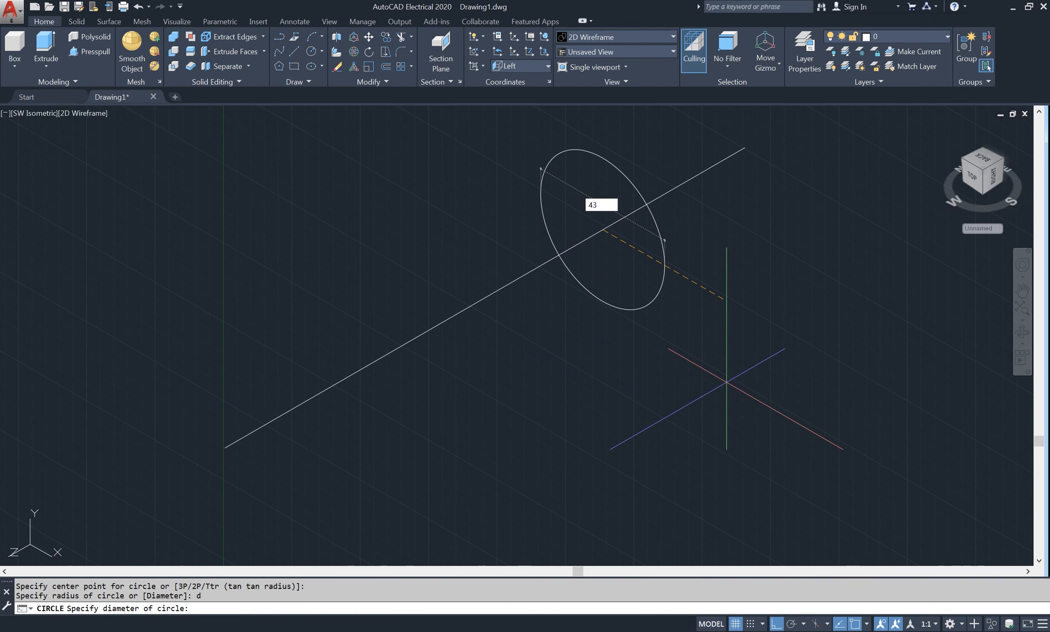
key(Return)
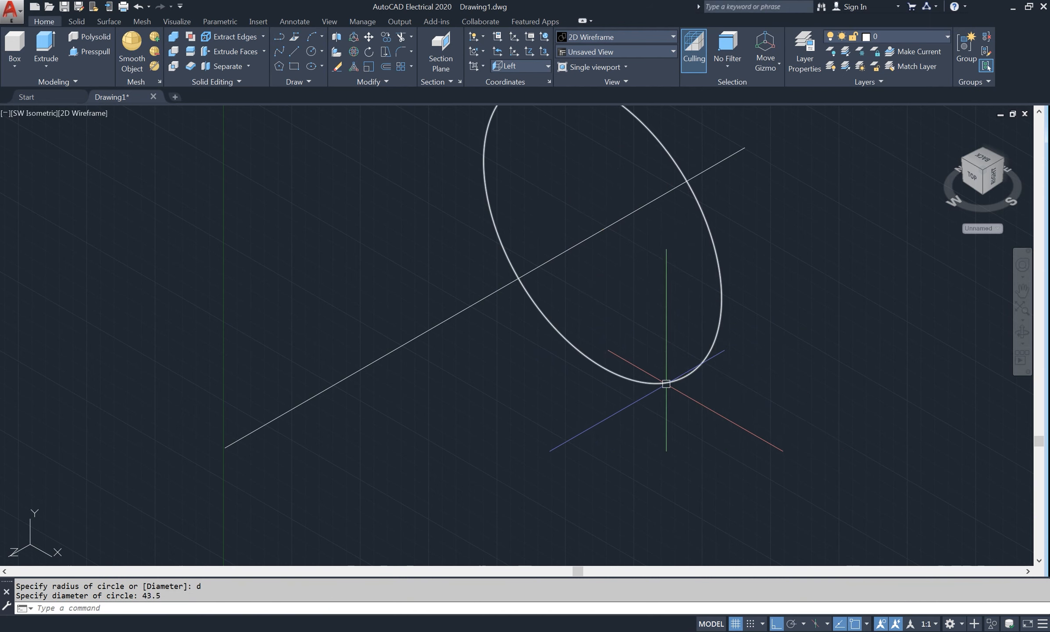
- Copy the 43.5-diameter circle from its centre to the near short line's inner end
scroll(668, 380, down, 2)
text(co)
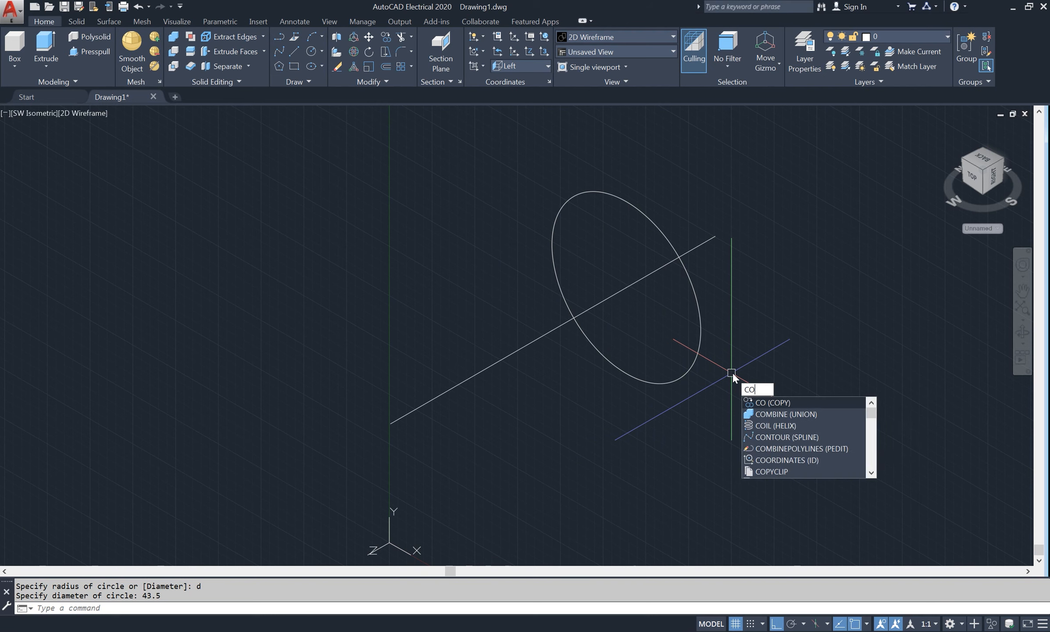
key(Return)
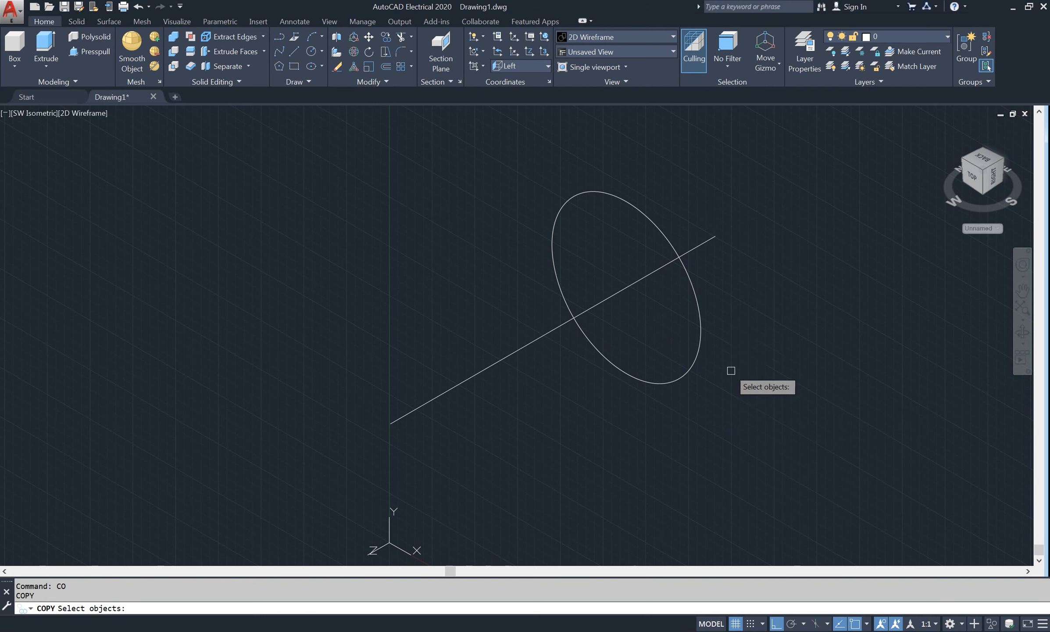
click(698, 329)
key(Return)
click(626, 287)
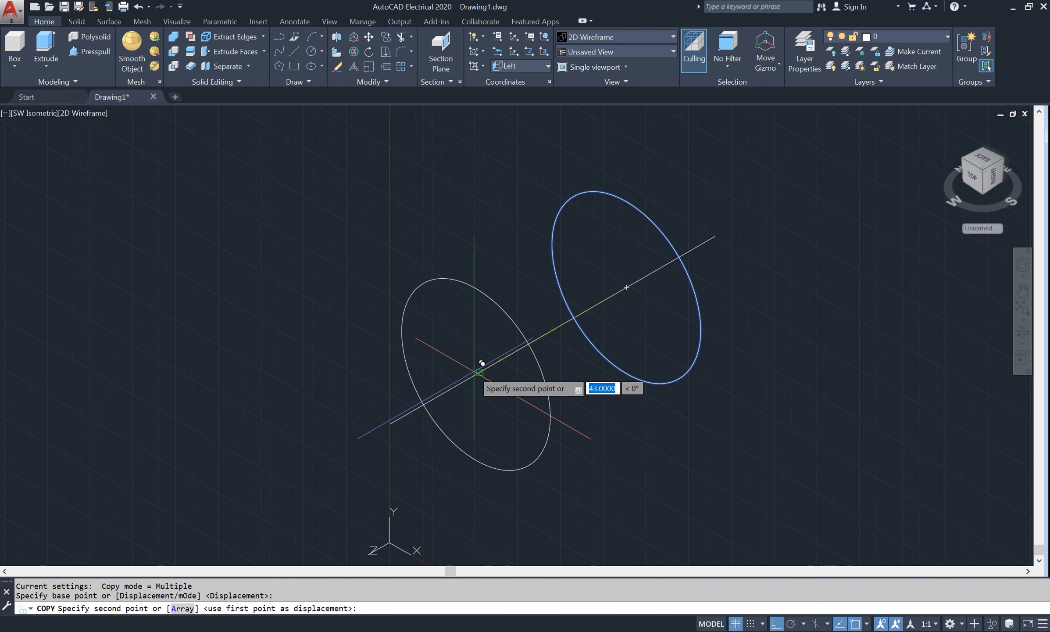
click(491, 364)
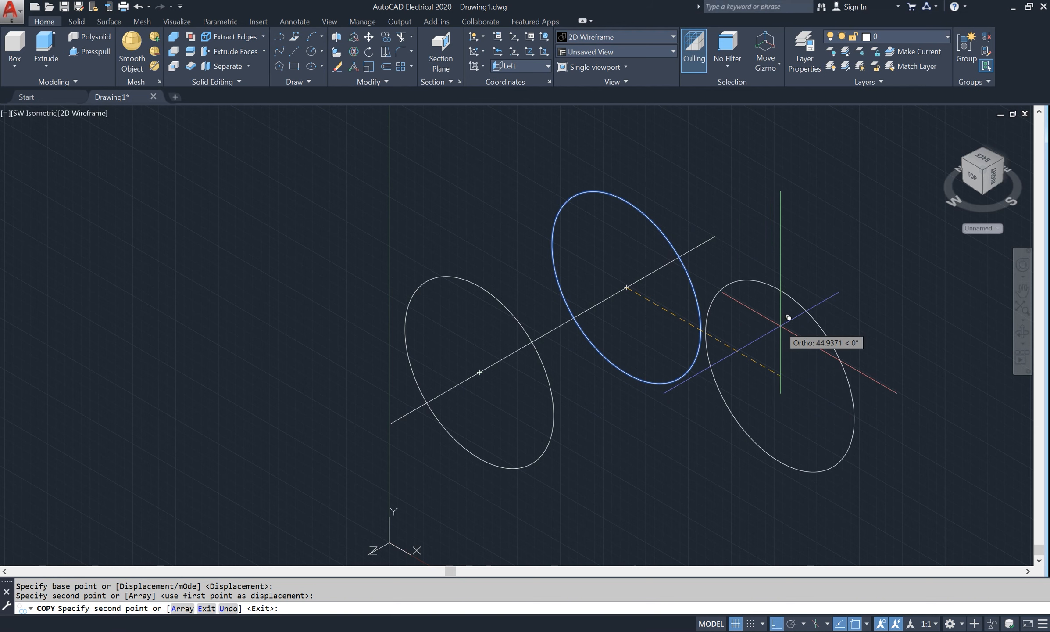
key(Return)
- Draw a 56-diameter circle centred on the midpoint of the middle line, between the two existing circles
scroll(741, 294, down, 2)
scroll(671, 335, up, 2)
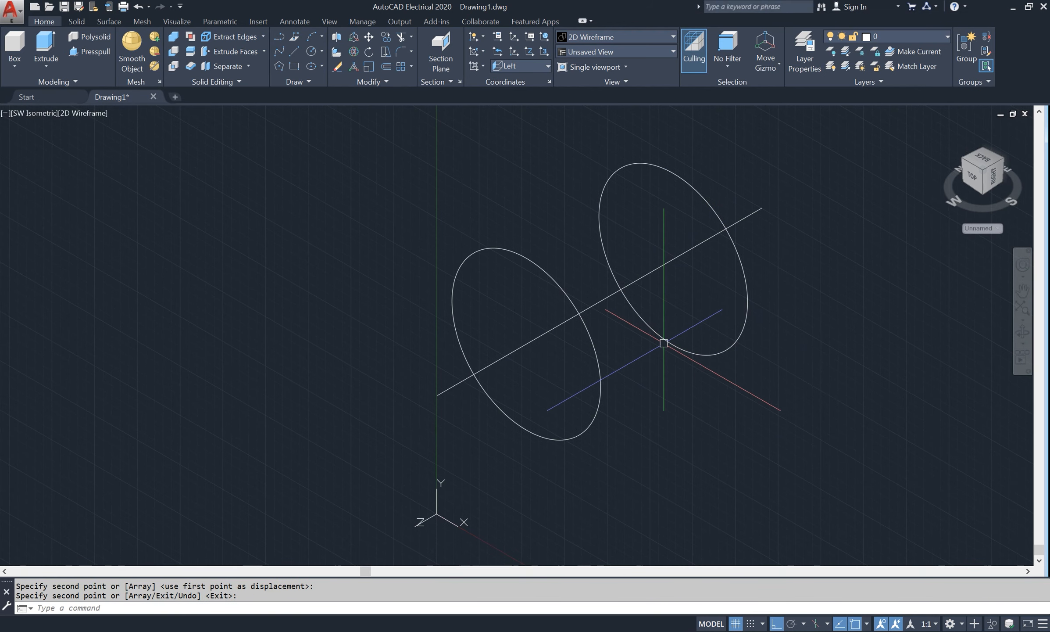
text(c)
key(Return)
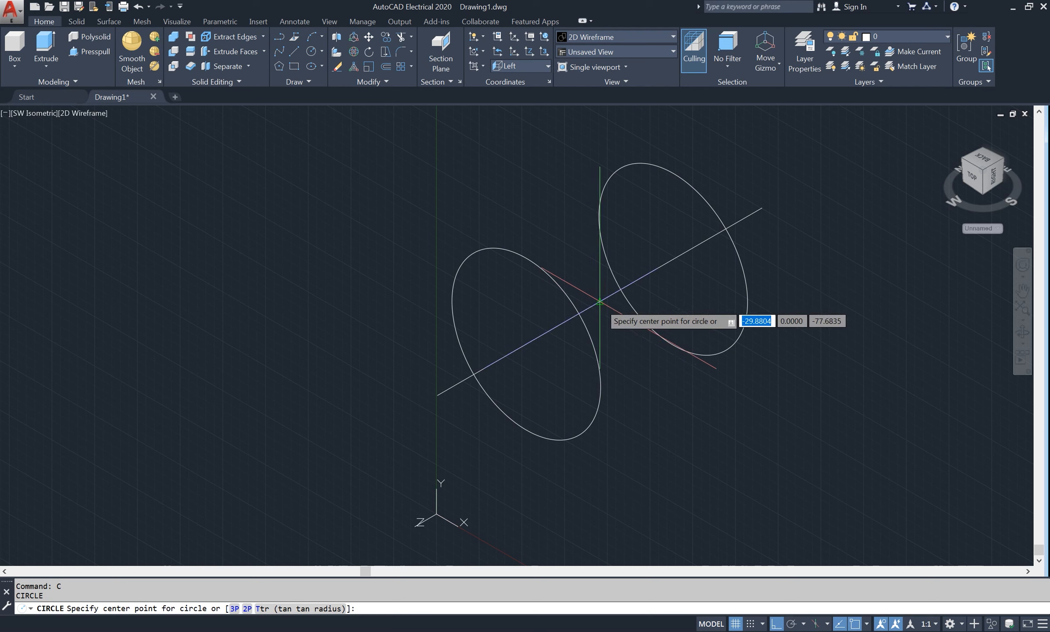
click(600, 301)
text(d)
key(Return)
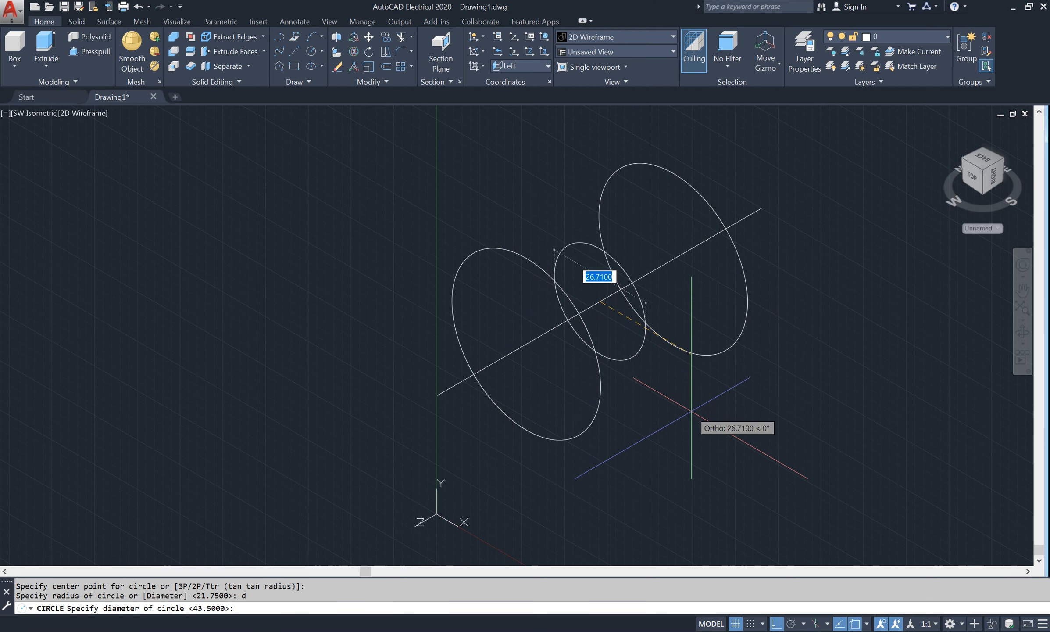
text(34)
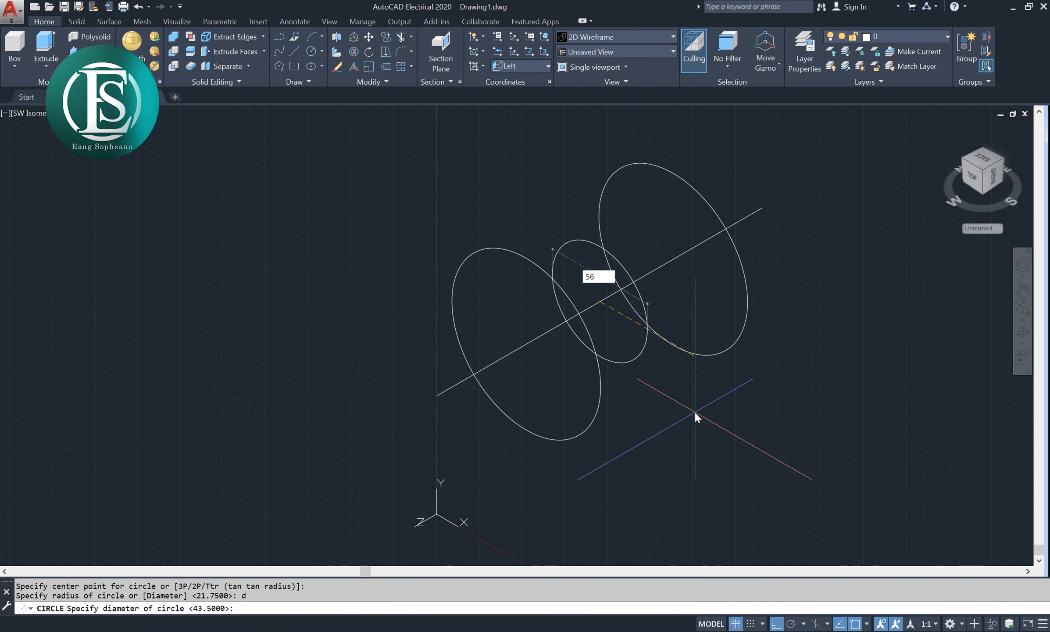
key(Return)
text(56)
key(Return)
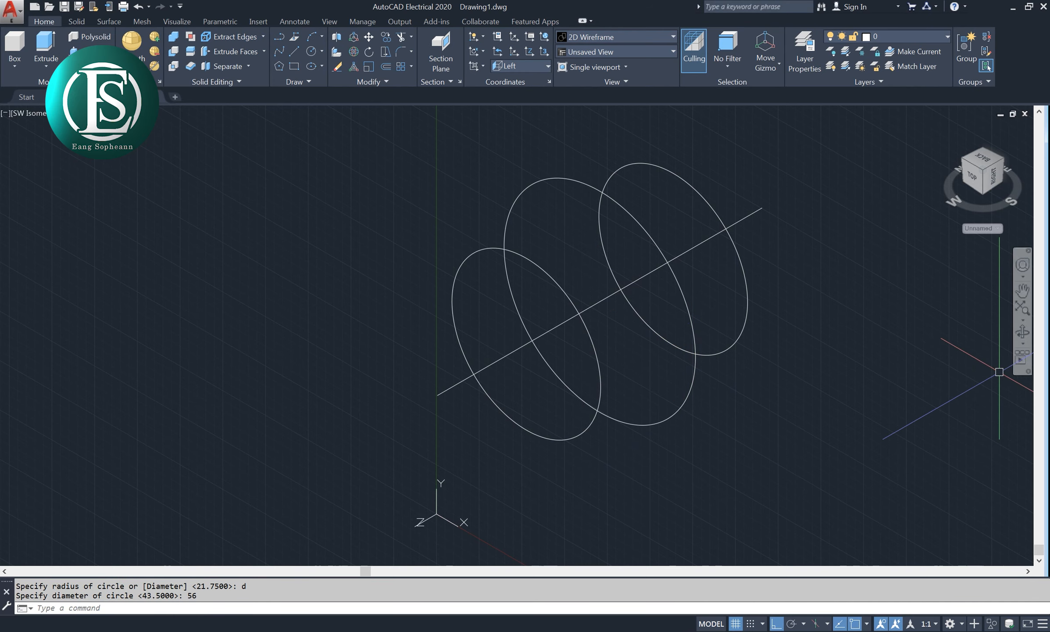
shift+middle_drag(1026, 344, 799, 398)
scroll(758, 301, up, 1)
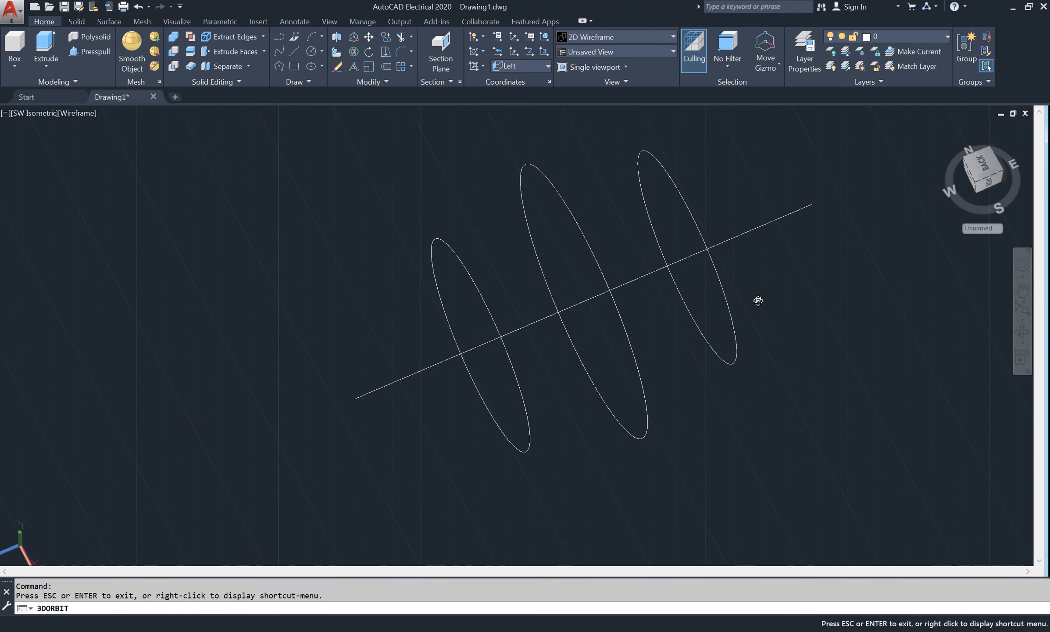
- Leave the orbit view and turn off the drawing grid
right_click(756, 188)
click(776, 188)
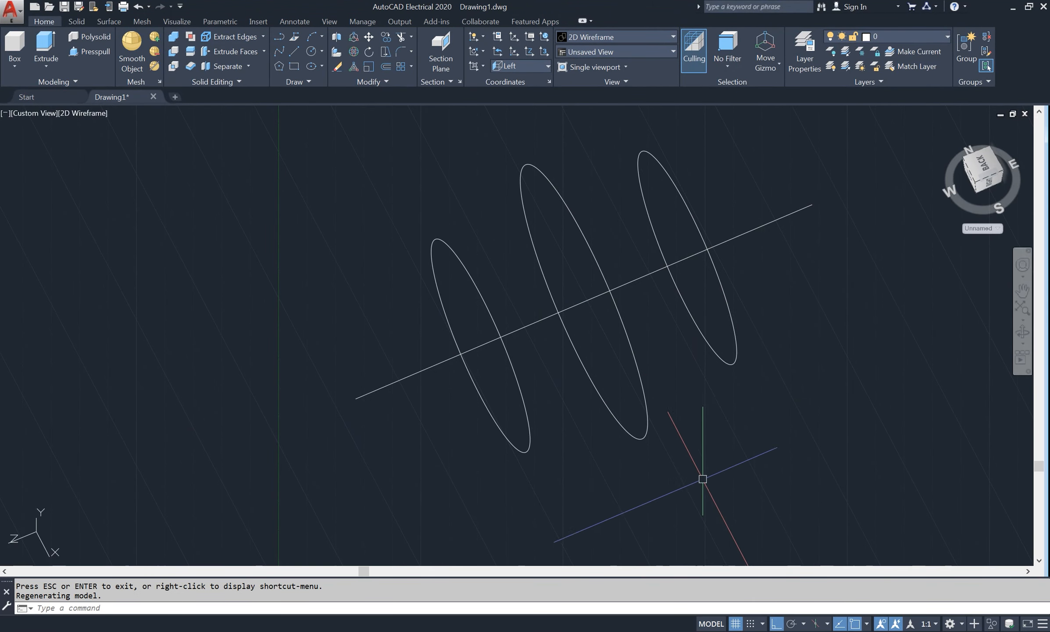
click(736, 624)
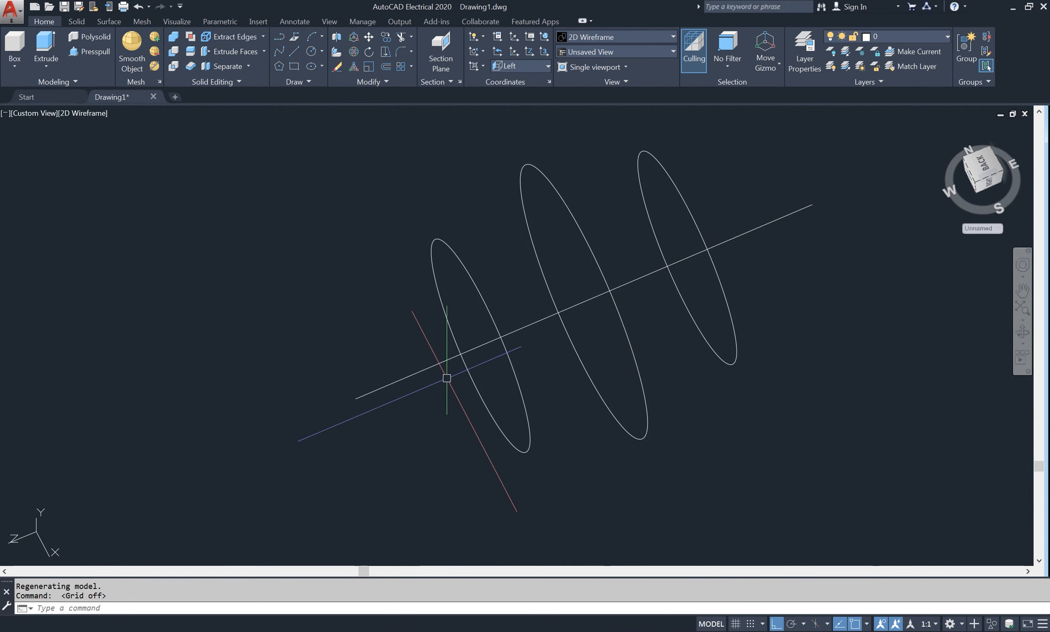
- Loft a solid through the three circles in order using cross sections only, and set the visual style to Shaded
click(46, 65)
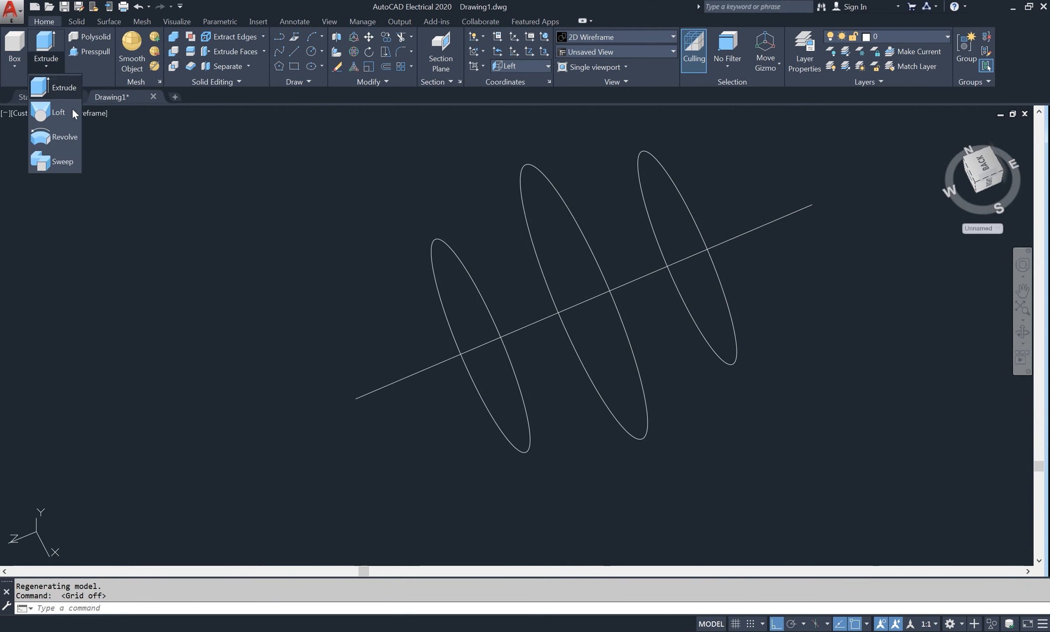
click(60, 115)
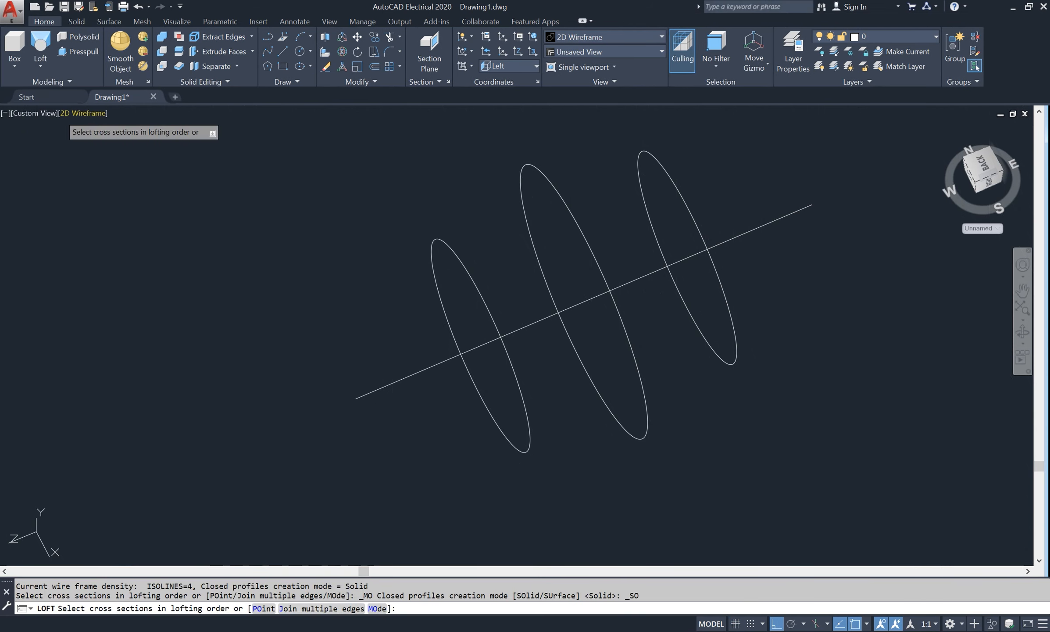
click(484, 299)
click(584, 242)
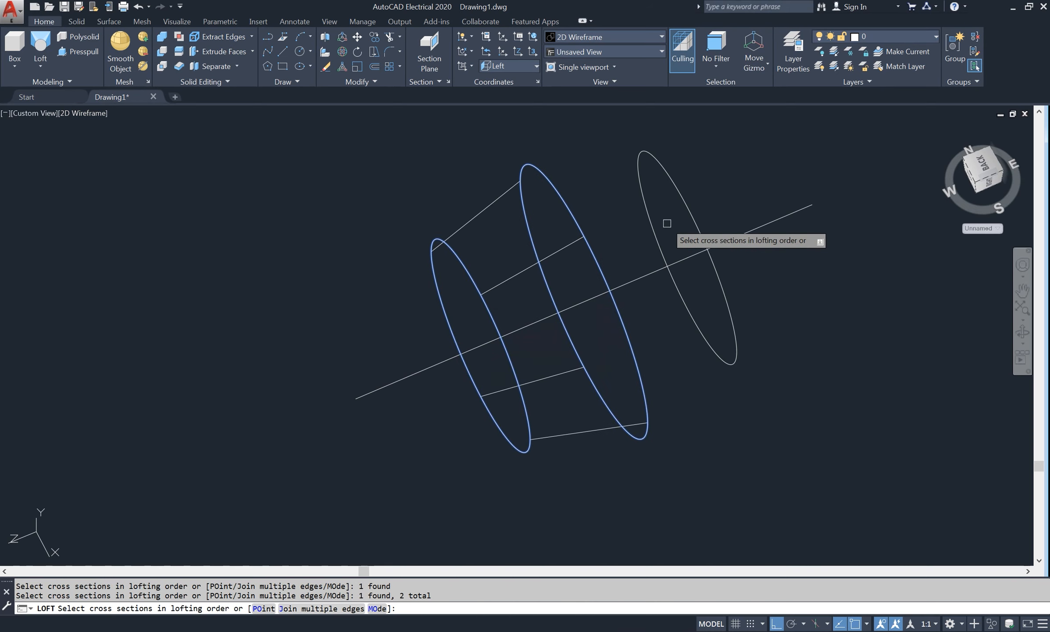
click(686, 202)
right_click(702, 188)
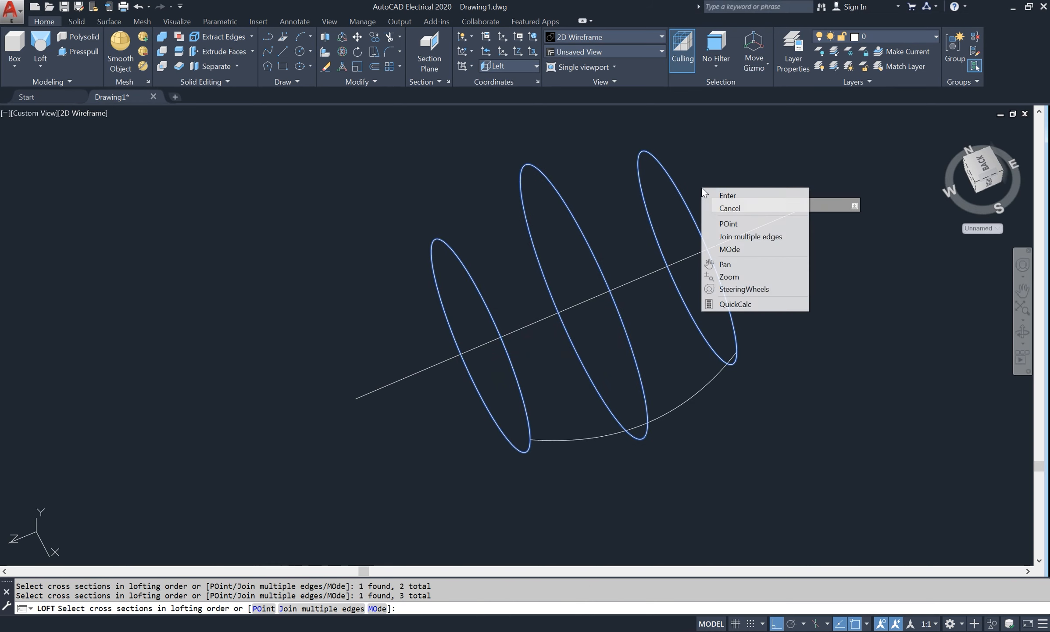
click(738, 196)
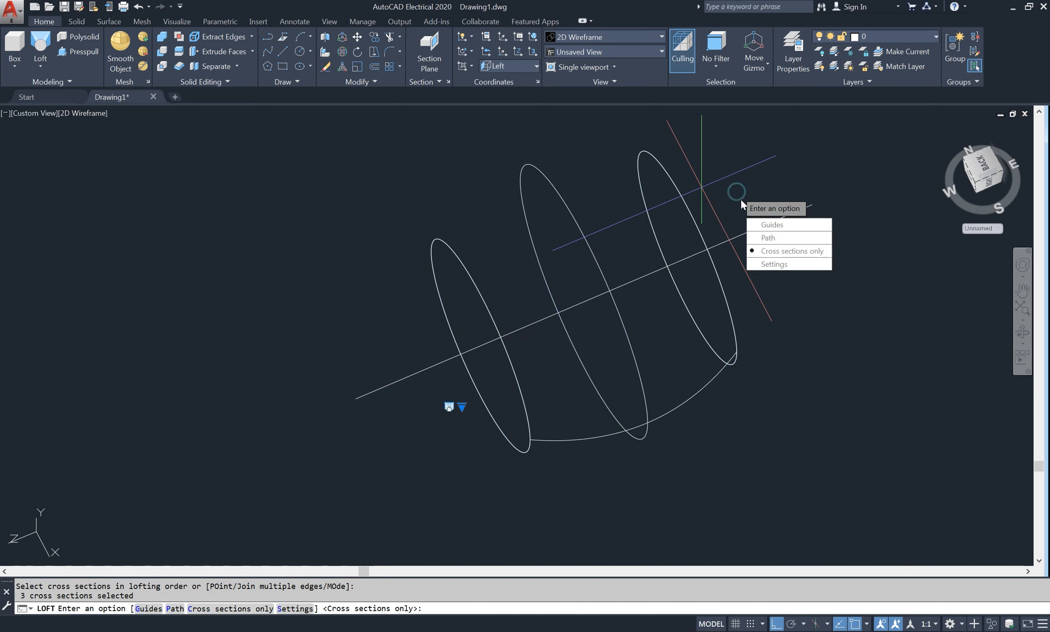
click(811, 251)
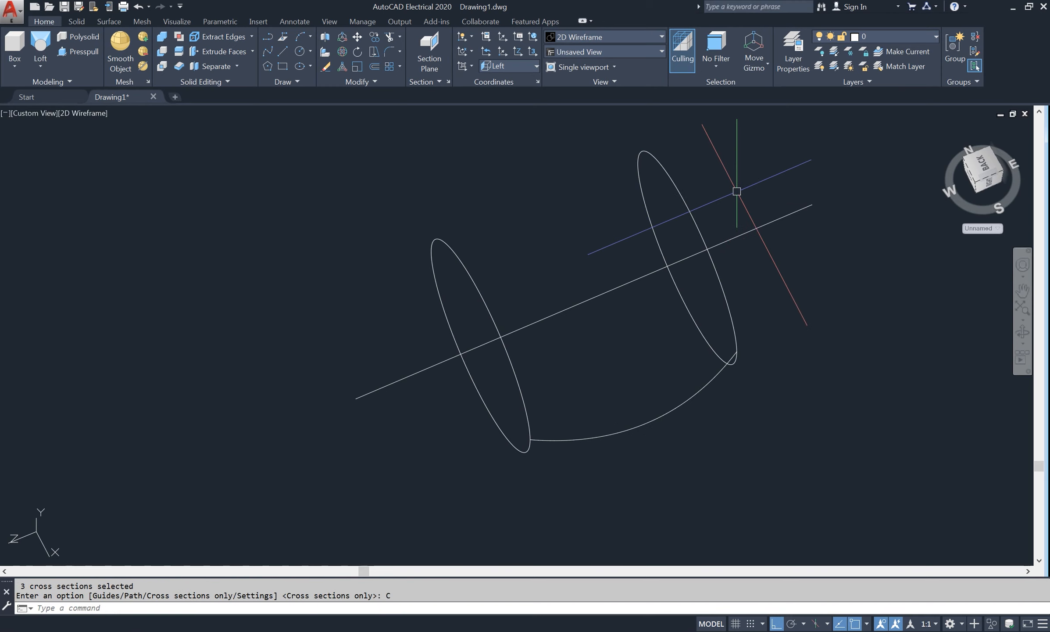
click(91, 114)
click(139, 190)
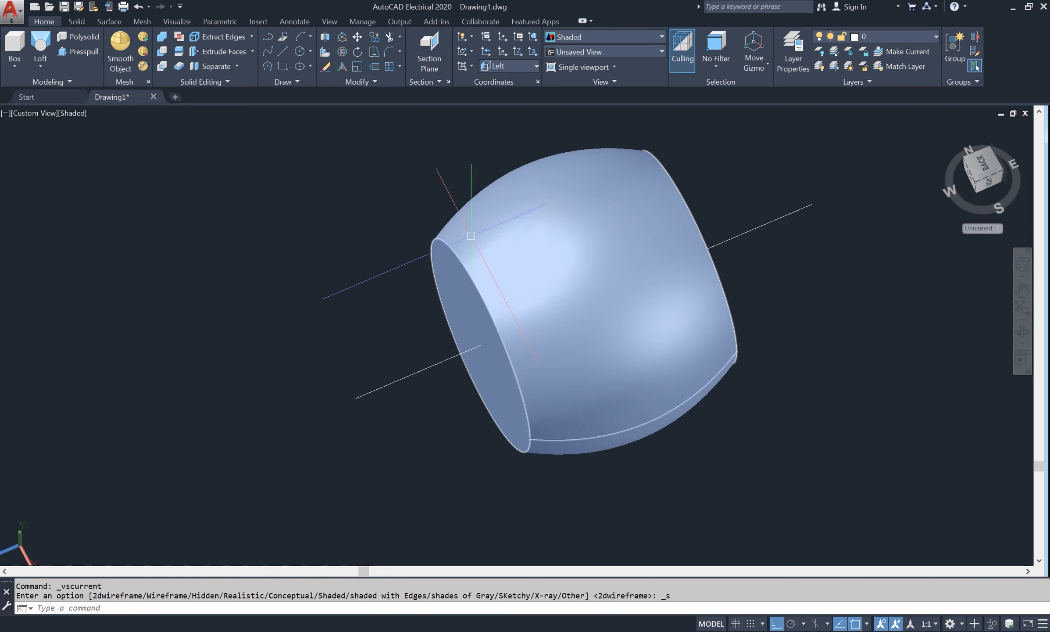
- Presspull the lofted solid's near flat end face outward to the near end of the centre line
click(1030, 333)
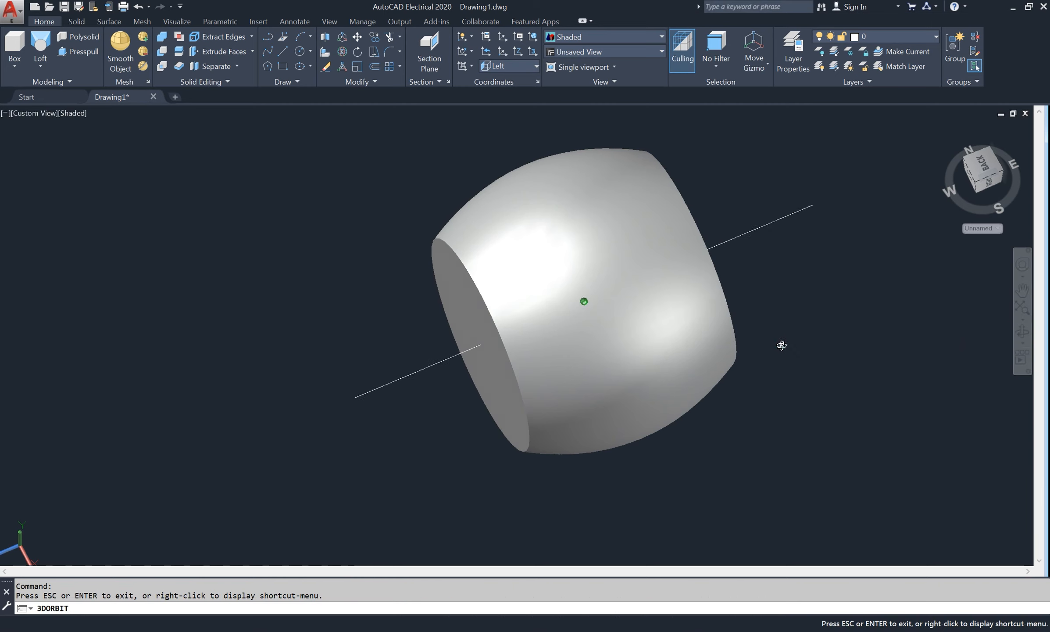
drag(780, 347, 714, 372)
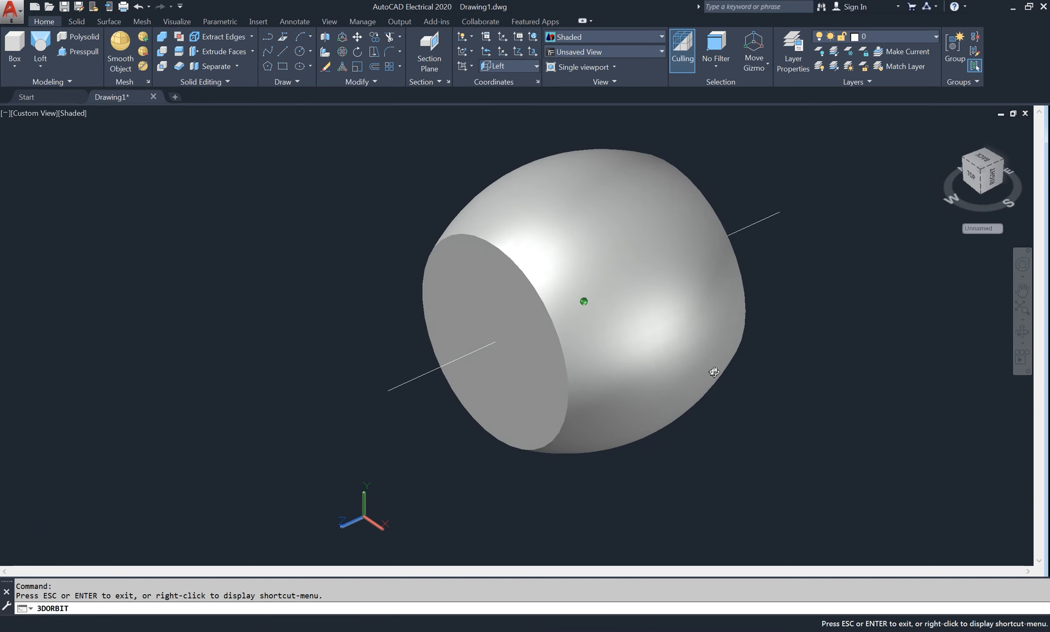
right_click(283, 218)
click(282, 218)
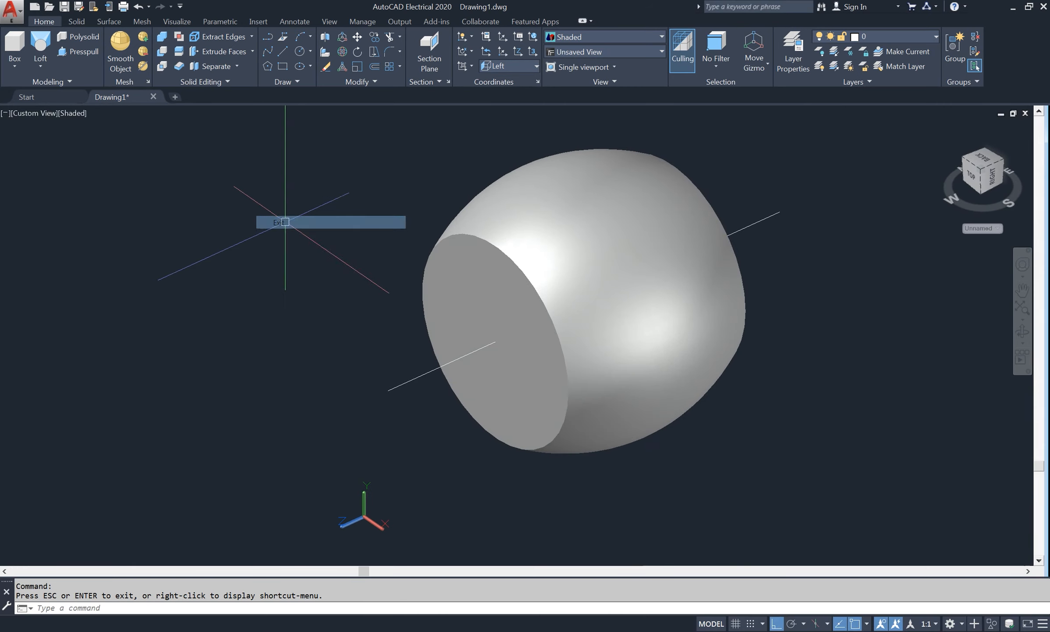
click(80, 51)
click(462, 274)
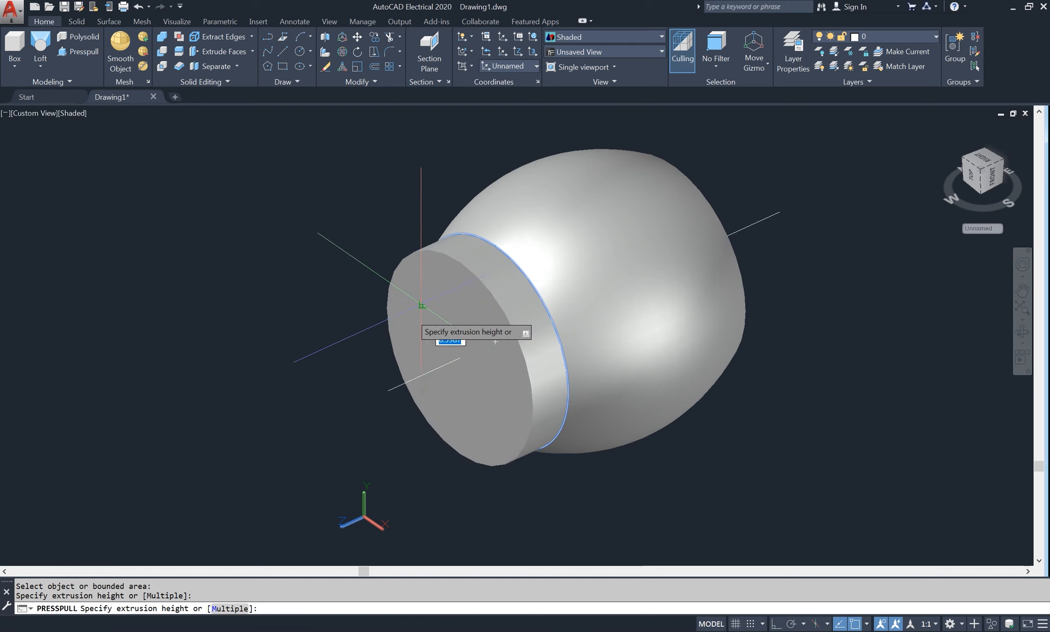
click(387, 389)
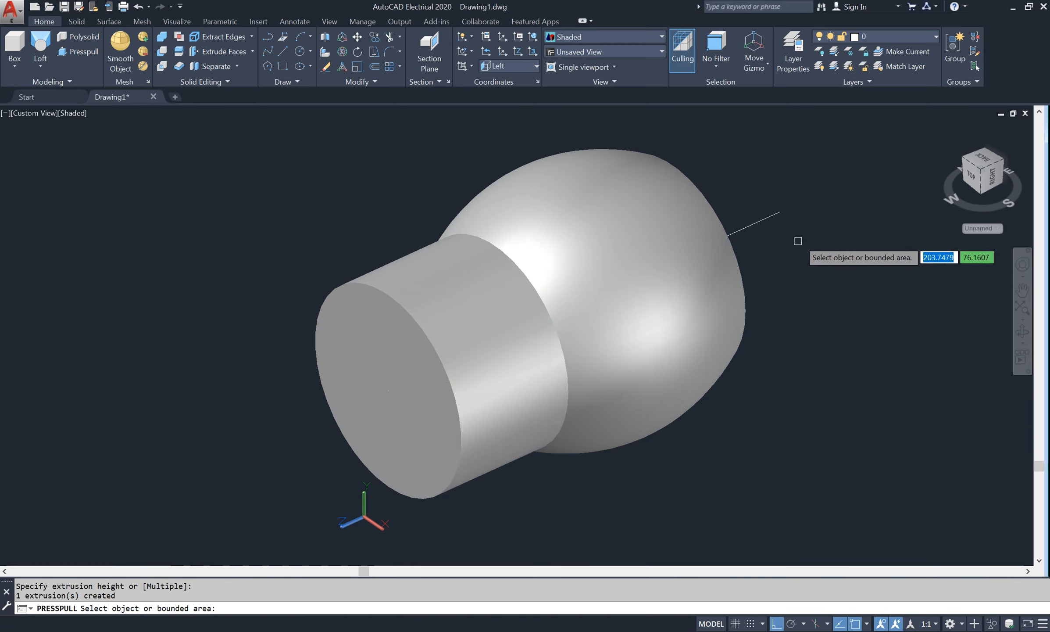
key(Return)
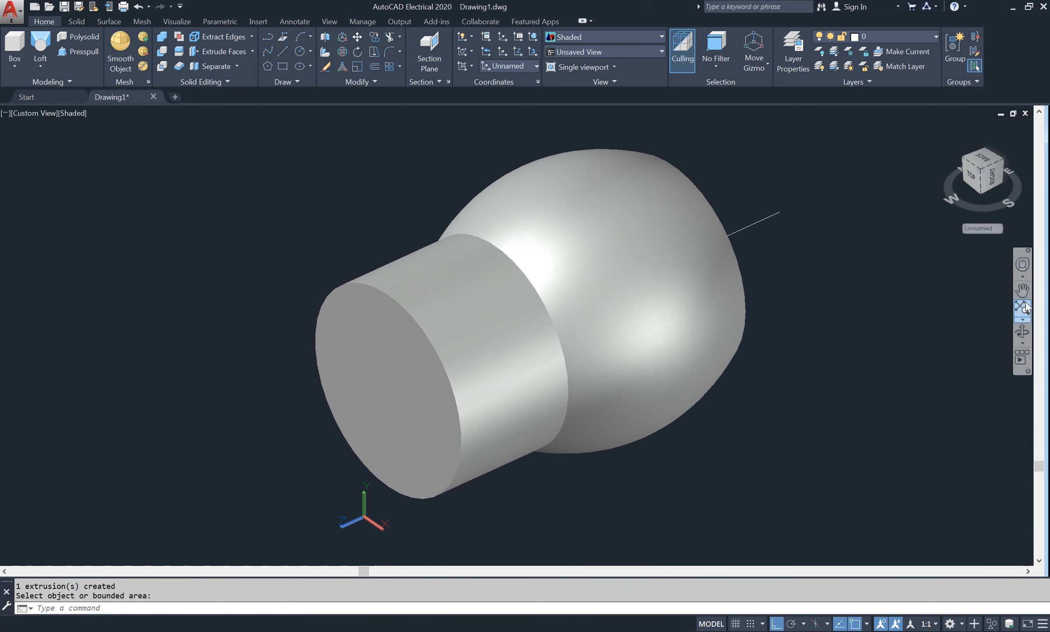
- Presspull the lofted solid's opposite flat end face outward to the far end of the centre line
click(1023, 332)
drag(910, 333, 736, 351)
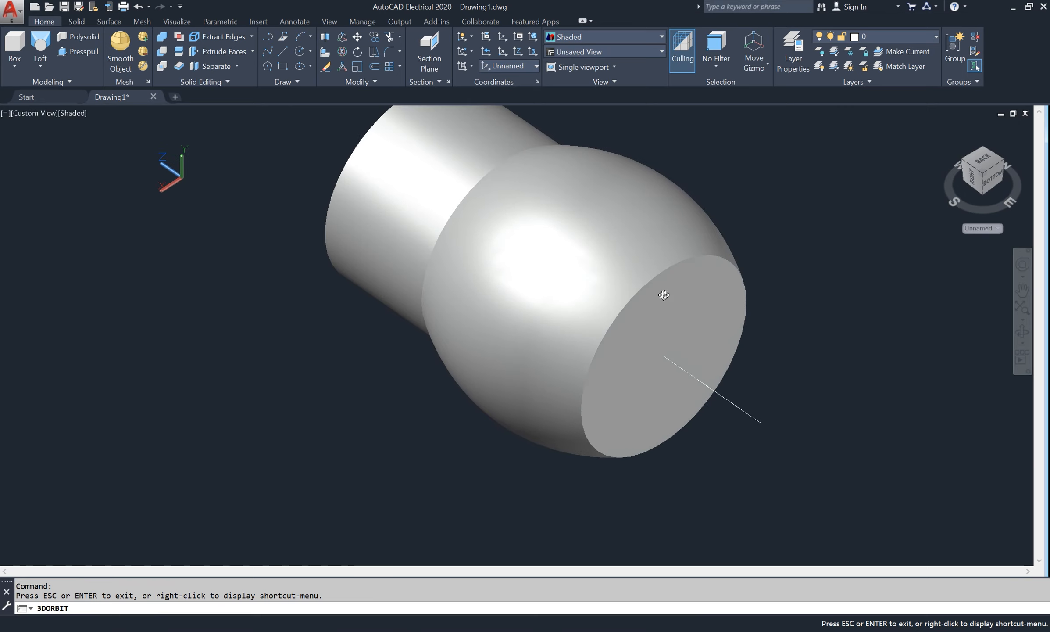
scroll(598, 245, down, 3)
scroll(599, 245, up, 1)
right_click(719, 150)
click(732, 156)
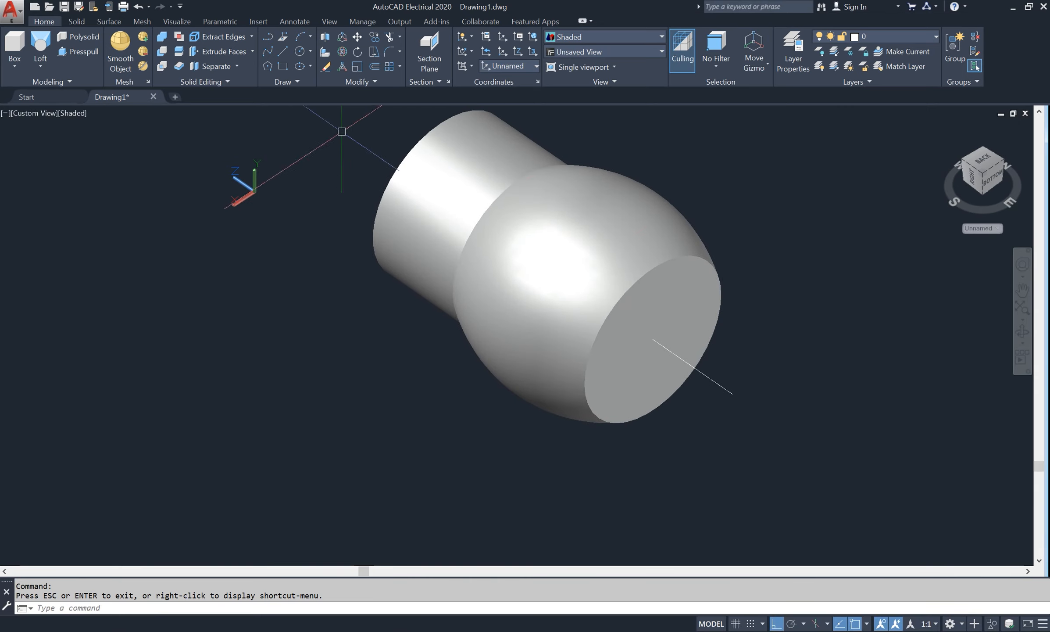
click(78, 52)
click(680, 313)
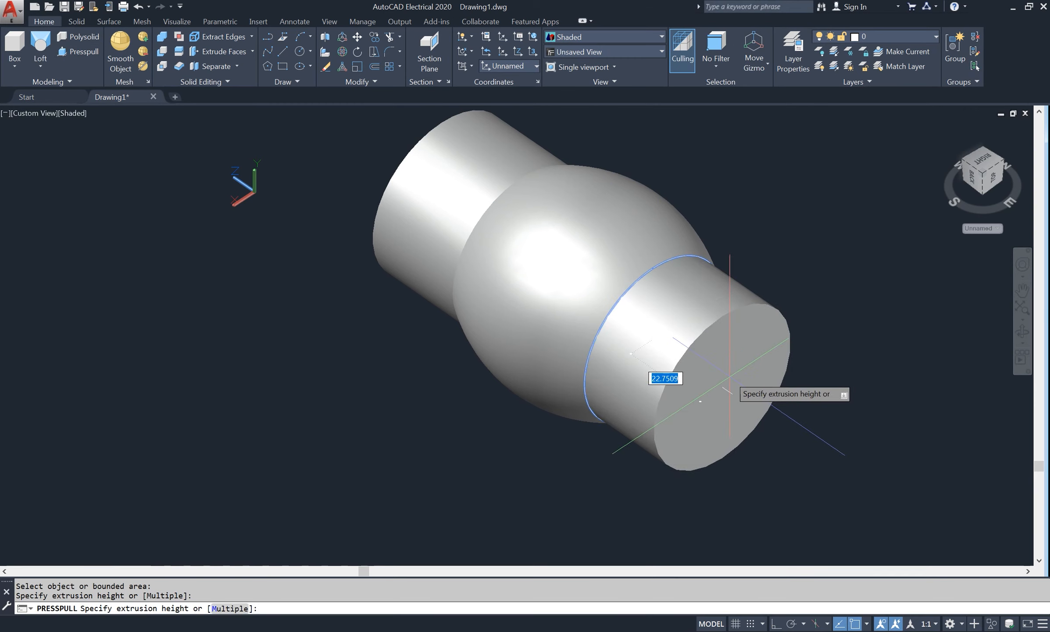
click(732, 393)
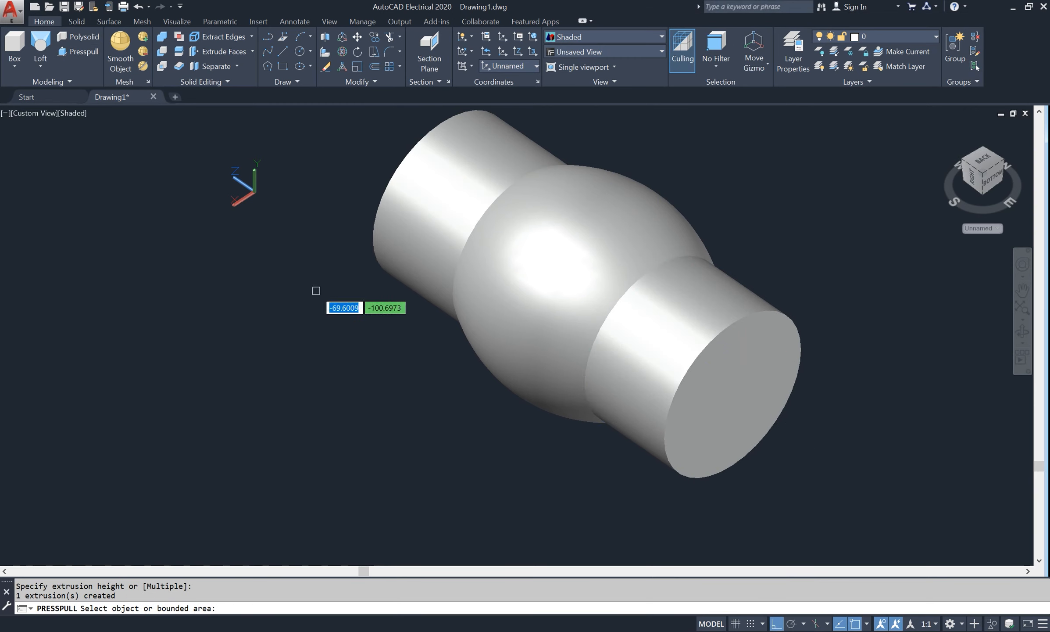
key(Escape)
- Draw a 34-diameter circle centred on the end face of the first cylindrical extension
shift+middle_drag(750, 361, 553, 295)
right_click(359, 132)
click(377, 139)
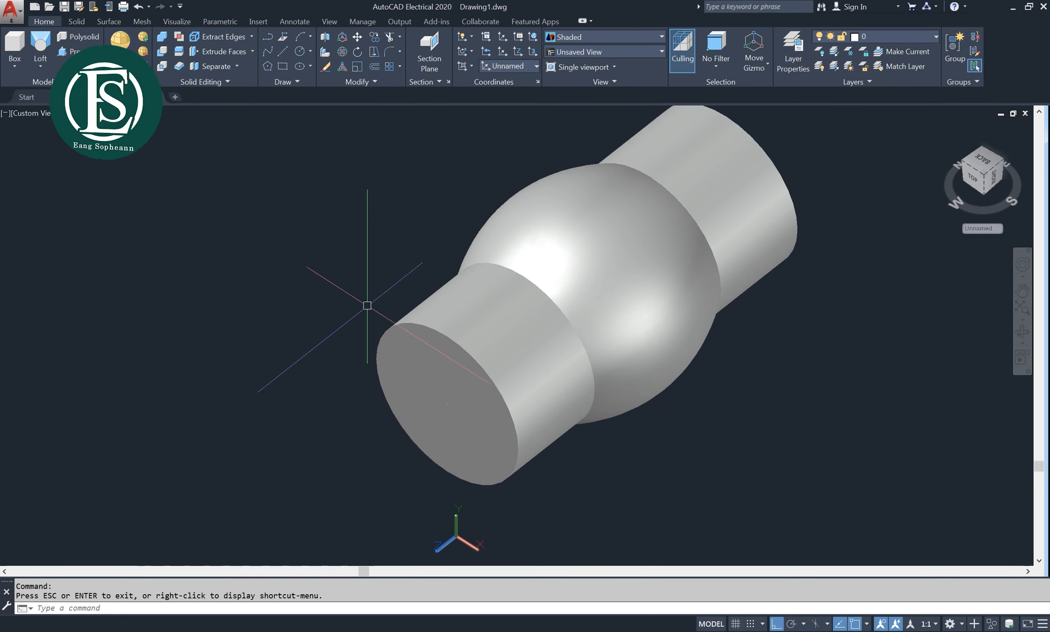
text(c)
key(Return)
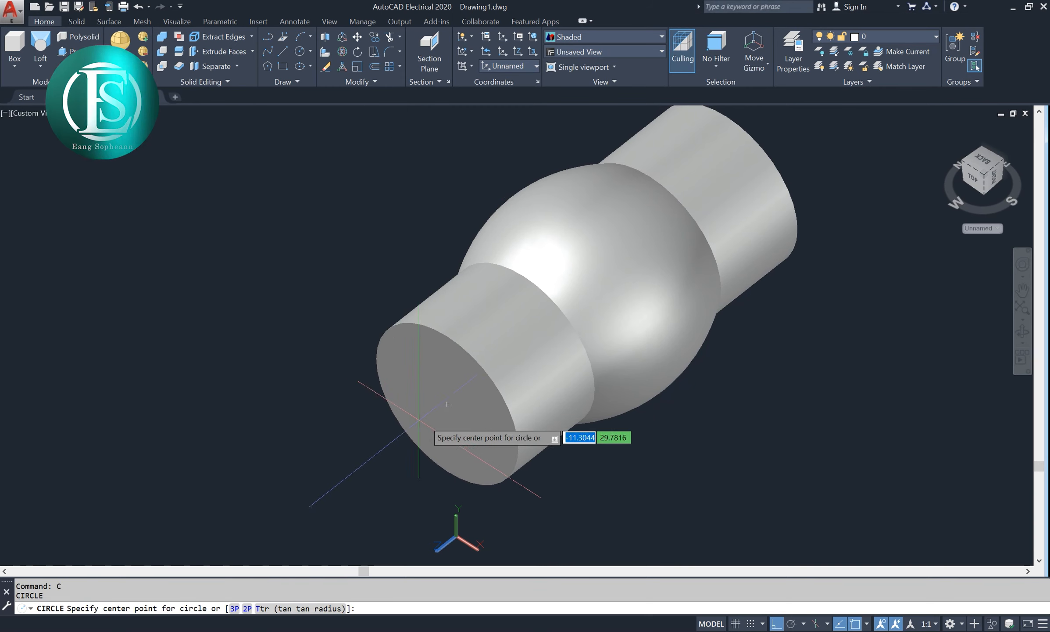
click(446, 403)
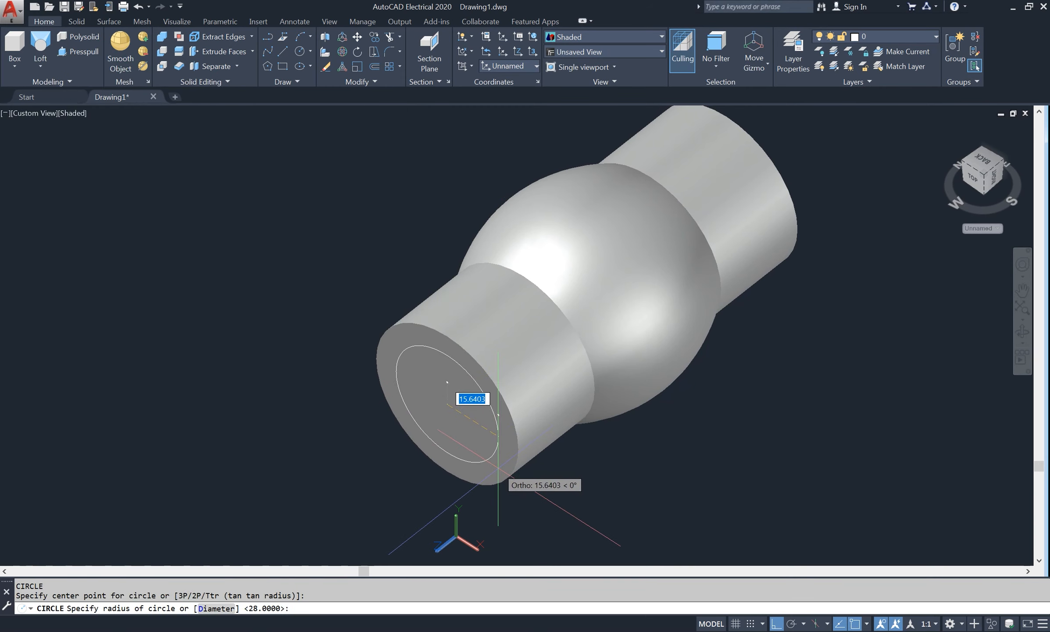
text(d)
key(Return)
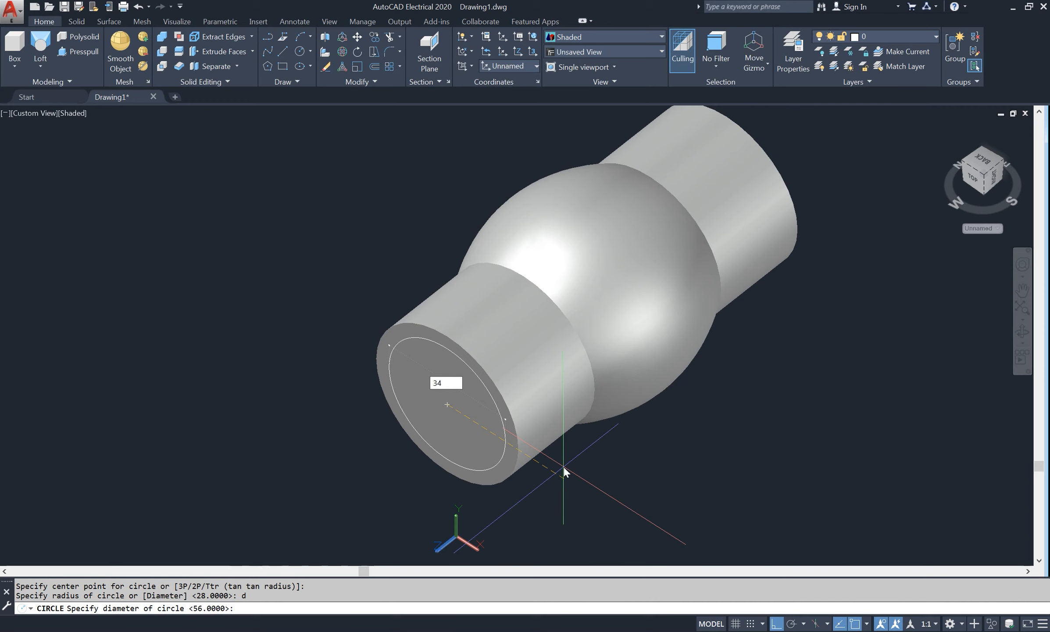
key(Return)
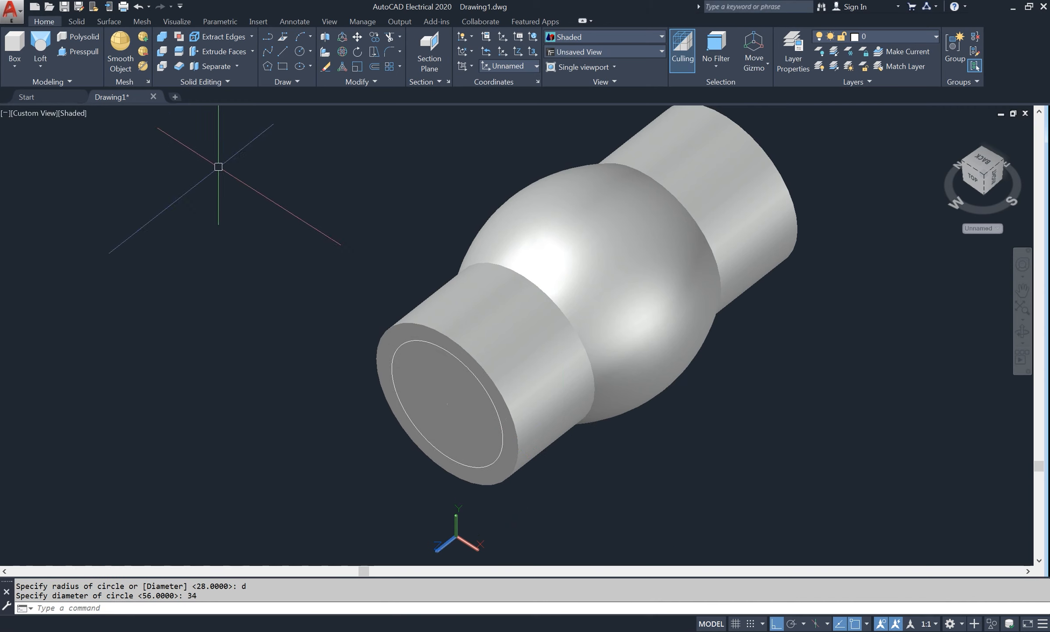
- Presspull the area inside the 34-diameter circle 26 units inward to cut a bore in the cylindrical end
click(83, 52)
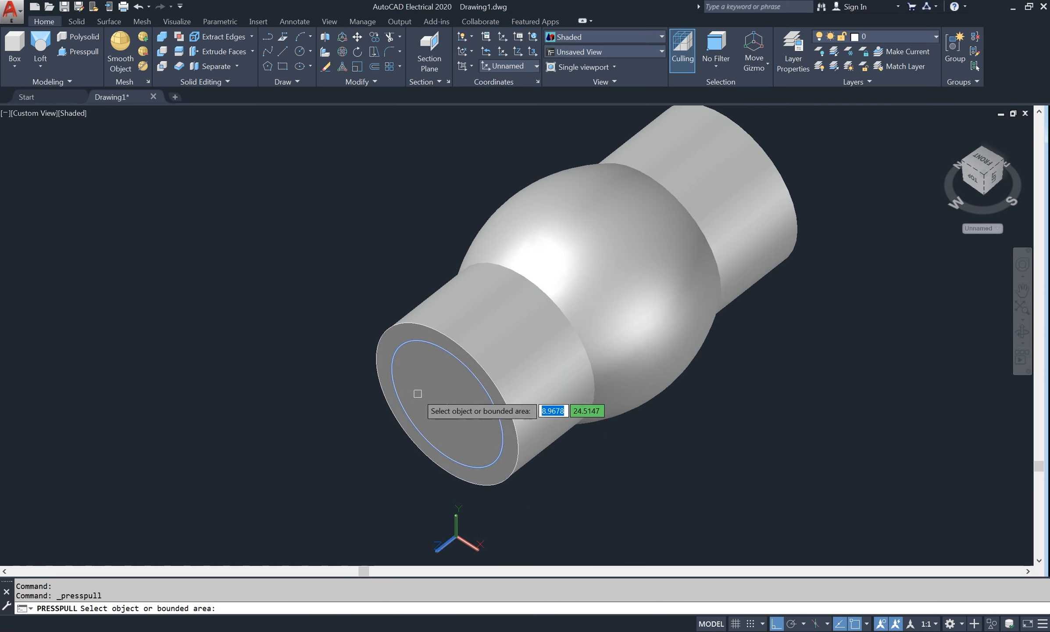
click(447, 403)
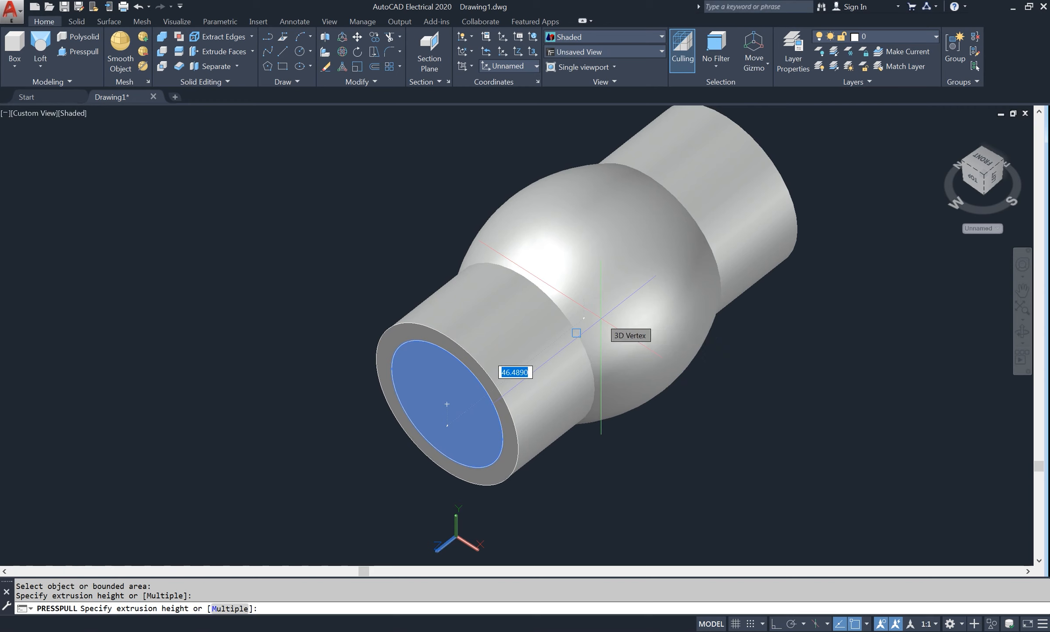
key(Return)
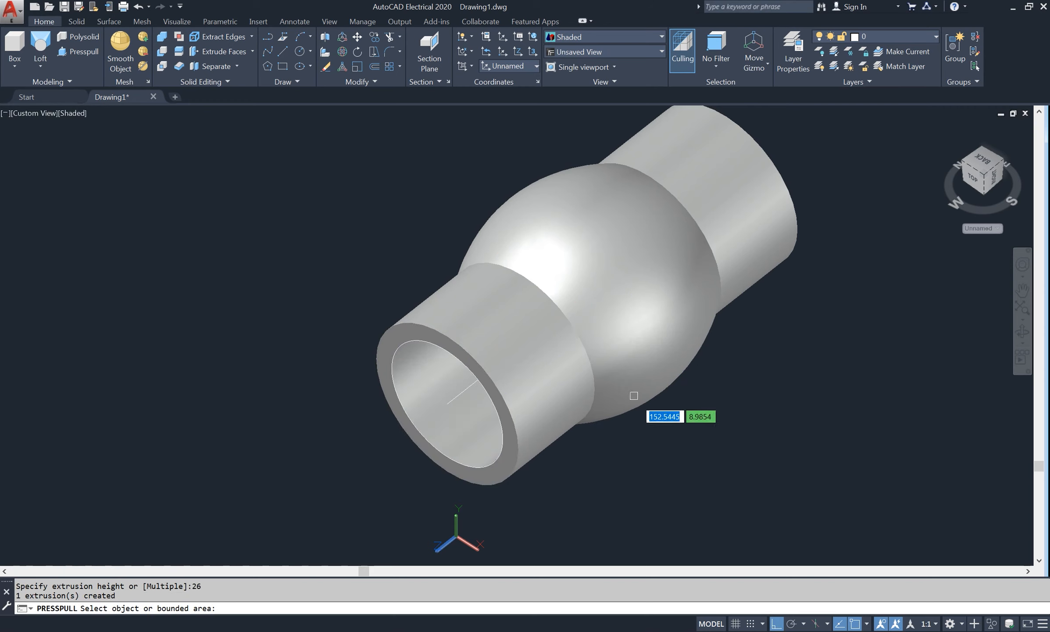
- Draw a 34-diameter circle centred on the uncut end face of the opposite cylindrical extension
click(1021, 331)
drag(877, 343, 677, 342)
scroll(909, 554, up, 1)
right_click(790, 297)
click(824, 304)
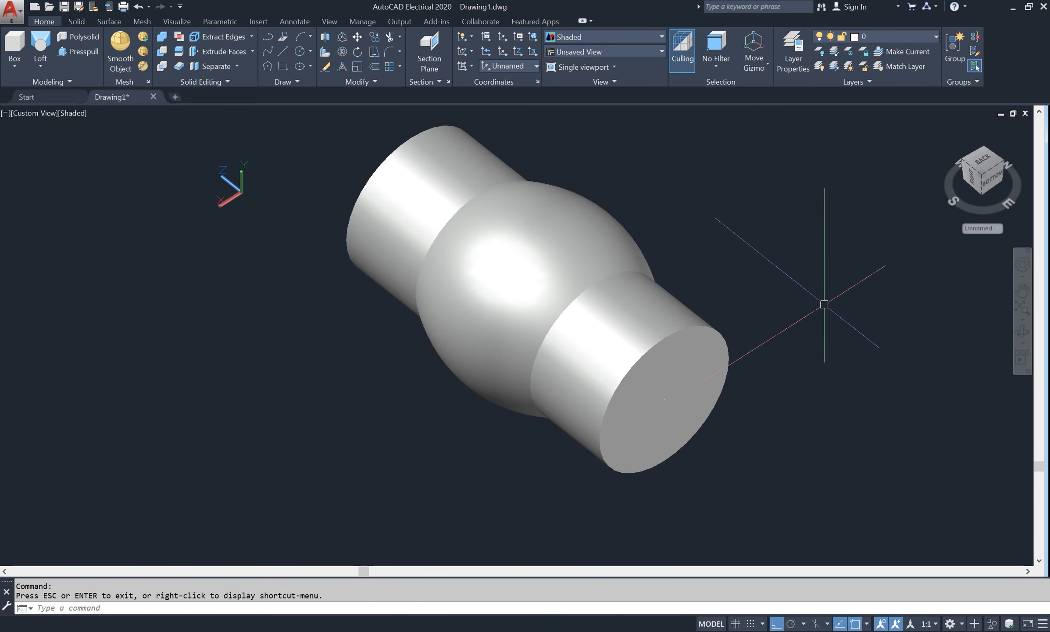
text(C)
key(Return)
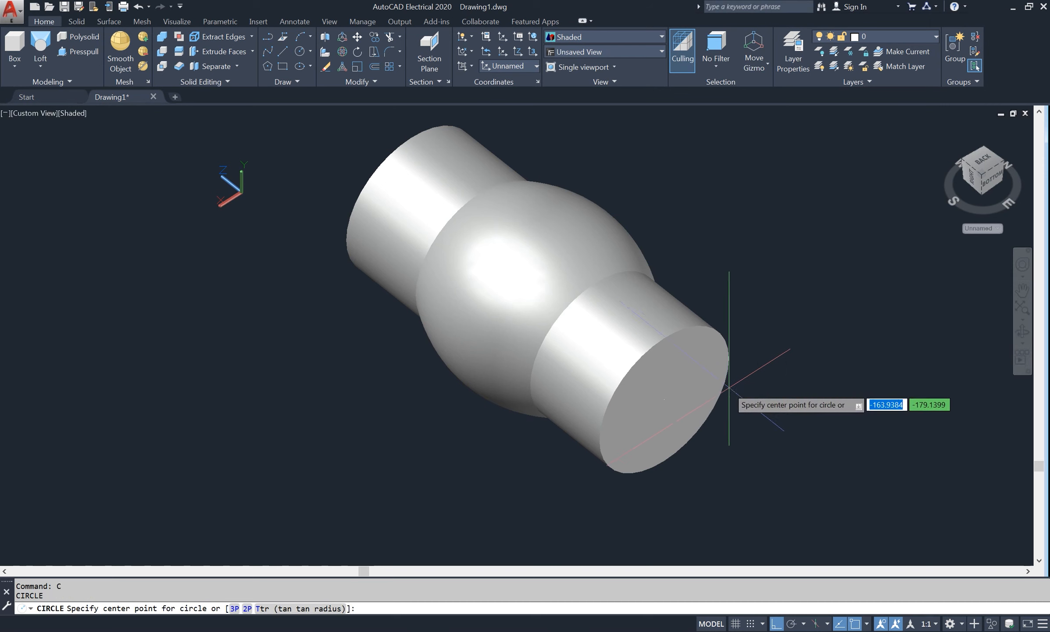
click(663, 399)
key(Return)
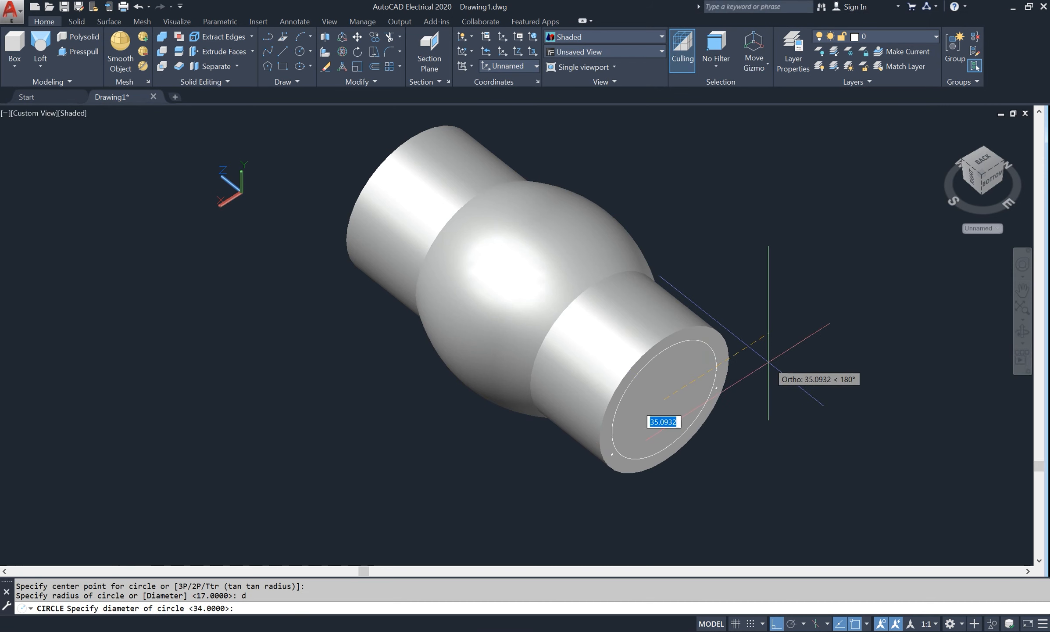
text(4)
key(BackSpace)
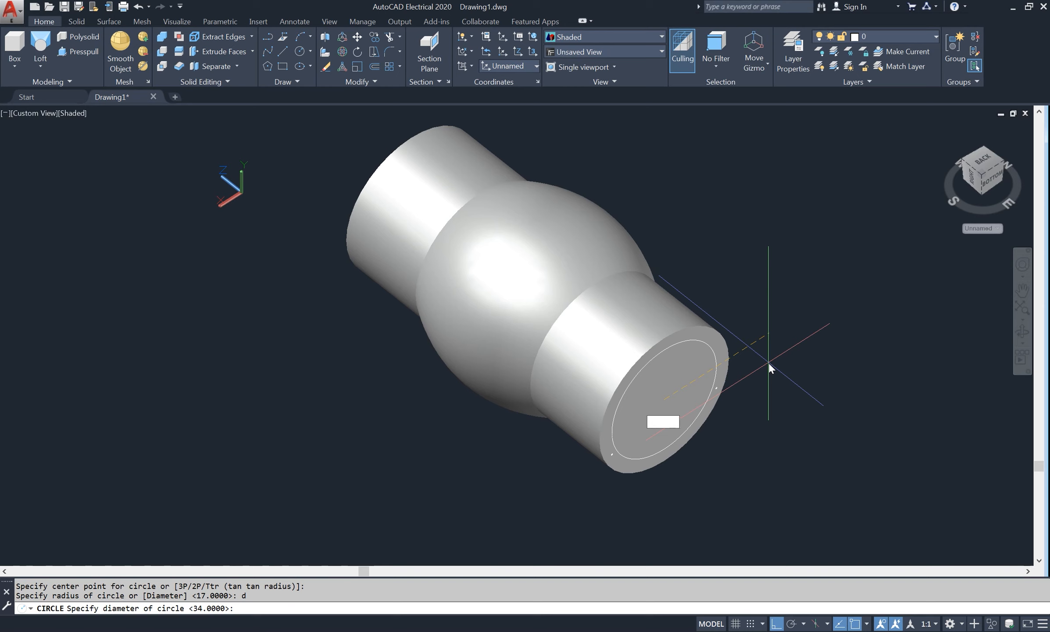
text(34)
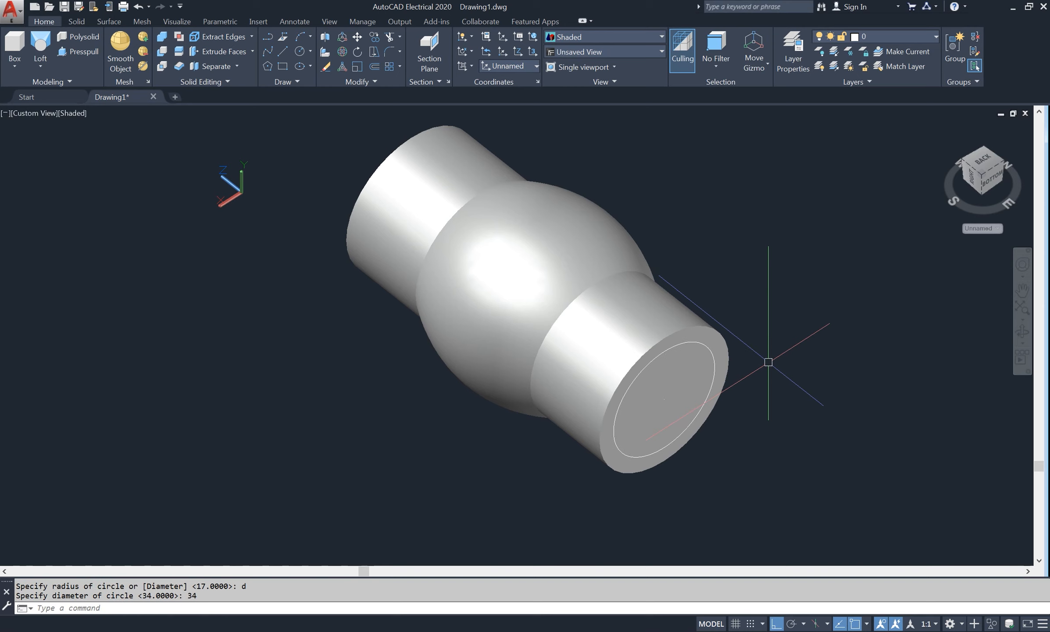
- Presspull the area inside the second 34-diameter circle 26 units inward to bore the opposite end
click(81, 50)
click(650, 388)
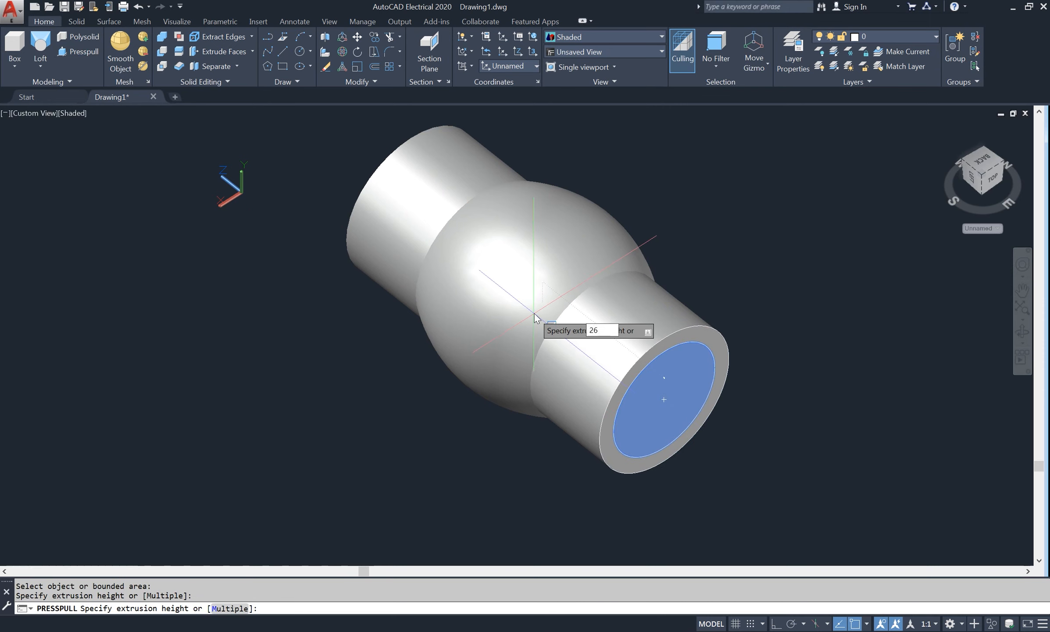
text(26)
key(Return)
key(Return)
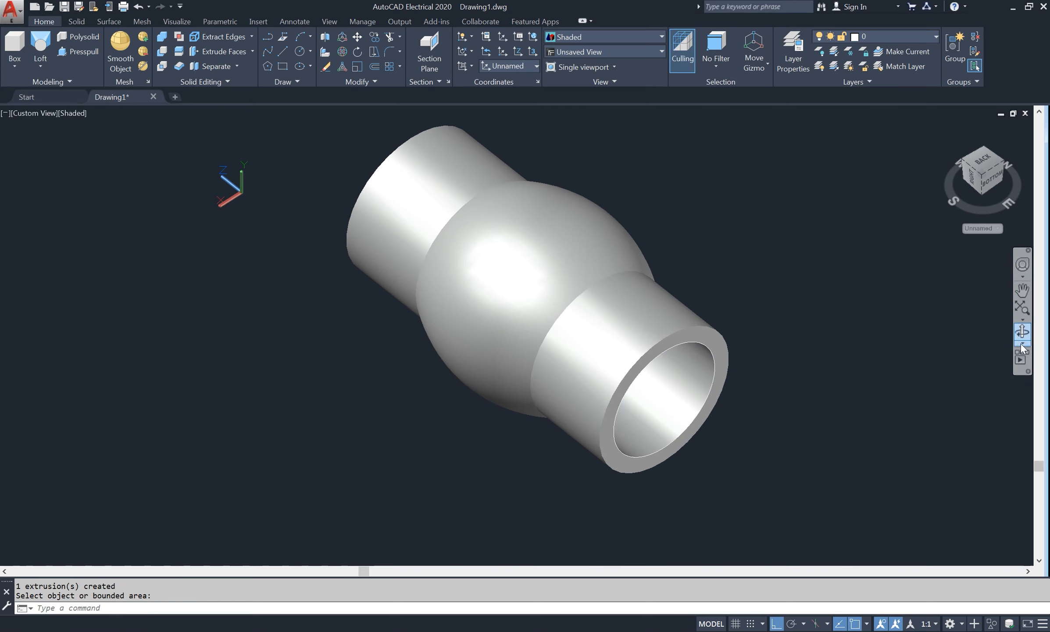
- Draw a 26-diameter circle centred on the open end face of the bored cylindrical end
click(1021, 347)
drag(896, 368, 787, 381)
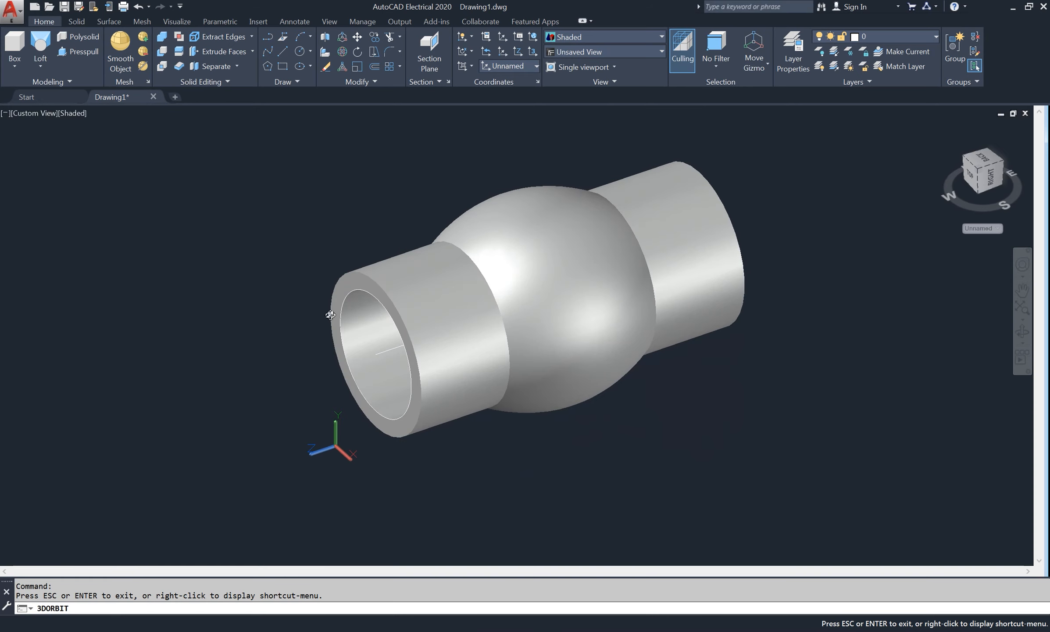
right_click(264, 302)
click(274, 309)
text(C)
key(Return)
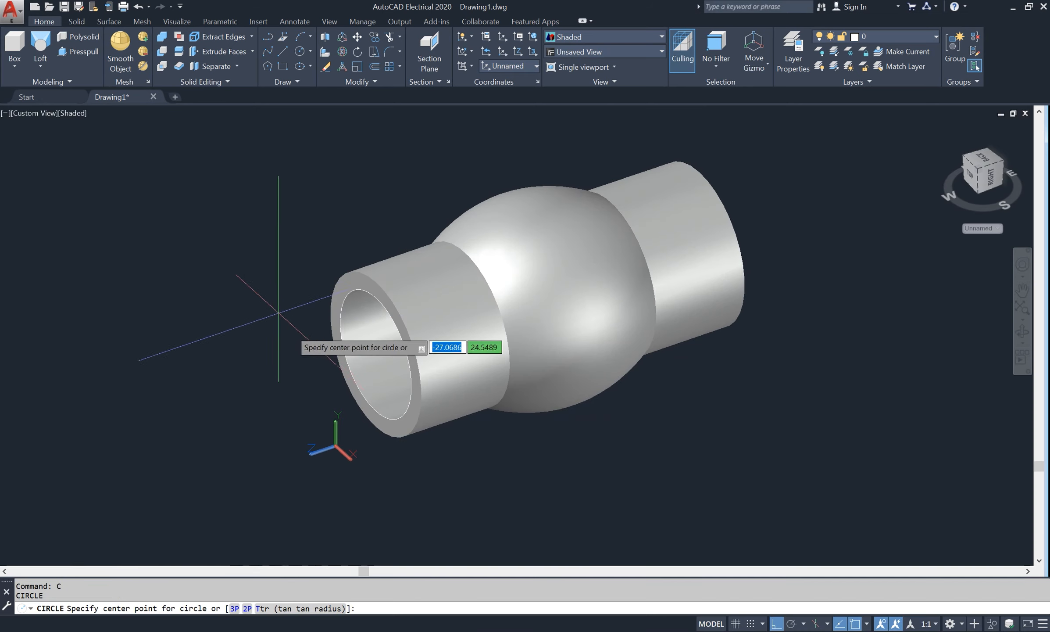
click(376, 354)
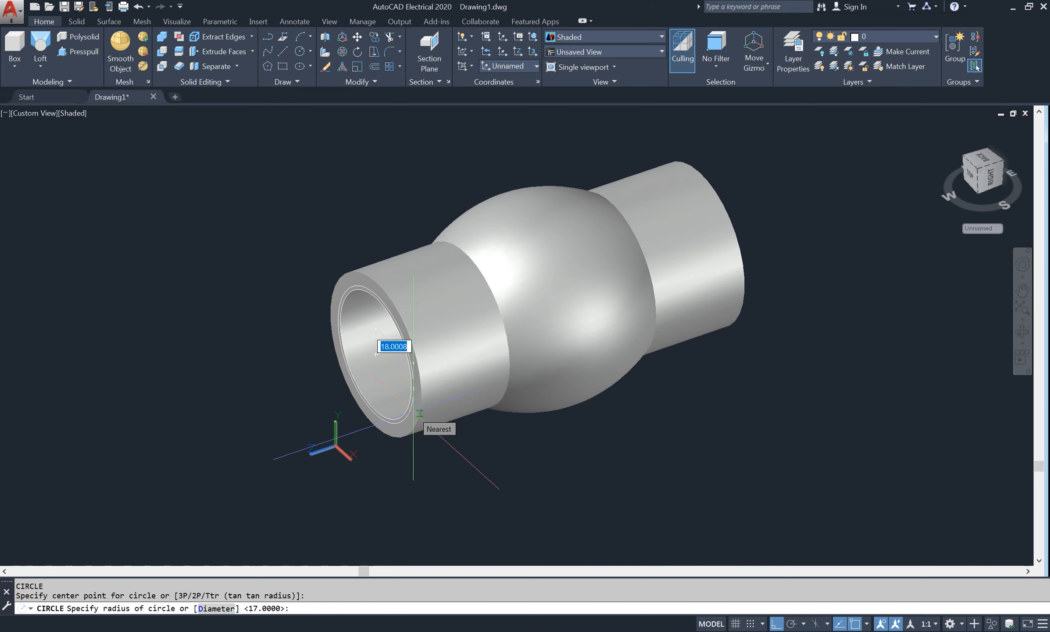
key(Return)
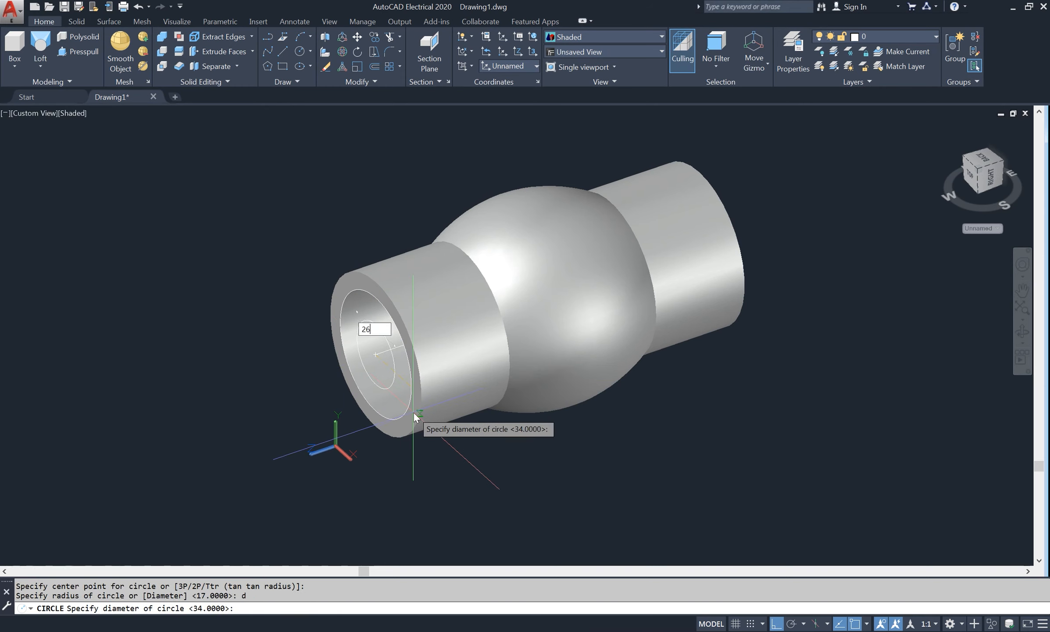
key(Return)
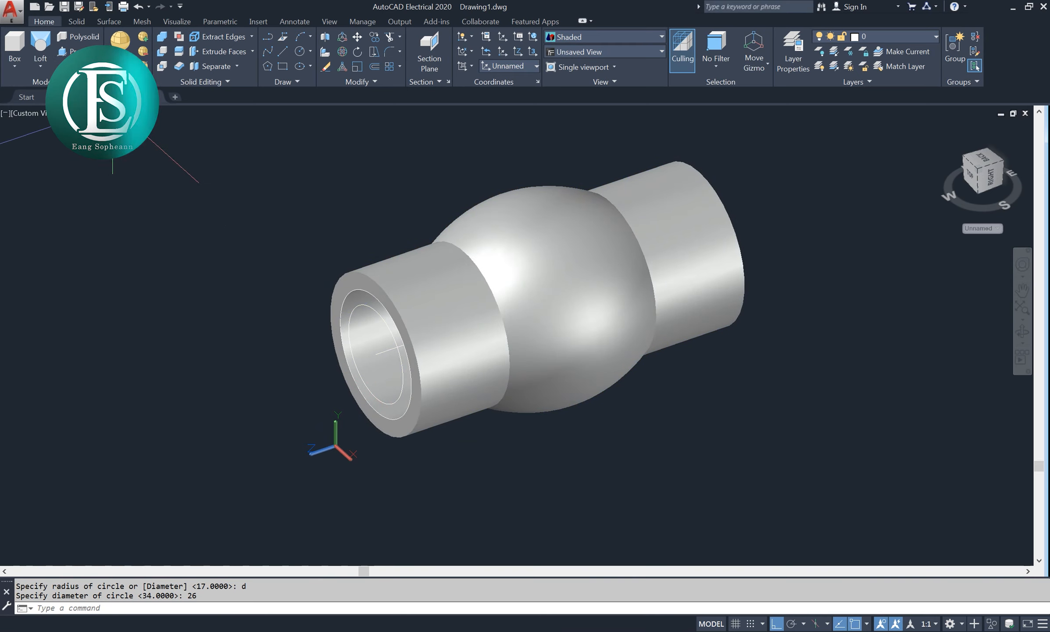
- Presspull the area inside the 26-diameter circle through the whole fitting until it extends past the opposite end
click(63, 52)
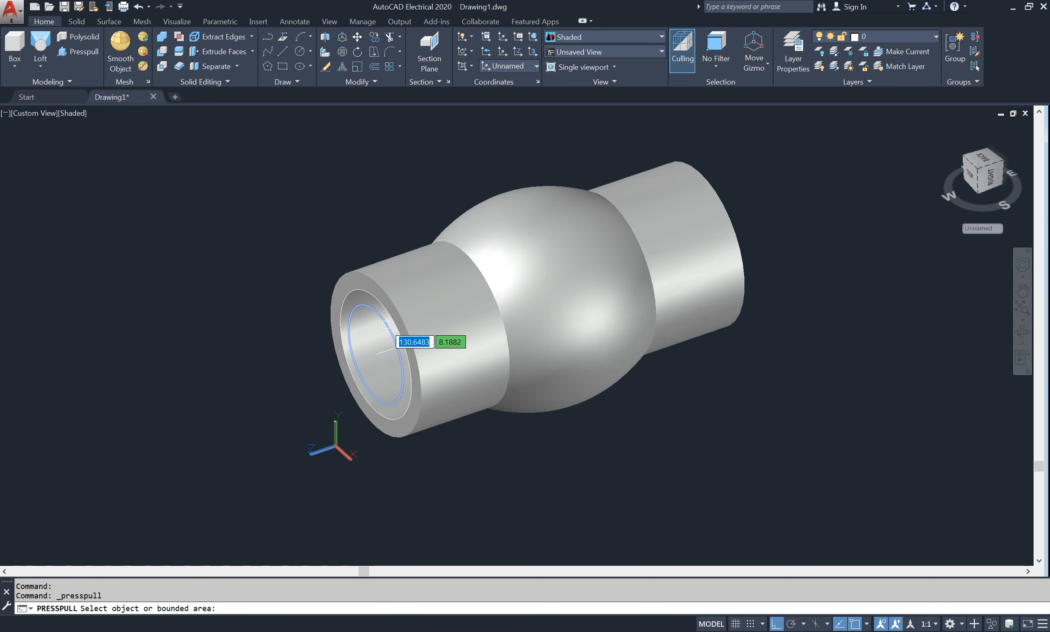
click(375, 355)
click(785, 250)
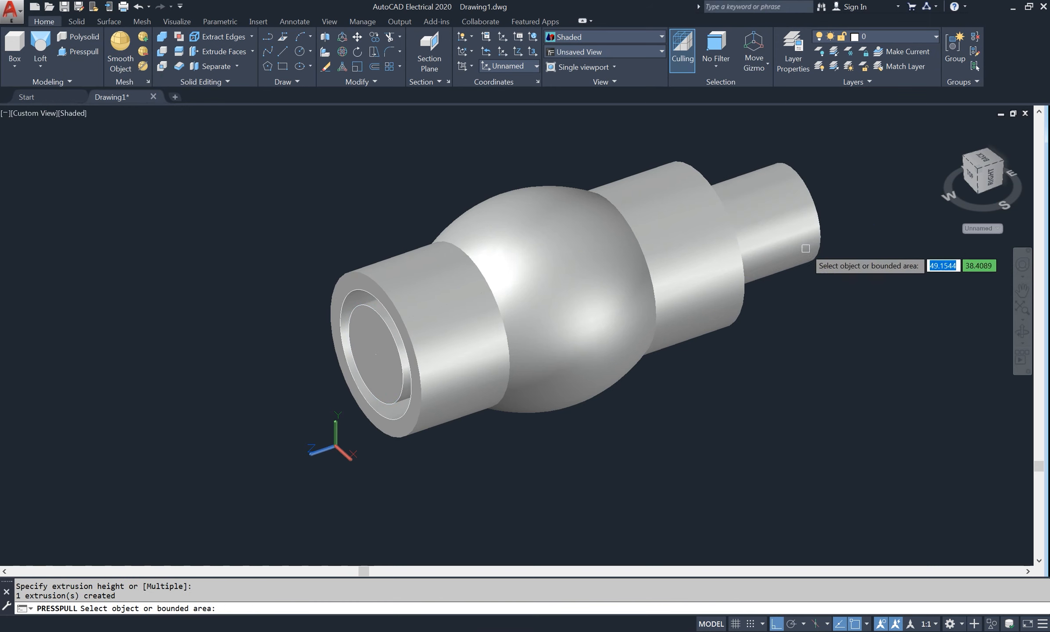
key(Return)
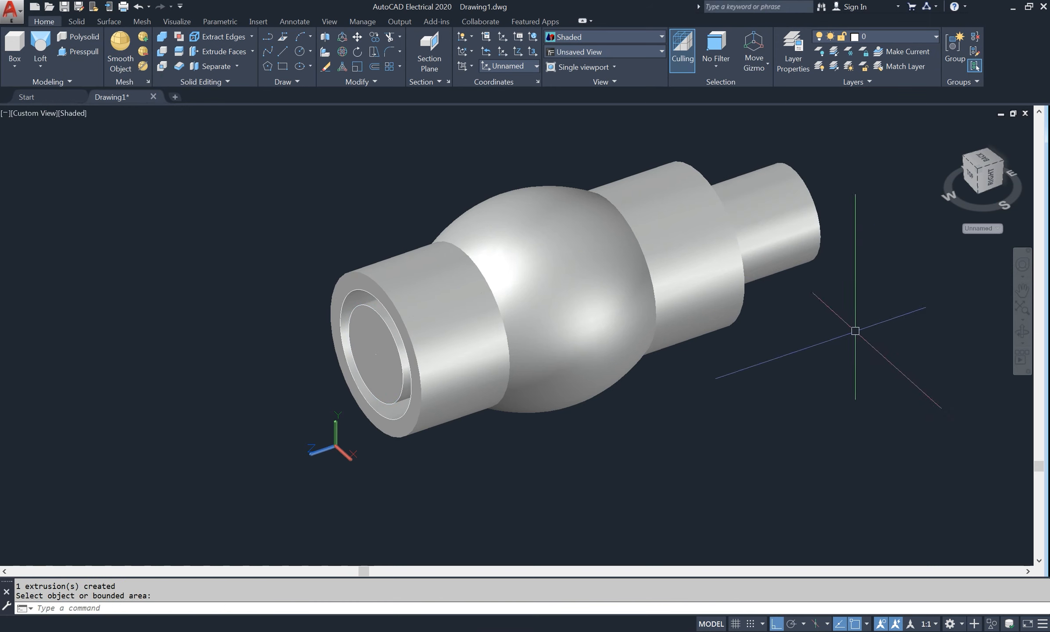
- Subtract the long 26-diameter cylinder from the fitting body to open a through bore
click(1022, 331)
mouse_move(844, 333)
mouse_down()
mouse_move(621, 306)
mouse_move(858, 333)
mouse_up()
right_click(829, 297)
click(853, 304)
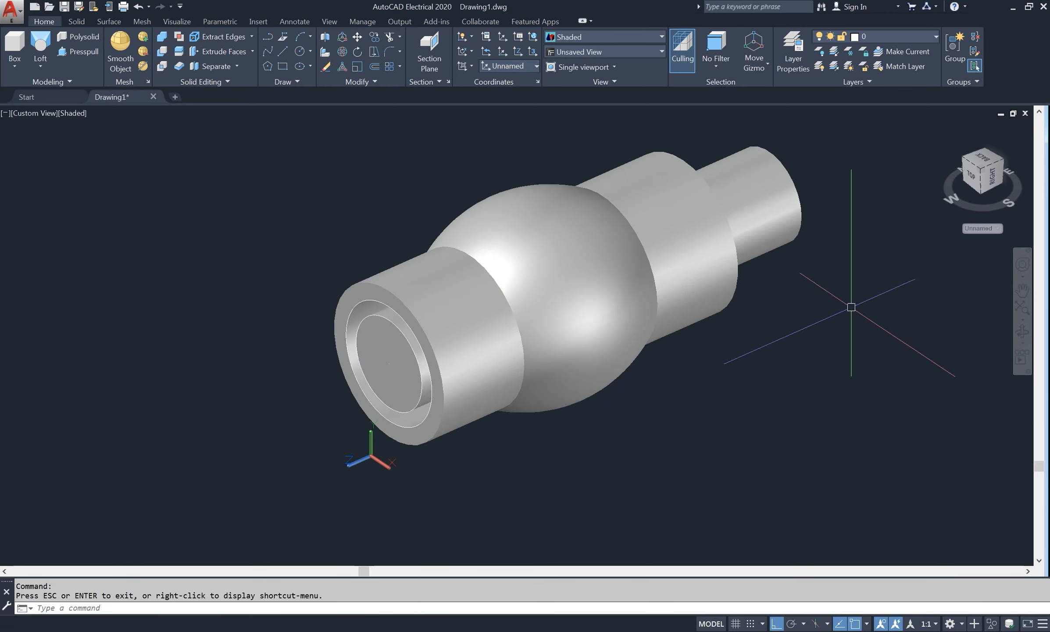
text(su)
key(Return)
click(548, 315)
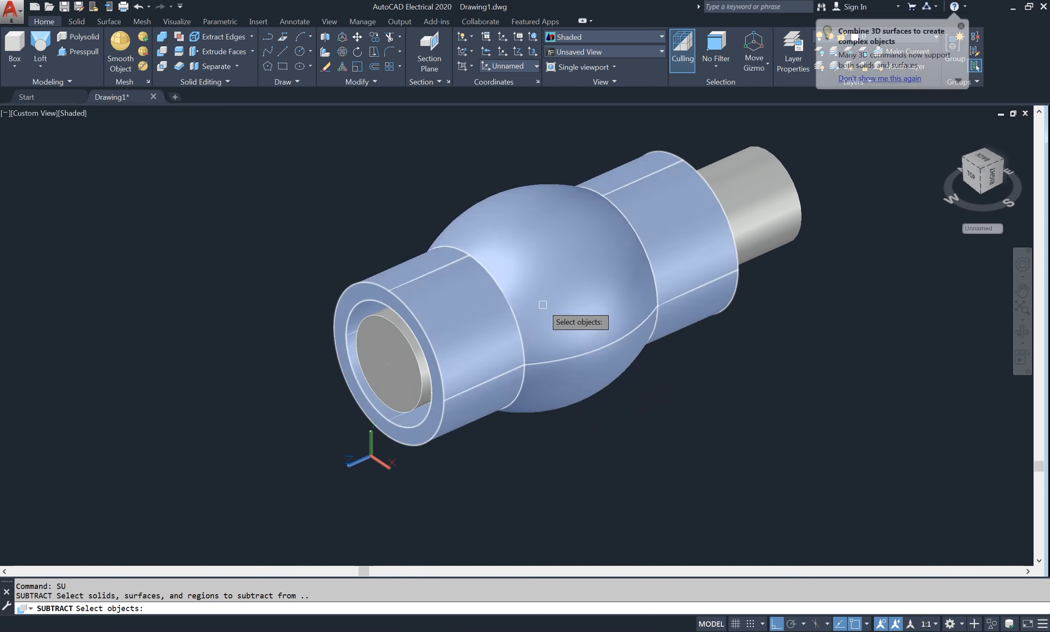
key(Return)
click(776, 222)
key(Return)
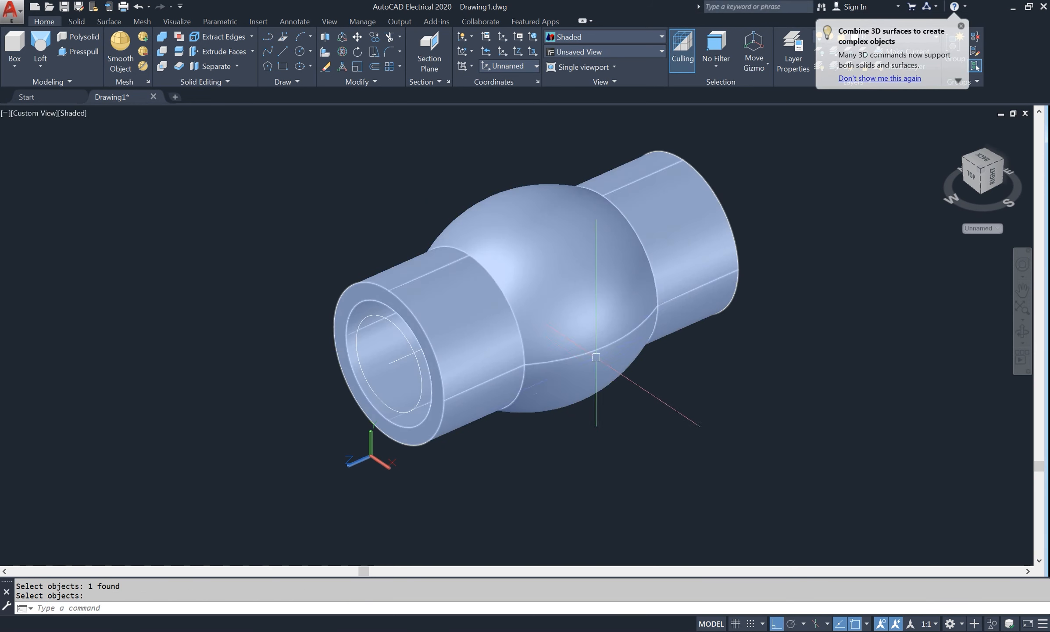
- Switch the visual style to 2D Wireframe and set the coordinate system to World
click(1021, 332)
drag(744, 405, 785, 405)
right_click(245, 287)
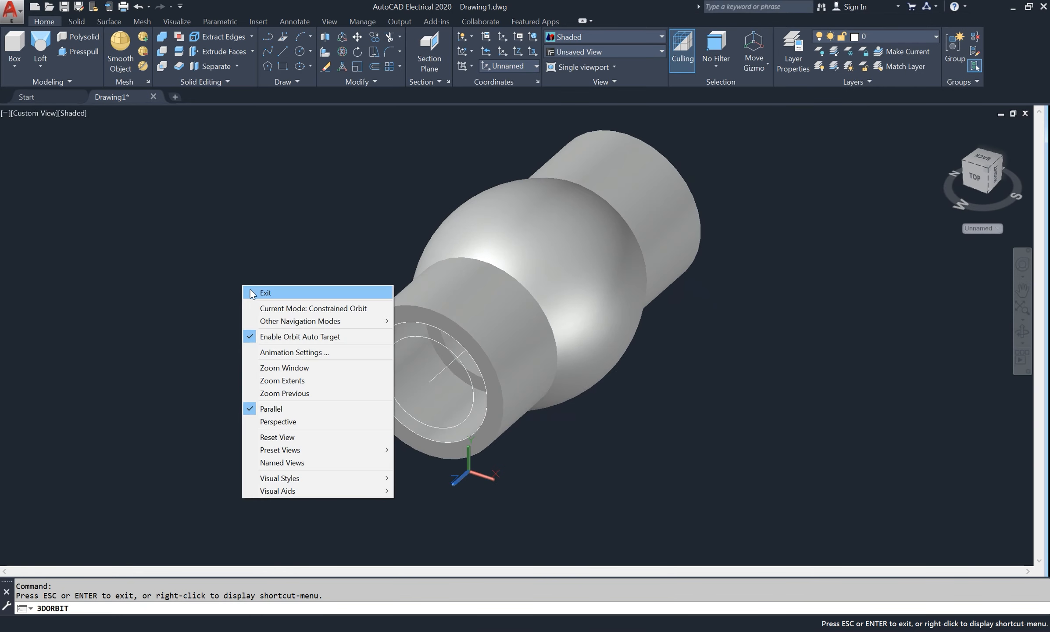
click(254, 292)
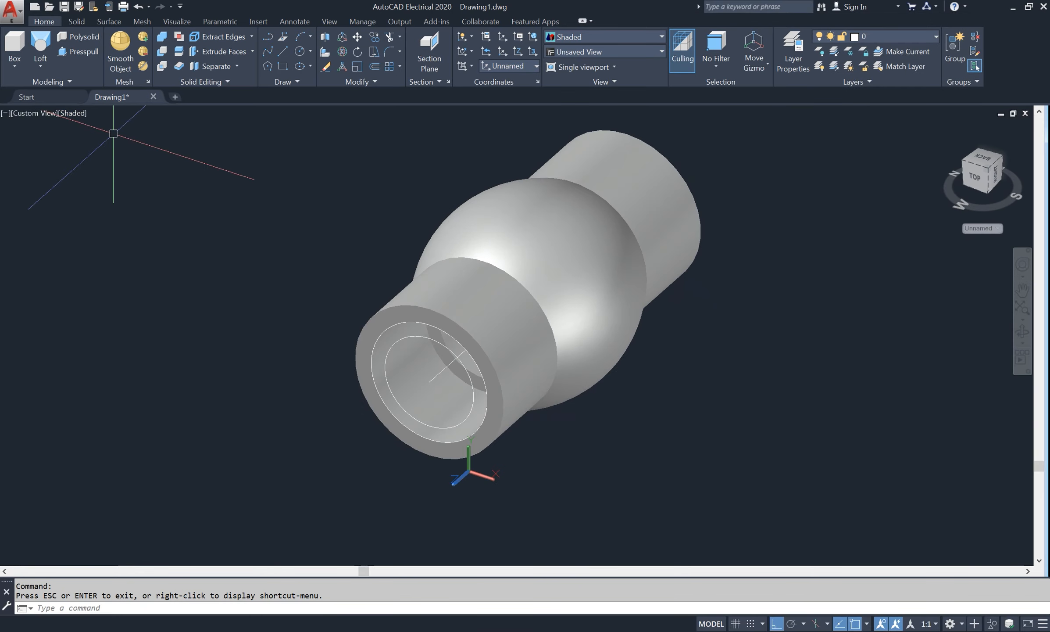
click(78, 113)
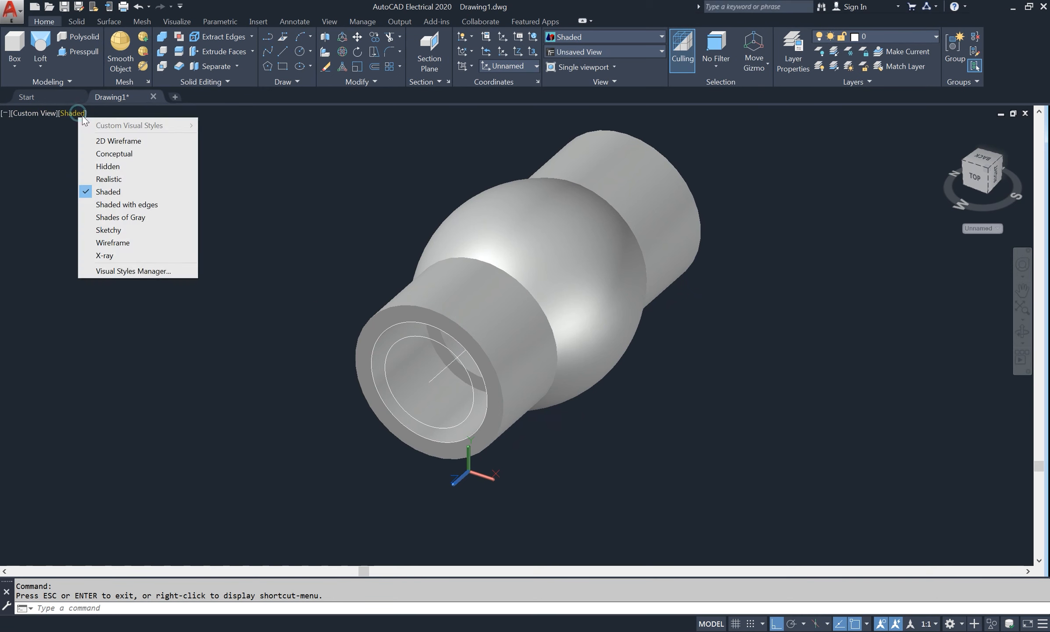
click(116, 136)
click(521, 66)
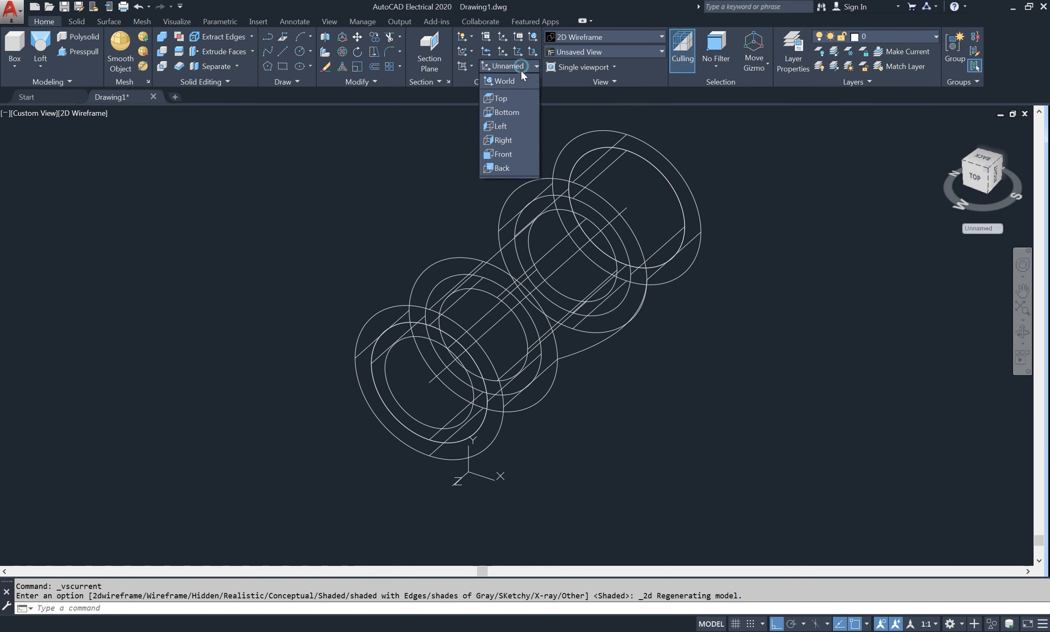
click(522, 79)
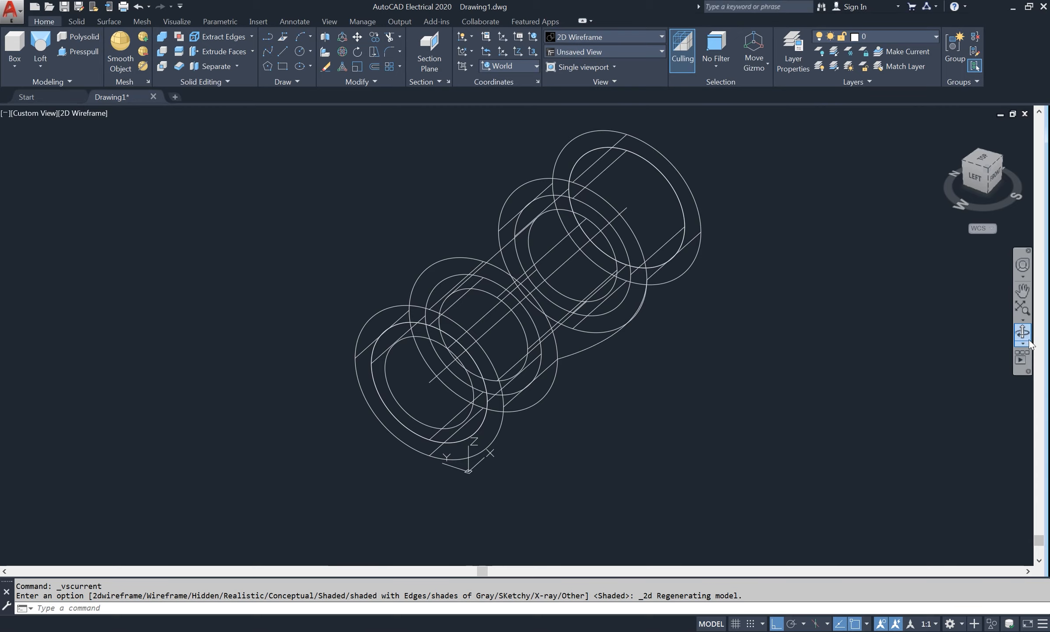
- Create a 40-diameter sphere centred on the midpoint of the fitting's centre line
click(1028, 342)
drag(916, 412, 855, 455)
right_click(424, 218)
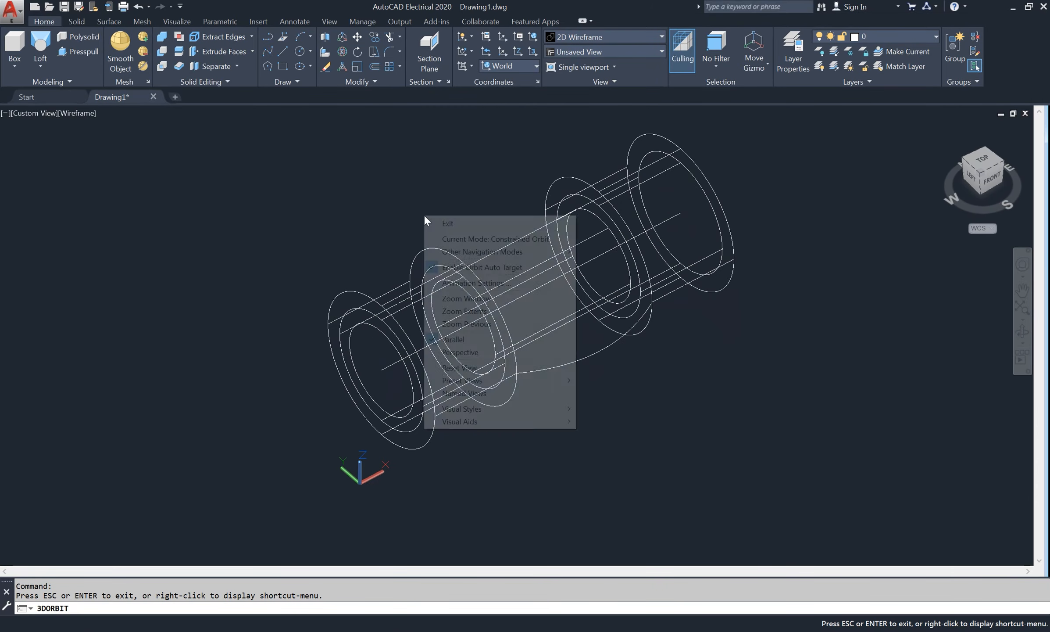
click(447, 223)
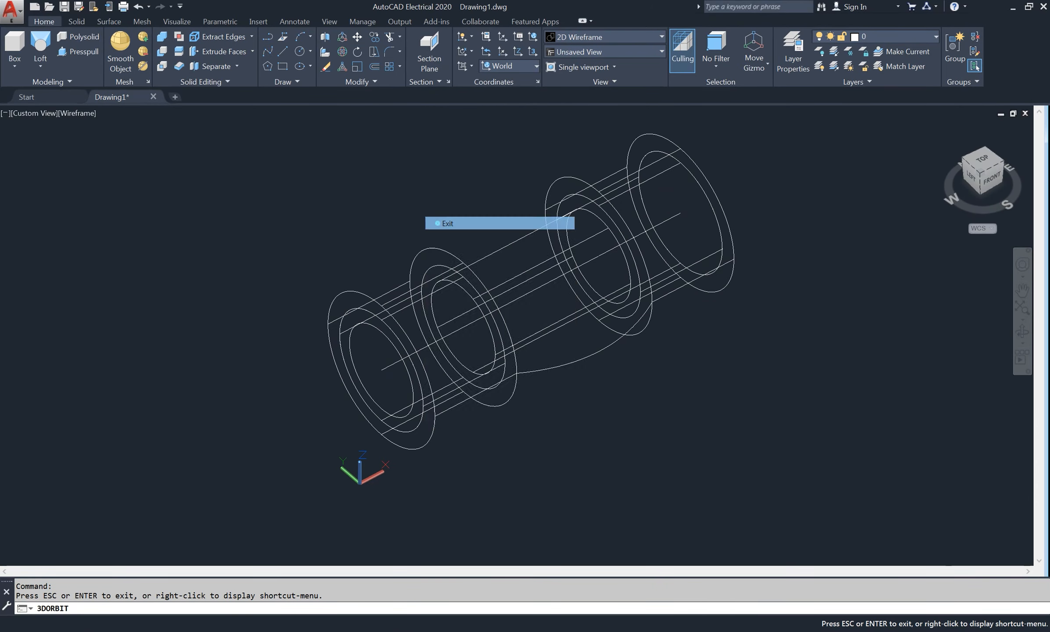
click(14, 67)
click(38, 162)
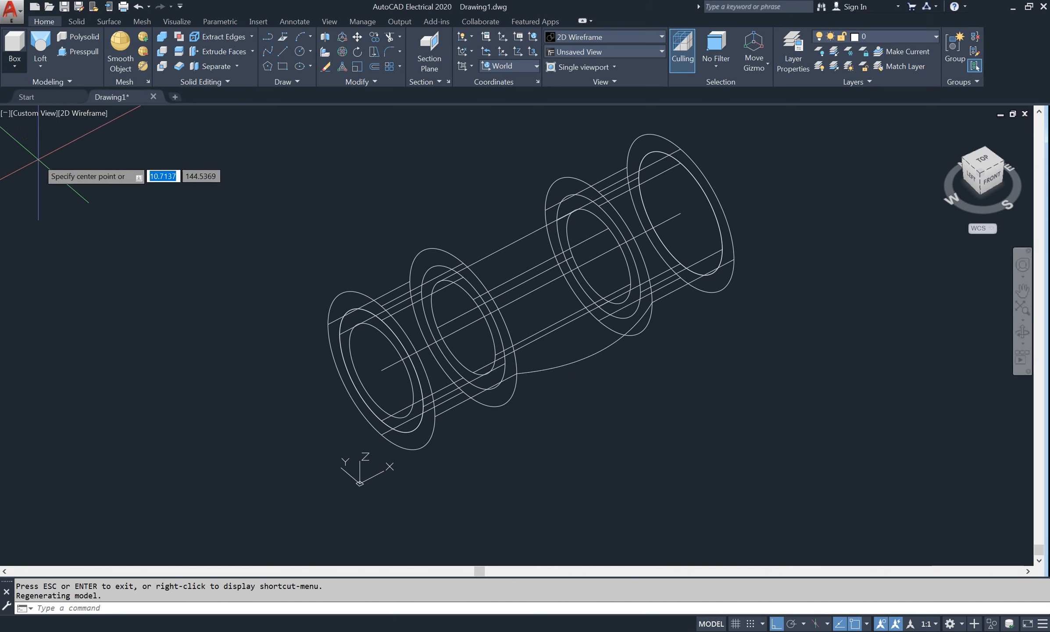
scroll(564, 319, up, 2)
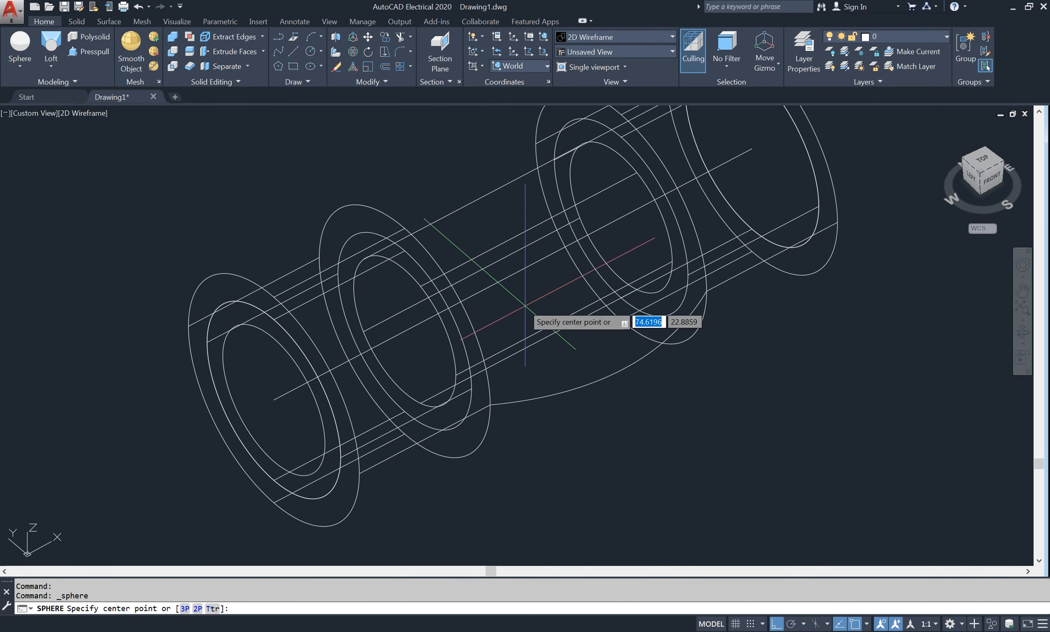
click(514, 273)
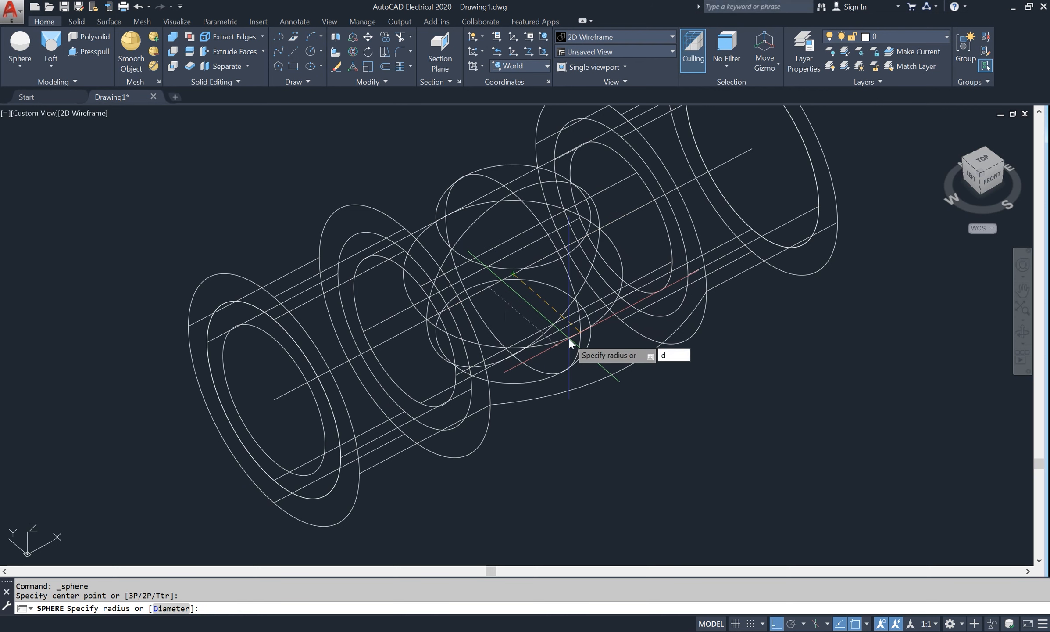
text(d)
key(Return)
text(4)
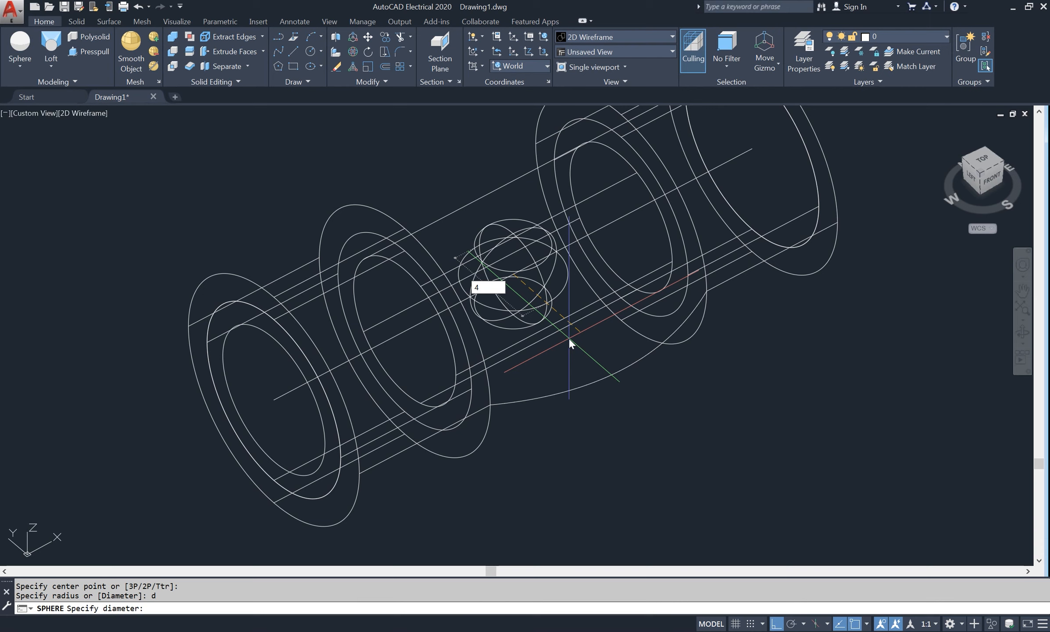
text(0)
key(Return)
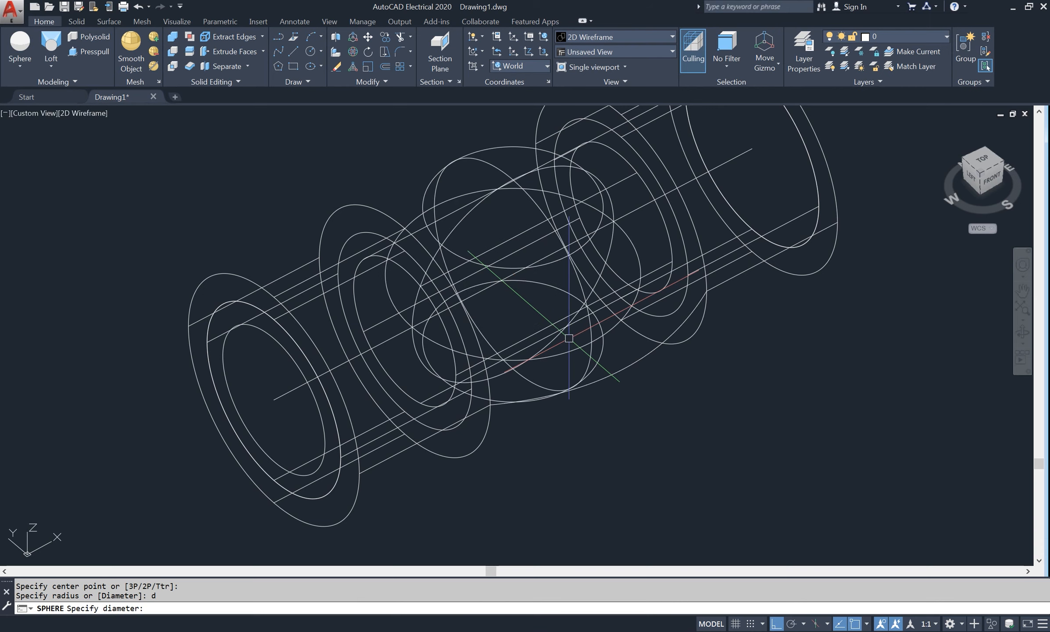
- Set the visual style back to Shaded
scroll(459, 342, down, 3)
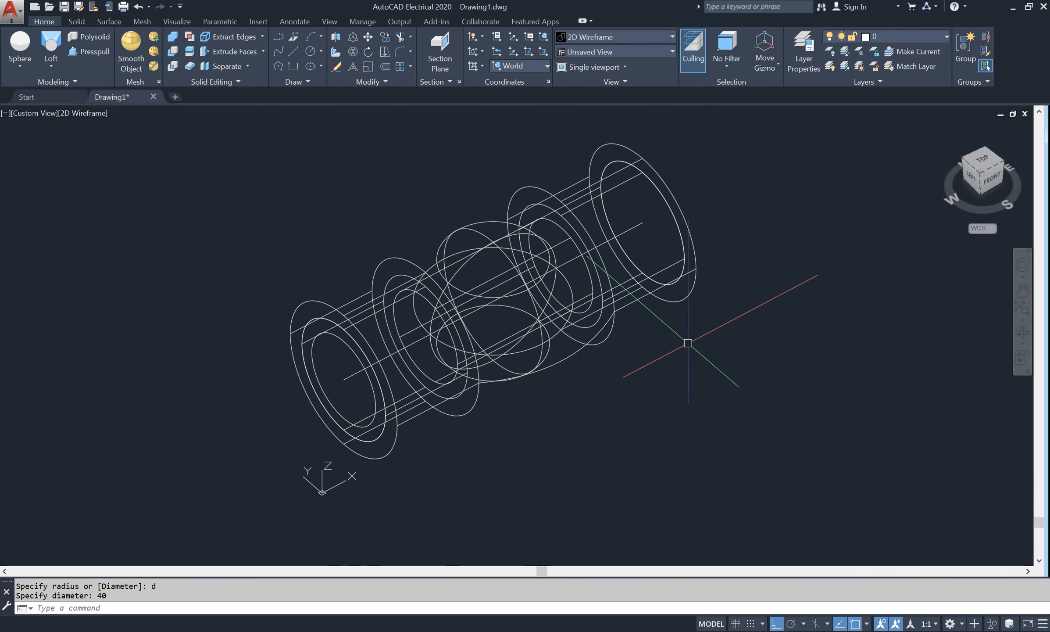
click(105, 114)
click(163, 190)
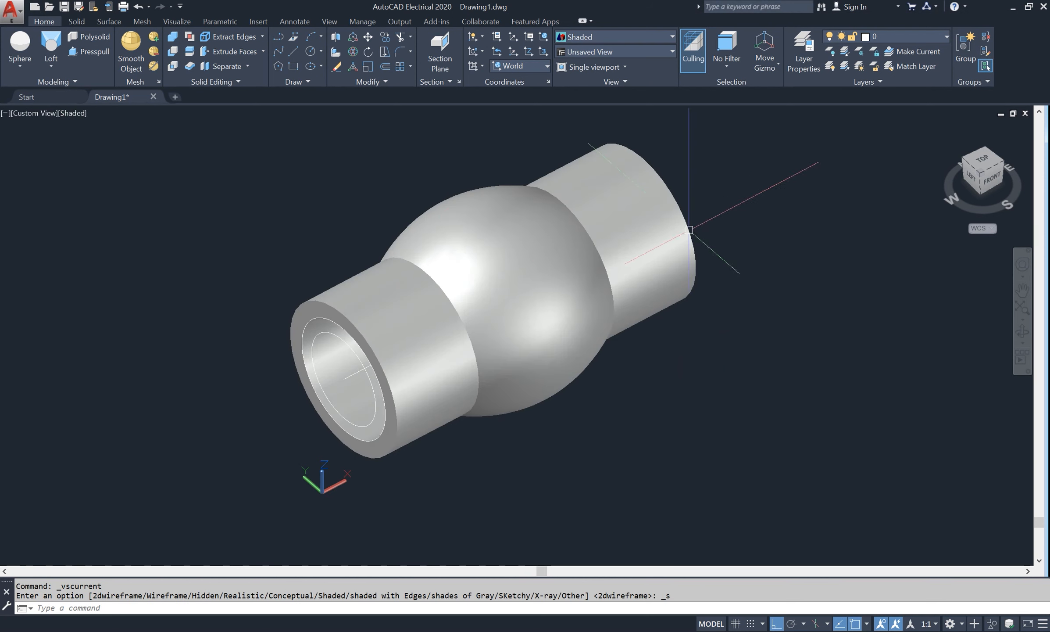
- Subtract the 40-diameter sphere from the fitting body to hollow out the bulging middle
click(1022, 332)
drag(956, 321, 706, 249)
right_click(705, 249)
click(728, 257)
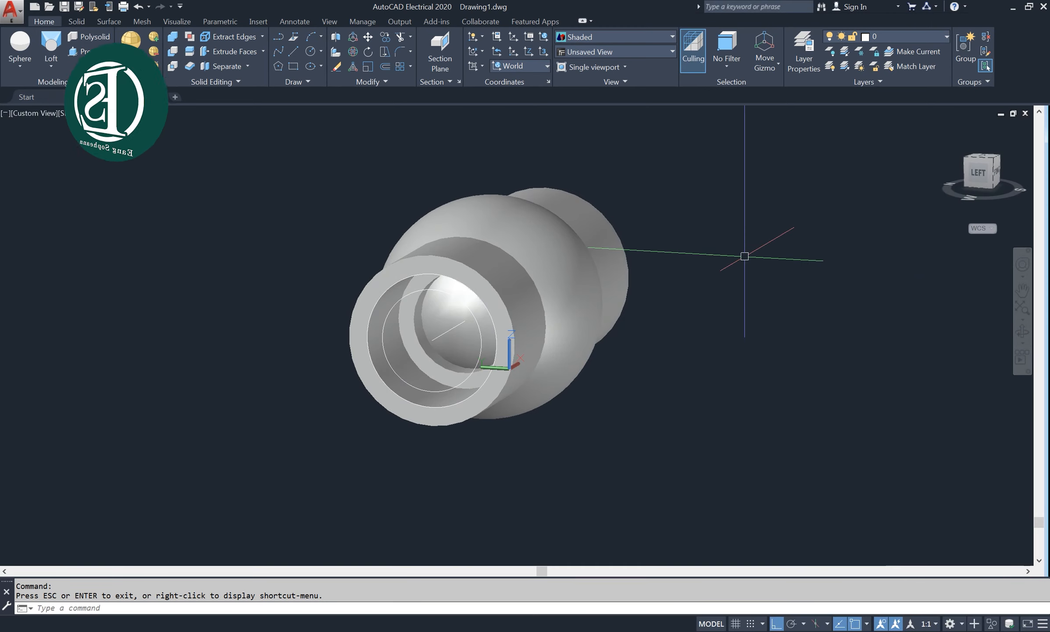
text(su)
key(Return)
click(618, 246)
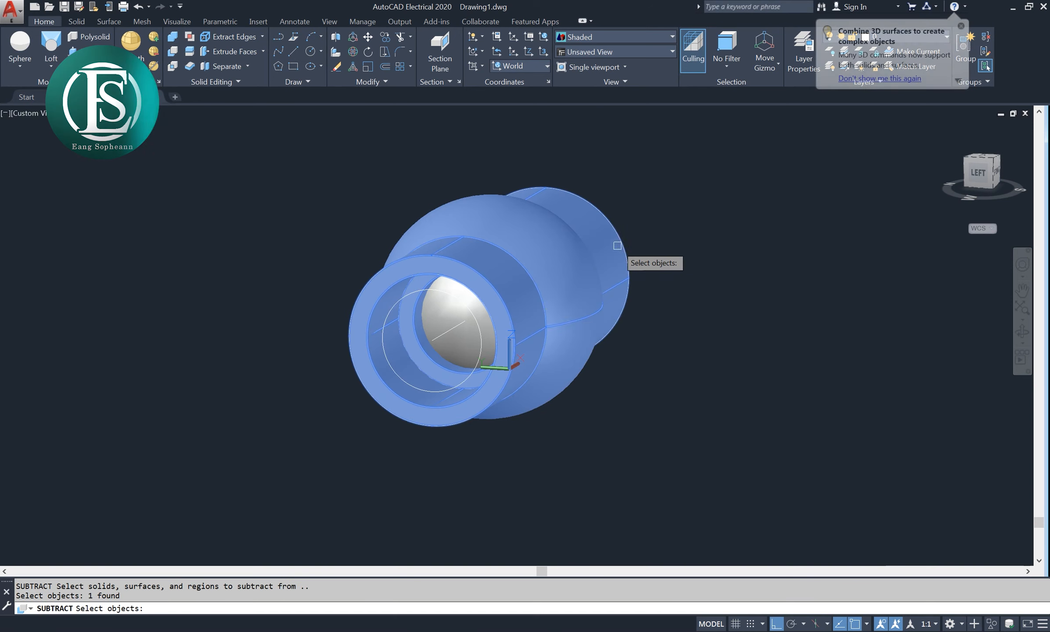
key(Return)
click(461, 332)
key(Return)
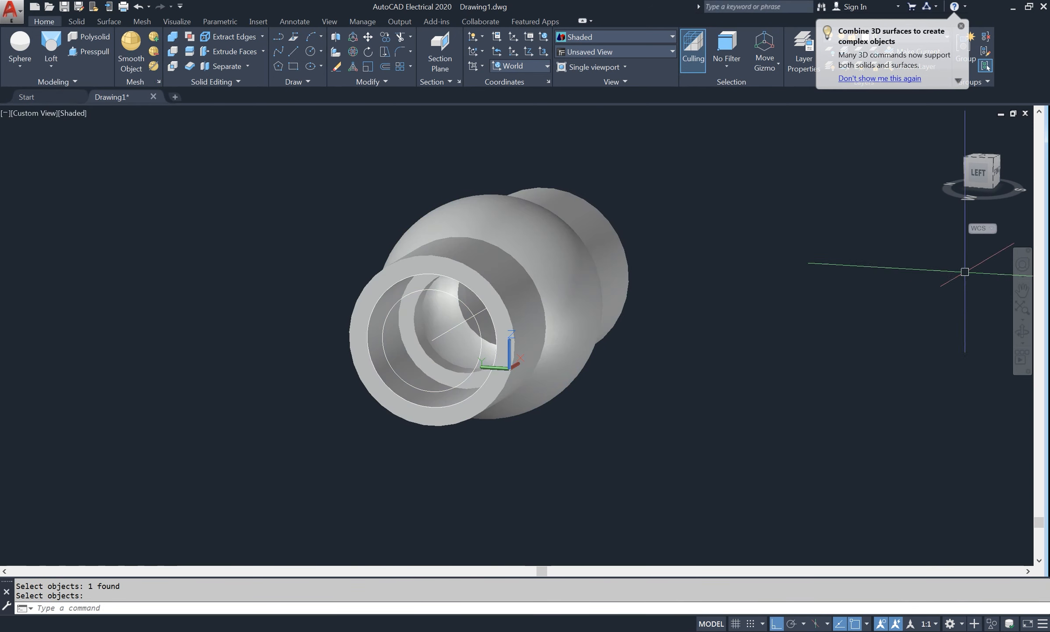
- Return the model to an isometric-like view and display it in 2D Wireframe
shift+middle_drag(754, 310, 679, 370)
right_click(725, 207)
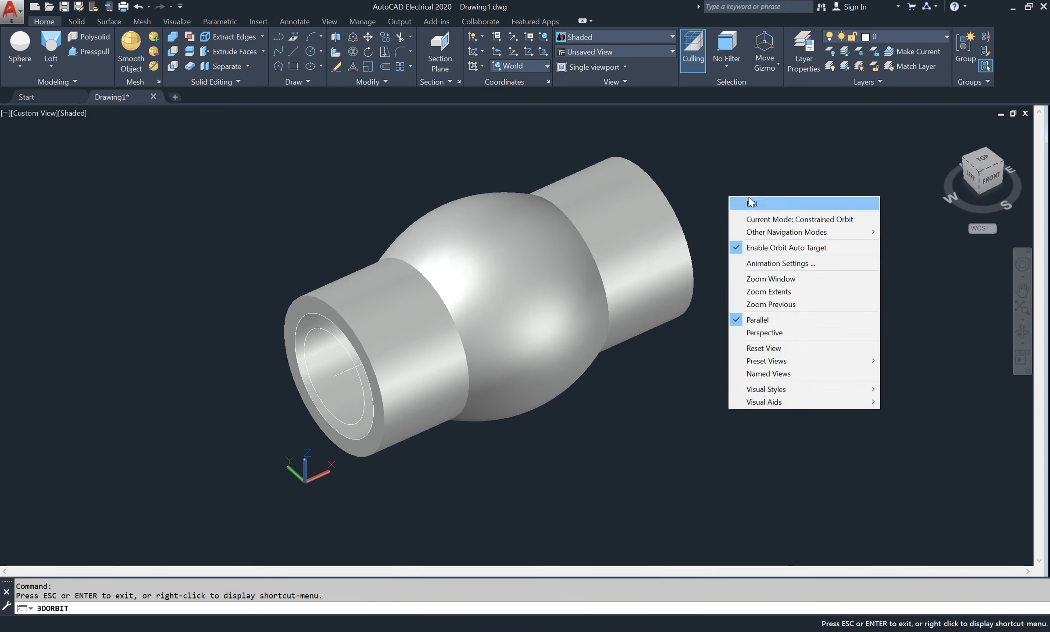
click(737, 200)
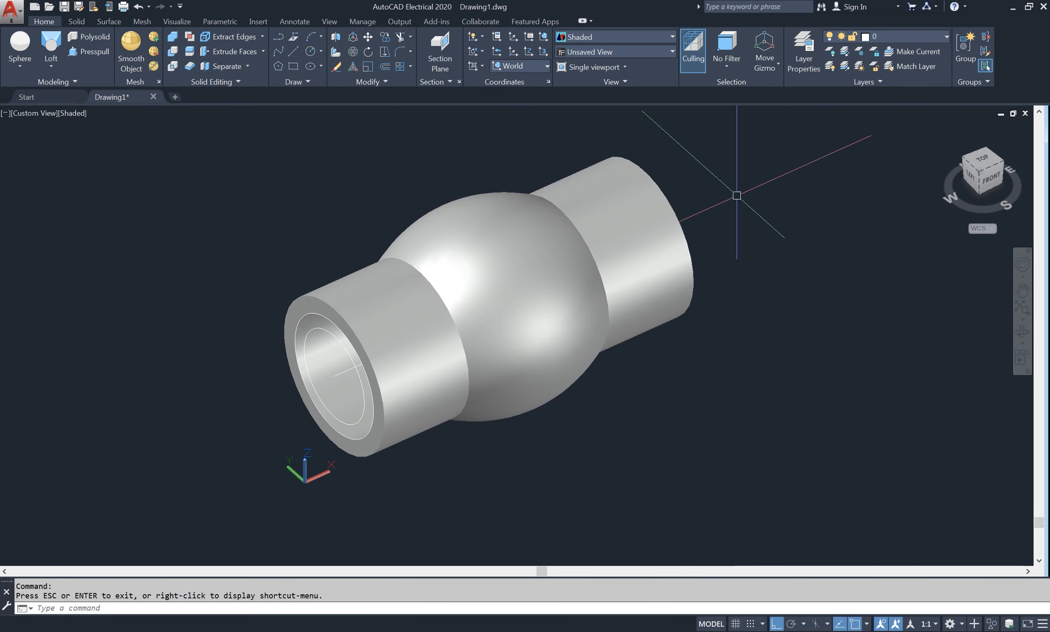
click(83, 114)
click(131, 142)
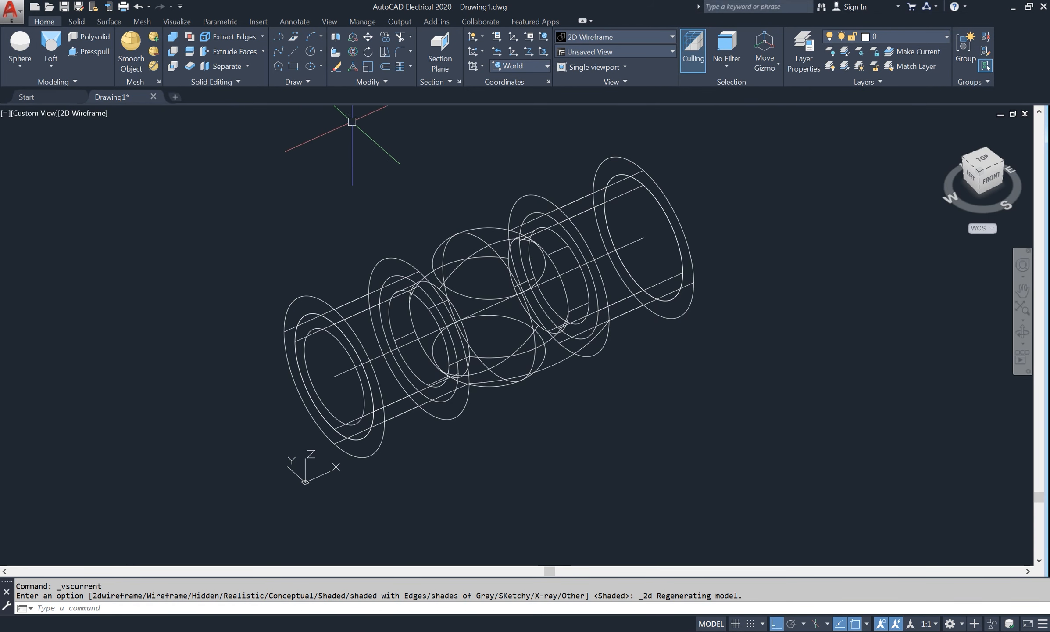
- Draw a straight polyline along the top of the fitting between the top quadrants of the two outer end circles
click(280, 36)
middle_drag(636, 148, 632, 161)
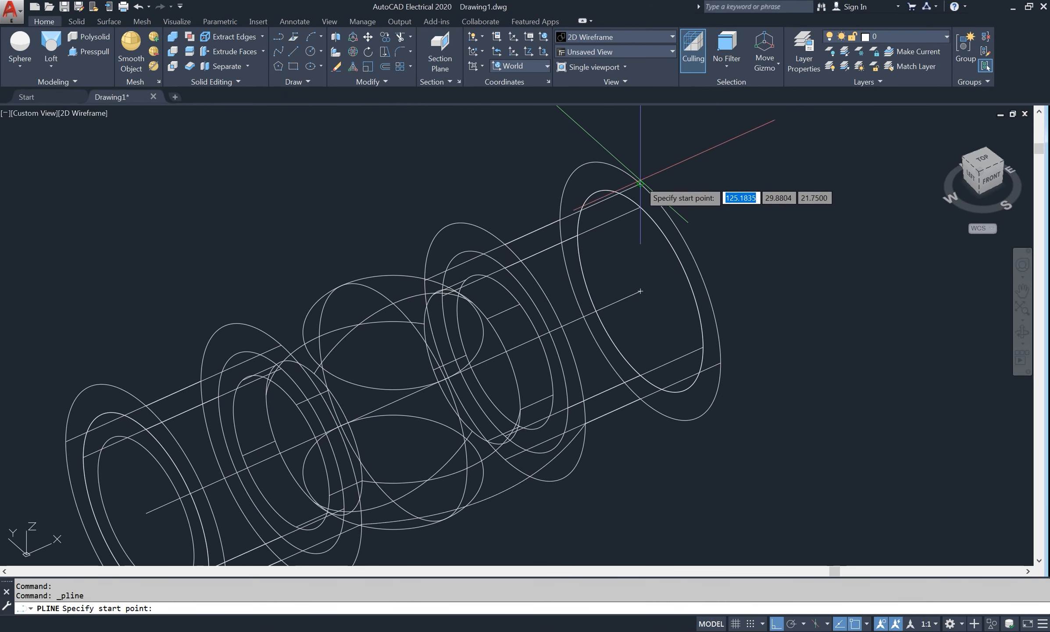
click(641, 183)
scroll(434, 325, up, 5)
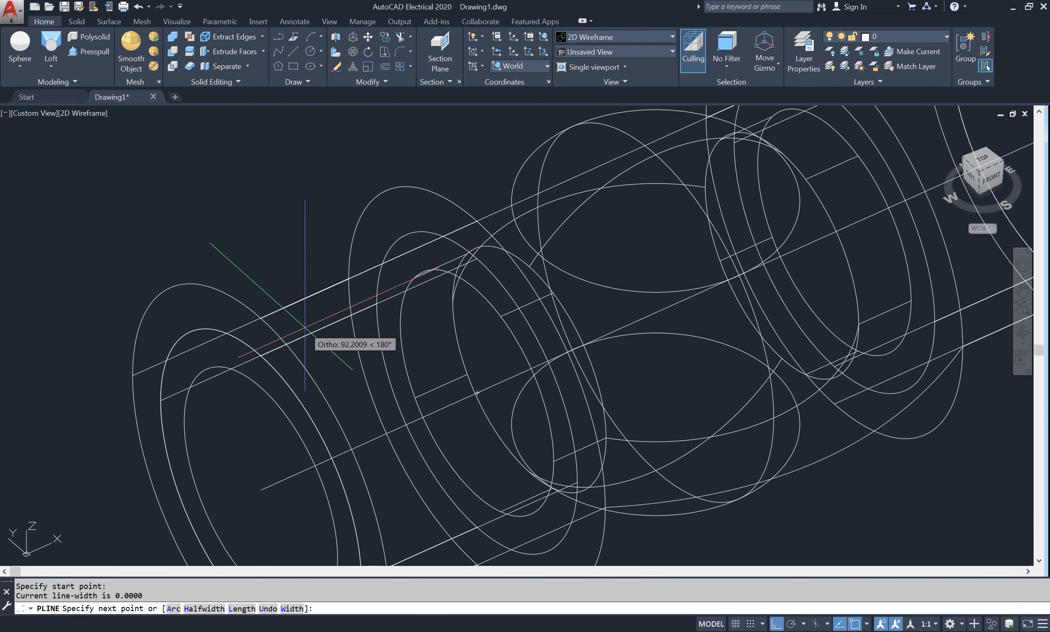
click(261, 318)
key(Return)
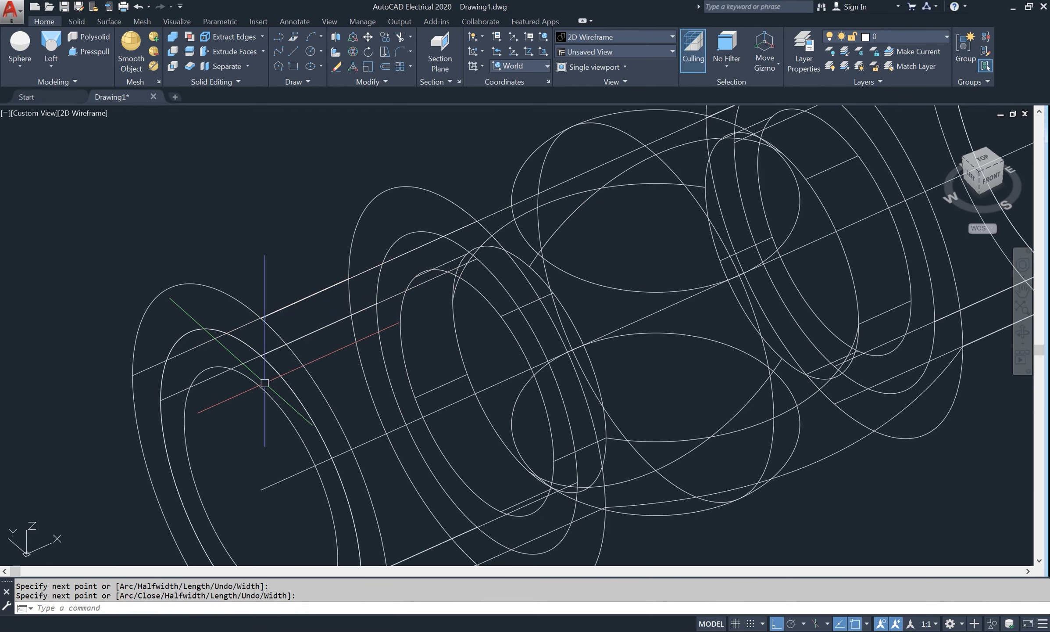
scroll(262, 382, down, 4)
scroll(411, 307, up, 2)
scroll(411, 307, up, 2)
scroll(407, 246, down, 2)
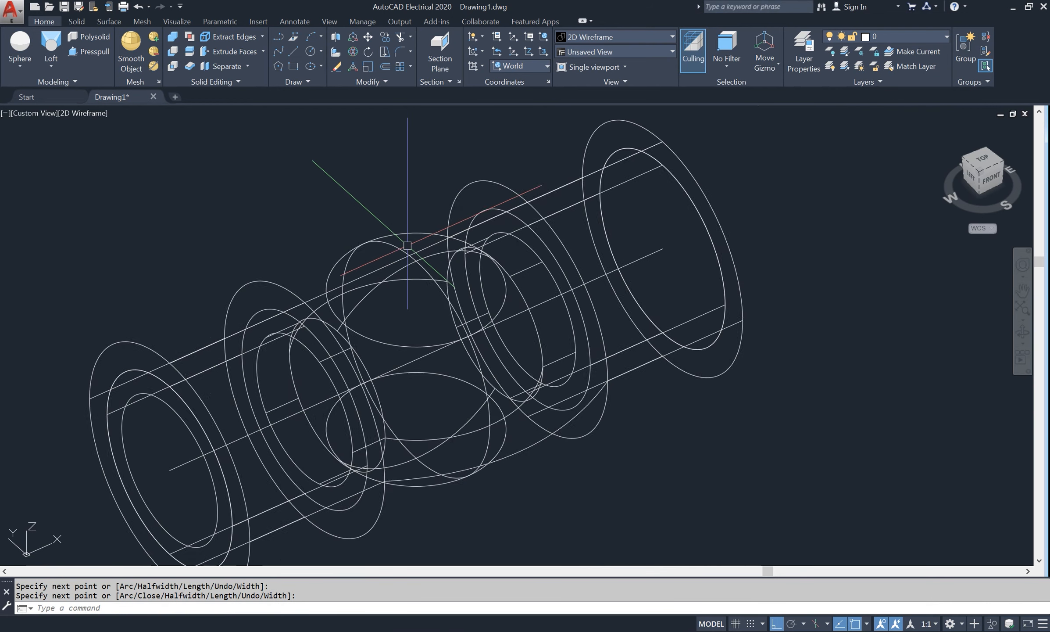
right_click(369, 167)
click(395, 173)
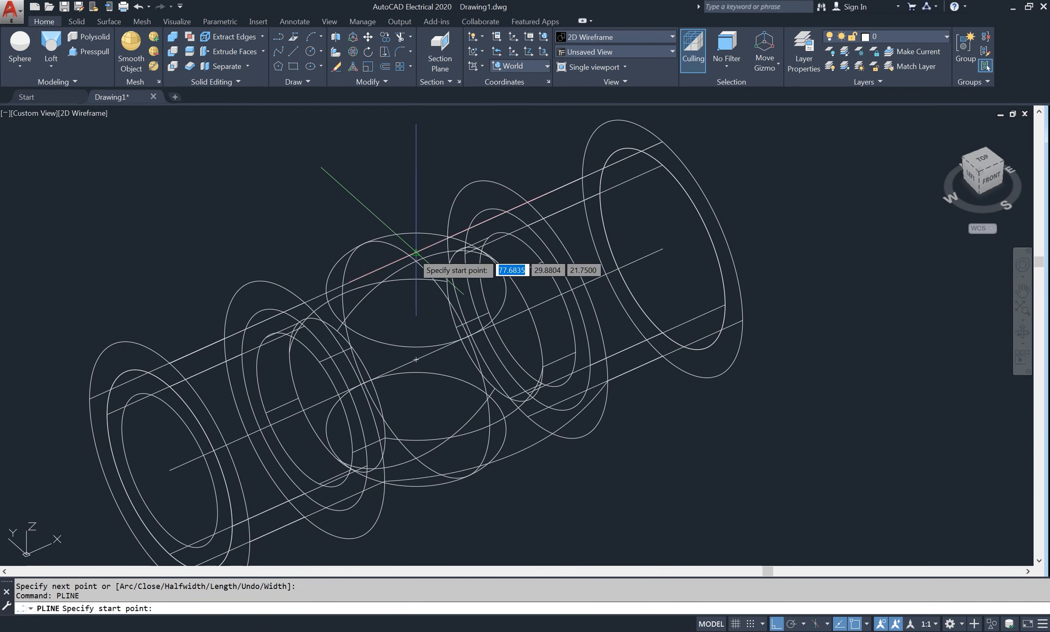
click(413, 253)
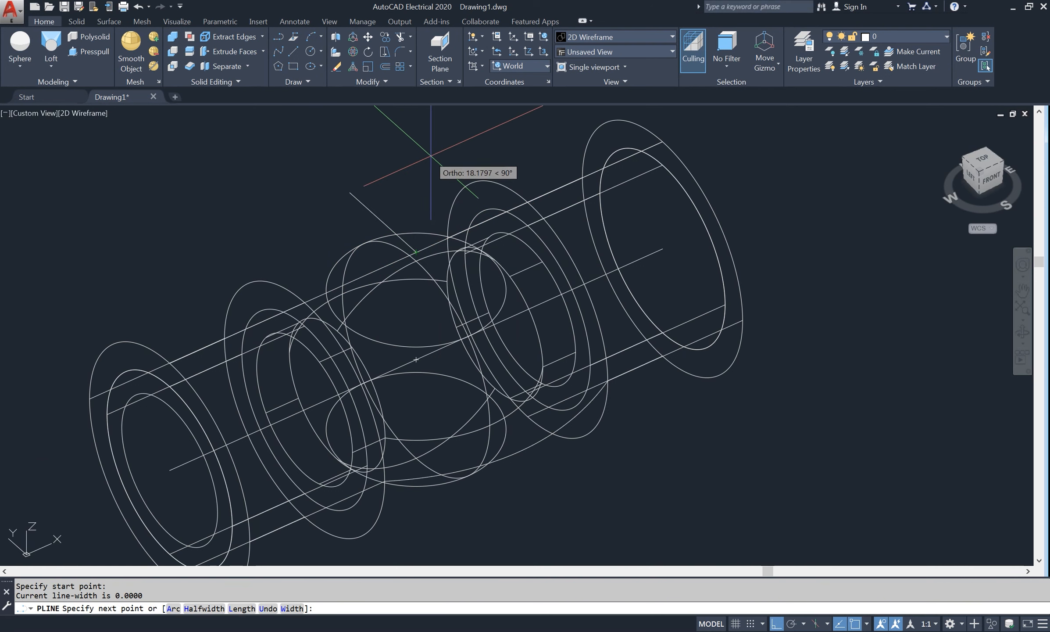
key(Escape)
- Draw a 3D polyline 14 units straight up from the midpoint of the line along the fitting's top
text(3P)
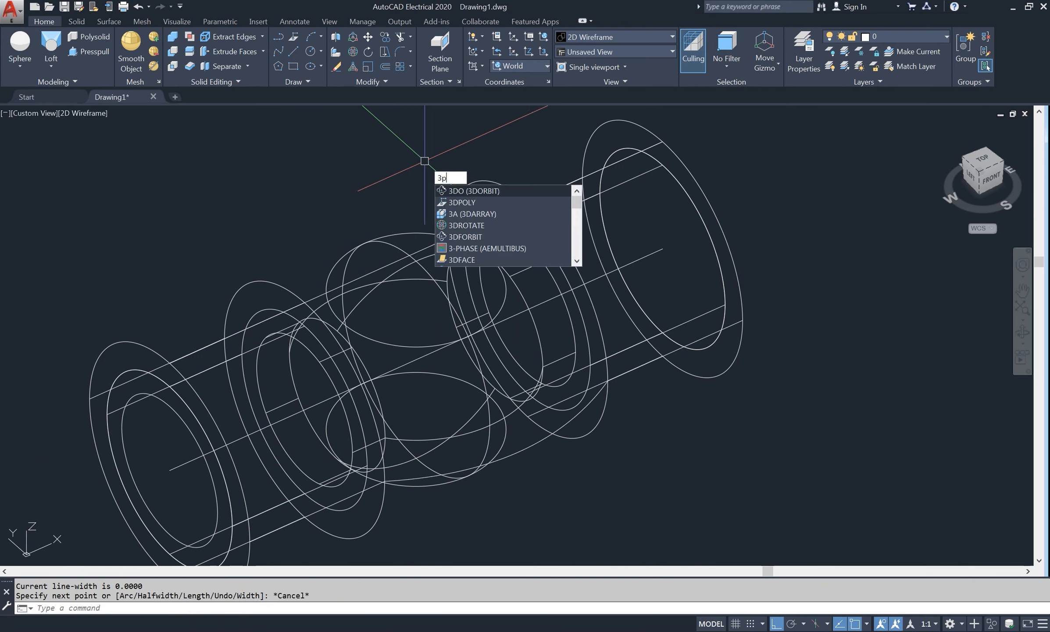
key(Return)
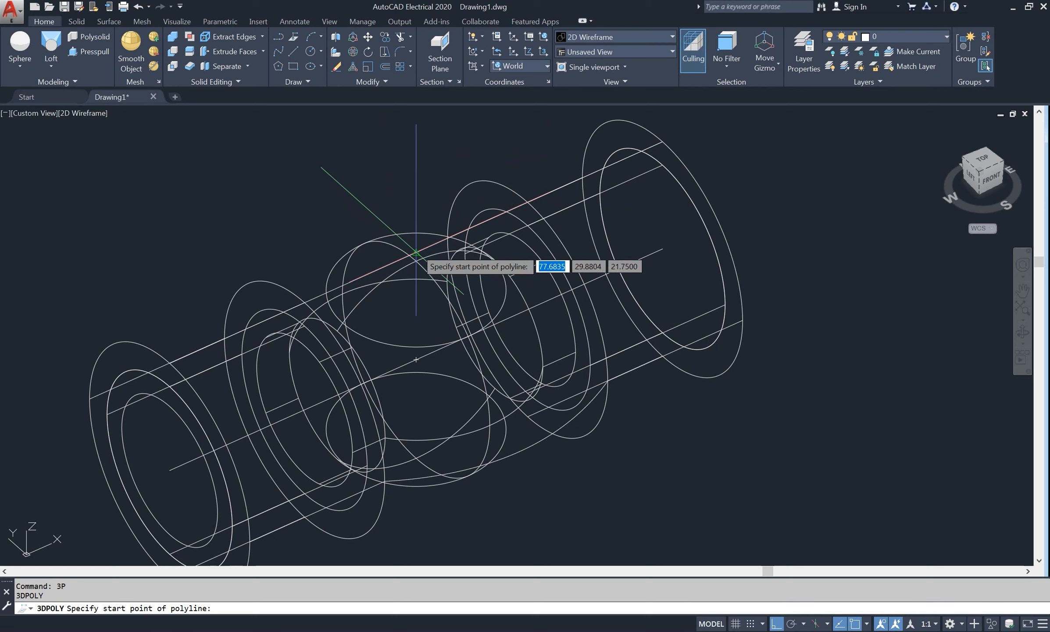
click(416, 253)
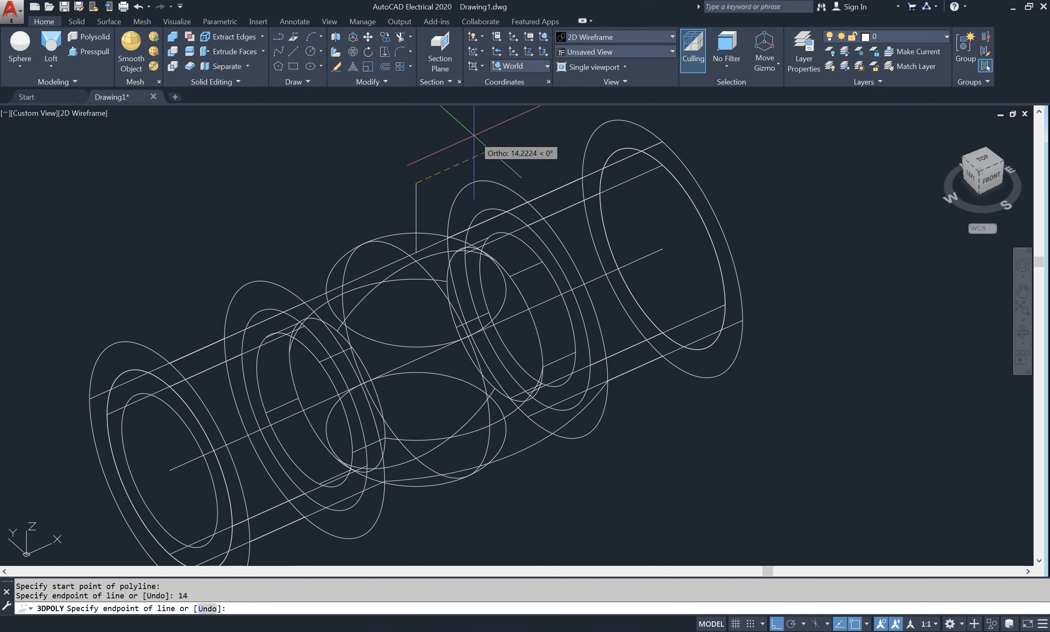
key(Return)
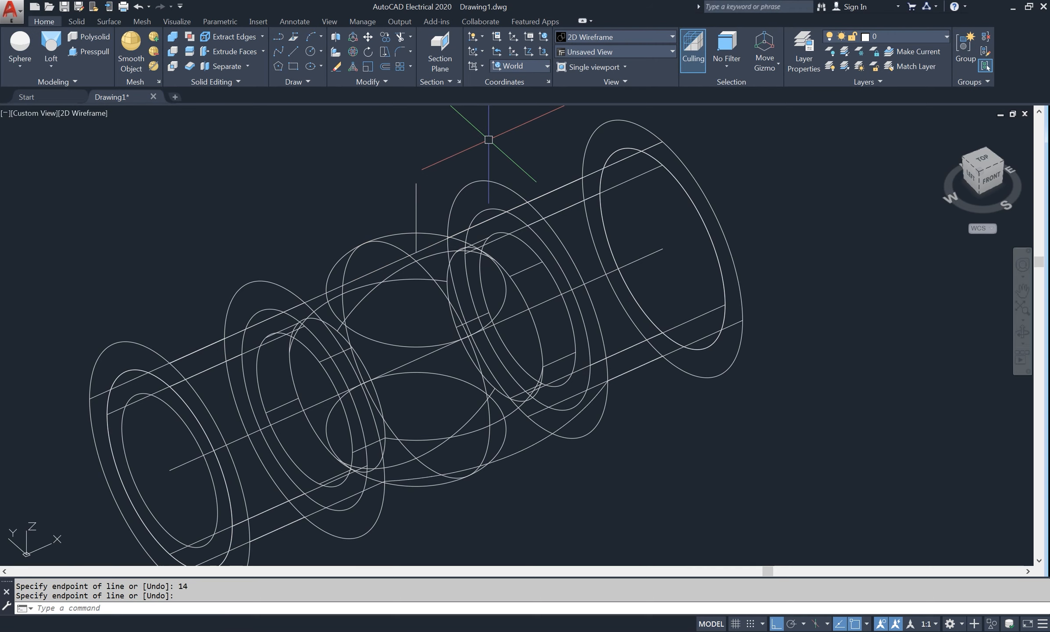
- Set the visual style to Shaded and draw a 36-diameter circle centred on the upper end of the vertical line
click(98, 114)
click(128, 192)
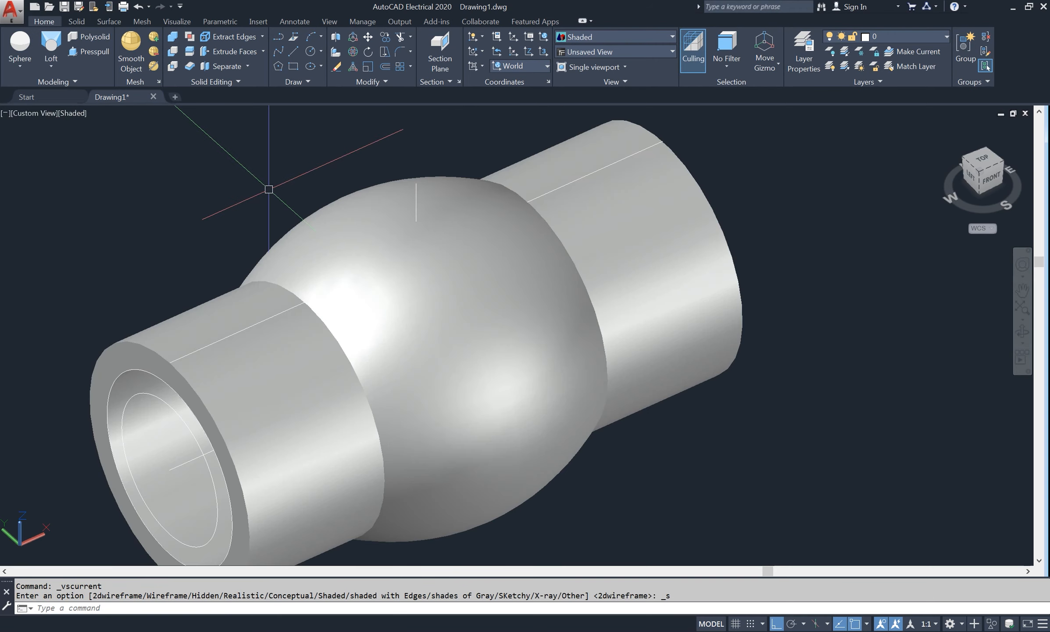
key(Return)
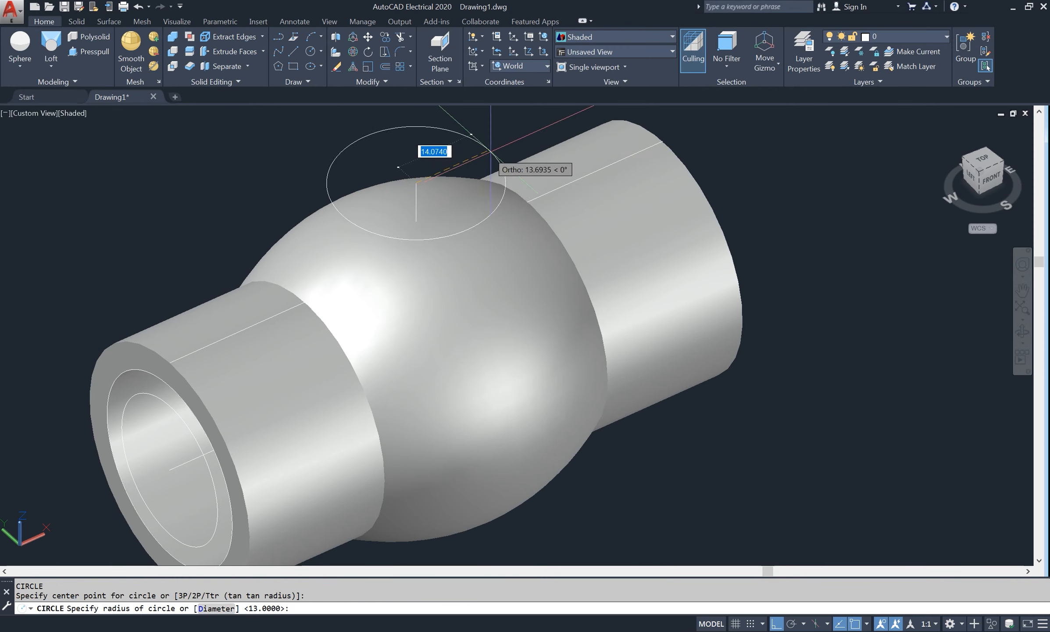
text(d)
key(Return)
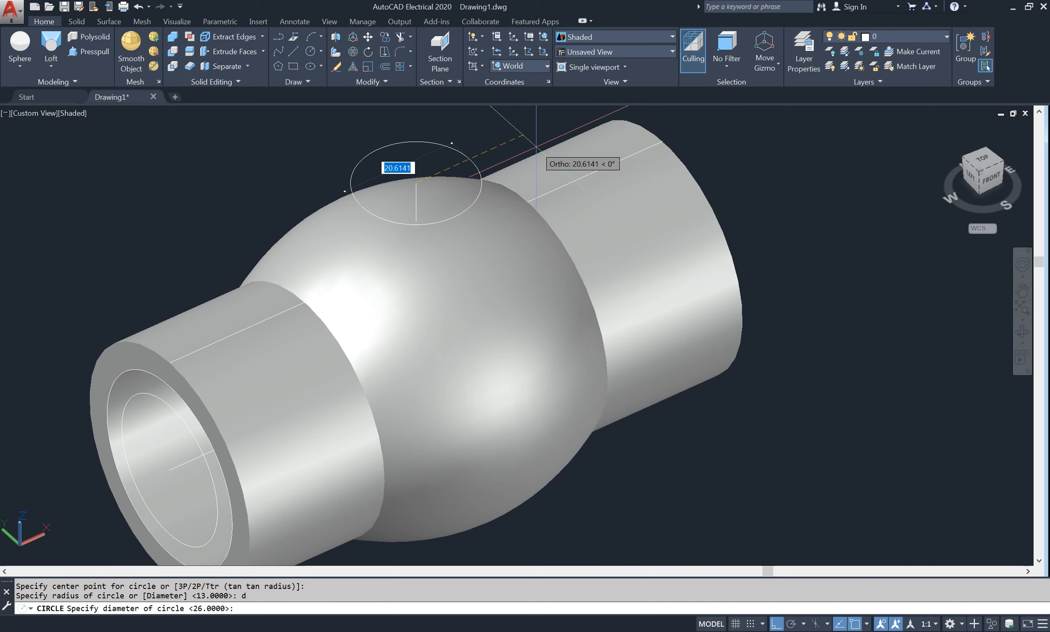
text(3)
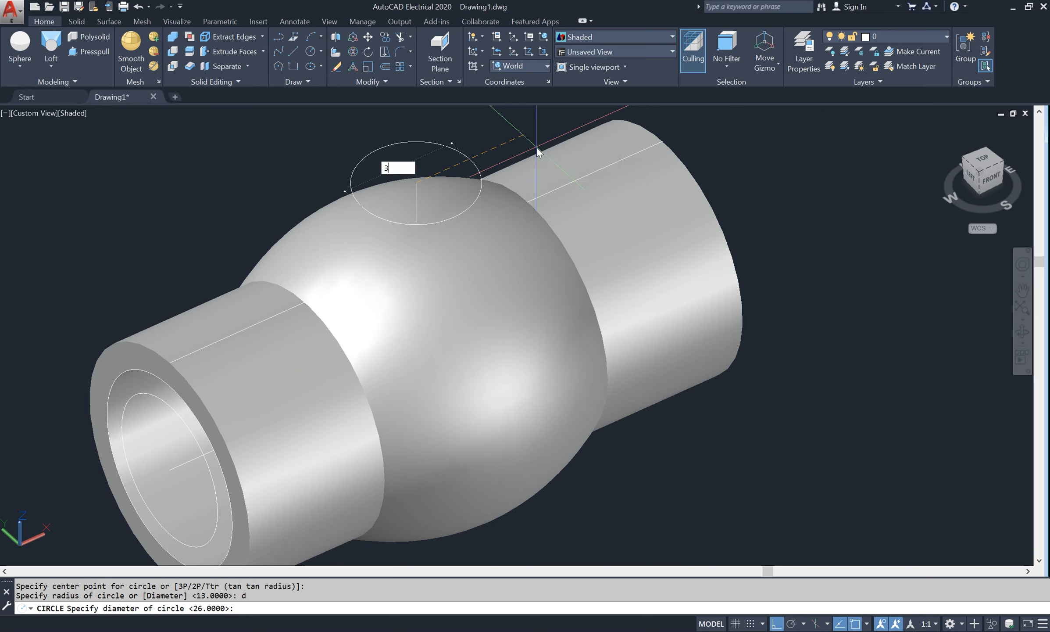
text(6)
key(Return)
- Extrude the 36-diameter circle down to the level of the line along the fitting's top
scroll(282, 179, down, 2)
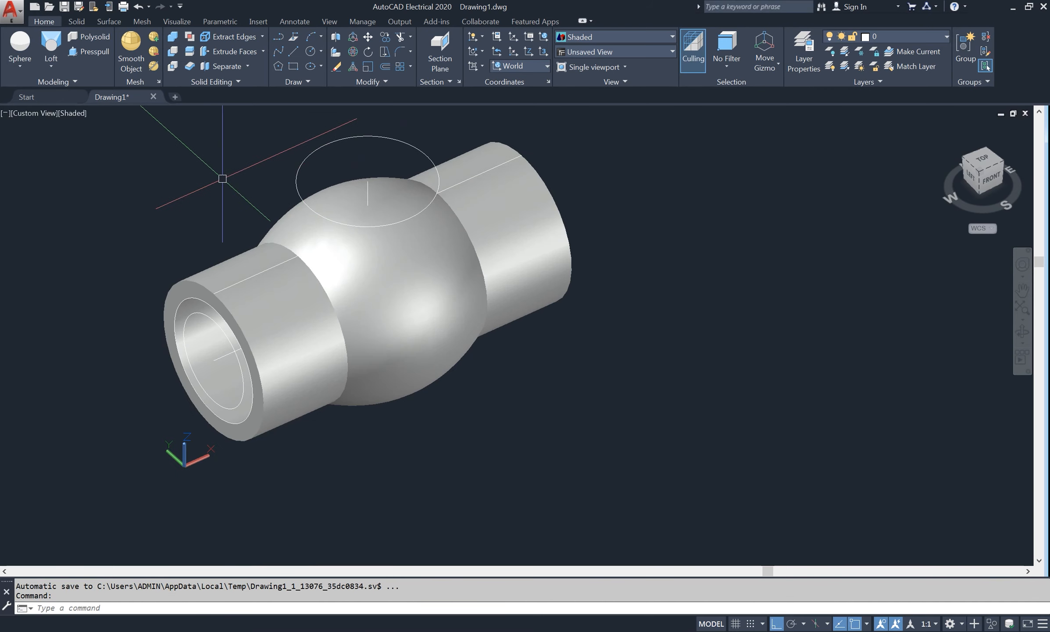
scroll(222, 178, up, 2)
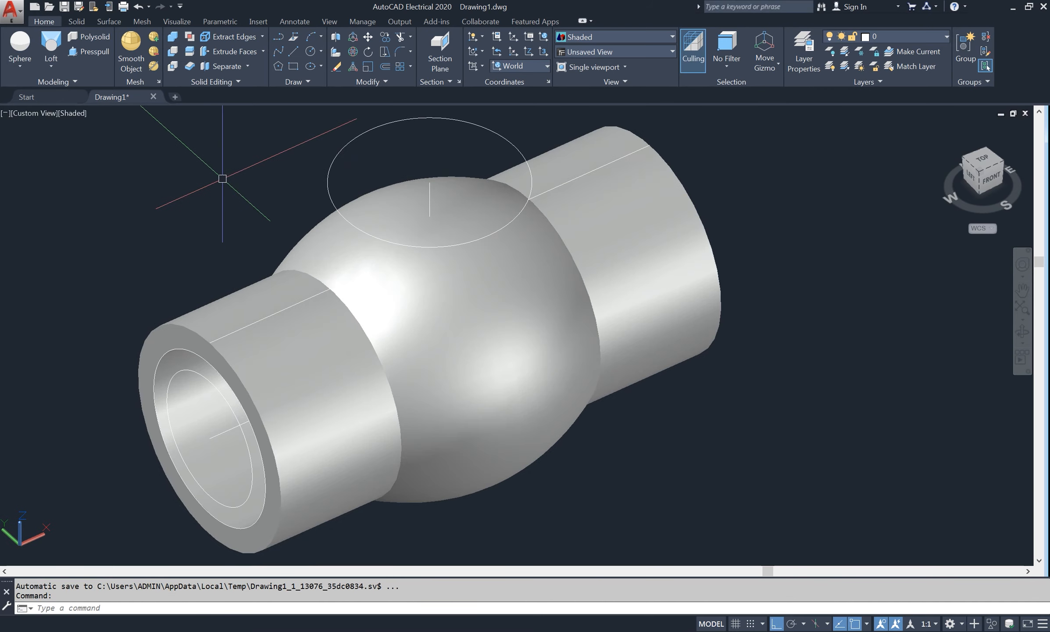
click(48, 68)
click(69, 90)
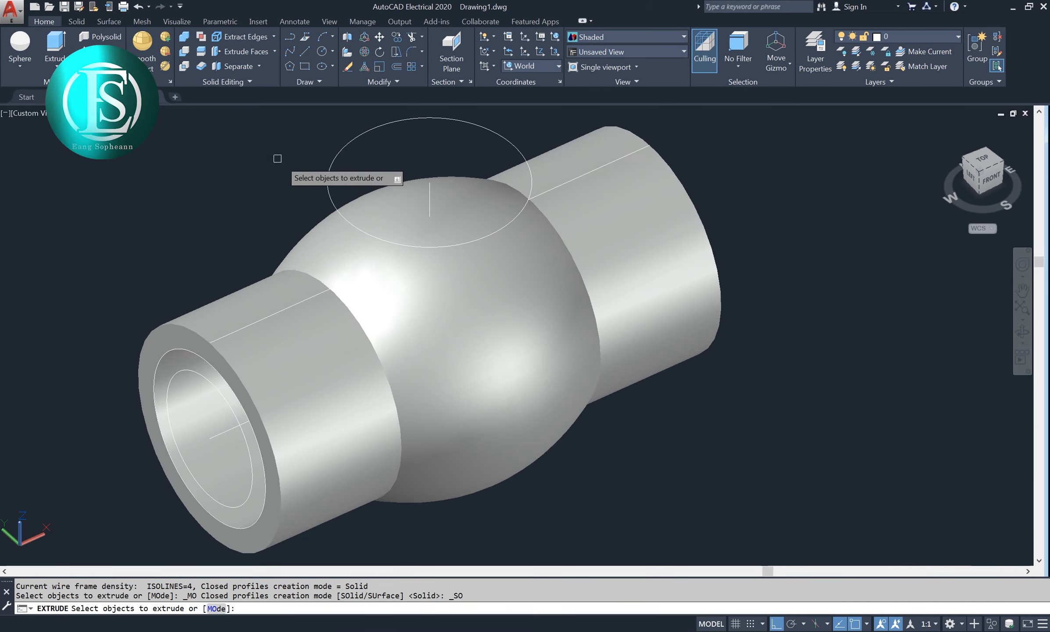
click(330, 198)
right_click(265, 171)
click(273, 176)
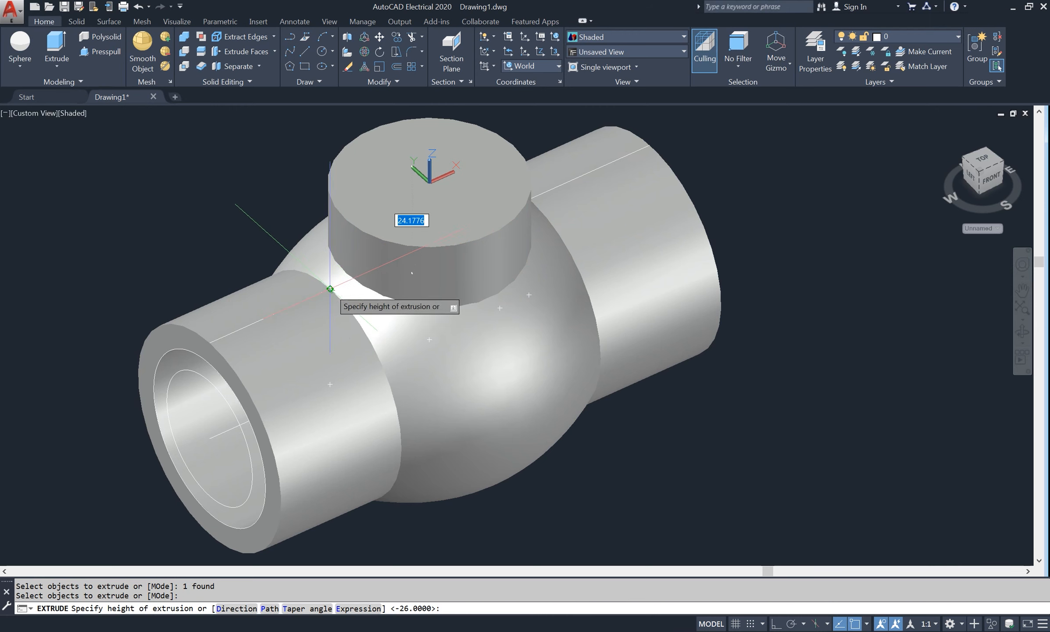
click(330, 288)
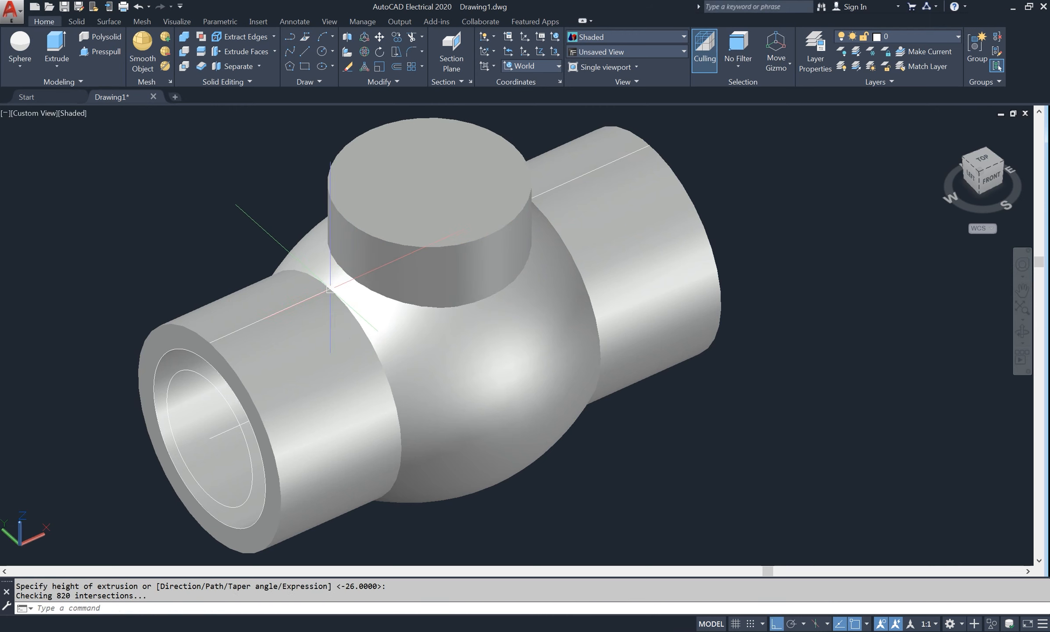
- Set the height of the extruded cylinder above the bulging middle to 16
click(1022, 332)
drag(772, 461, 777, 302)
right_click(777, 302)
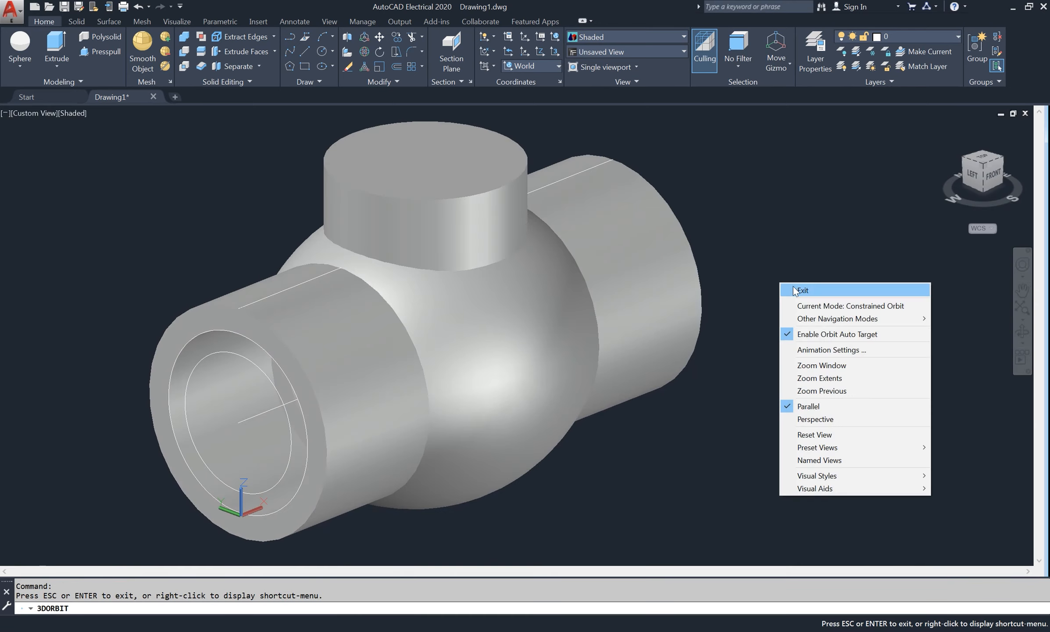
click(793, 287)
click(439, 228)
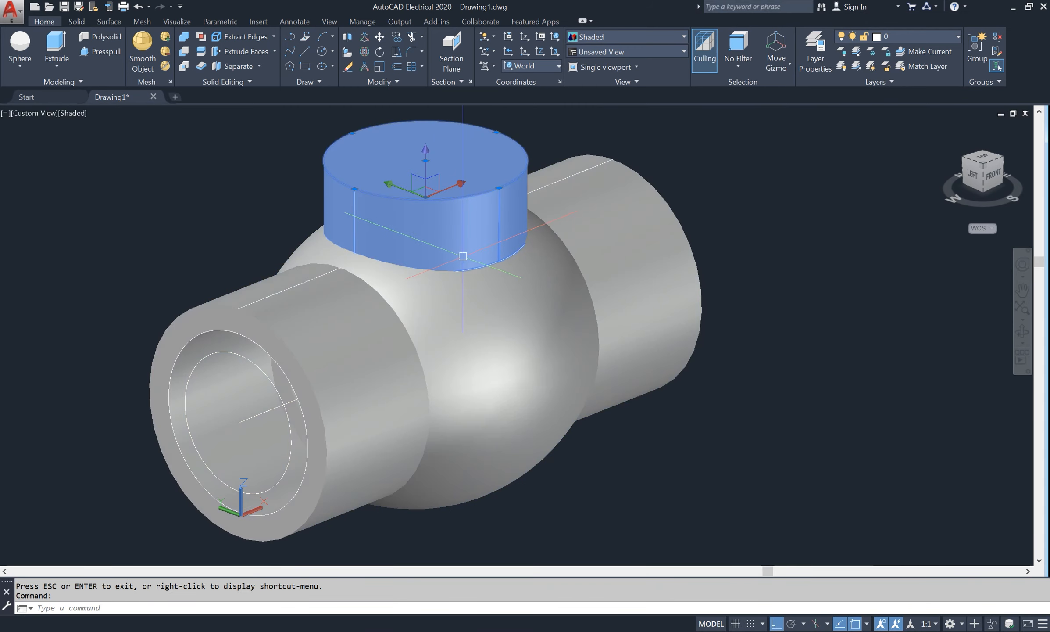
right_click(464, 259)
click(496, 508)
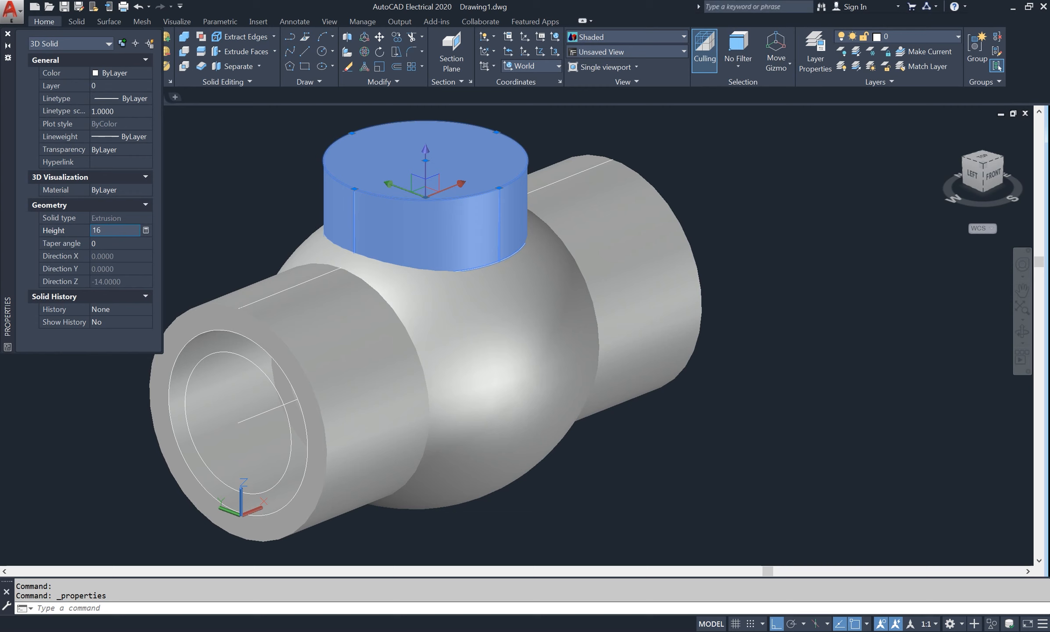
text(16)
click(125, 256)
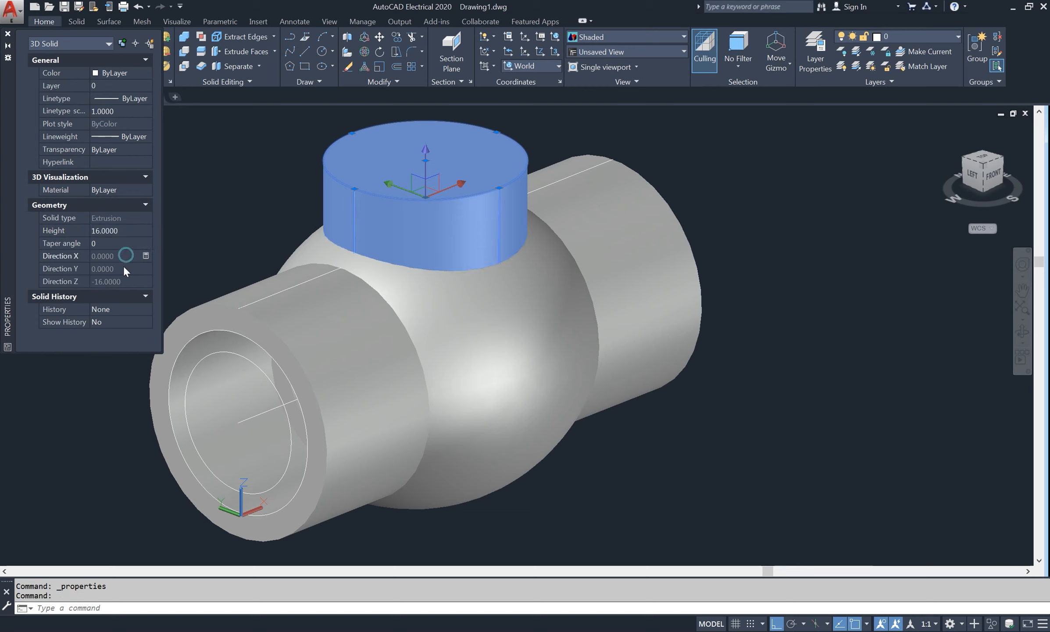
click(8, 34)
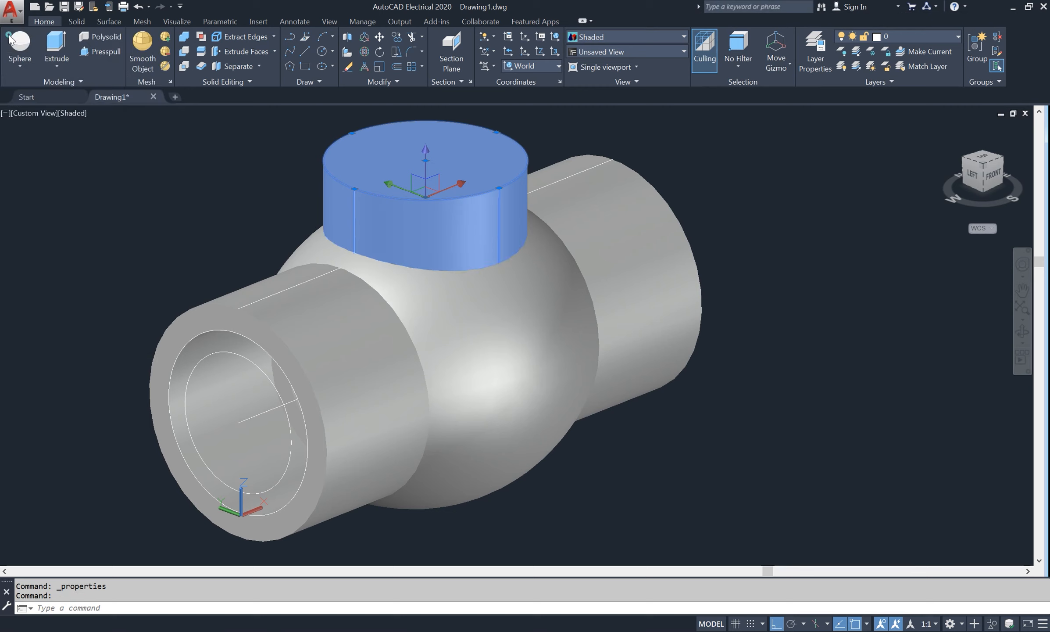
- Examine the fitting from the side, the open end and above, checking where the vertical cylinder meets the bulging body
click(1023, 333)
drag(809, 391, 797, 347)
right_click(753, 277)
click(779, 284)
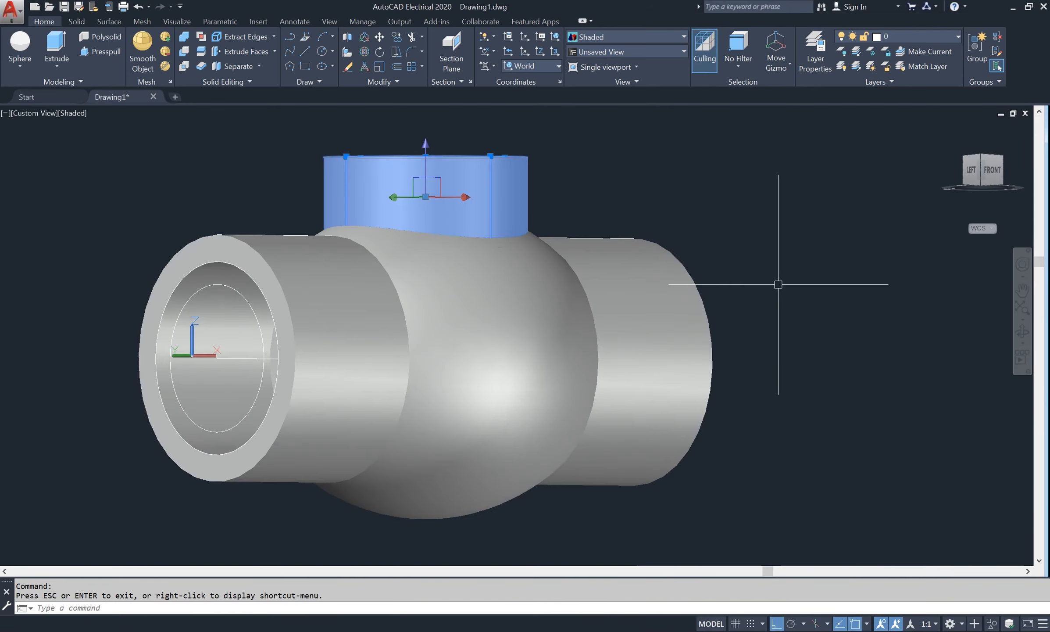
key(Escape)
click(1027, 336)
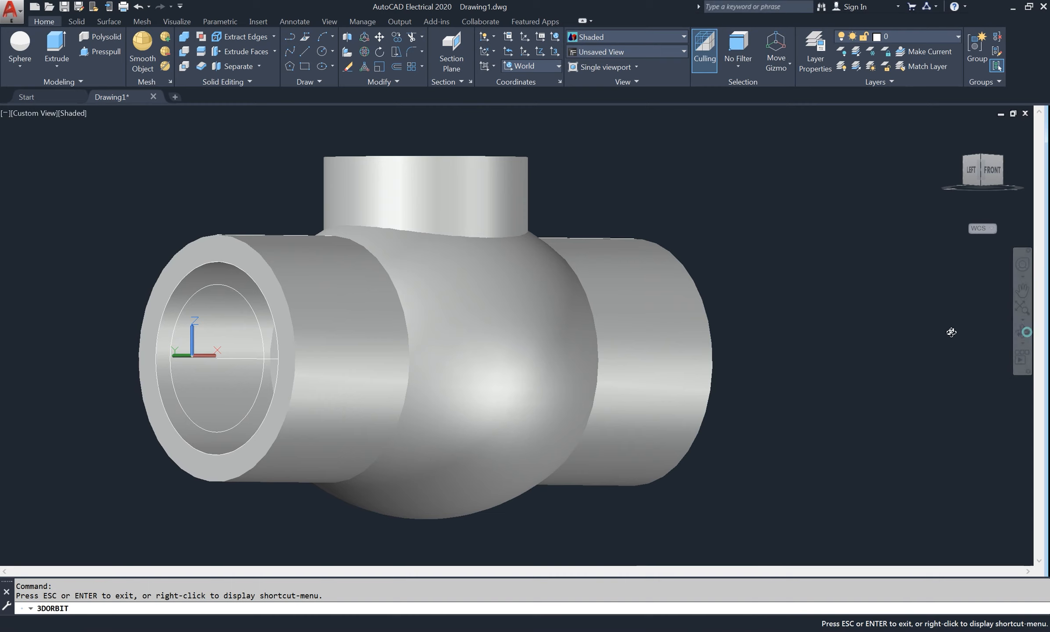
drag(485, 393, 272, 352)
right_click(667, 214)
click(691, 223)
scroll(554, 286, up, 5)
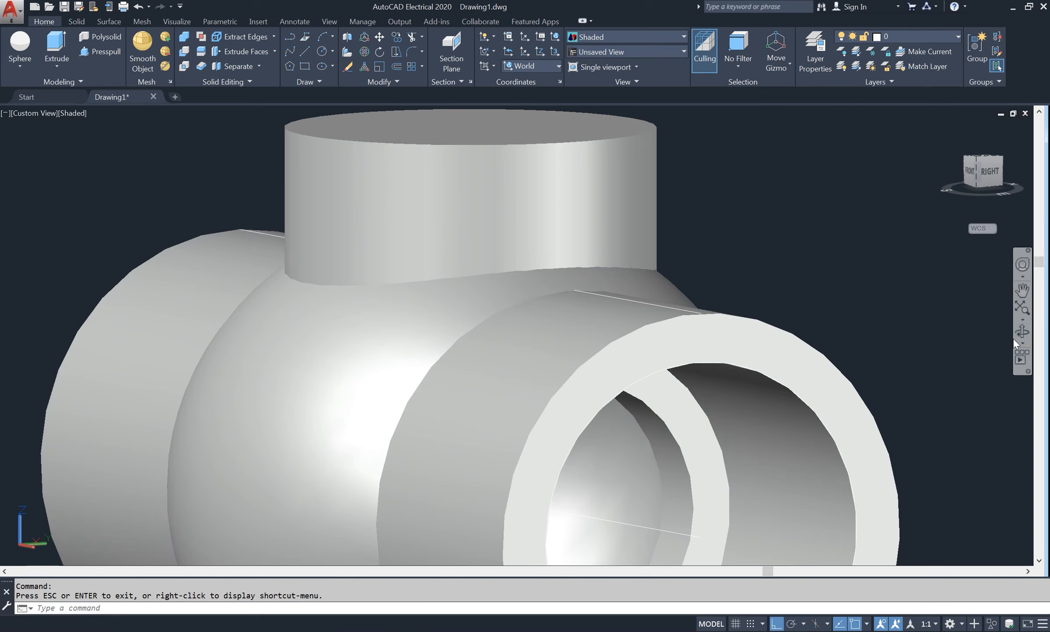
shift+middle_drag(556, 305, 544, 218)
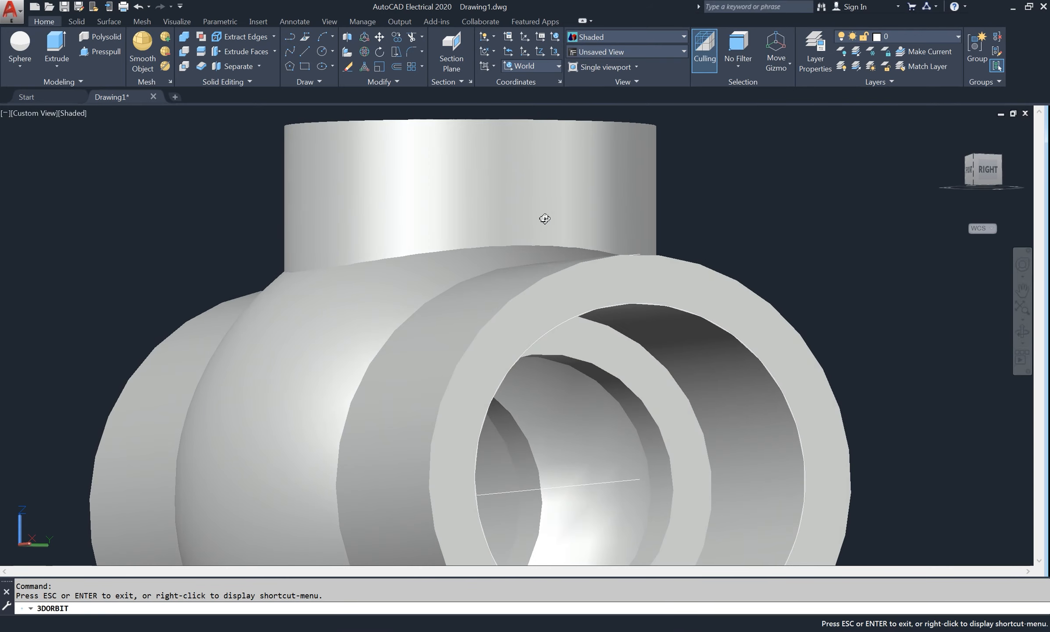
right_click(630, 198)
click(658, 211)
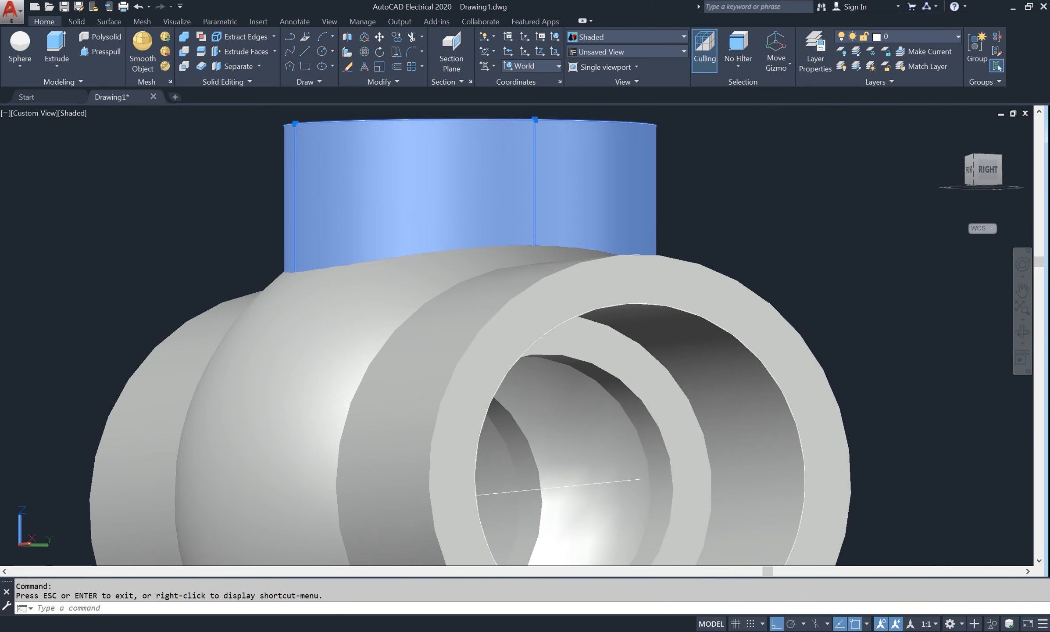
click(339, 279)
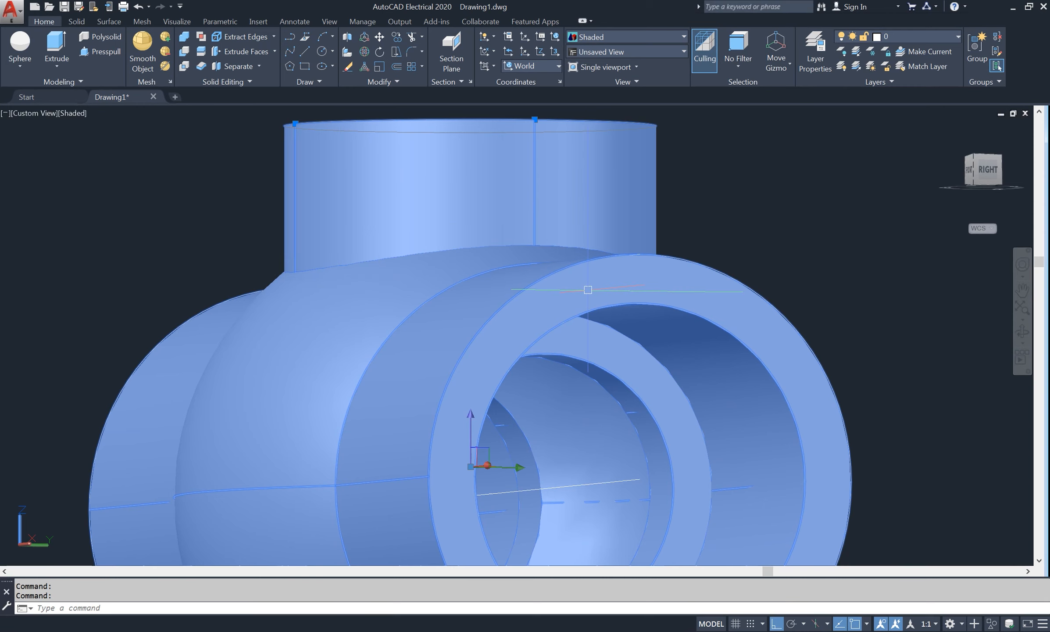
key(Escape)
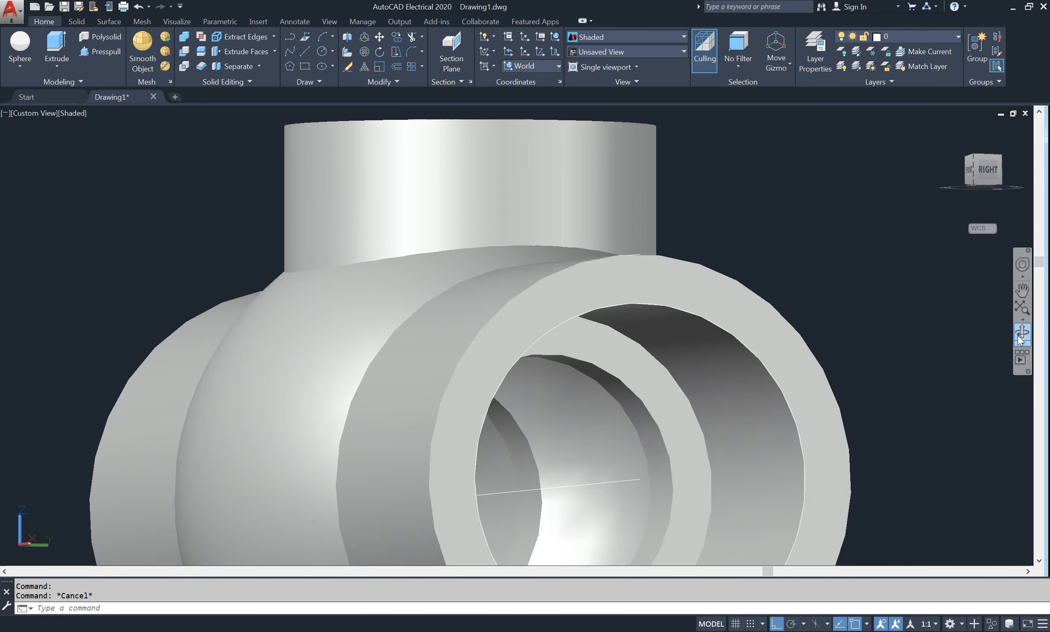
mouse_move(534, 293)
shift+middle_down()
mouse_move(468, 298)
mouse_move(606, 334)
mouse_move(596, 317)
mouse_move(525, 305)
shift+middle_up()
right_click(791, 163)
click(818, 174)
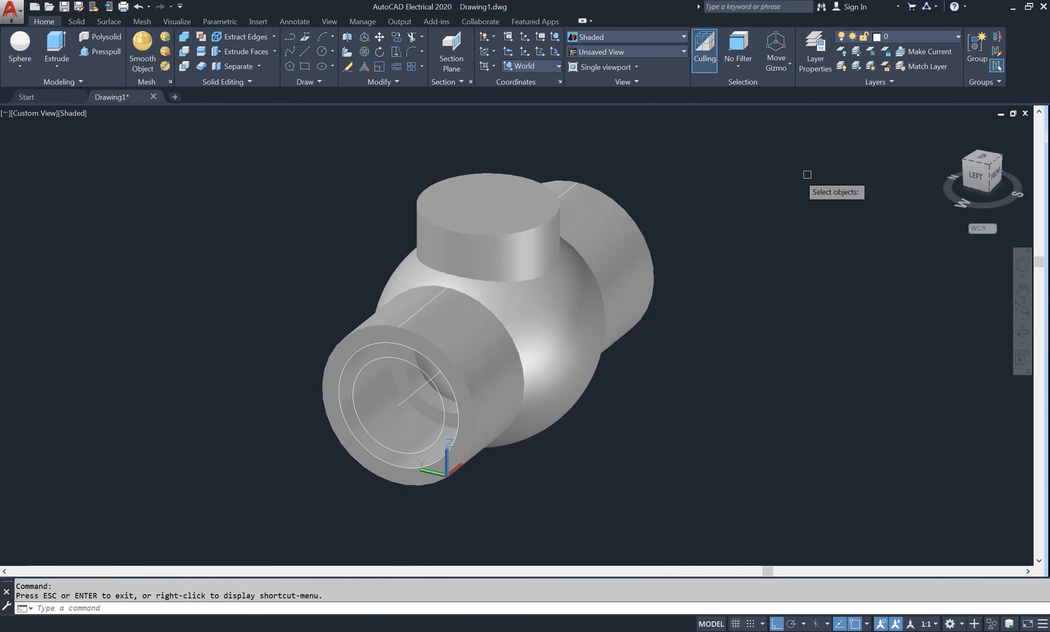
- Union the vertical cylinder with the fitting body
click(655, 252)
click(532, 236)
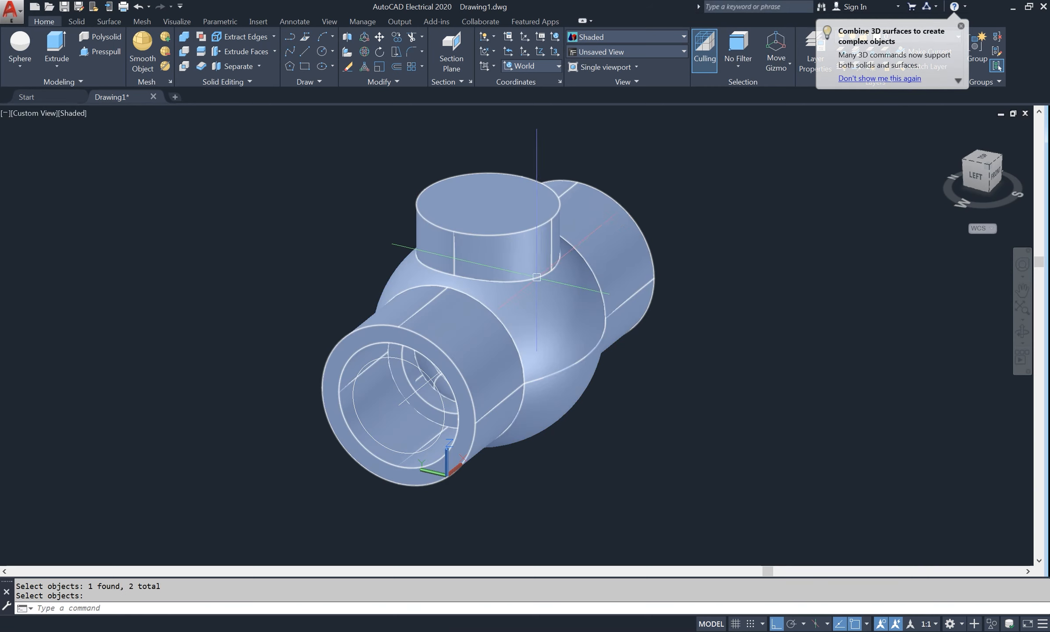
key(Return)
- Draw a 30-diameter circle centred on the top face of the vertical cylinder
text(c)
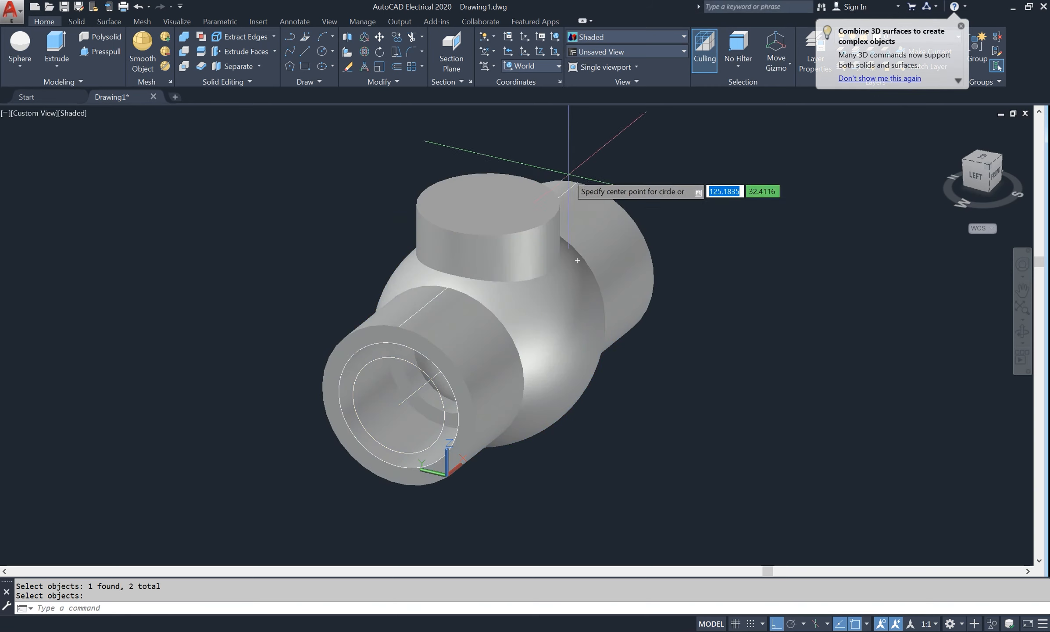
key(Return)
click(488, 205)
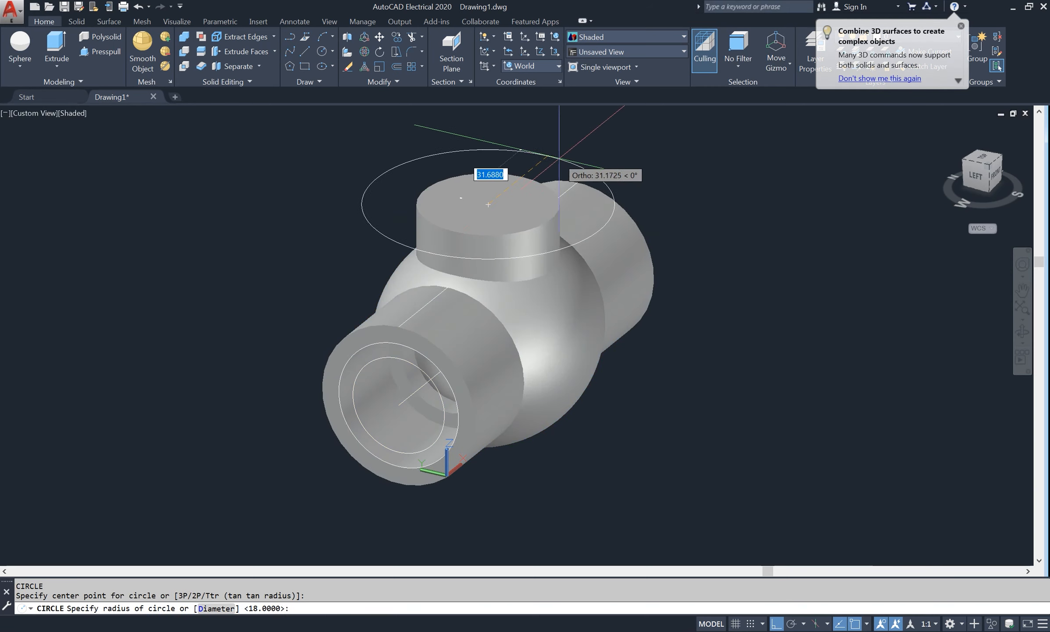
text(d)
key(Return)
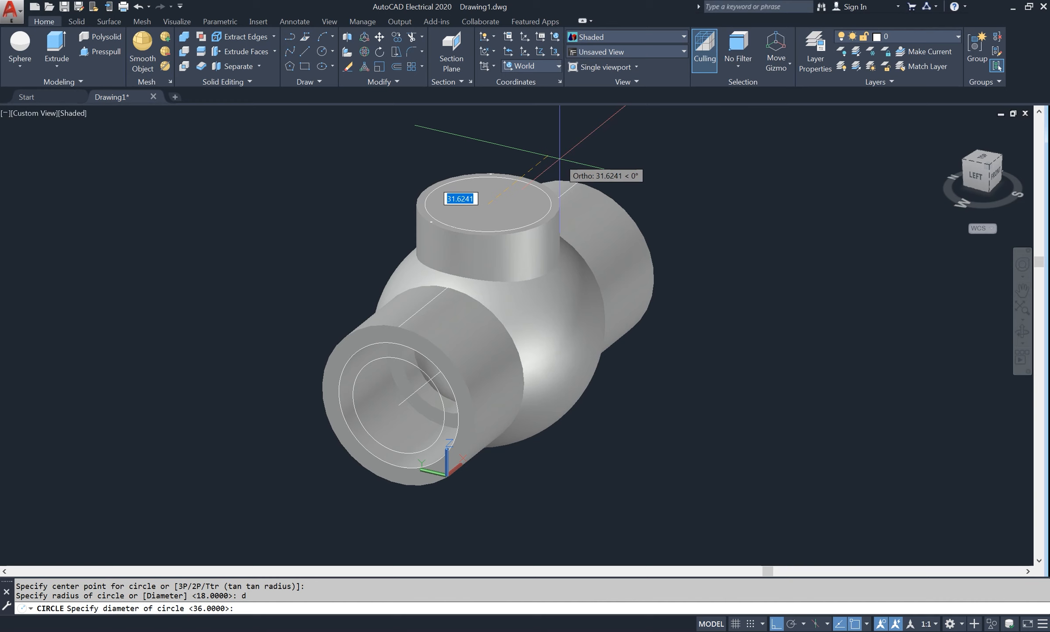
text(0)
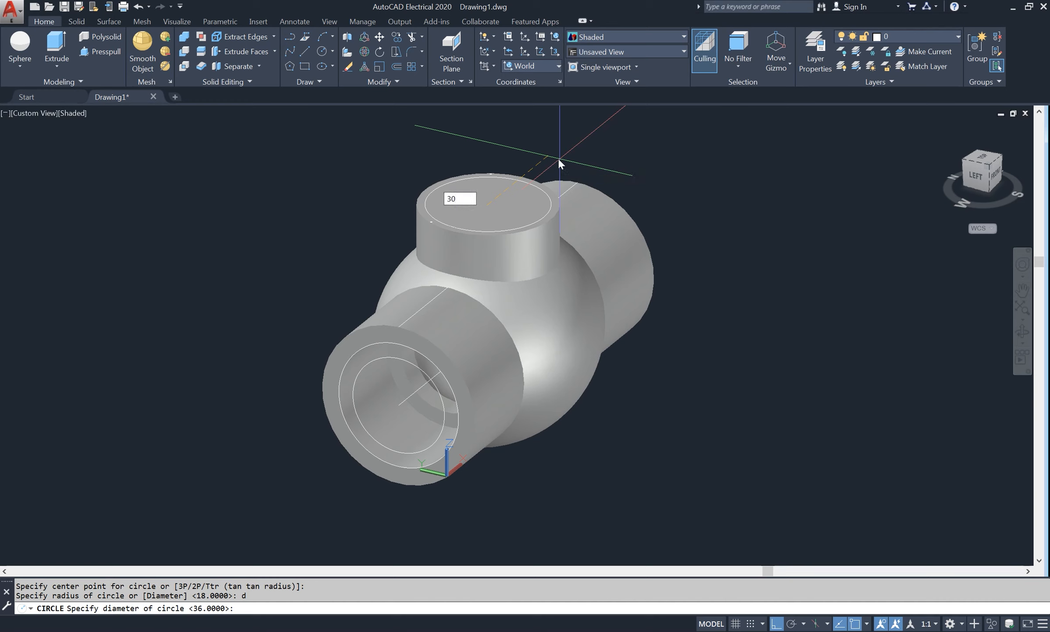
key(Return)
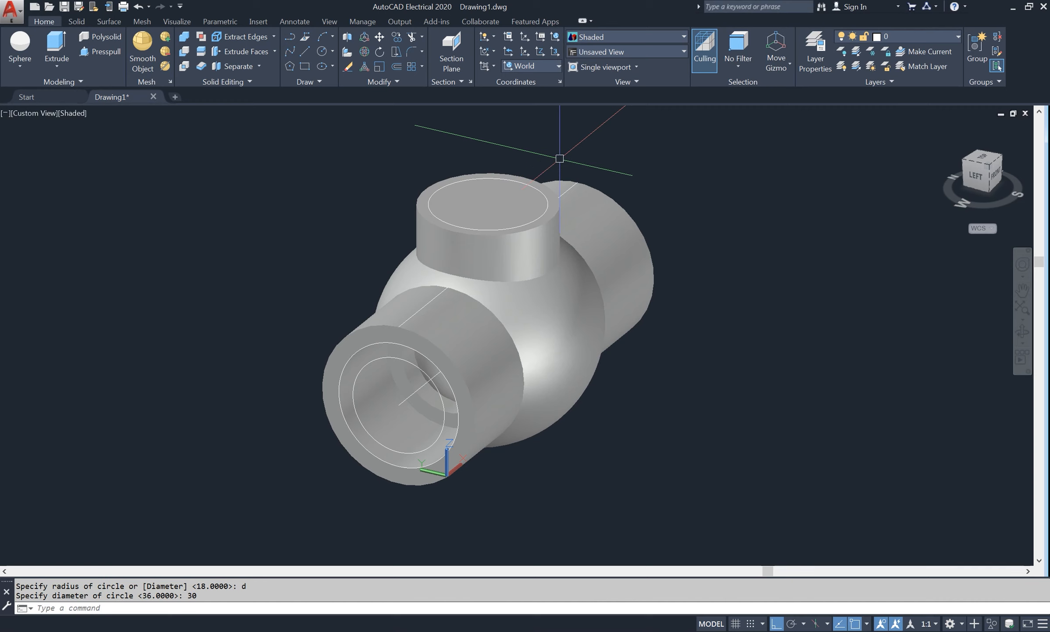
- Presspull the 30-diameter circle on the top branch down to the level of the main bore's axis to cut the branch bore
click(106, 51)
click(473, 215)
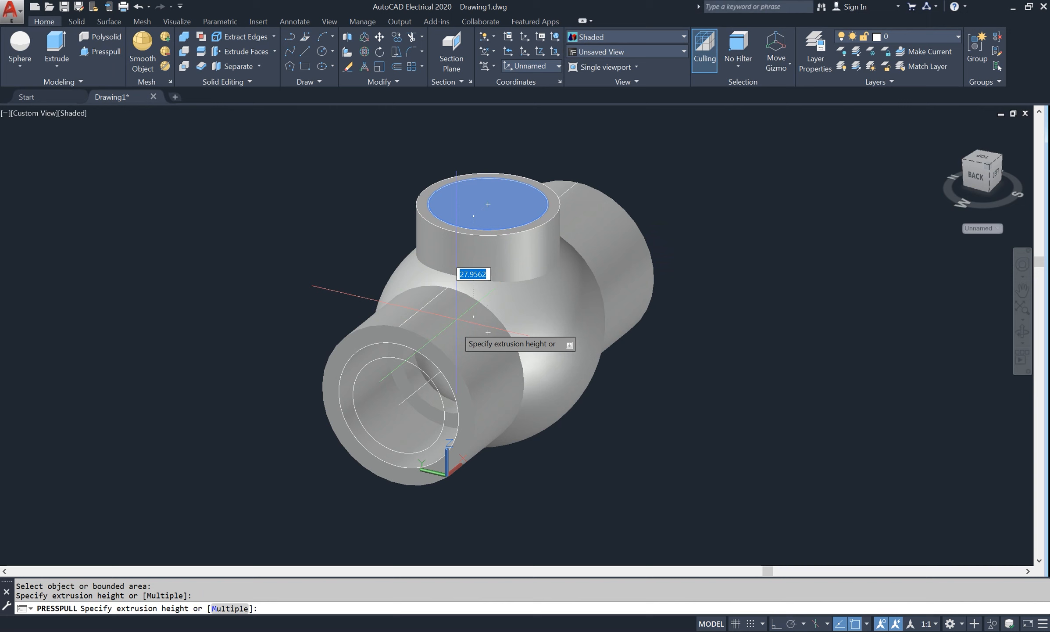
click(399, 405)
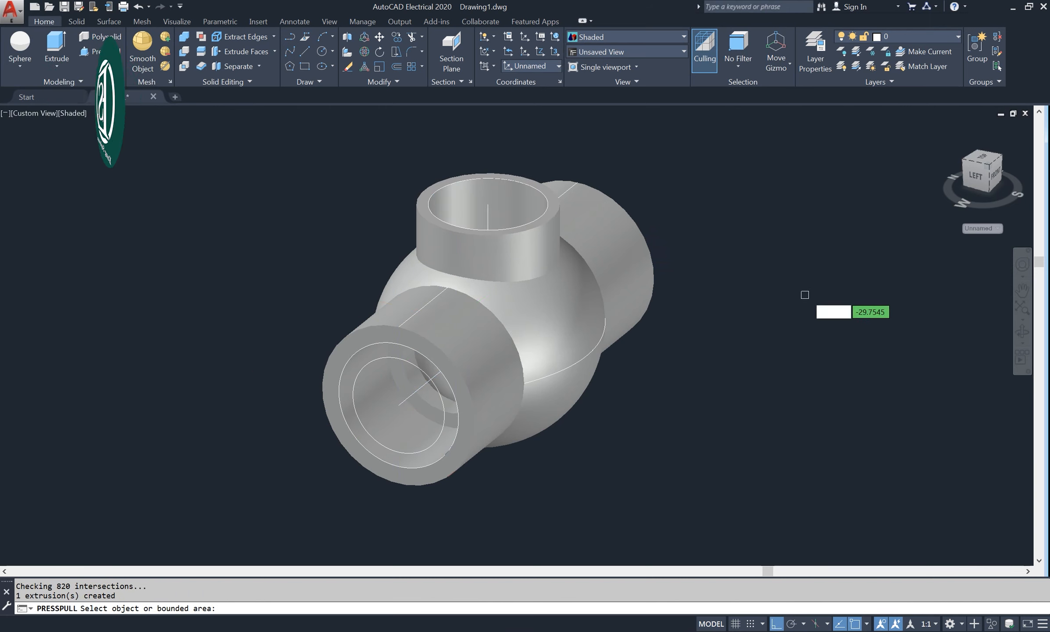
key(Return)
- Switch the visual style to 2D Wireframe
shift+middle_drag(820, 315, 658, 332)
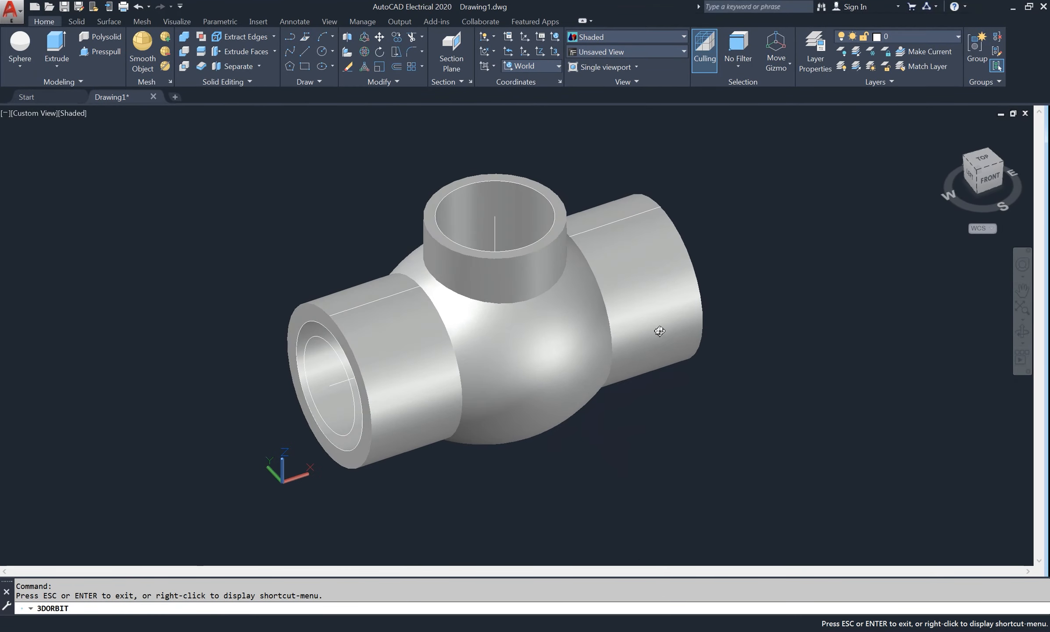
right_click(796, 205)
click(818, 211)
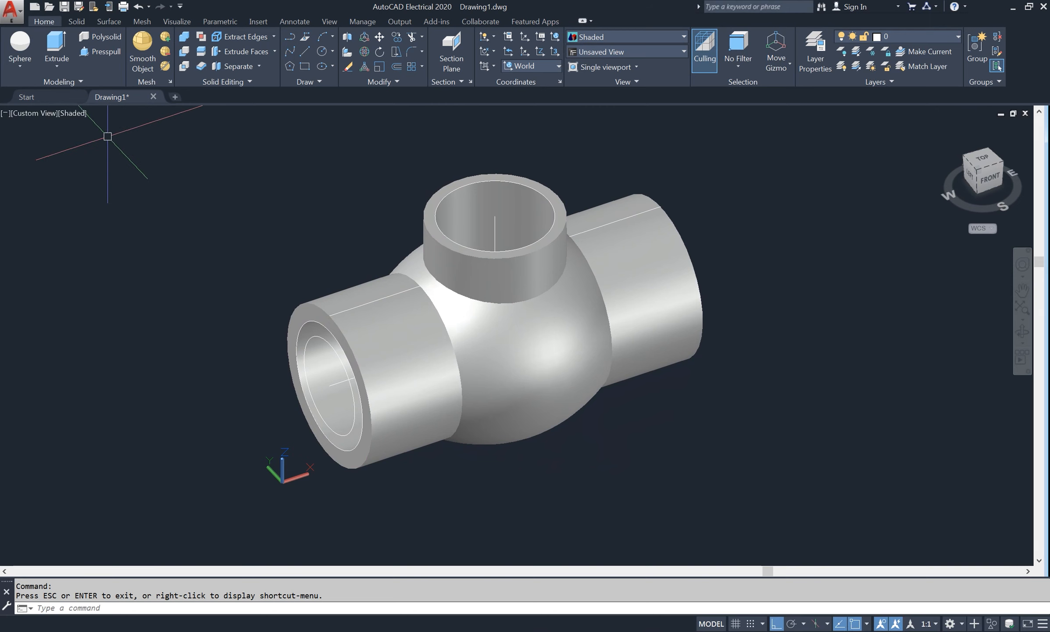
click(72, 113)
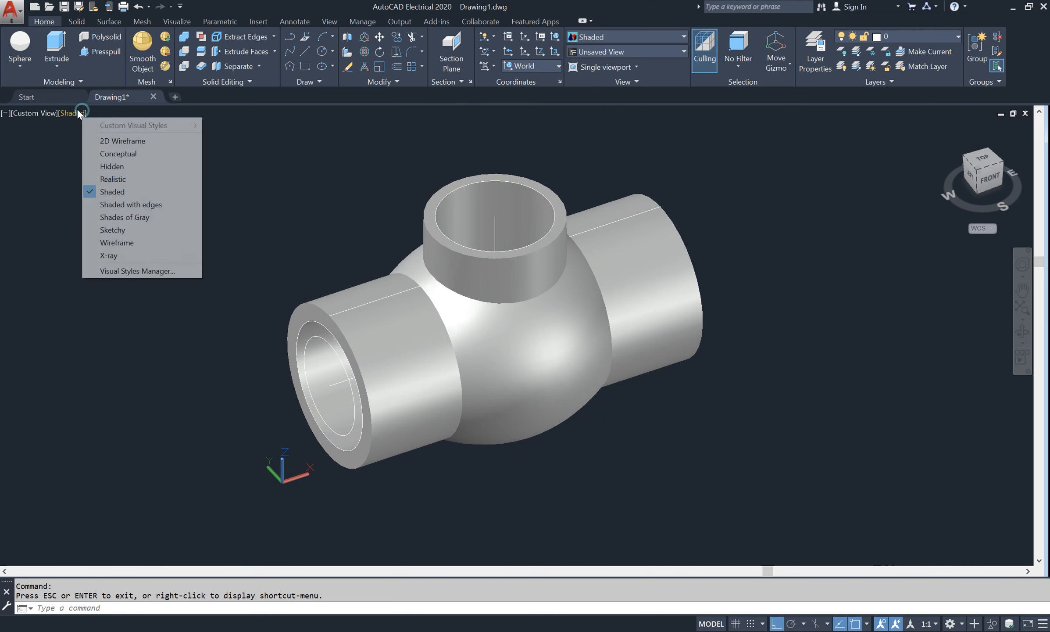
click(131, 142)
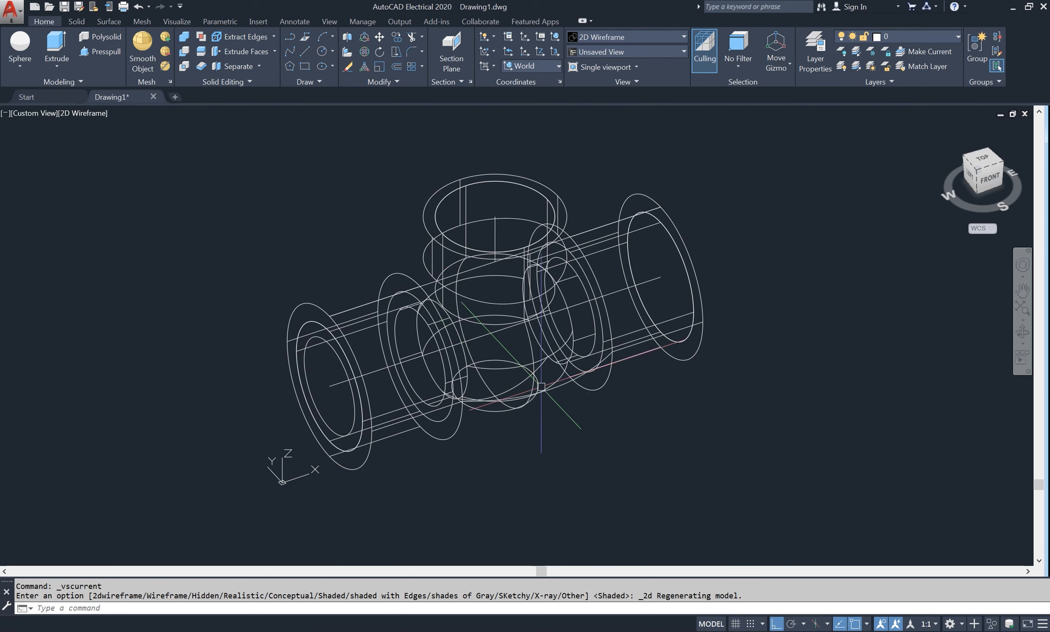
- Create a 40-diameter sphere centred on the fitting's axis in the middle of the bulging body
click(23, 49)
scroll(464, 350, up, 6)
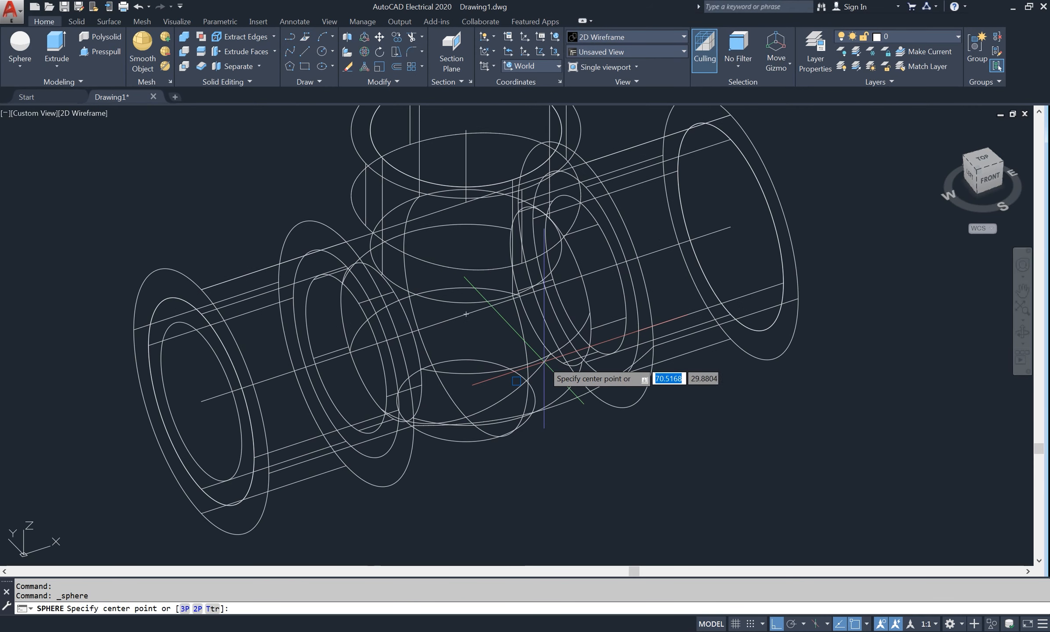
click(420, 286)
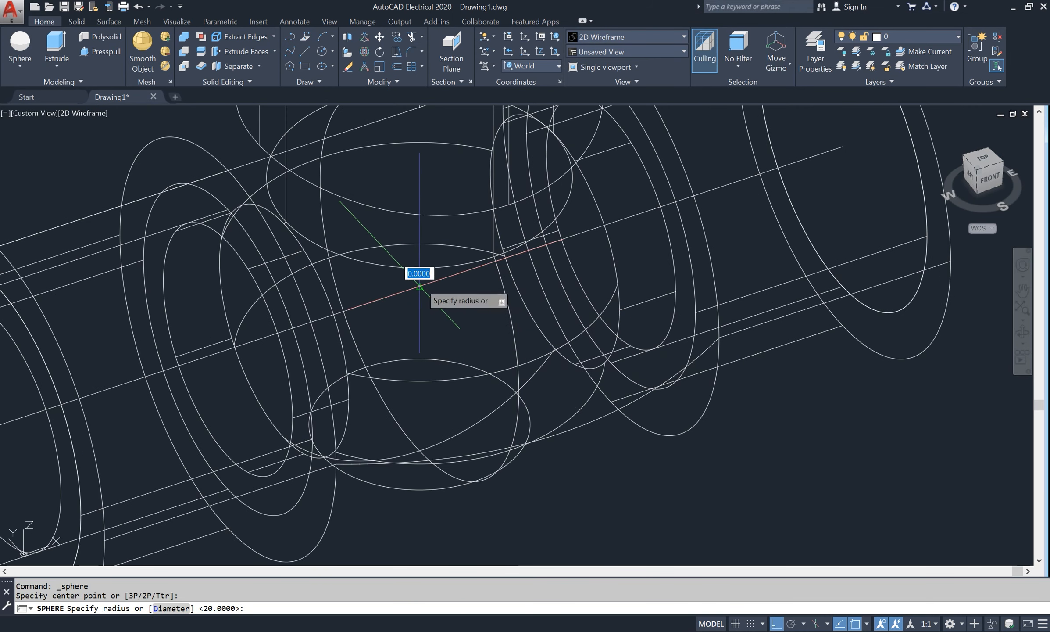
text(d)
key(Return)
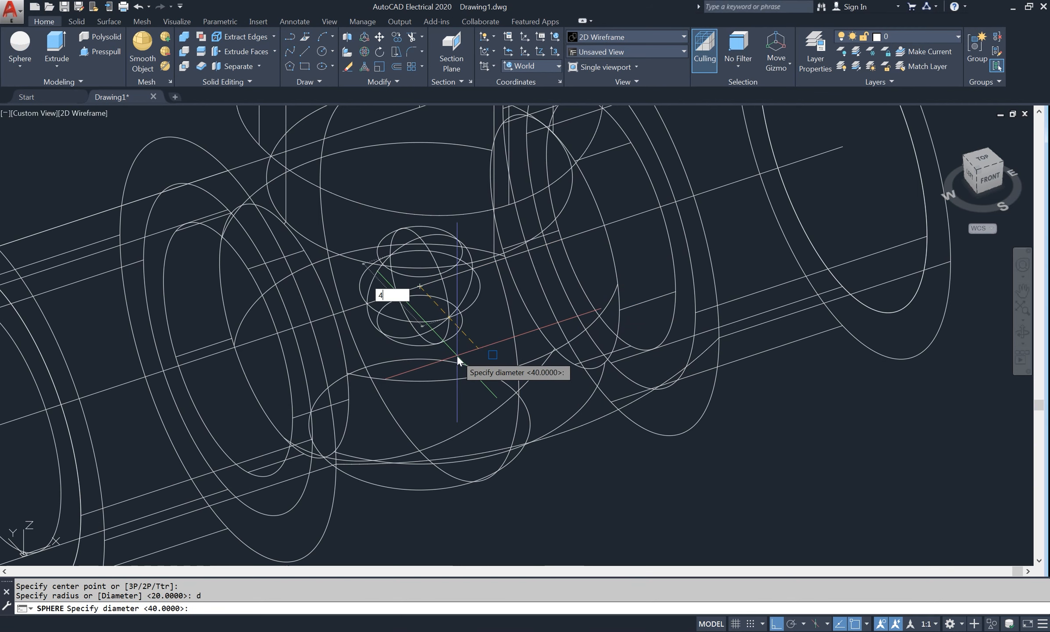
text(40)
key(Return)
scroll(457, 354, down, 5)
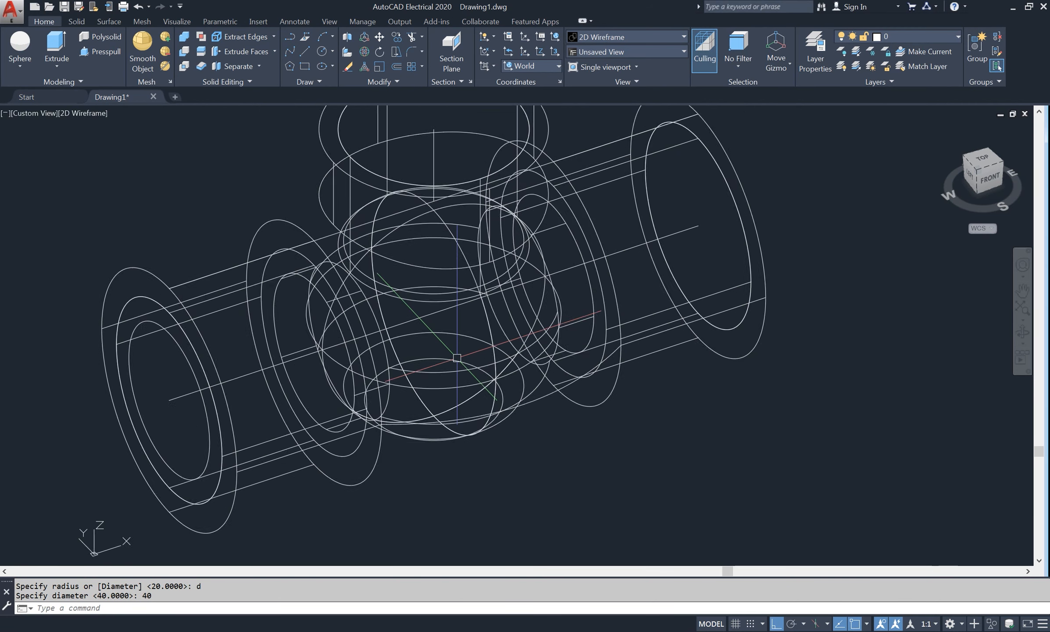
- Extrude the 30-diameter circle on the top branch down to the level of the main bore's axis as a solid
text(EXt)
key(Return)
click(468, 180)
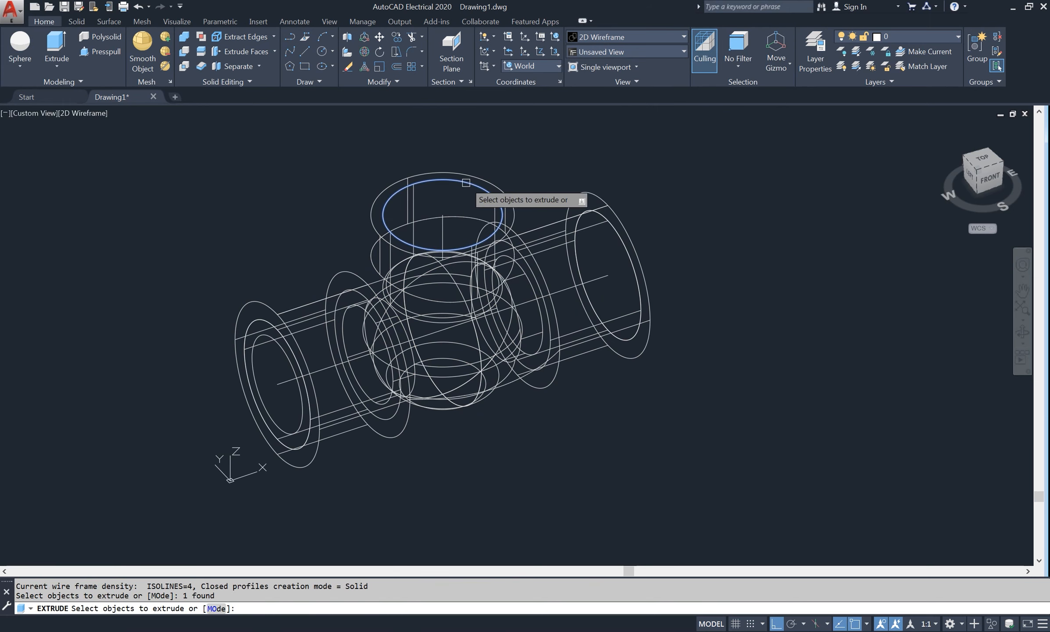
key(Return)
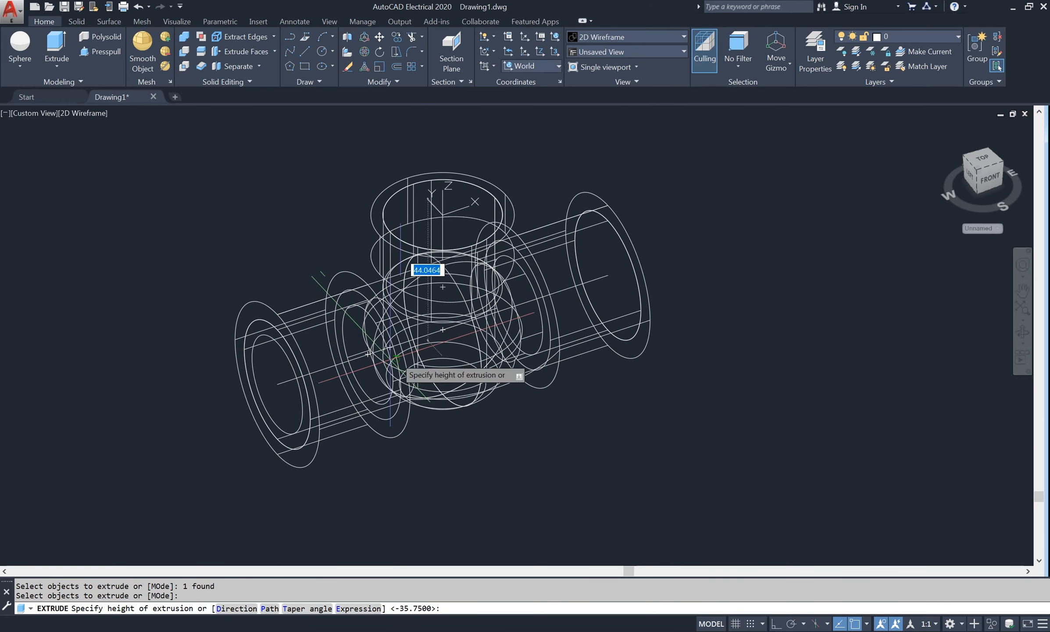
click(276, 383)
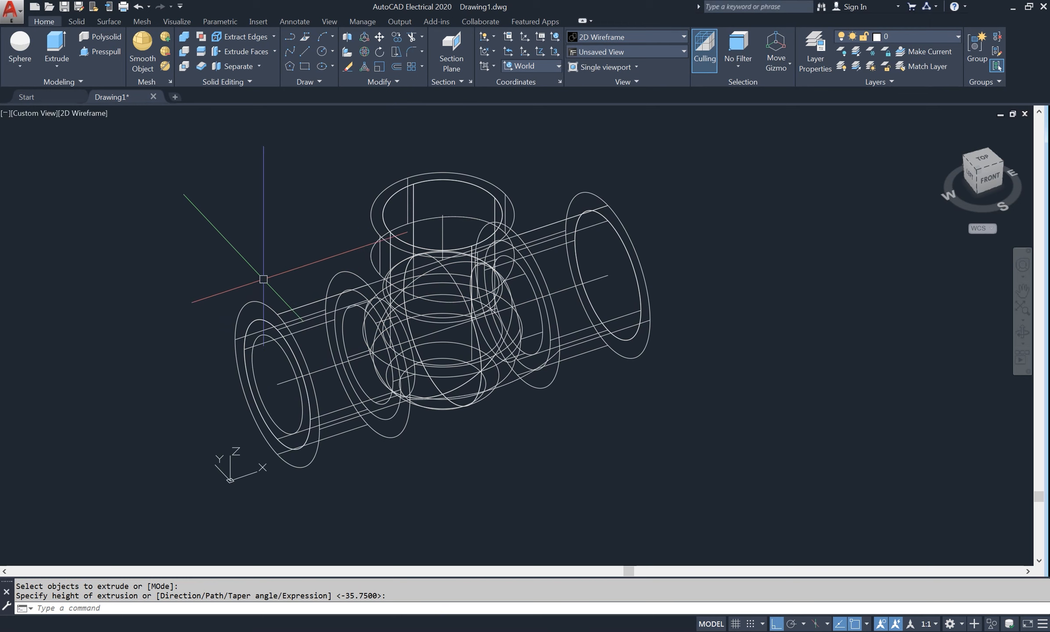
- Union the extruded vertical cylinder with the 40-diameter sphere
text(uni)
key(Return)
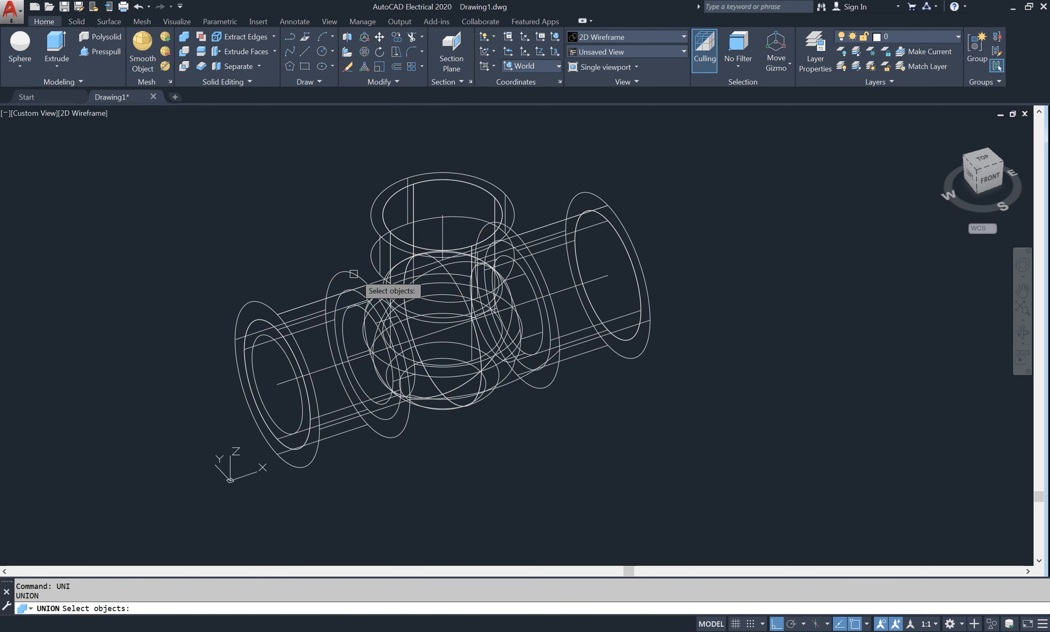
click(465, 319)
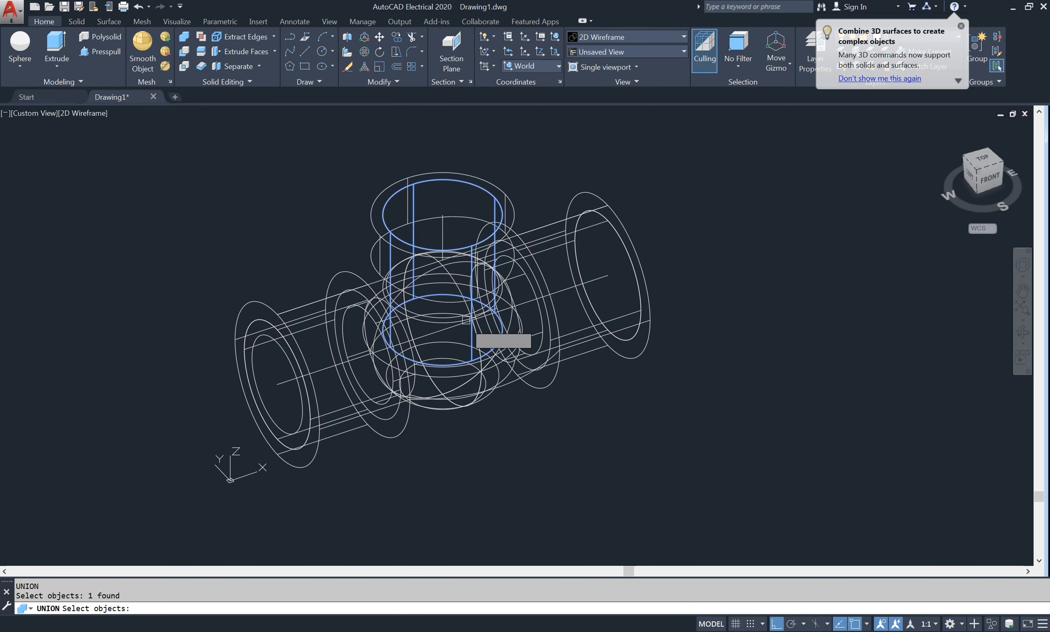
click(463, 383)
key(Return)
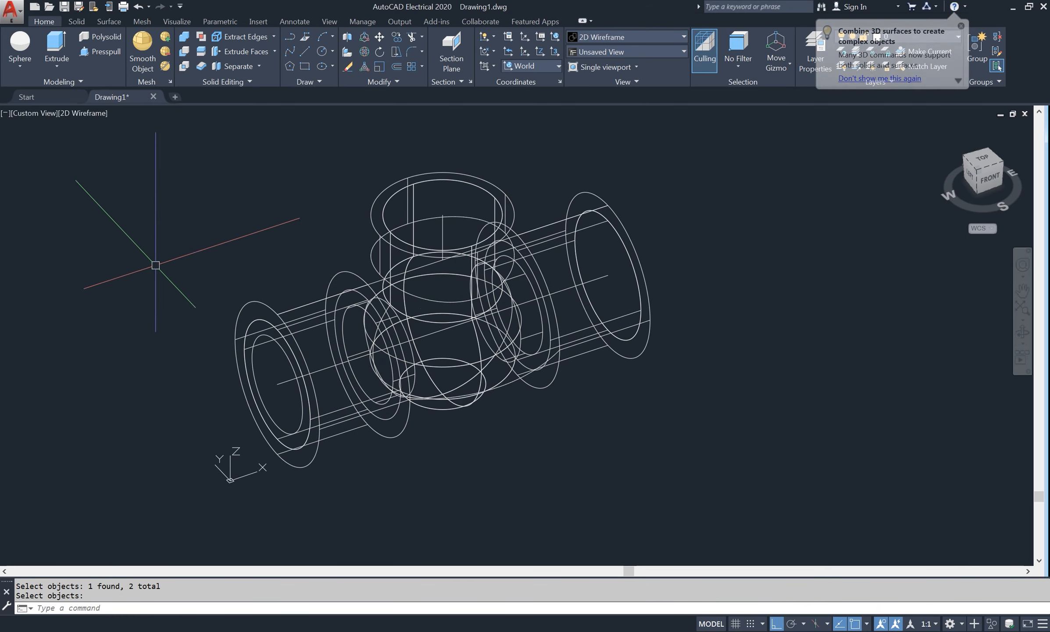
- Extrude the smaller circle at the fitting's open end as a solid through to the far end
click(56, 43)
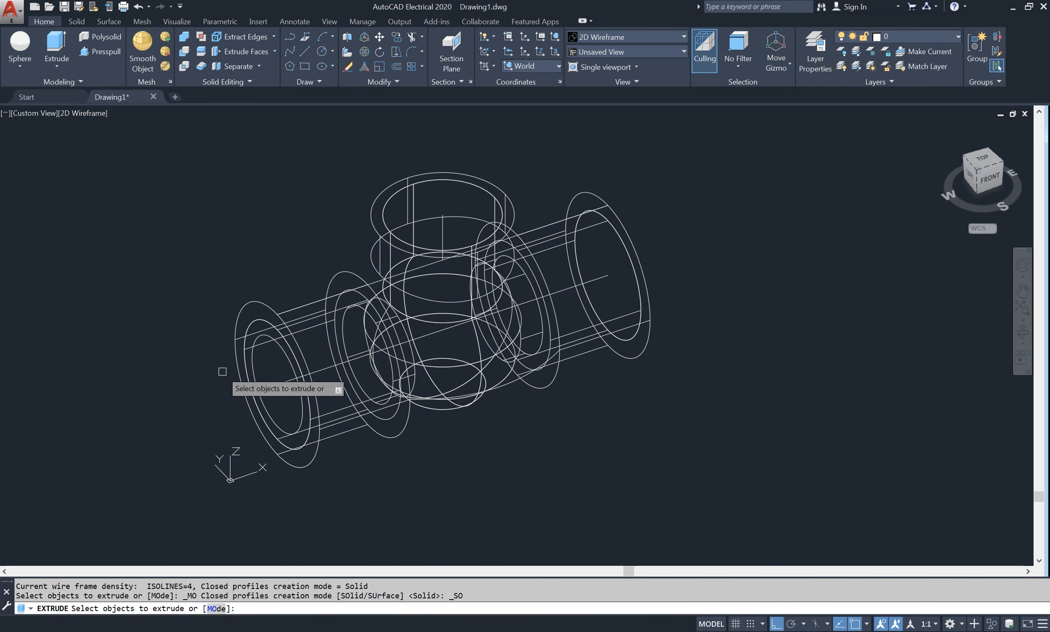
click(283, 351)
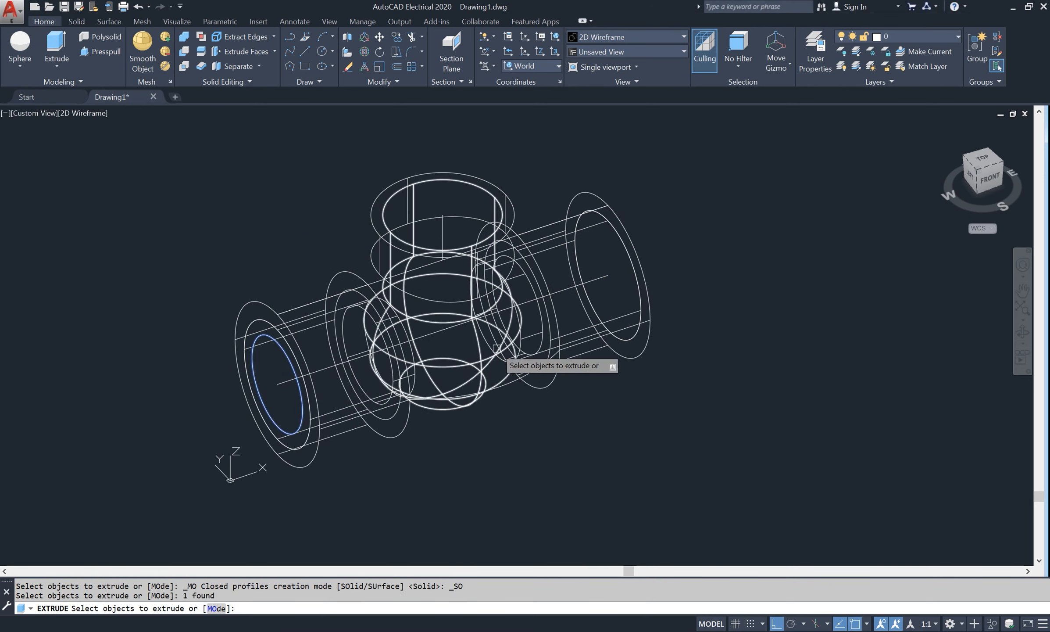
key(Return)
key(Return)
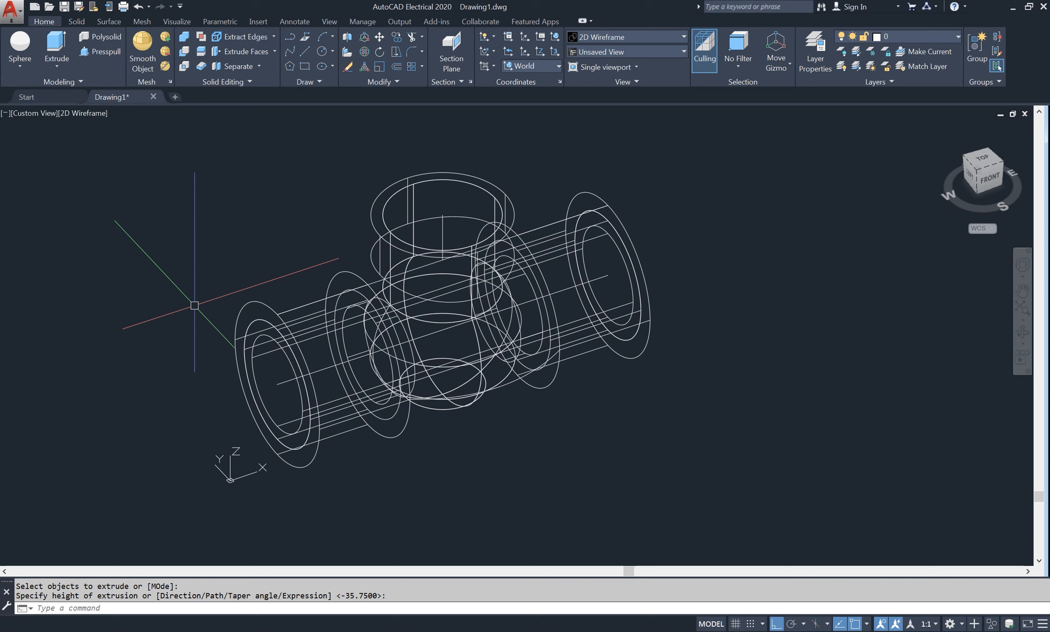
- Switch the visual style to Shaded
click(92, 113)
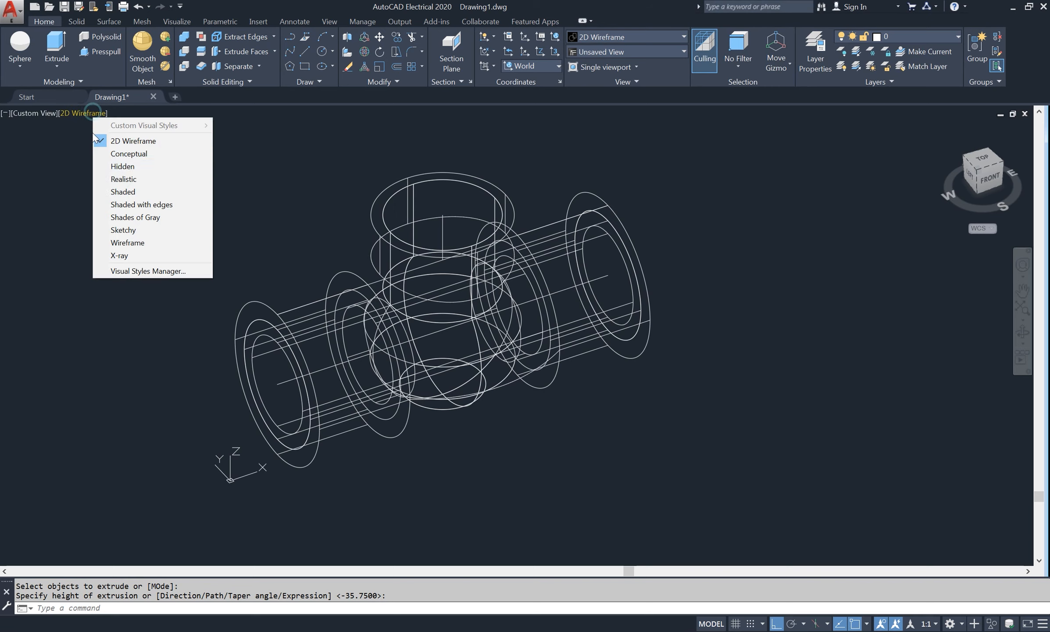
click(125, 193)
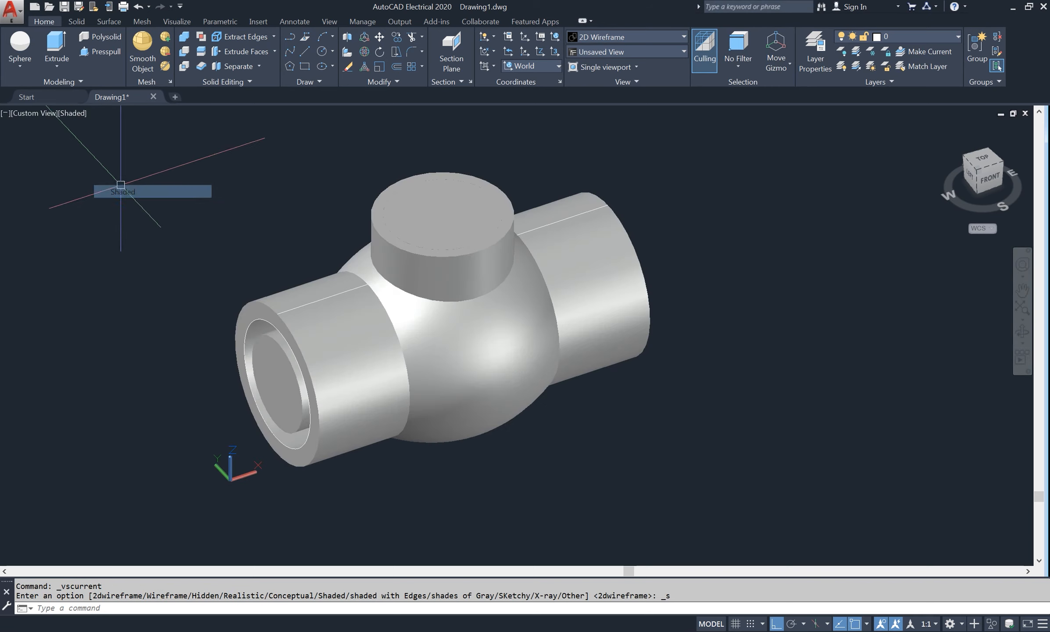
click(1022, 332)
drag(645, 319, 710, 306)
right_click(703, 222)
click(731, 229)
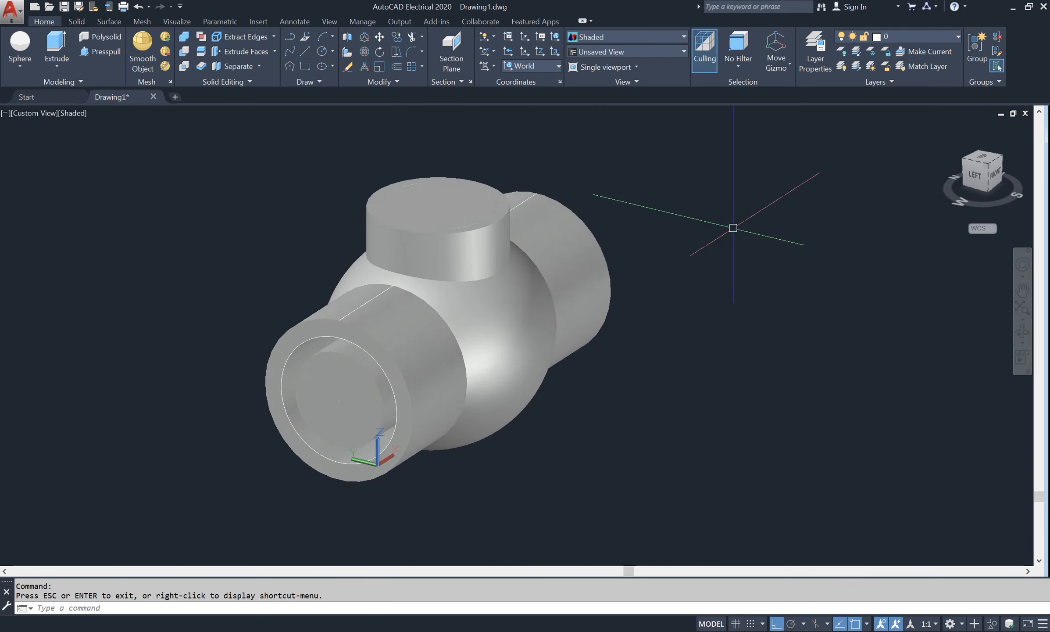
- Subtract the horizontal extruded cylinder from the joined sphere and vertical cylinder to cut its through bore
text(SU)
key(Return)
click(433, 224)
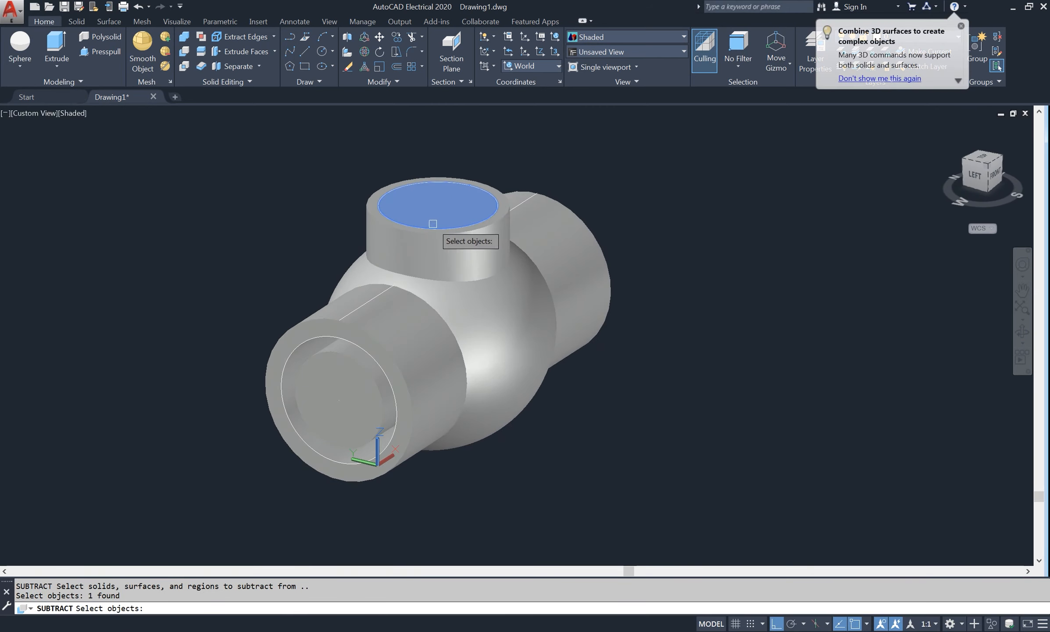
key(Return)
click(327, 376)
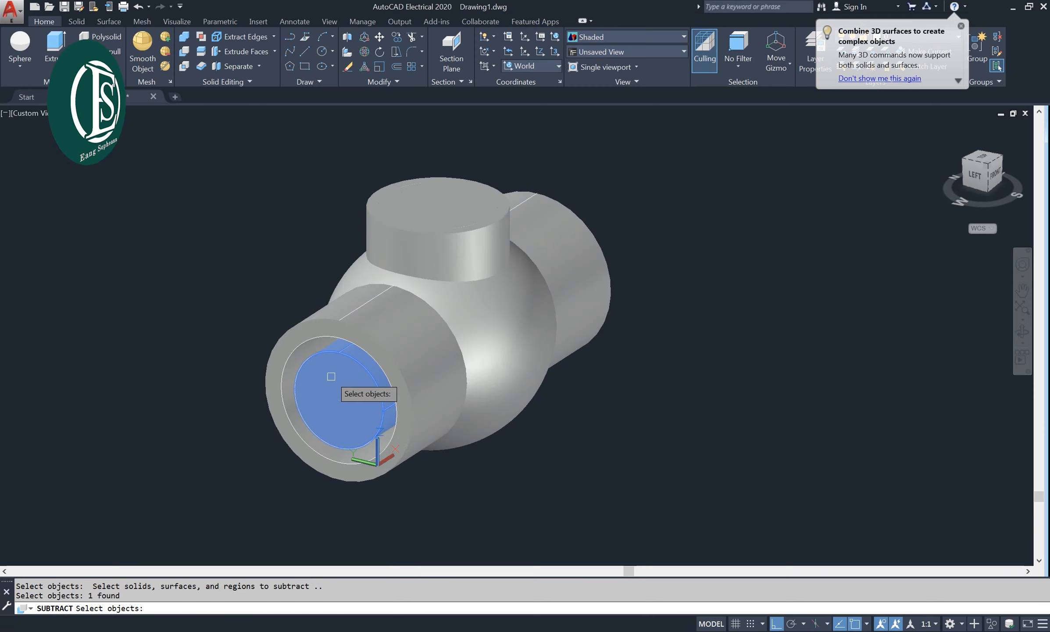
key(Return)
- Add the Latex and LED - Red On plastics from the Autodesk Library to the document materials
click(1023, 332)
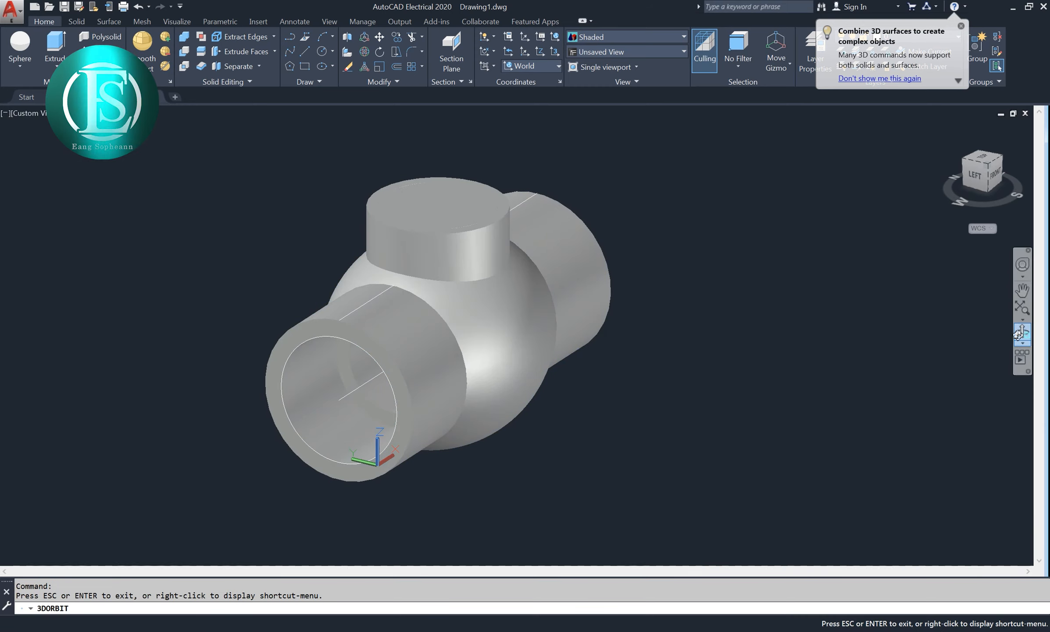
mouse_move(623, 401)
mouse_down()
mouse_move(664, 342)
mouse_move(715, 344)
mouse_move(623, 366)
mouse_move(579, 409)
mouse_move(596, 432)
mouse_move(609, 416)
mouse_up()
right_click(768, 244)
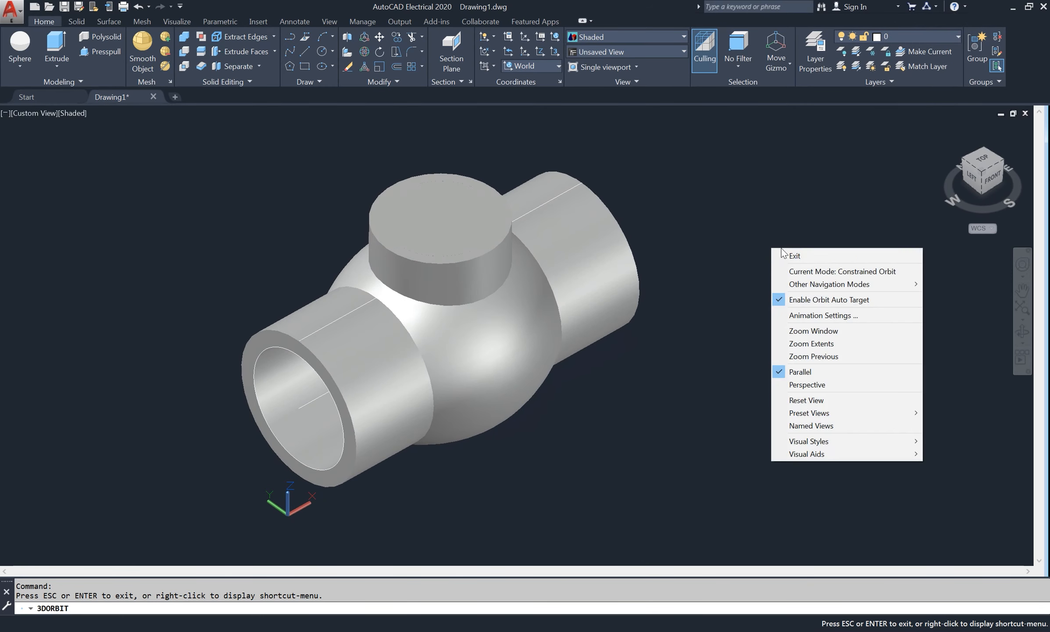
click(790, 255)
text(mat)
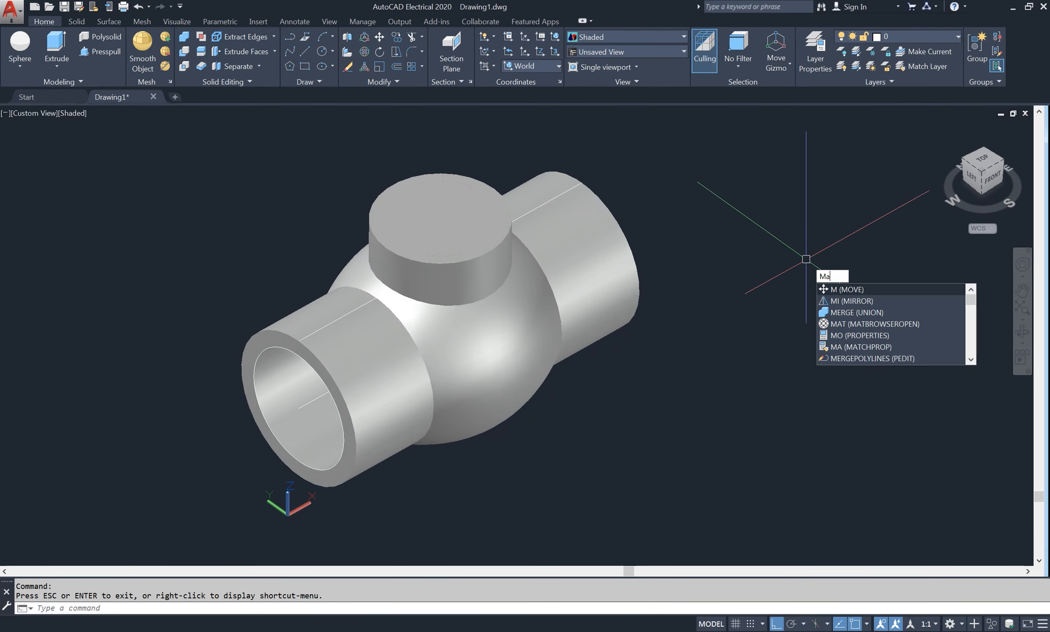
key(Return)
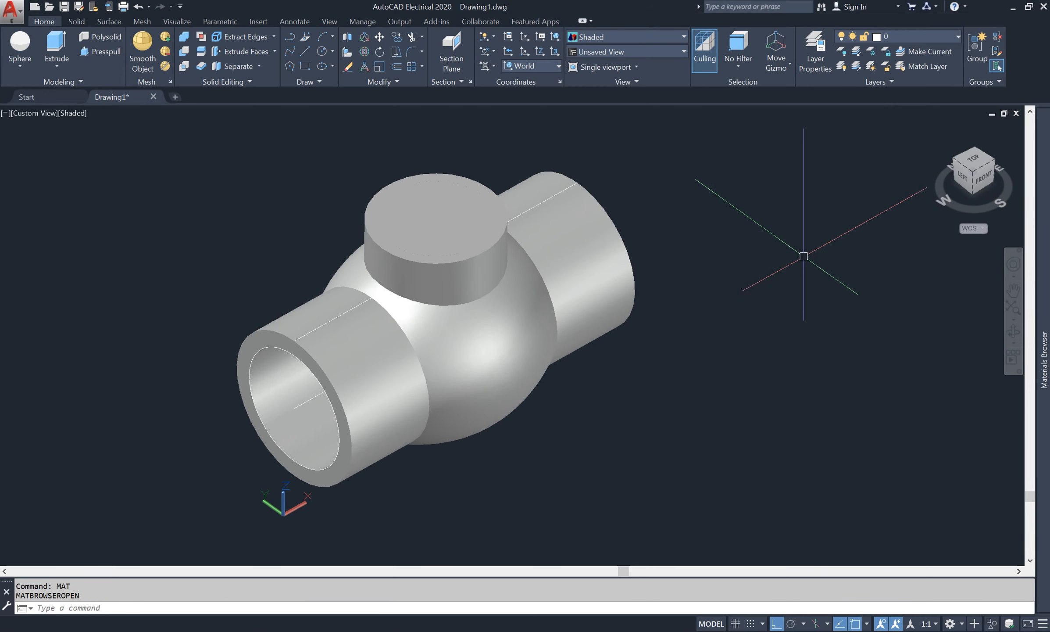
mouse_move(1045, 273)
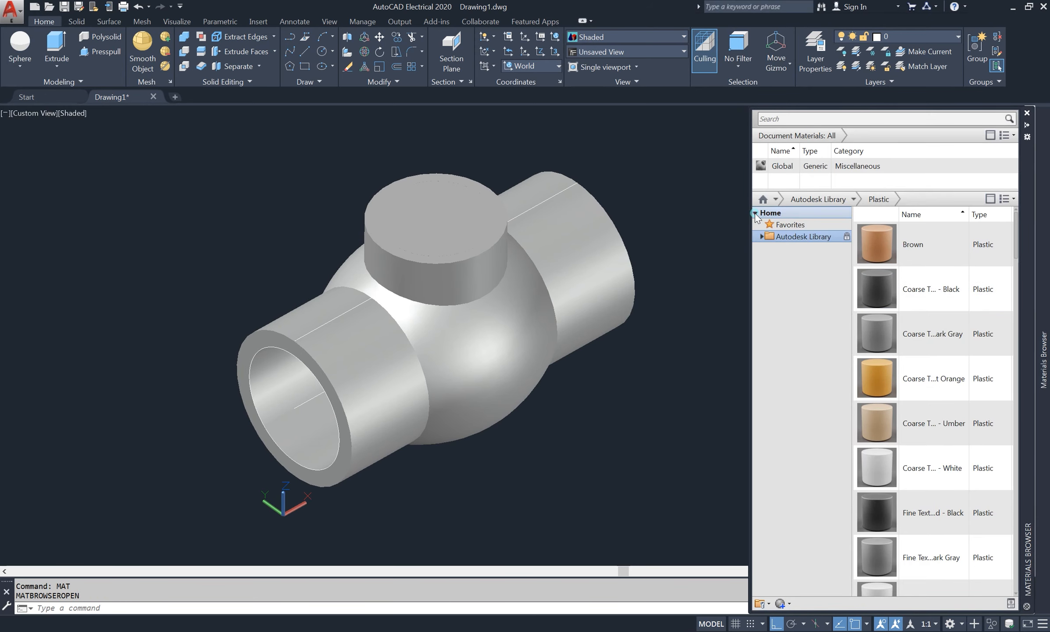
click(762, 237)
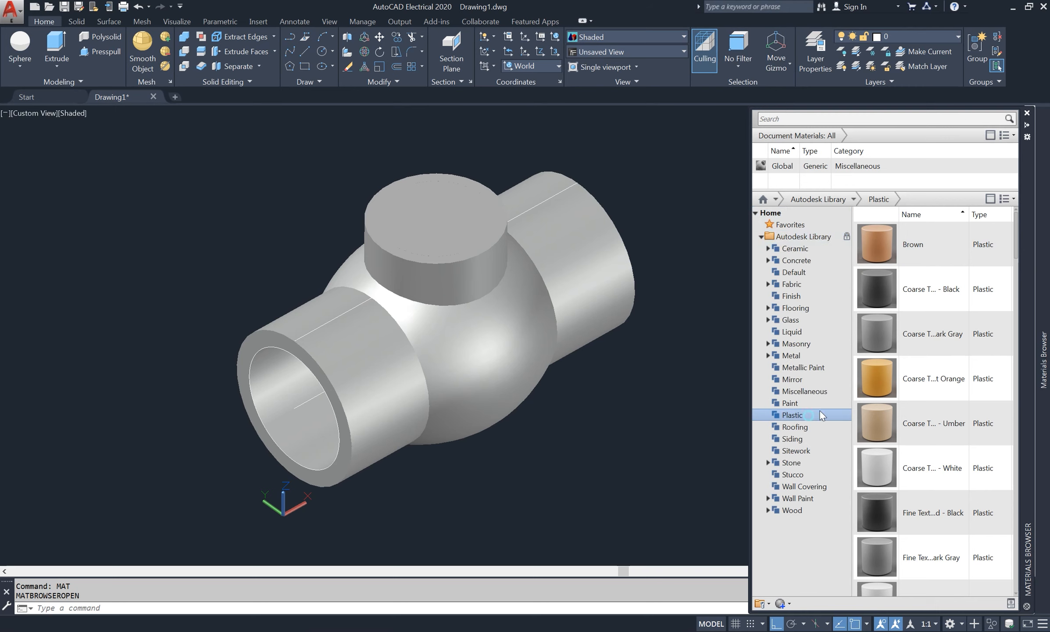
scroll(916, 401, down, 10)
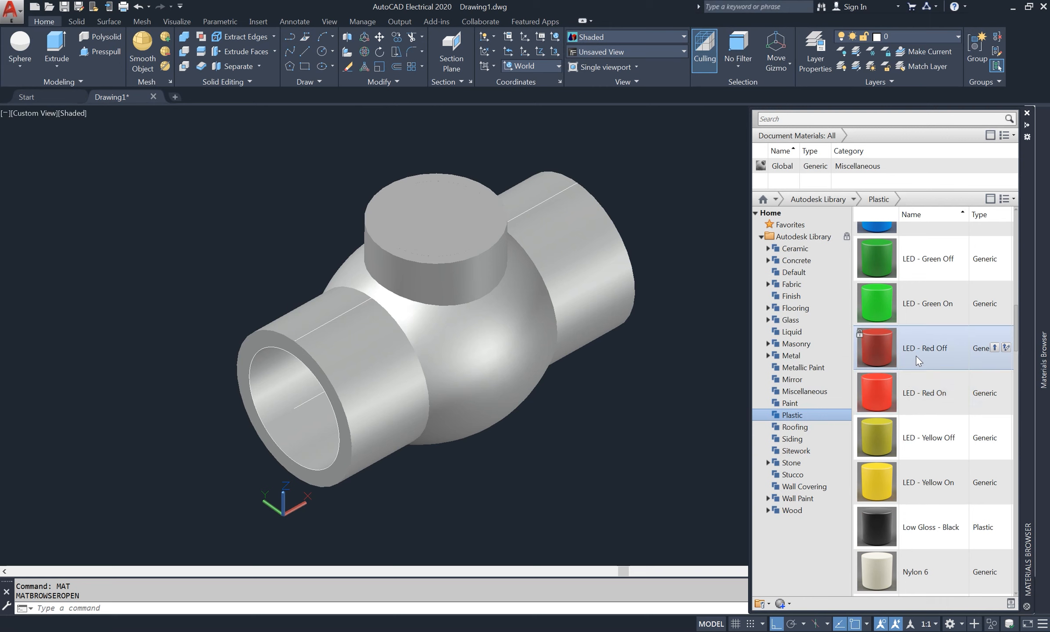
scroll(915, 356, up, 3)
click(995, 338)
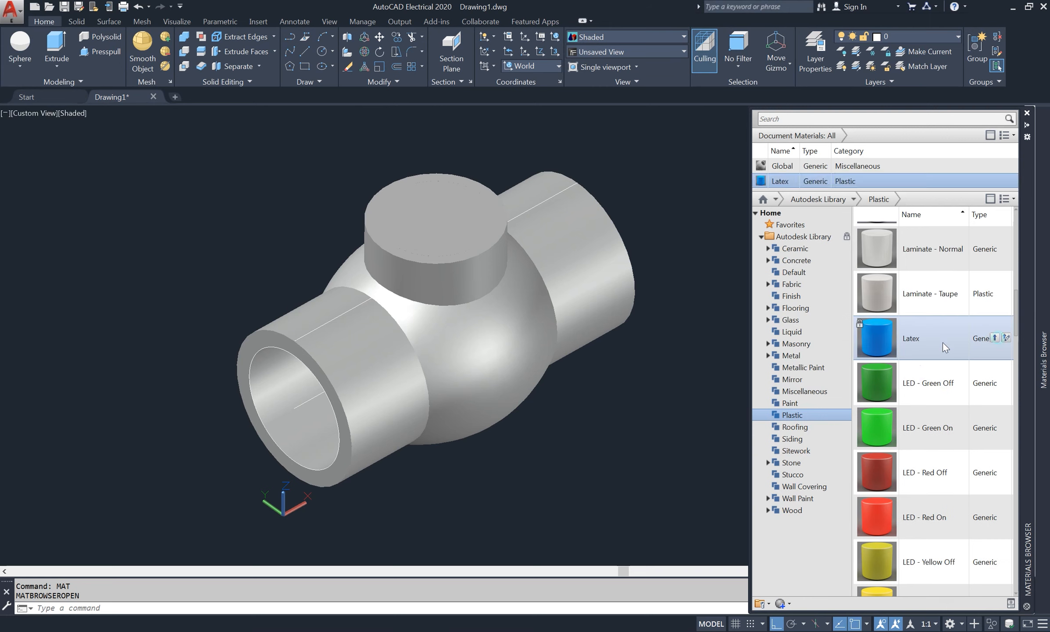
scroll(943, 342, down, 3)
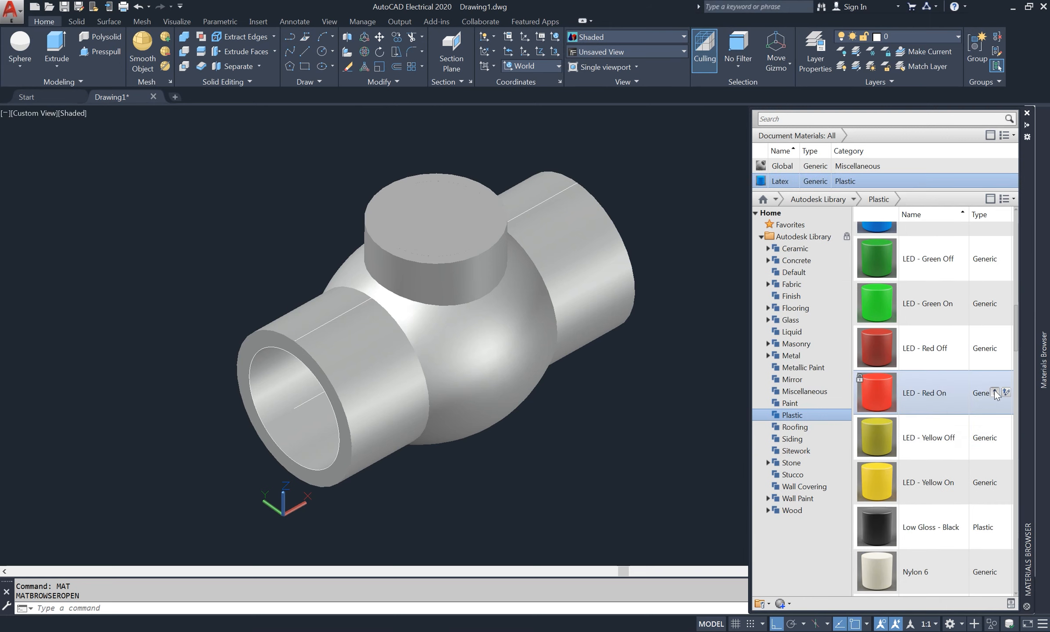
click(995, 391)
- Apply the Latex material to the fitting body and LED - Red On to the inner ball and stem solid
drag(761, 167, 607, 262)
drag(783, 182, 744, 197)
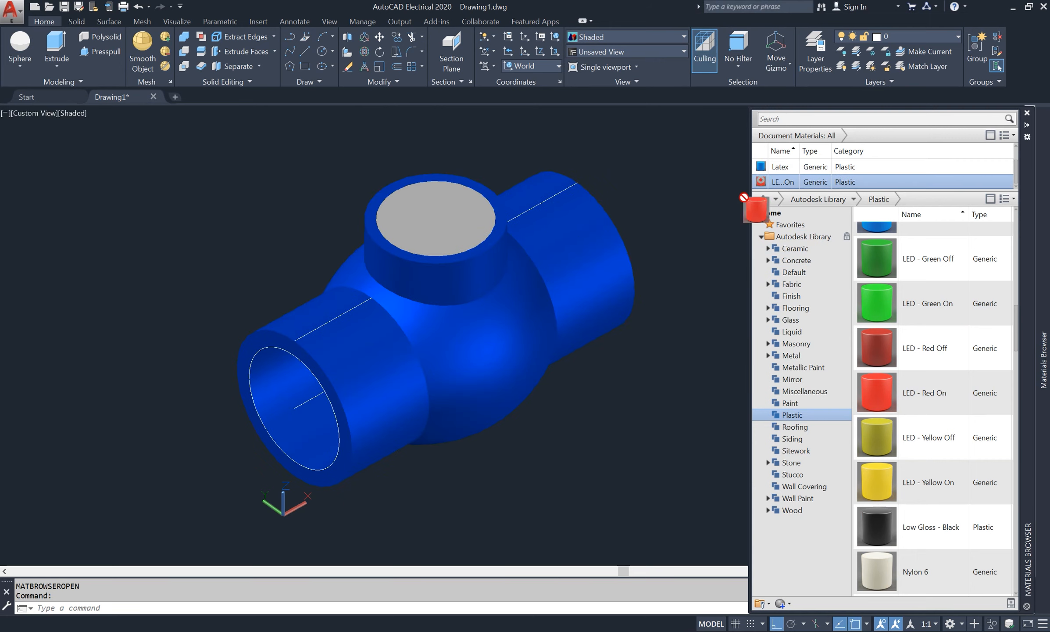
drag(427, 194, 428, 194)
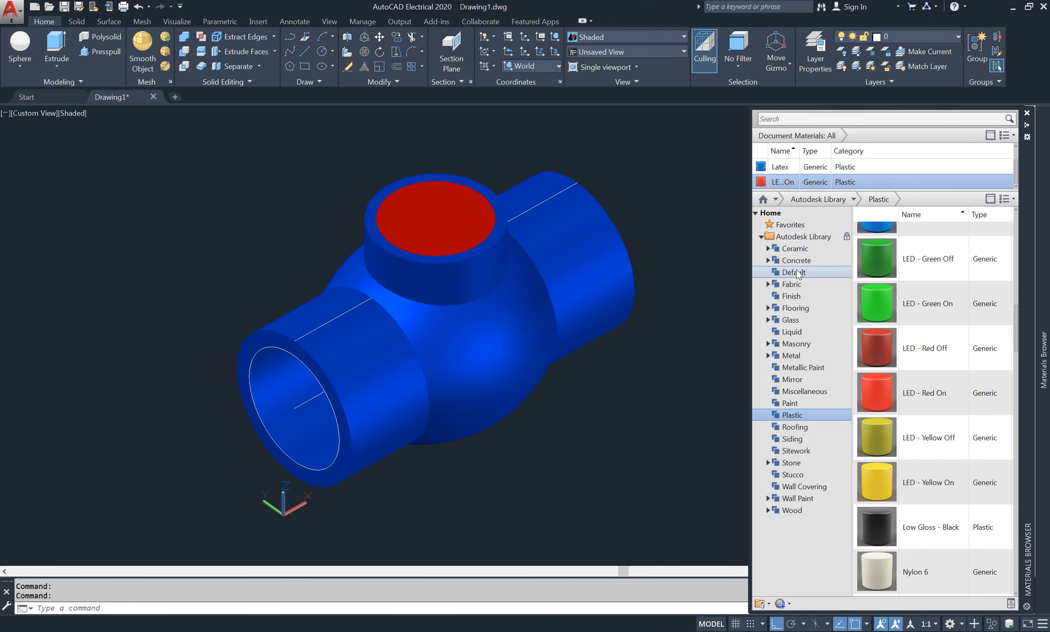
- Close the materials browser and examine the coloured fitting from several angles and distances
click(1028, 114)
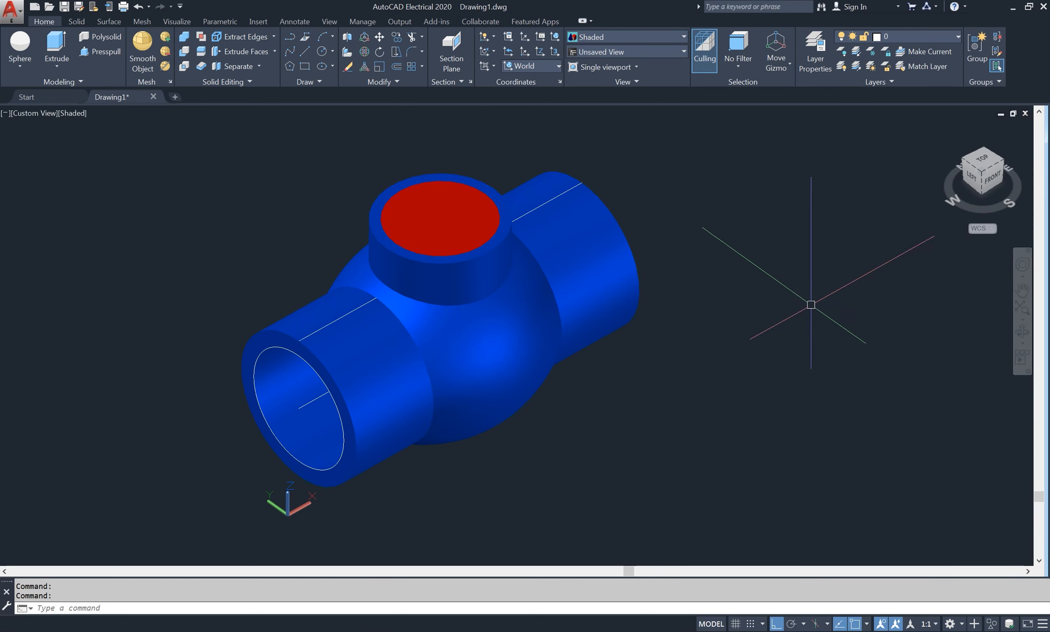
click(1023, 335)
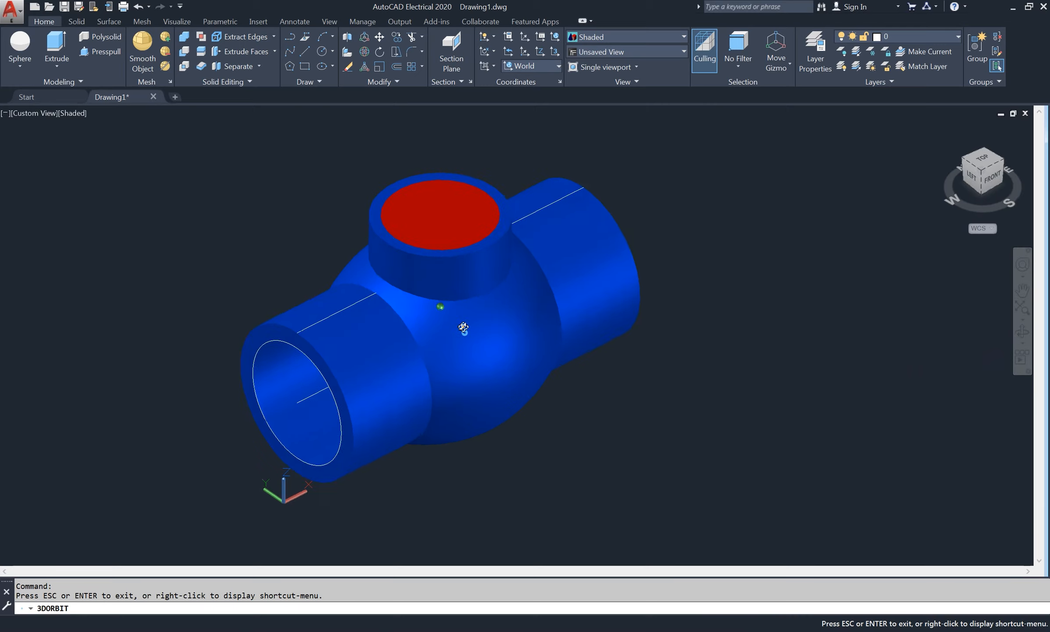
mouse_move(462, 326)
mouse_down()
mouse_move(532, 262)
mouse_move(579, 251)
mouse_move(623, 265)
mouse_move(577, 286)
mouse_move(459, 286)
mouse_move(315, 334)
mouse_move(394, 308)
mouse_move(506, 211)
mouse_move(579, 225)
mouse_move(452, 267)
mouse_move(465, 348)
mouse_move(450, 323)
mouse_up()
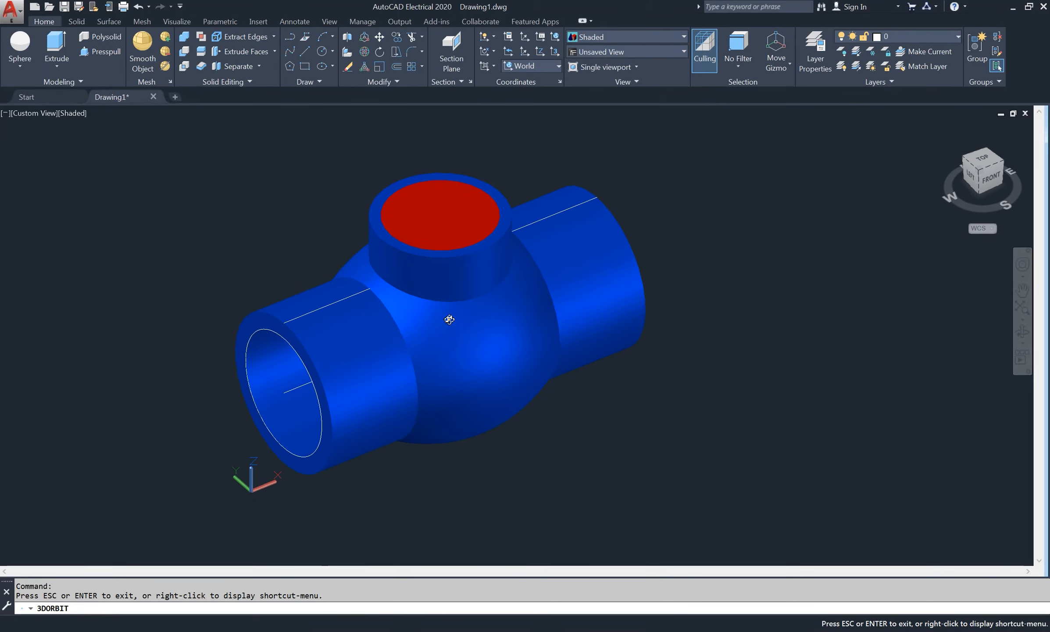
scroll(459, 268, down, 4)
scroll(500, 255, up, 1)
scroll(505, 257, down, 2)
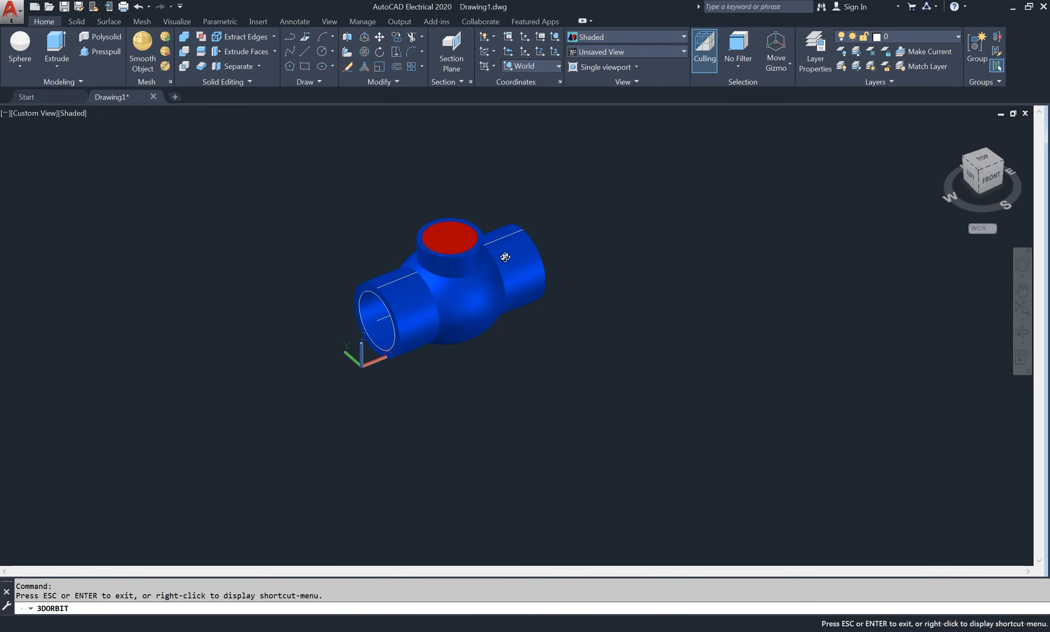
scroll(505, 257, up, 2)
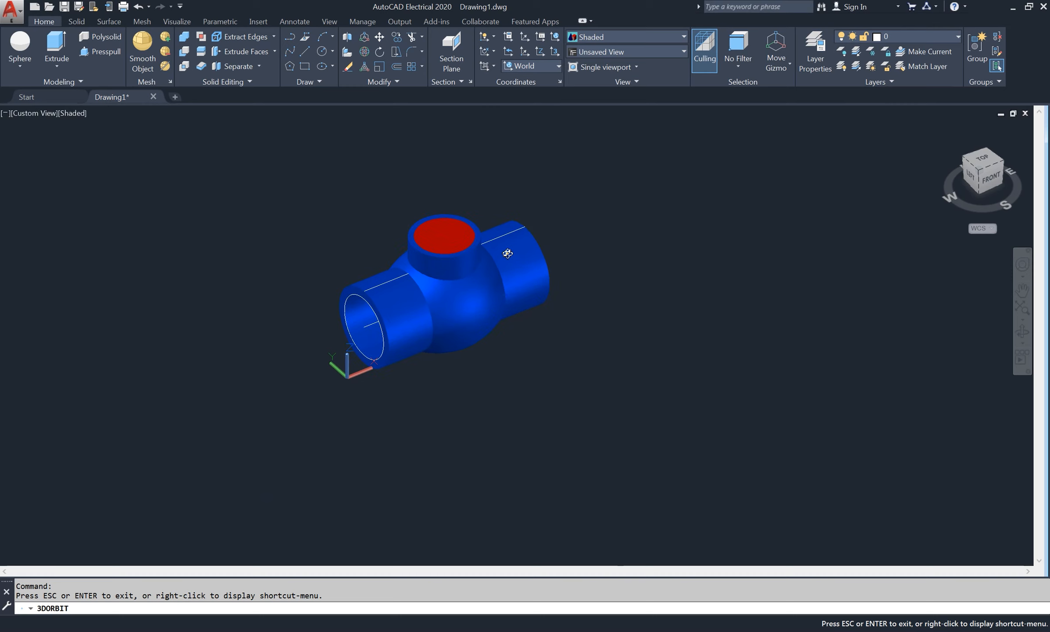
drag(464, 294, 447, 245)
scroll(495, 171, up, 3)
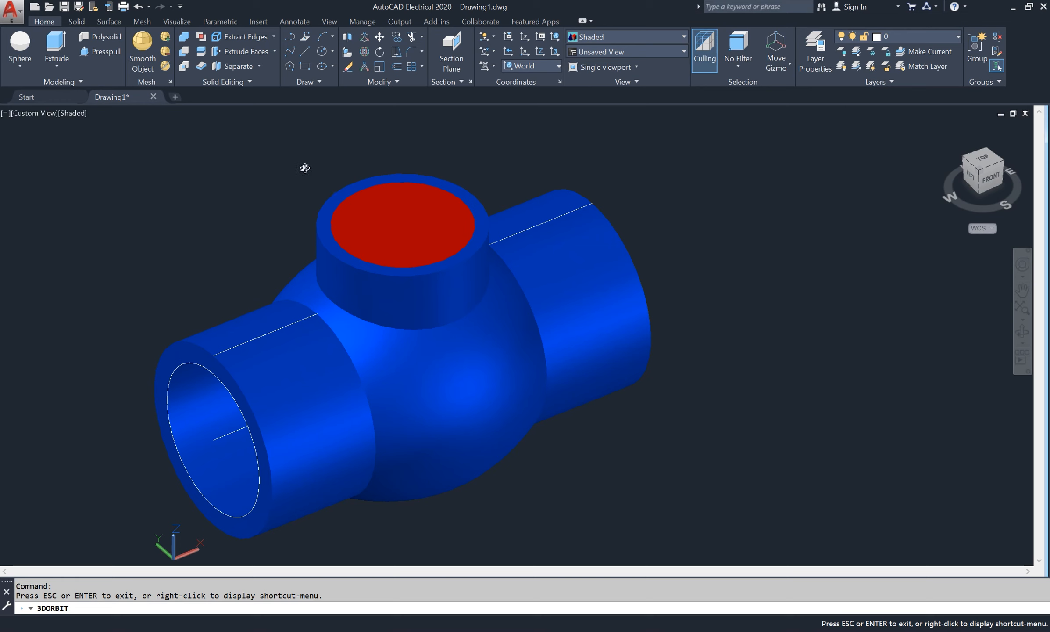
right_click(284, 165)
click(295, 174)
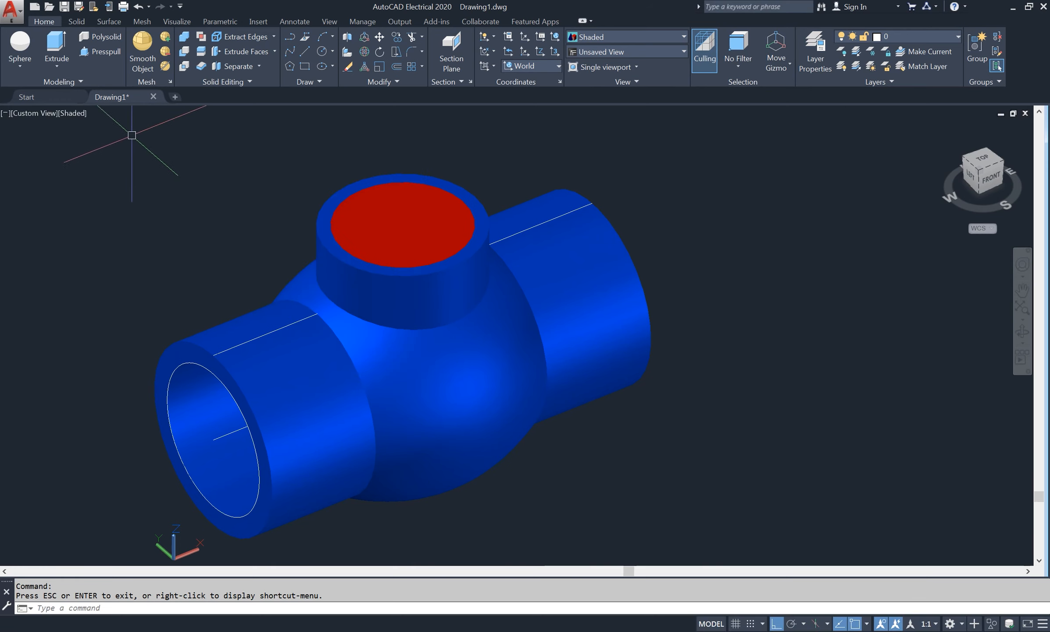
- Switch to 2D Wireframe and draw a short polyline across the top branch's rim, from its inner to its outer edge along X
click(80, 115)
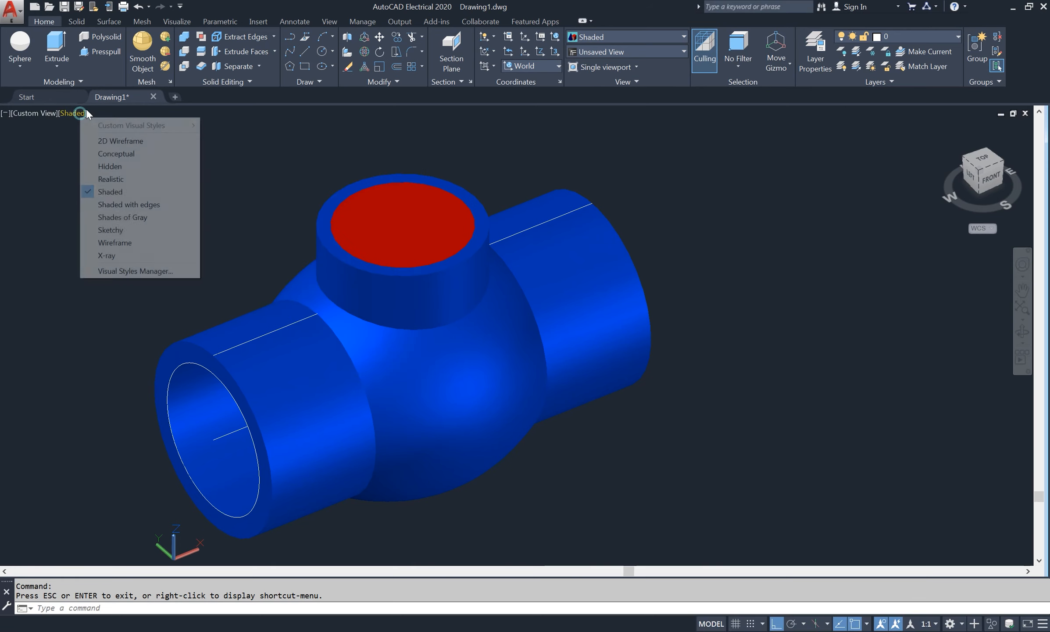
click(107, 139)
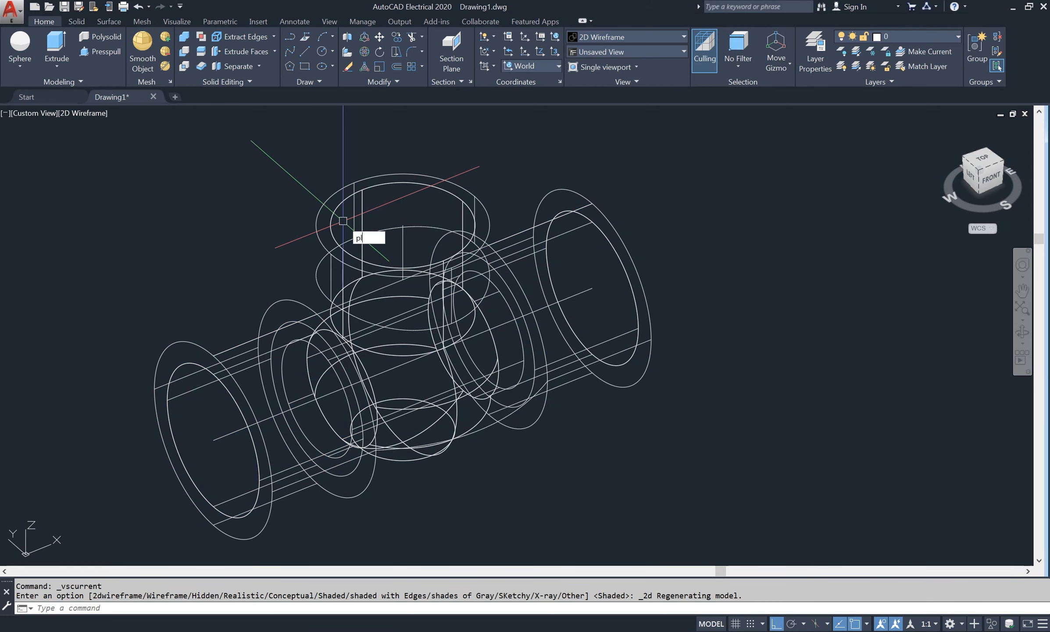
key(Return)
scroll(336, 242, up, 4)
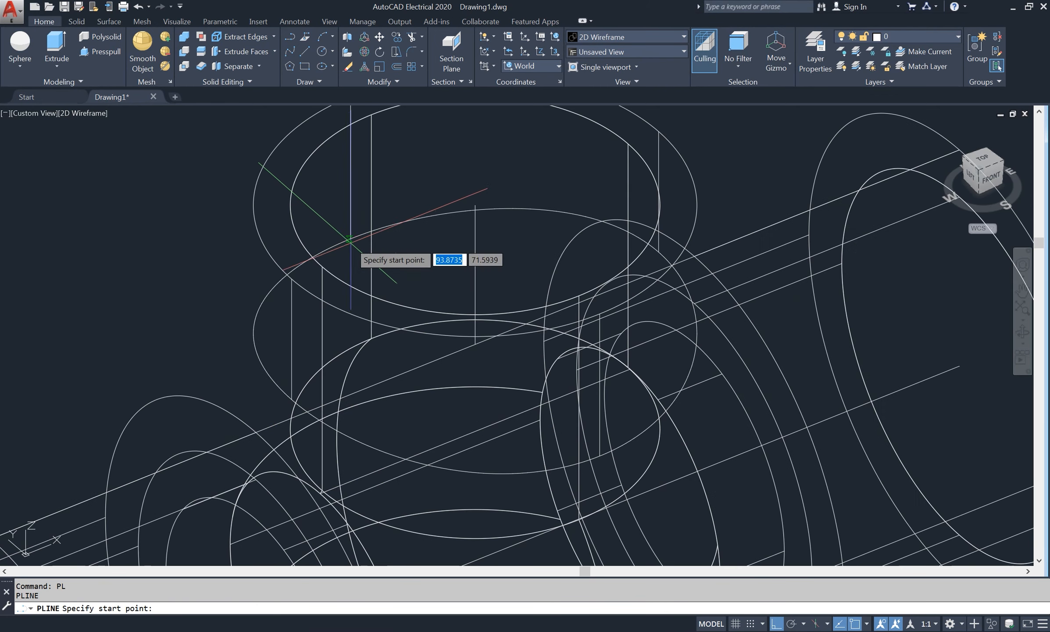
click(322, 267)
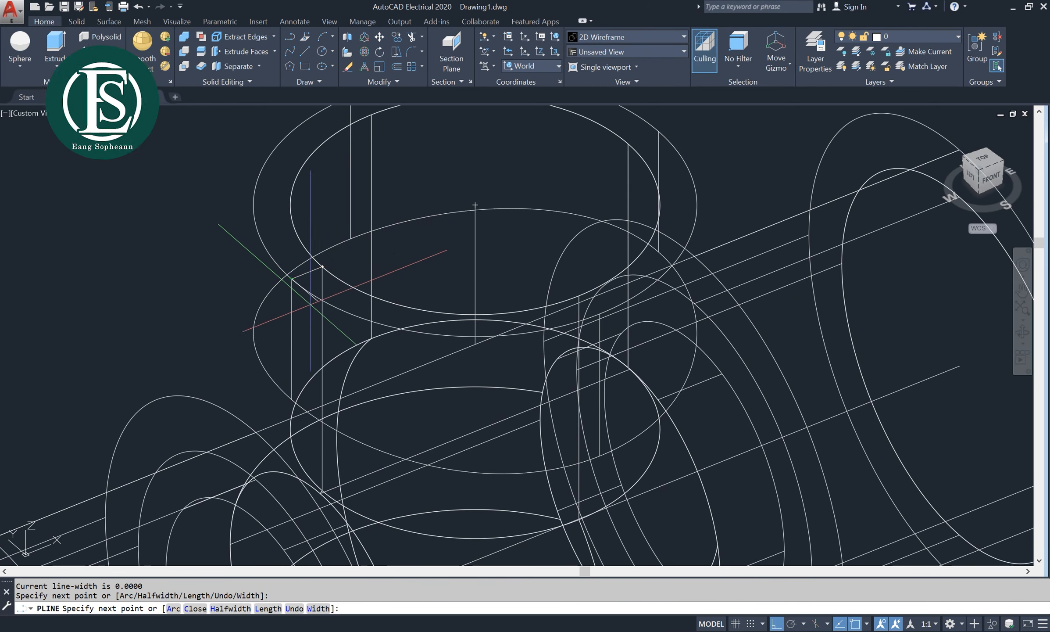
key(Return)
- Draw a second polyline 3 units long across the branch rim along Y, a quarter turn from the first
scroll(584, 322, up, 2)
right_click(582, 243)
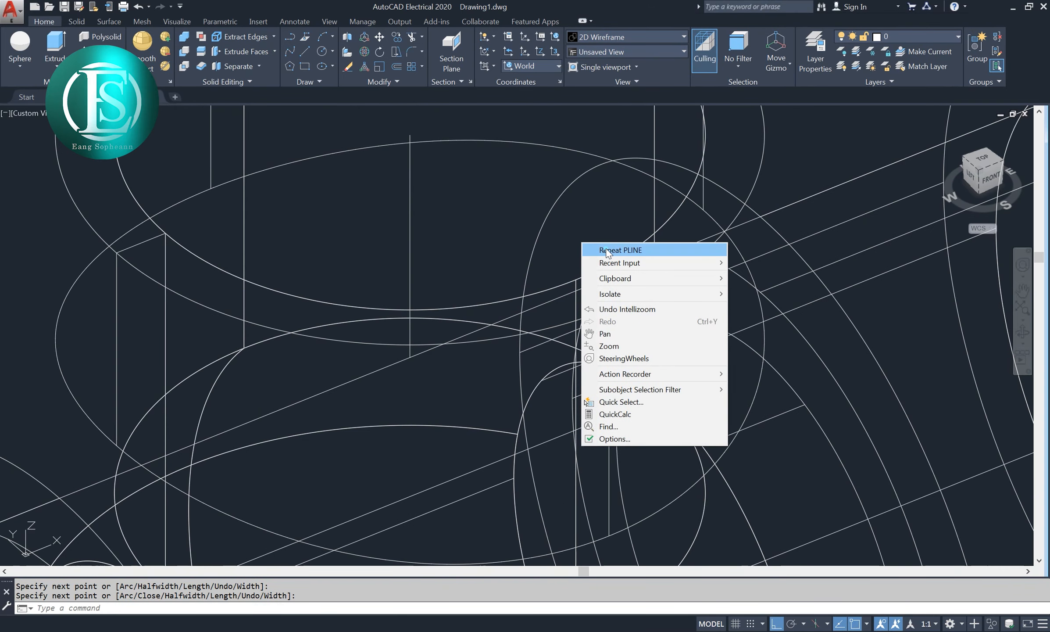
click(607, 251)
click(575, 280)
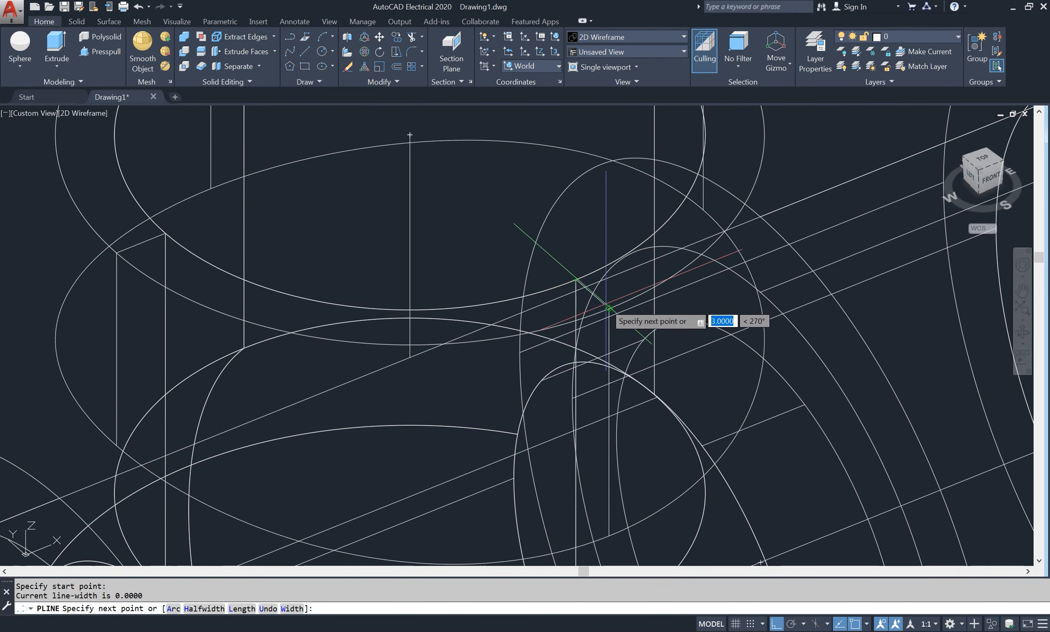
click(609, 309)
key(Return)
- Presspull the larger rim segment between the two short polylines down by 4 to cut a stop step in the branch
scroll(494, 286, down, 3)
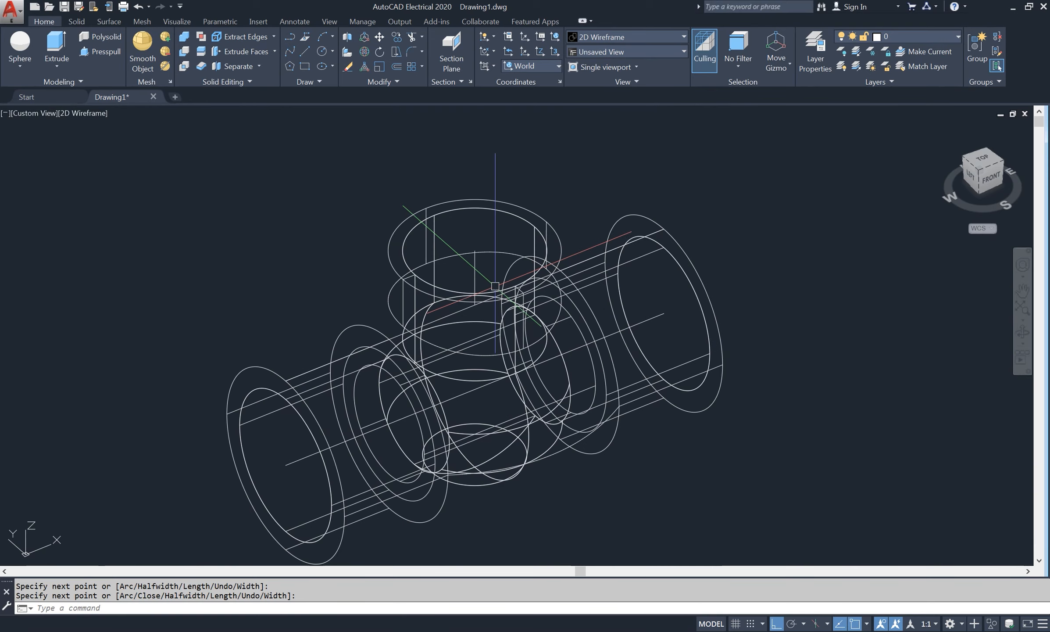
scroll(466, 267, up, 2)
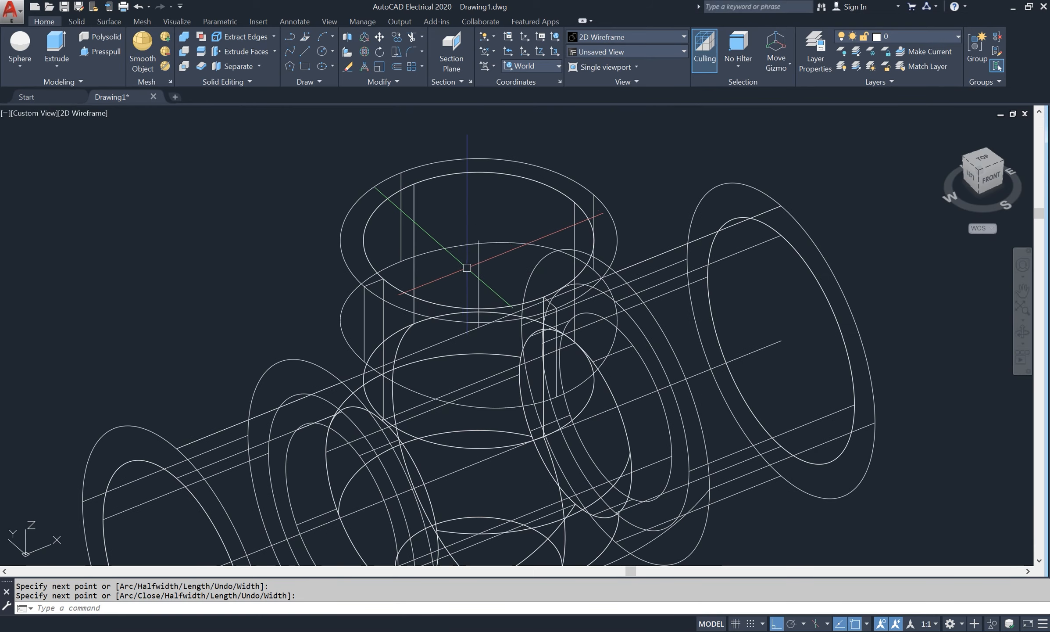
click(99, 52)
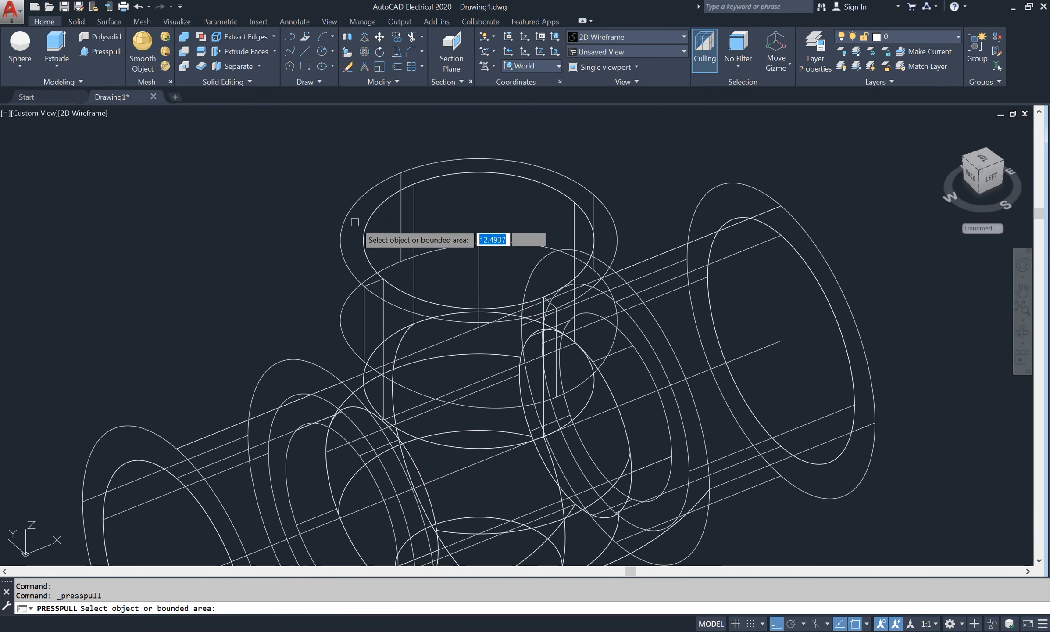
click(353, 246)
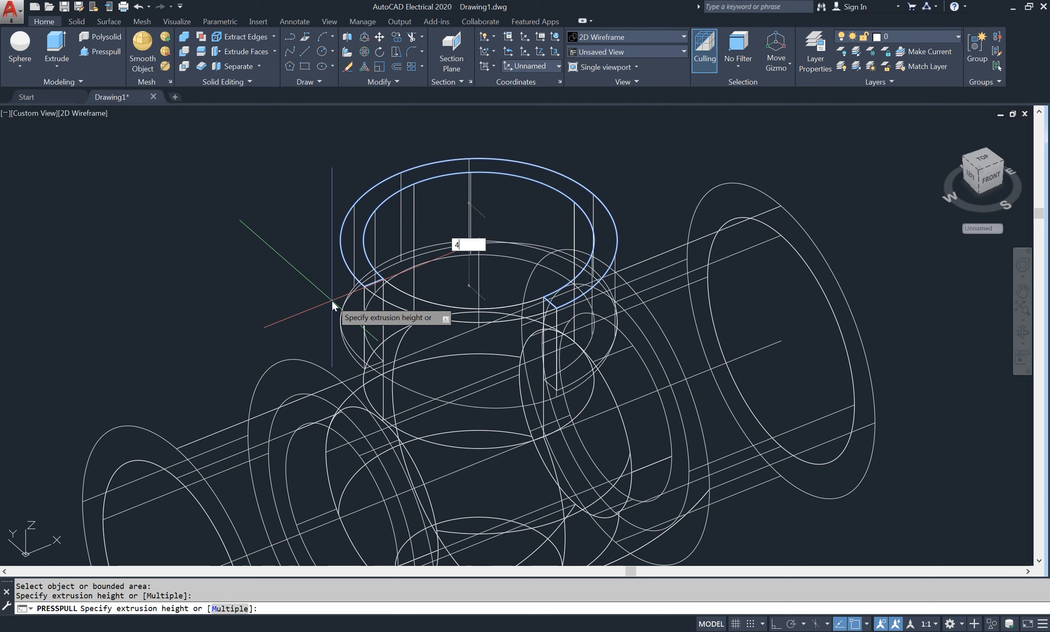
key(Return)
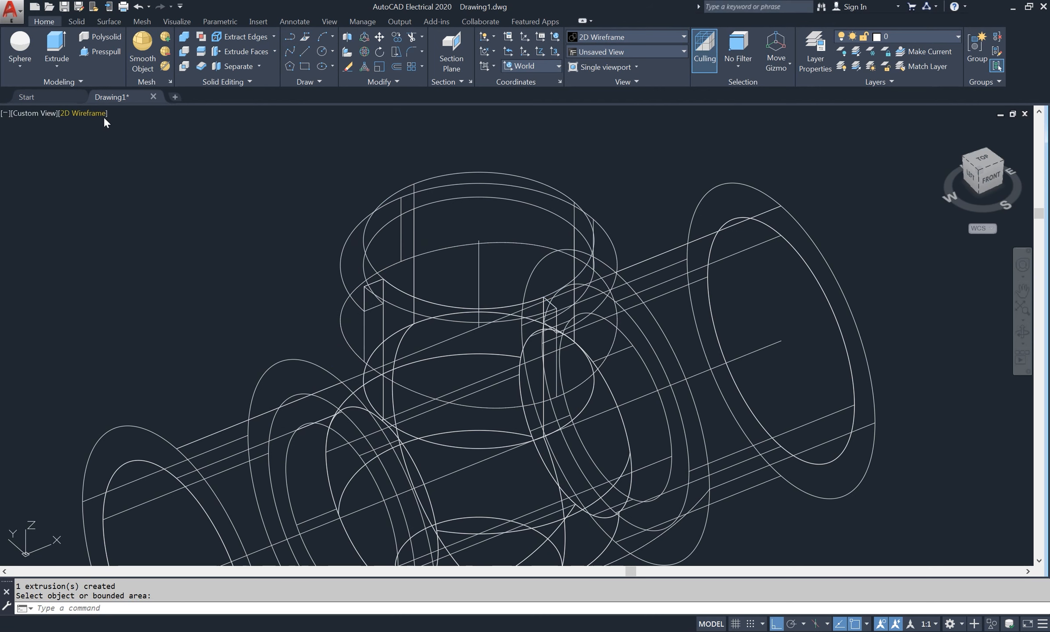
- Switch the visual style to Shaded and examine the stepped rim around the red stem from the other side
click(87, 114)
click(132, 194)
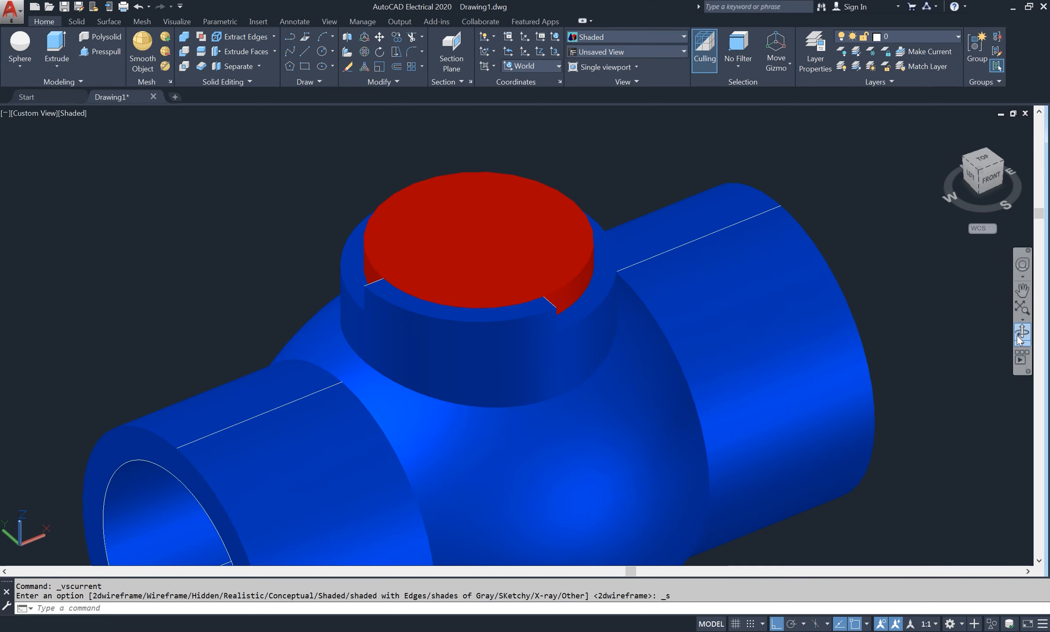
click(1022, 332)
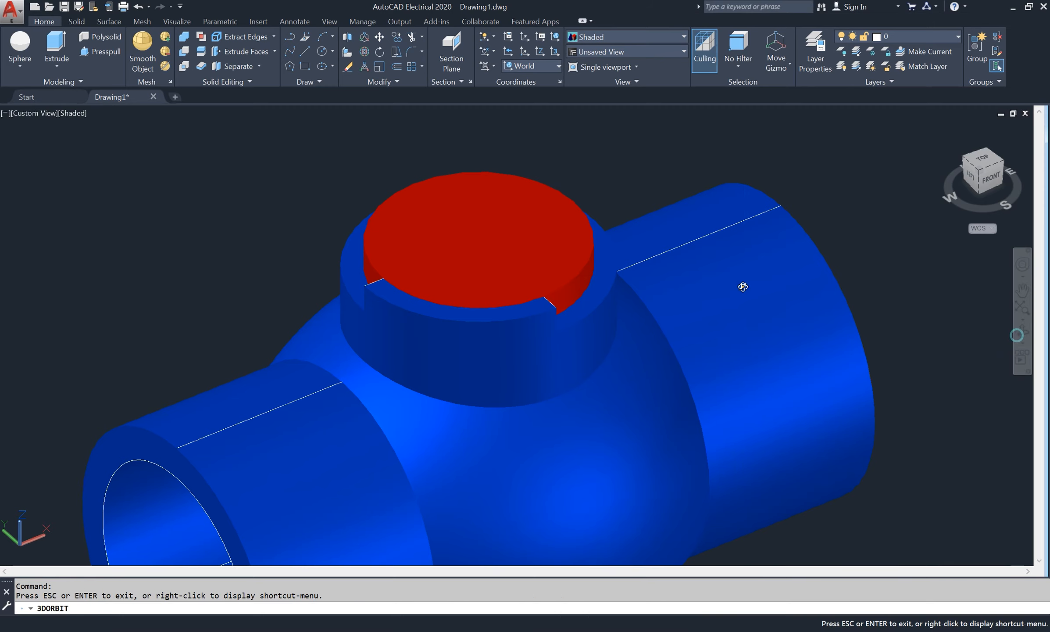
drag(742, 286, 547, 404)
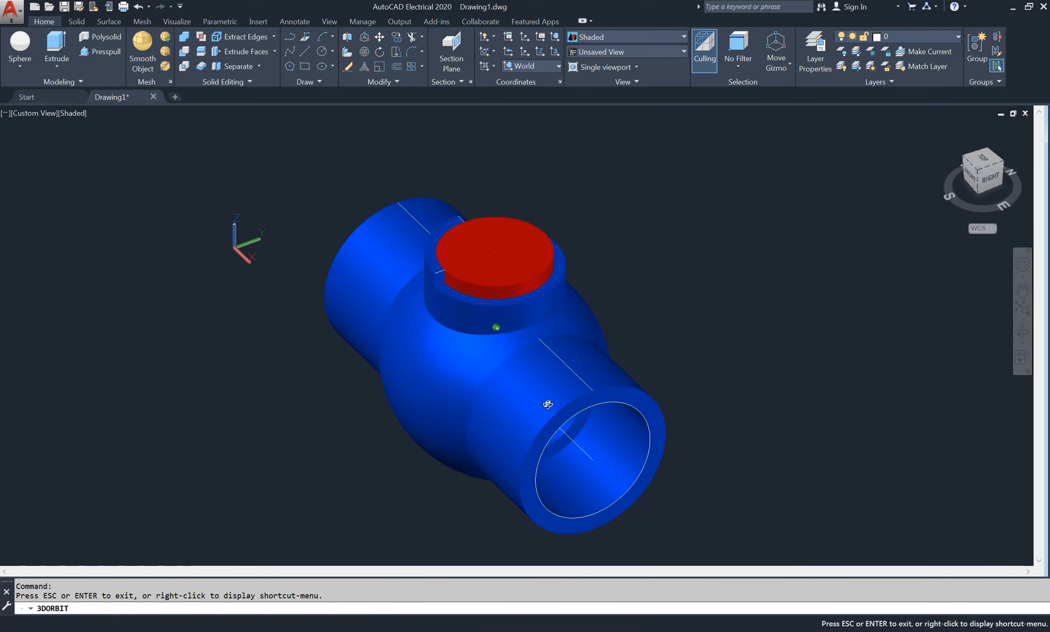
scroll(422, 300, down, 3)
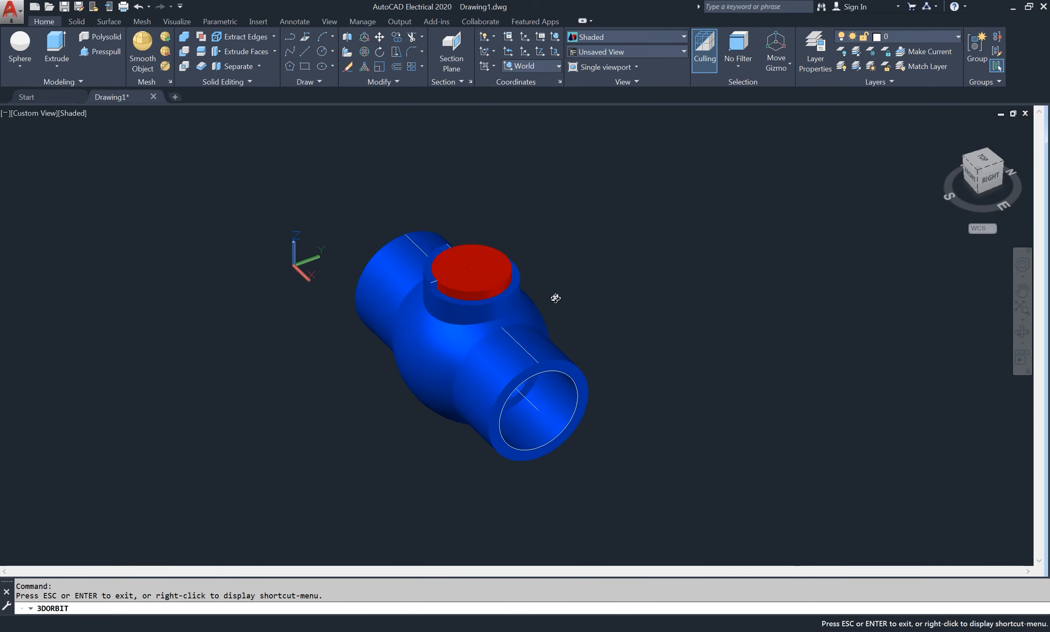
right_click(579, 218)
click(602, 225)
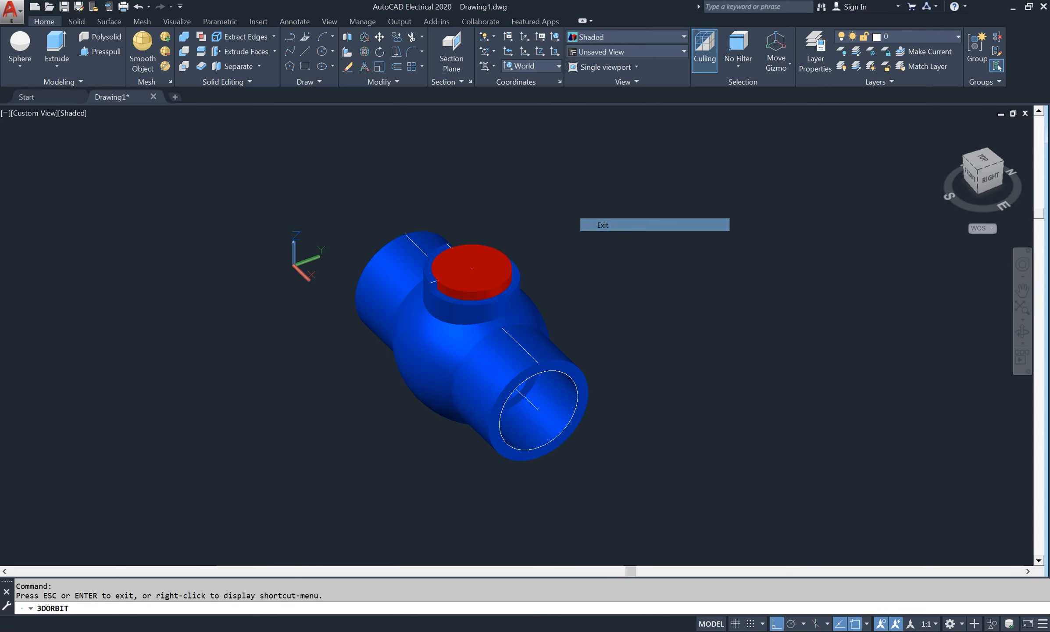
- Set the view to Top with north upward and switch the visual style to 2D Wireframe
click(985, 164)
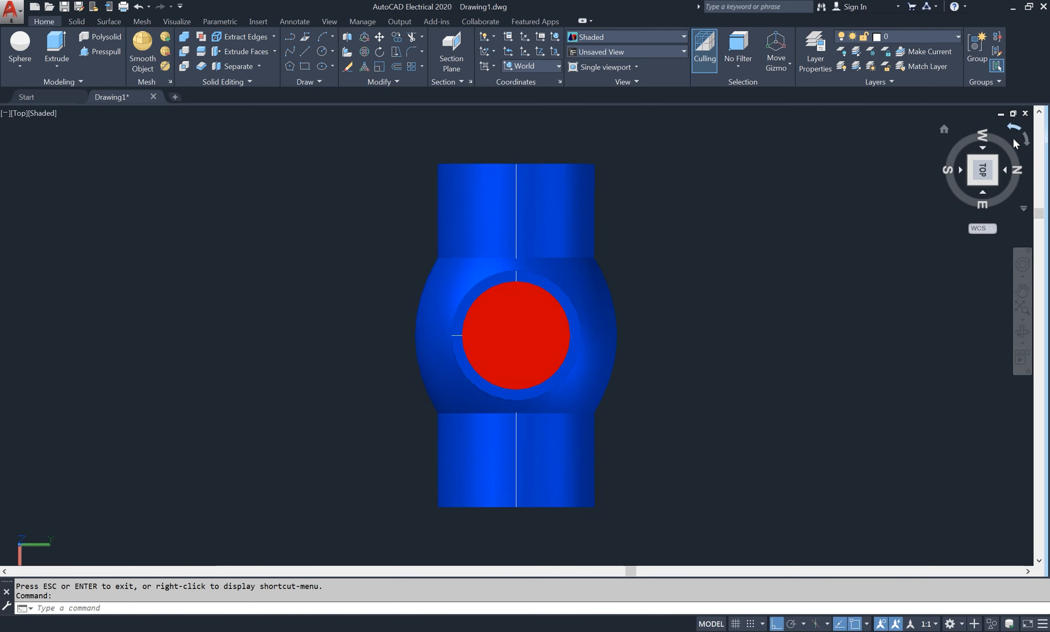
click(1015, 127)
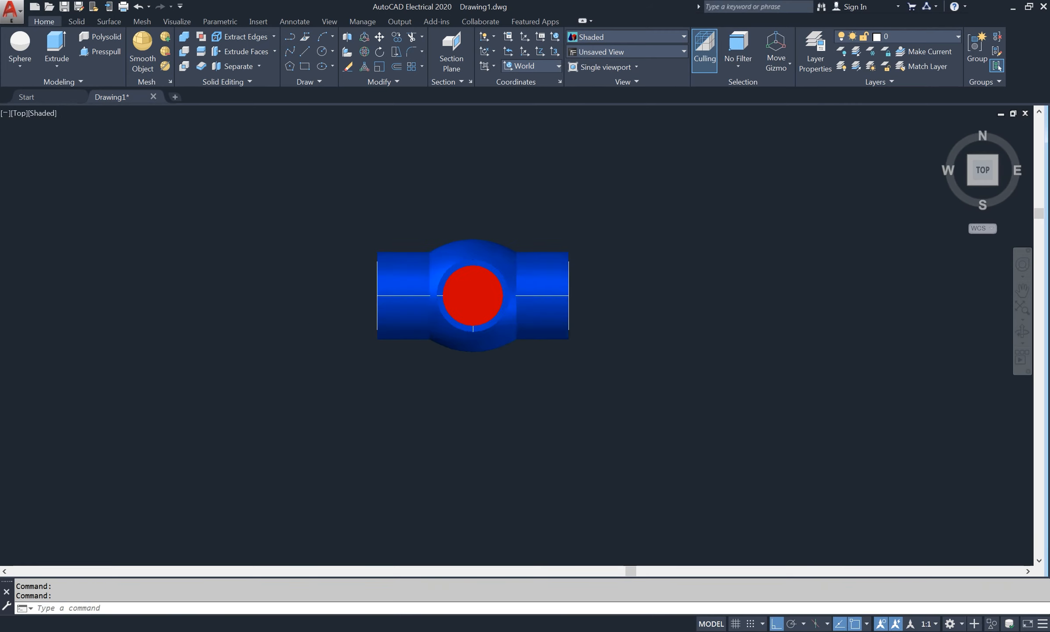
click(44, 112)
click(101, 139)
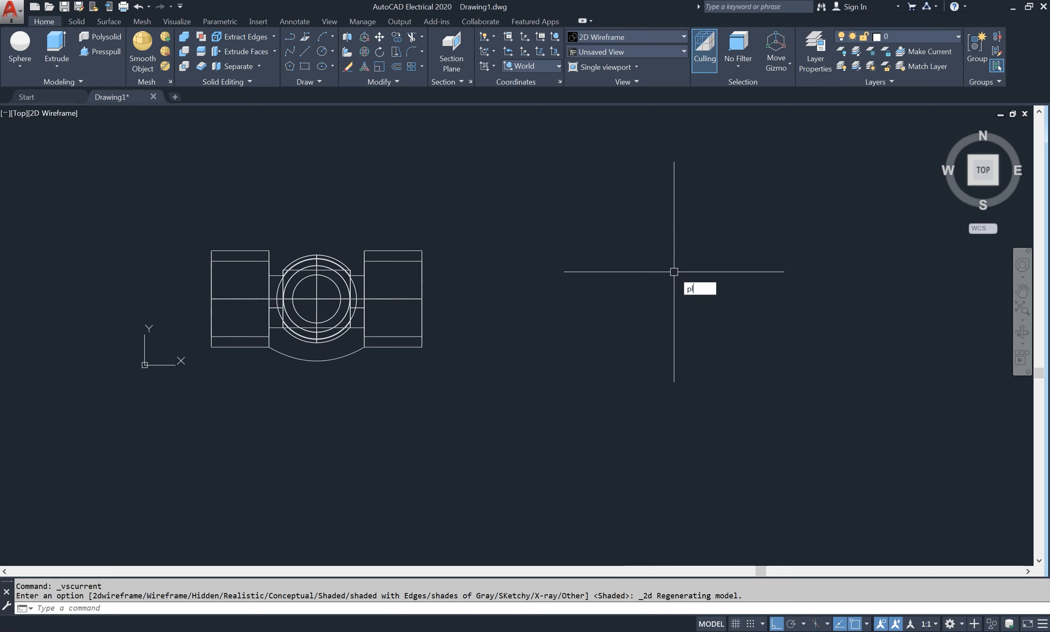
- Draw an L-shaped polyline in the empty area beside the fitting, 90 horizontally and 21 upward from its end
text(pl)
key(Return)
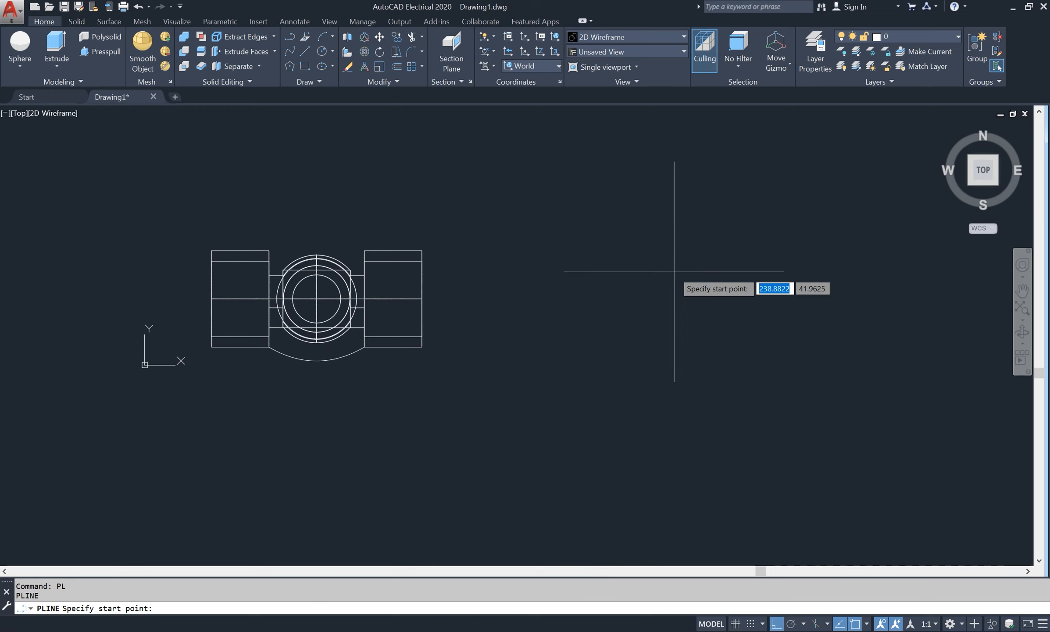
click(536, 331)
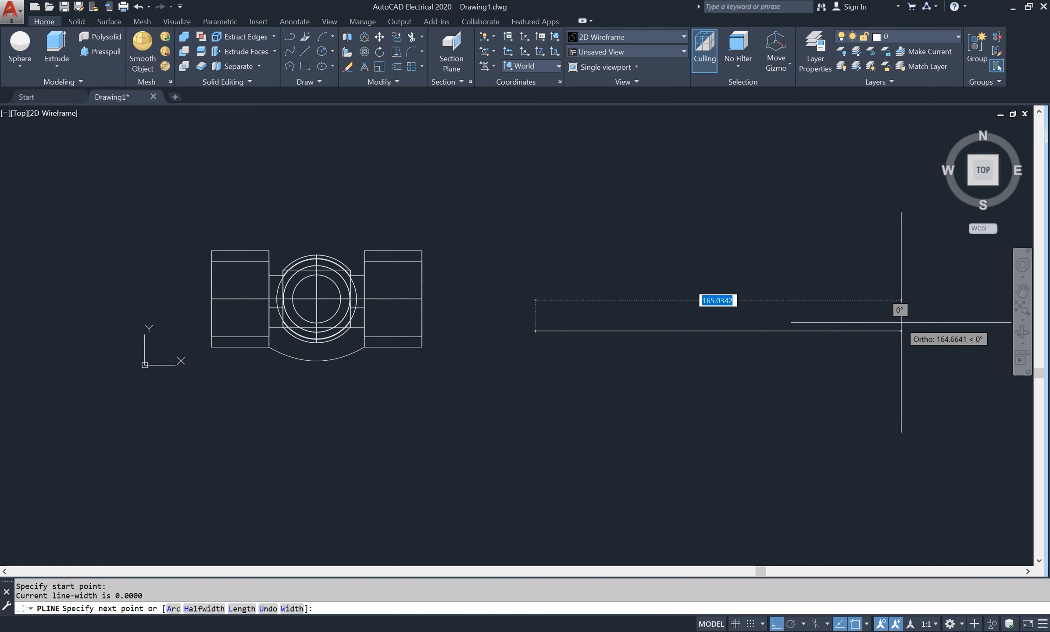
key(Return)
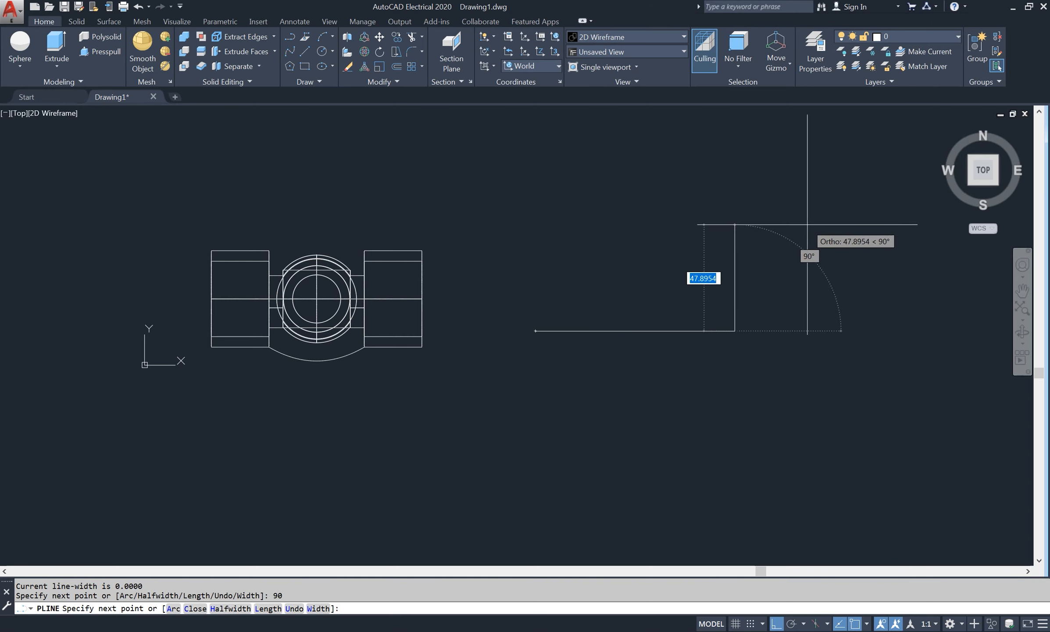
key(Return)
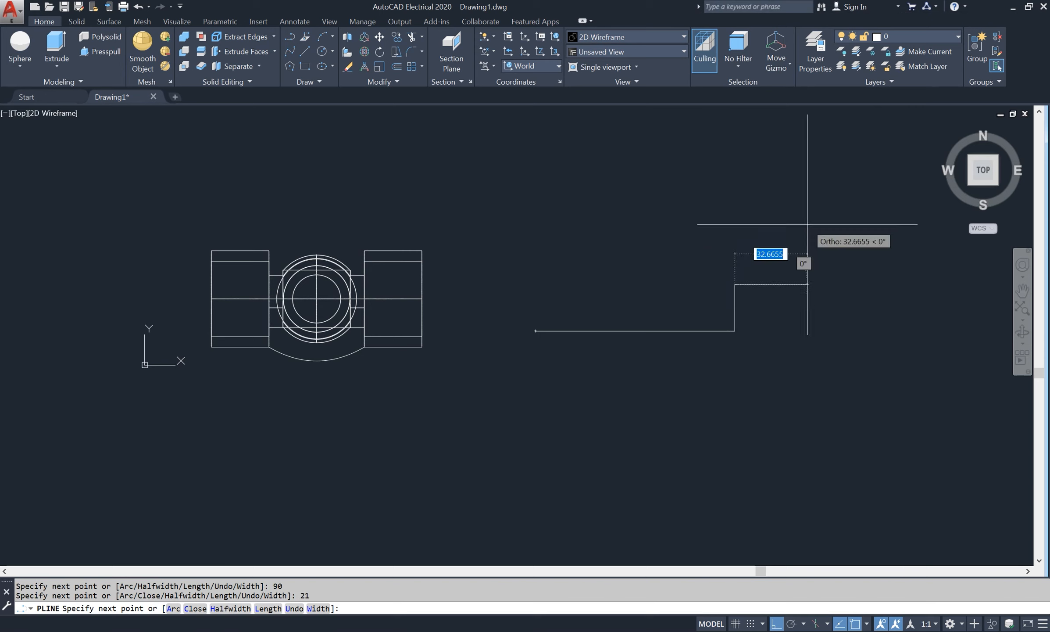
- Draw a polyline from the base line's midpoint 26 upward, 18 horizontally, and down to the free end of the 21-high vertical side
right_click(646, 194)
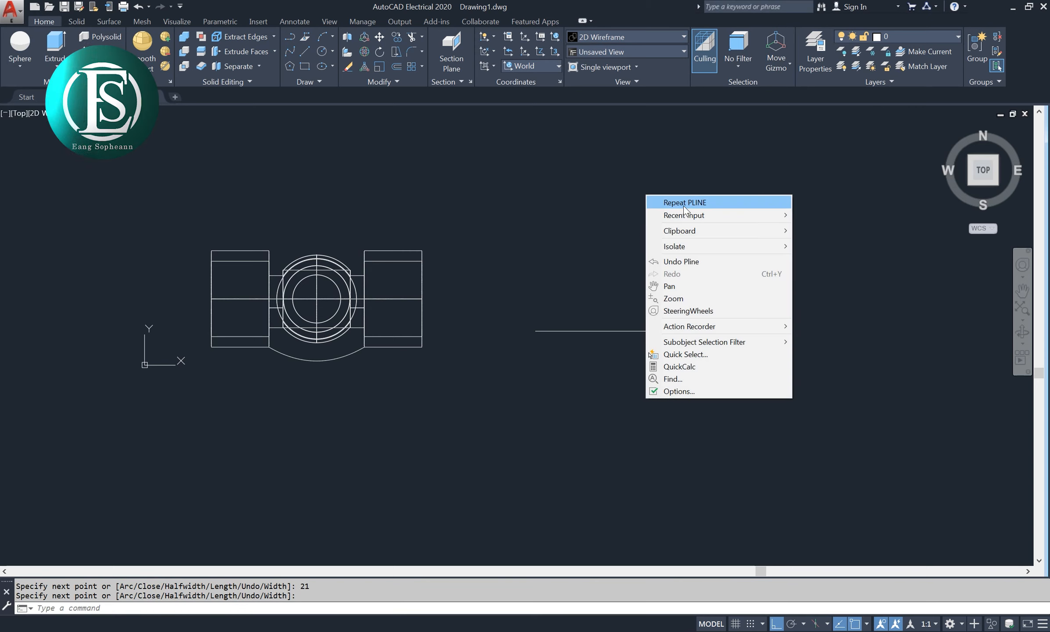
click(671, 202)
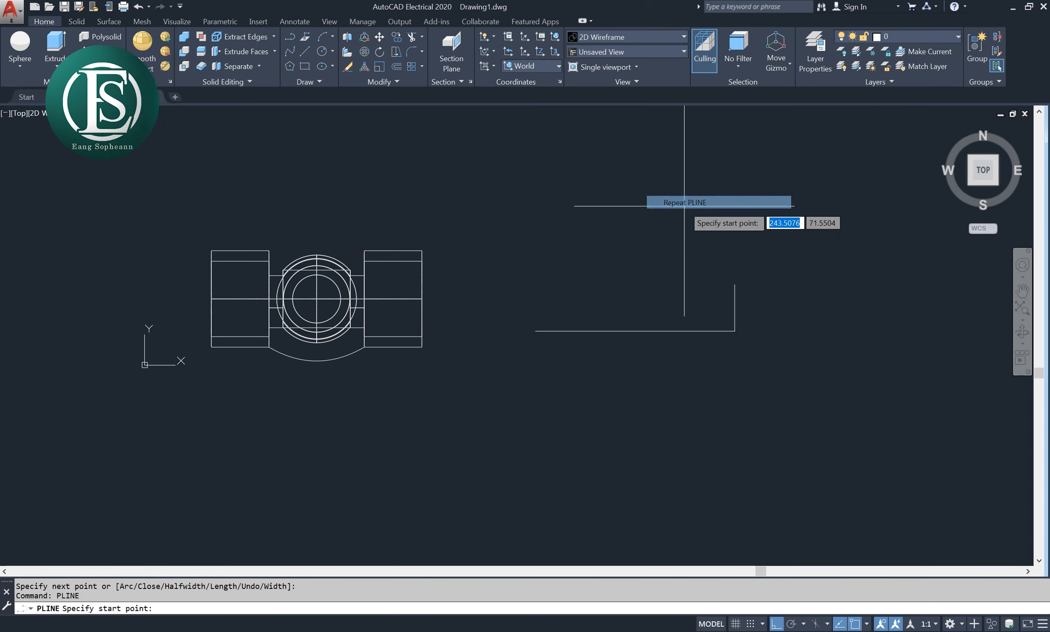
click(635, 331)
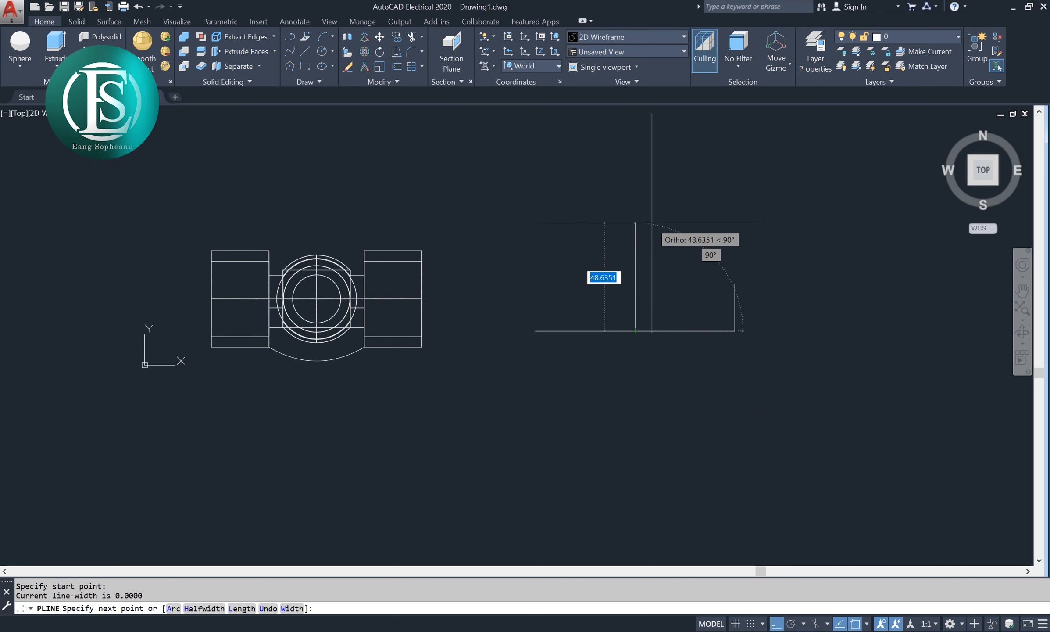
text(26)
key(Return)
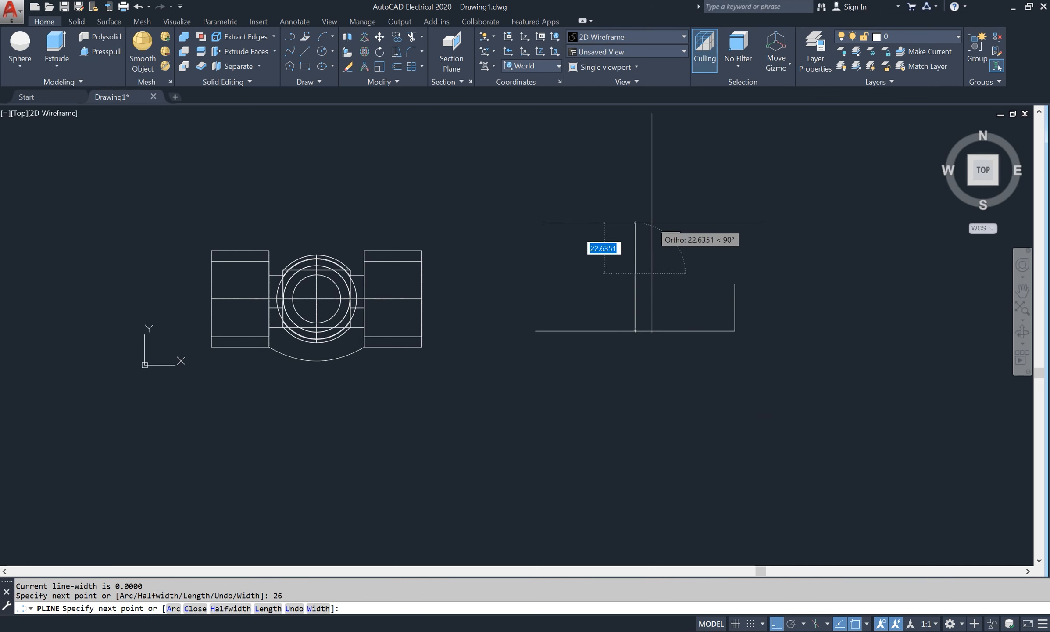
text(18)
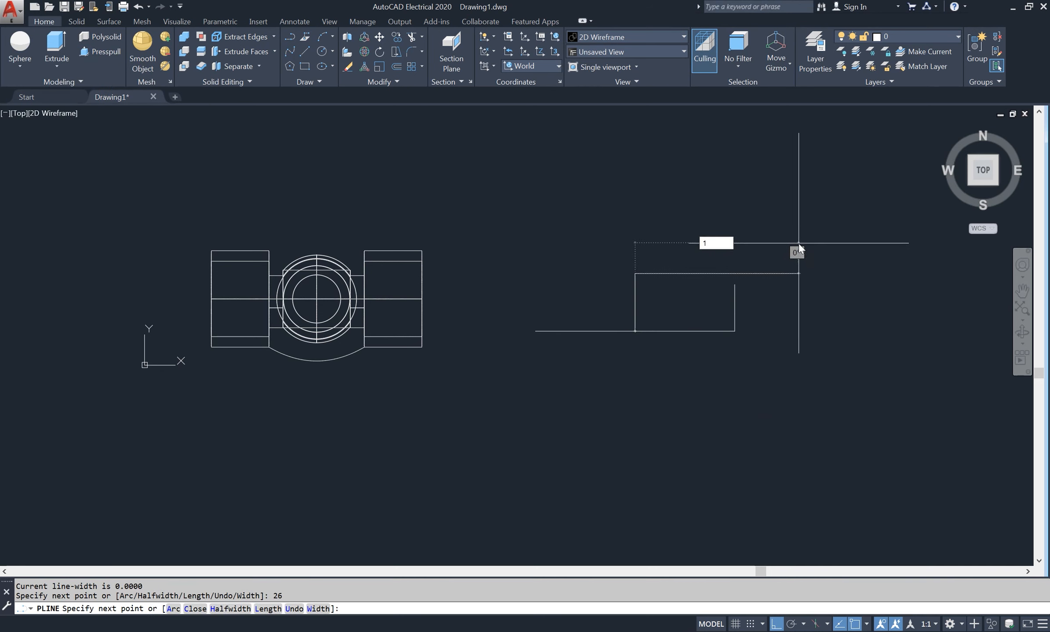
key(Return)
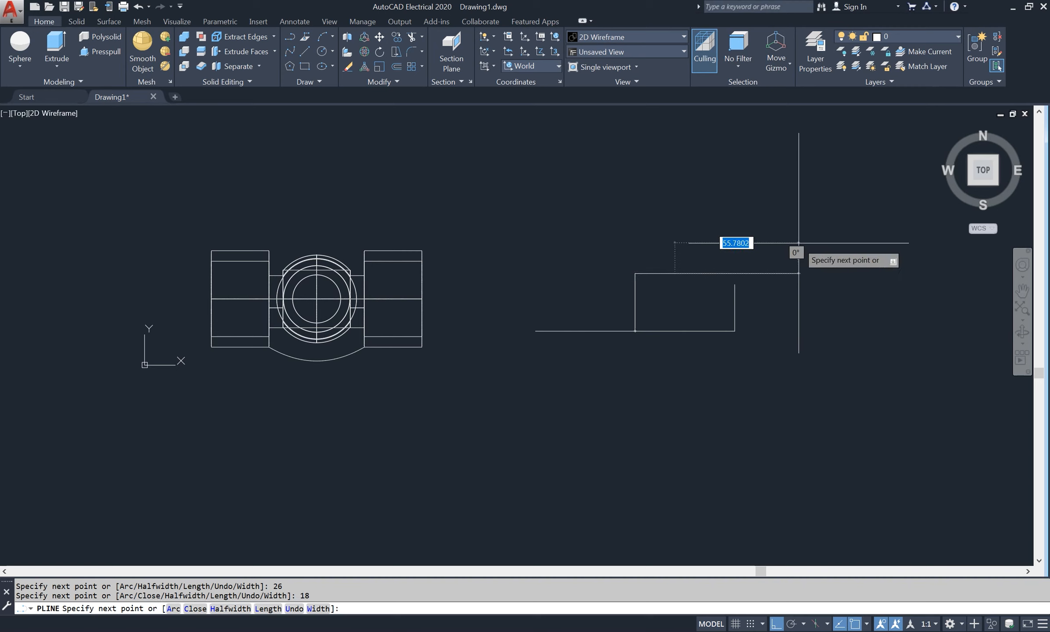
click(735, 284)
key(Return)
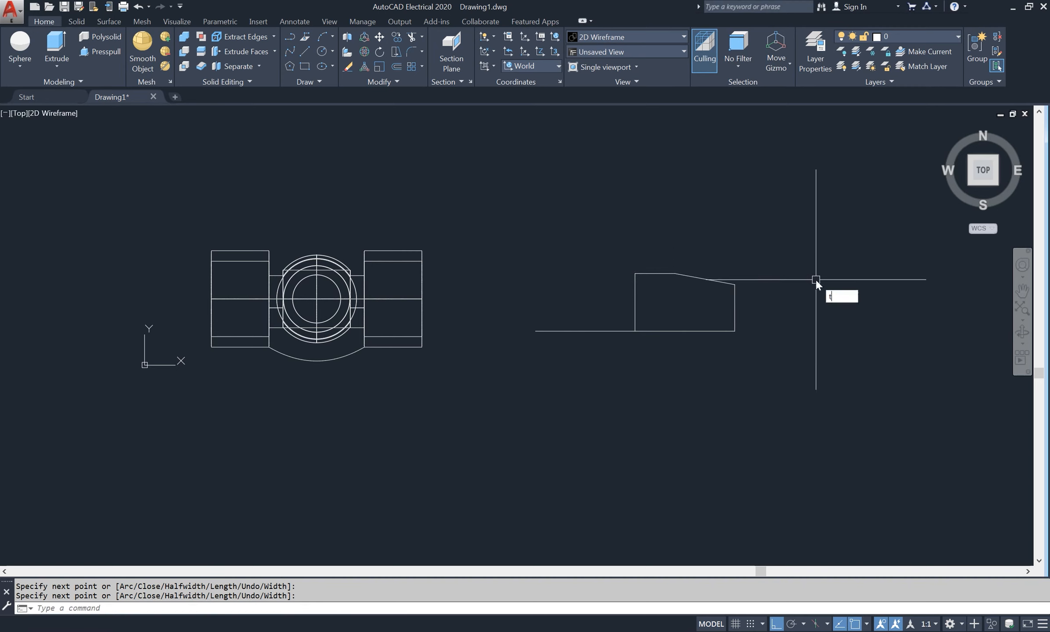
- Trim away the vertical segment rising from the base line's midpoint
text(tr)
key(Return)
key(Return)
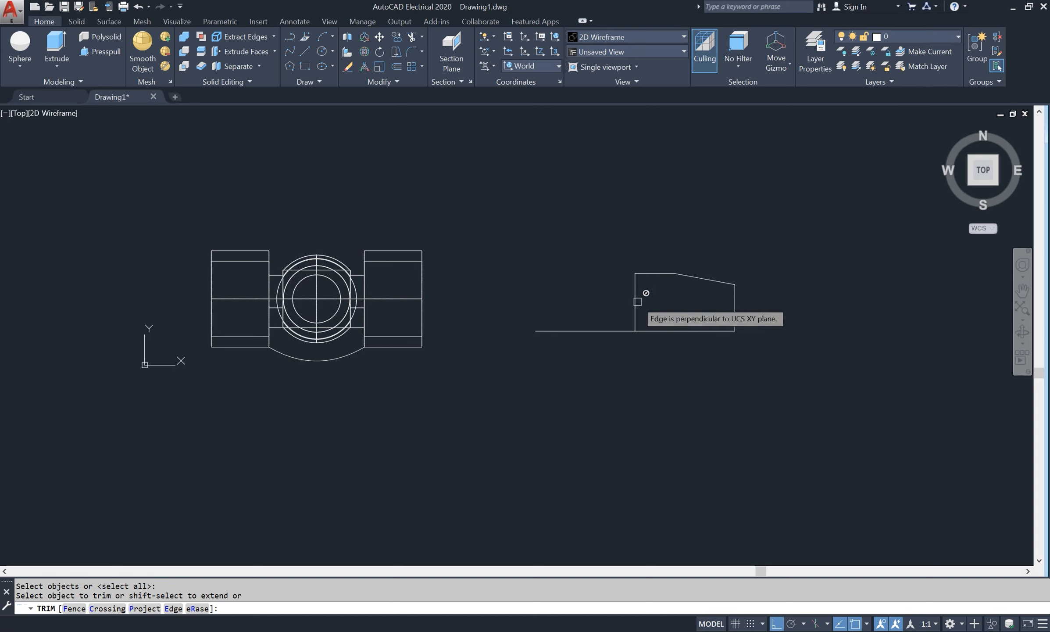
scroll(635, 299, up, 6)
click(640, 300)
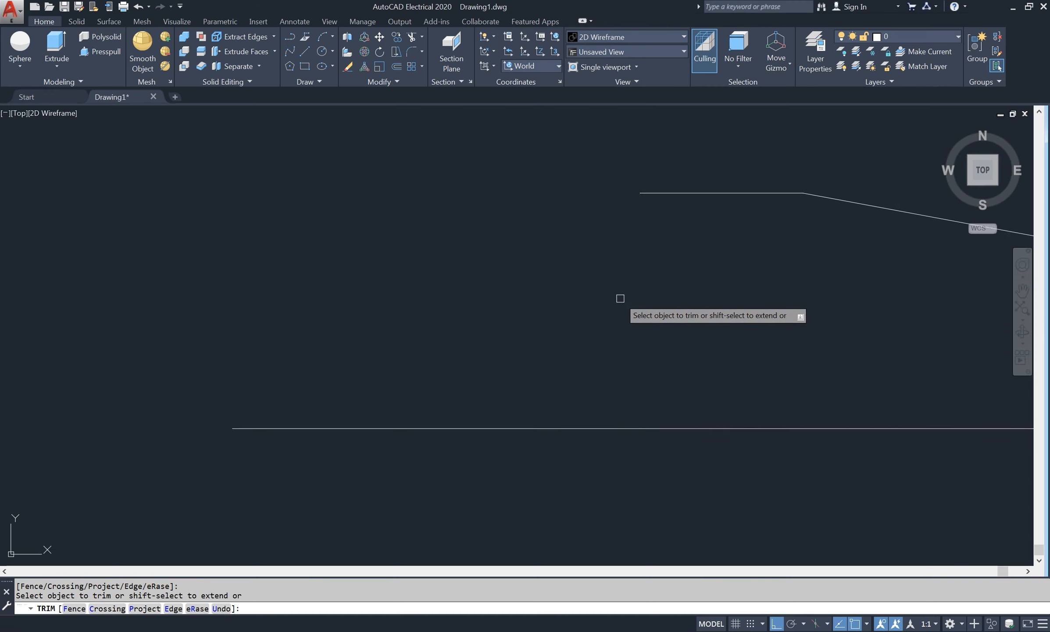
scroll(619, 298, down, 3)
key(Return)
- Mirror the sloped top polyline about the vertical line through the base line's midpoint, keeping the source object
text(m)
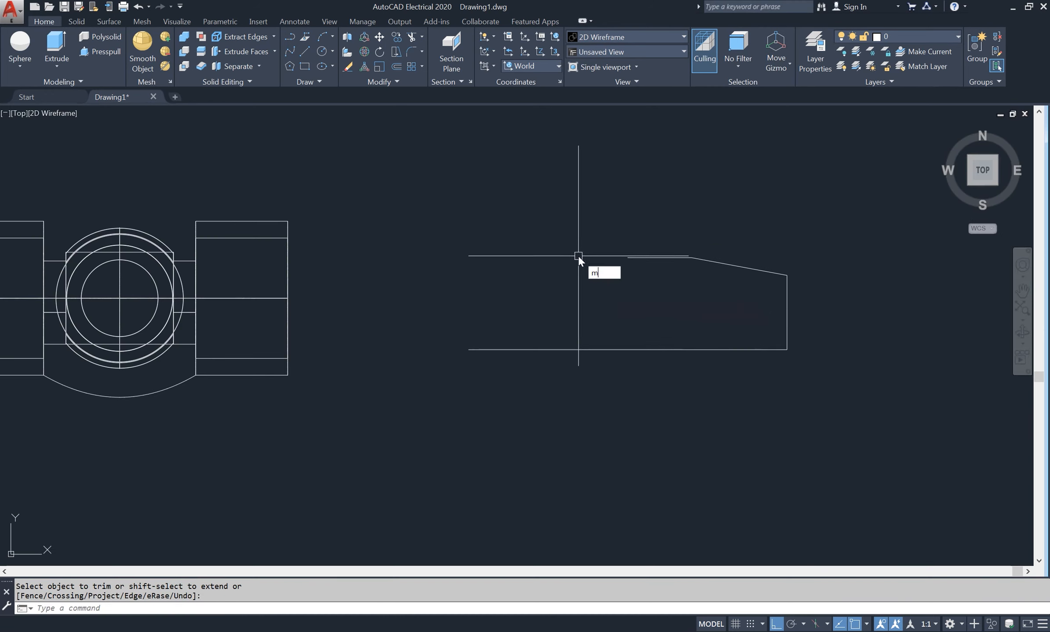
text(i)
key(Return)
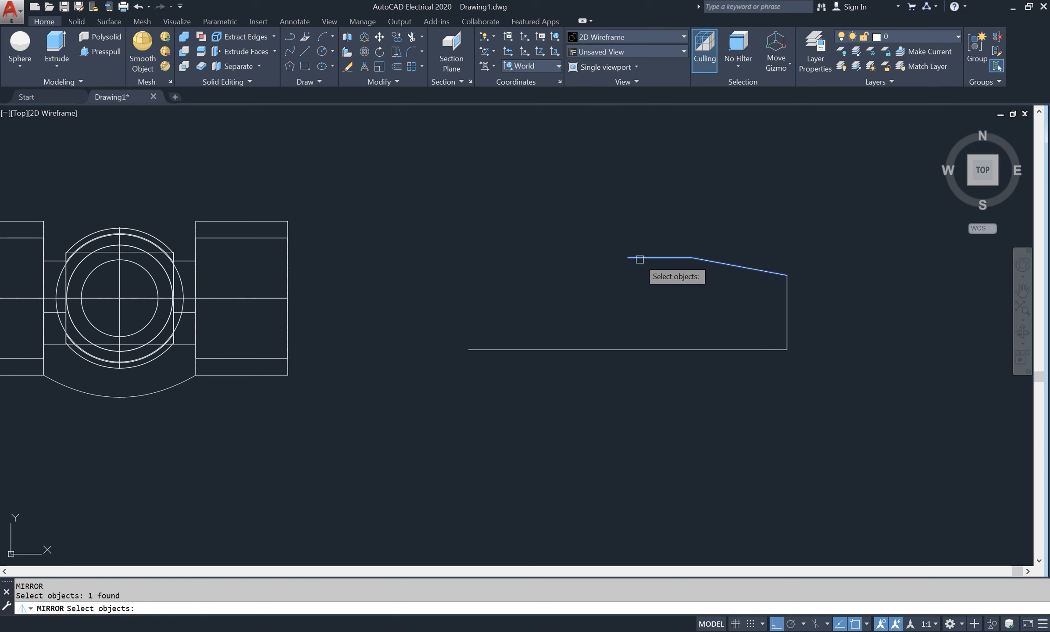
key(Return)
click(628, 257)
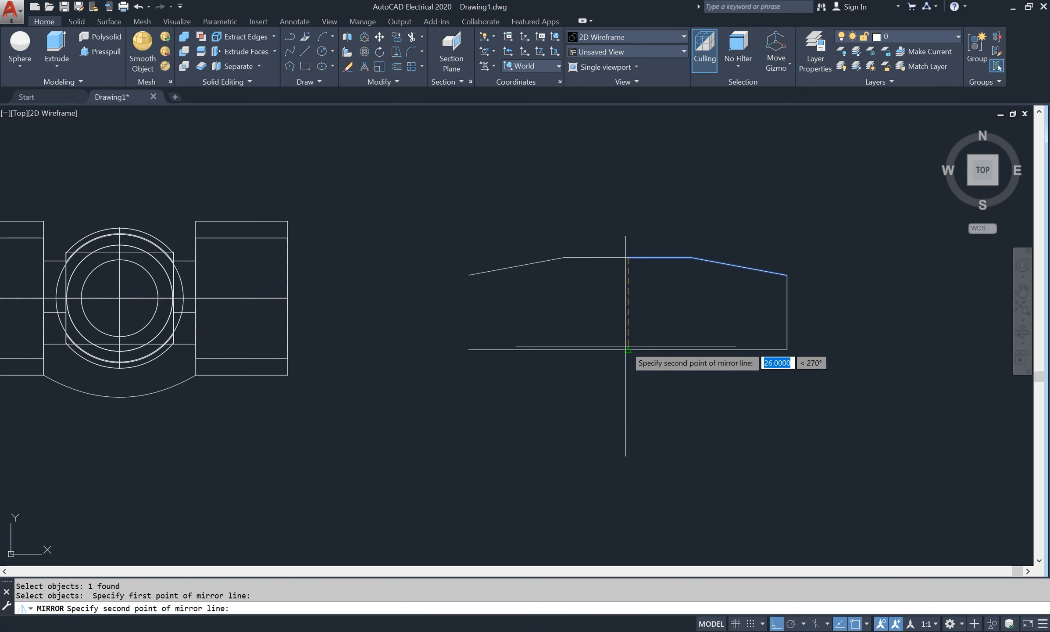
click(628, 349)
key(Return)
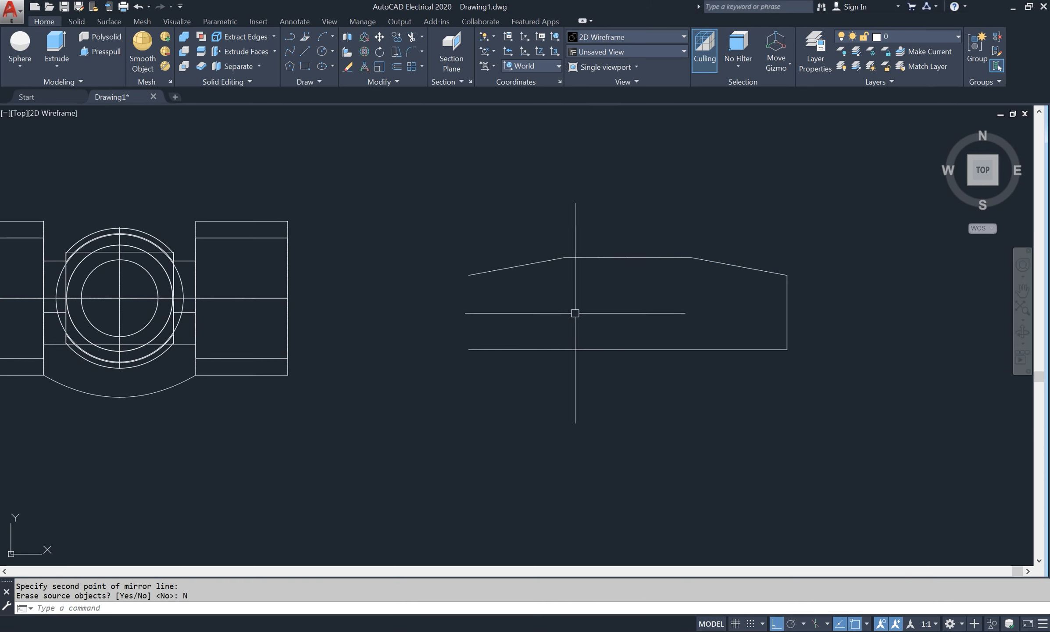
- Close the open side of the profile with a vertical polyline between the mirrored slope's end and the base line's end
key(Return)
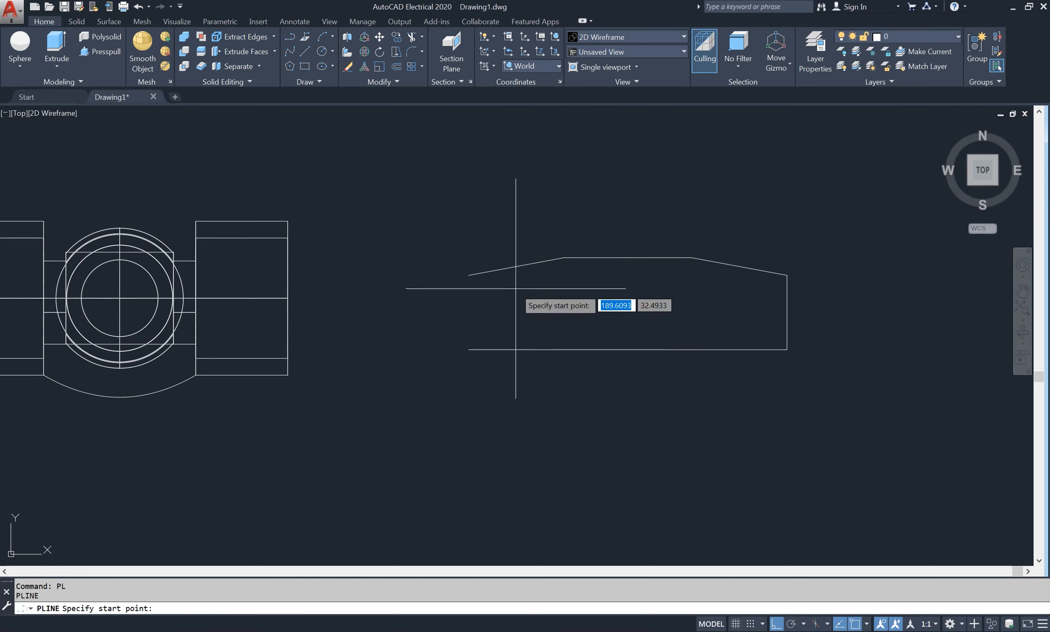
click(469, 275)
click(468, 348)
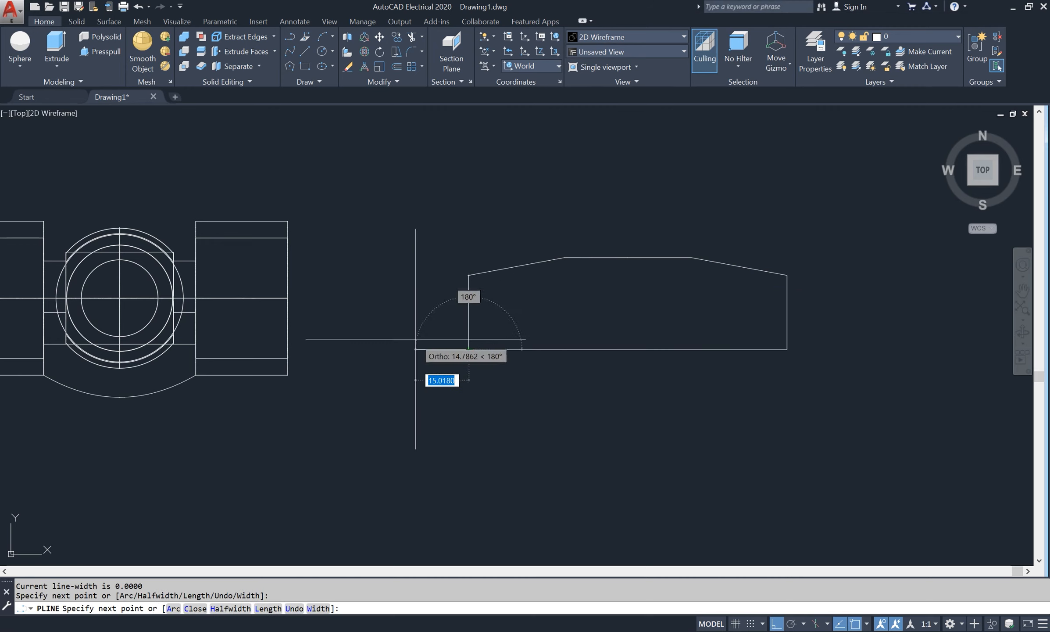
key(Return)
- Join all segments of the closed profile into one polyline
scroll(415, 258, down, 2)
scroll(558, 279, up, 4)
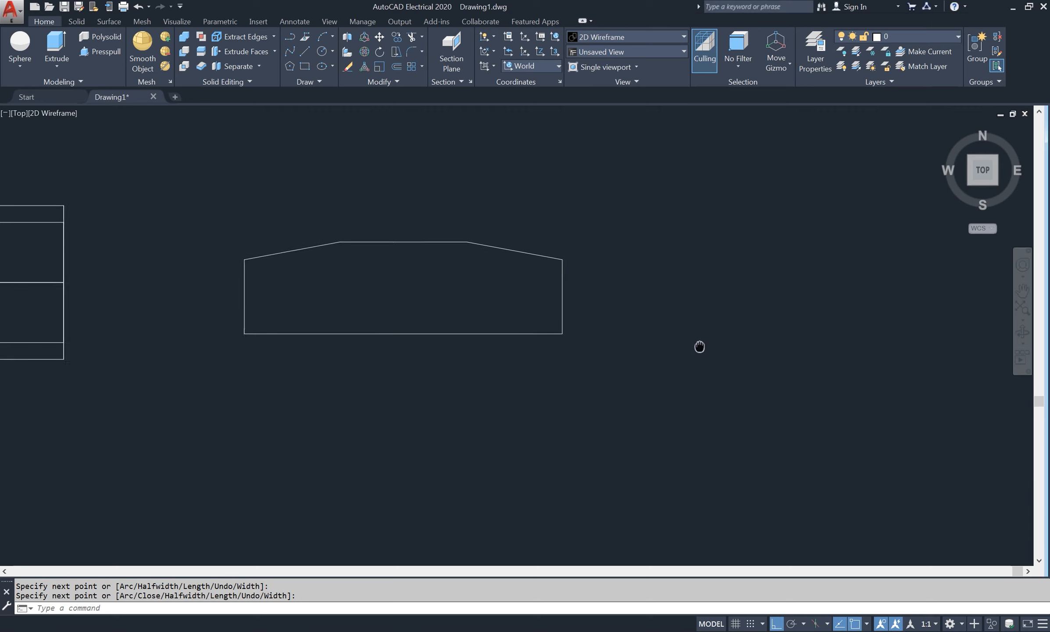
key(Return)
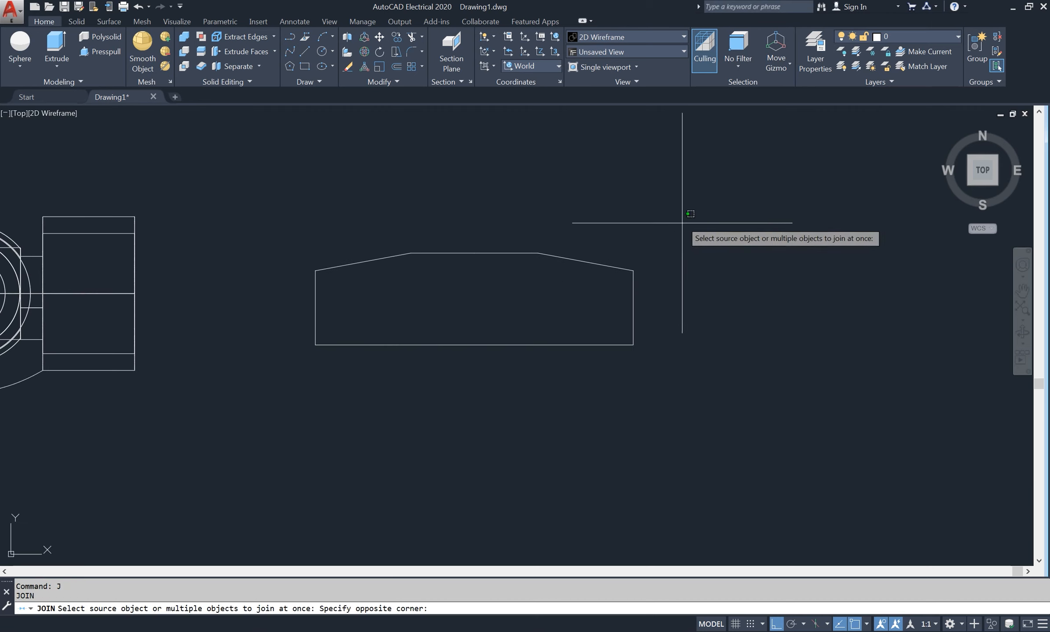
click(684, 220)
click(309, 389)
key(Return)
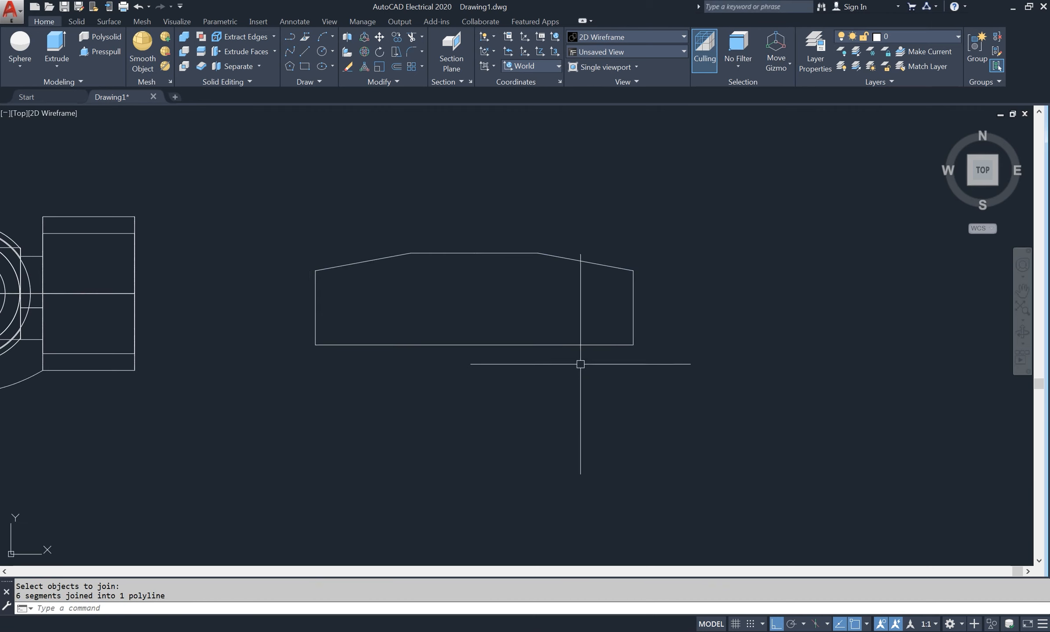
- Fillet the profile's upper right corner, taking the radius from that corner to the midpoint of the vertical side
text(f)
key(Return)
text(r)
key(Return)
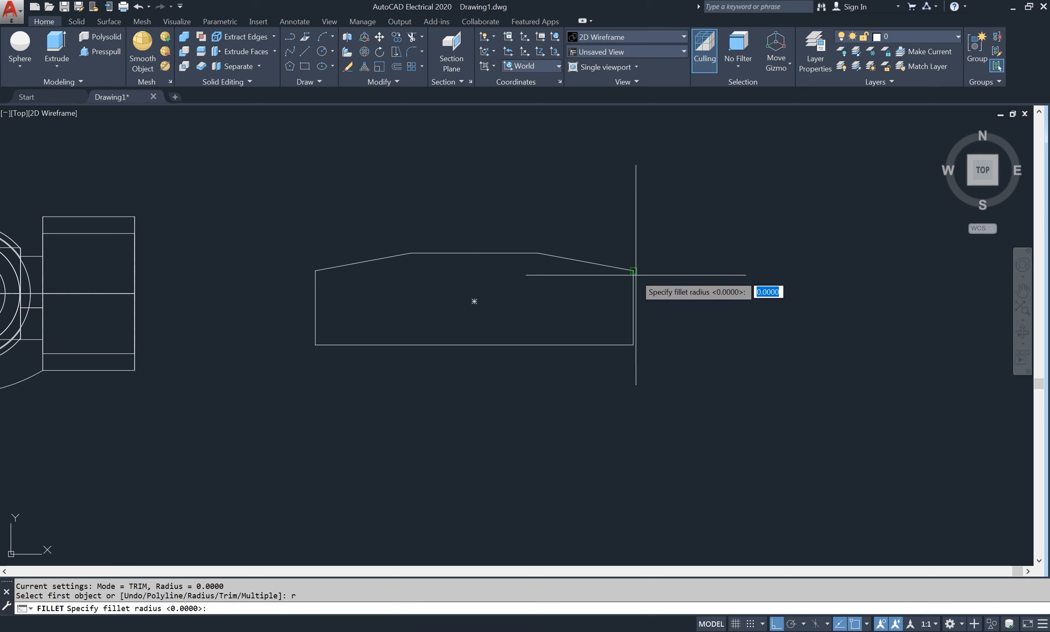
click(635, 272)
click(633, 307)
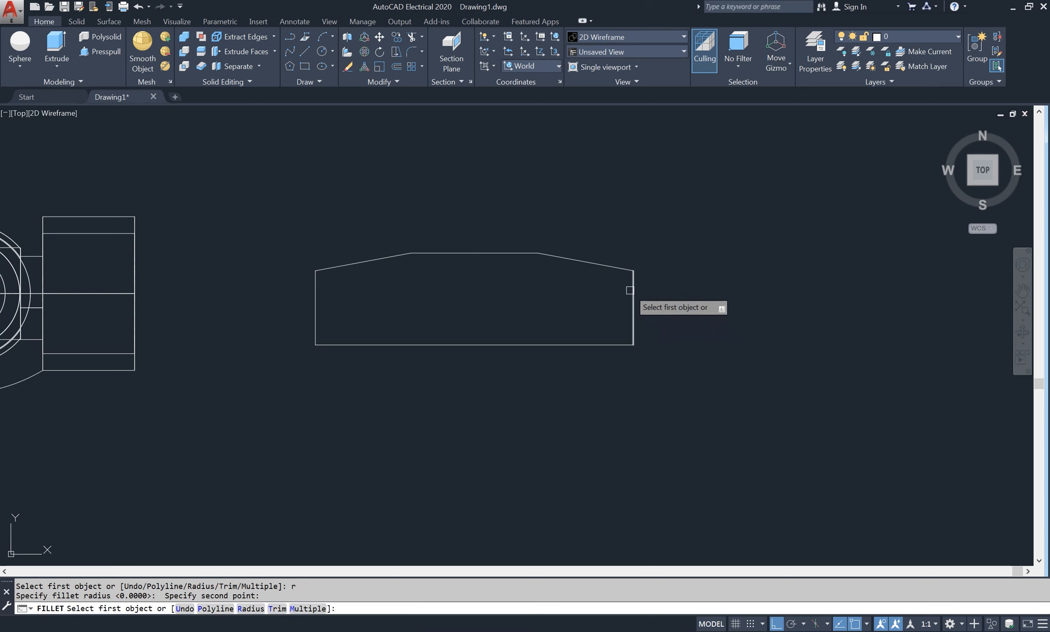
click(631, 286)
click(616, 266)
- Fillet the profile's upper left corner with the same radius
right_click(588, 214)
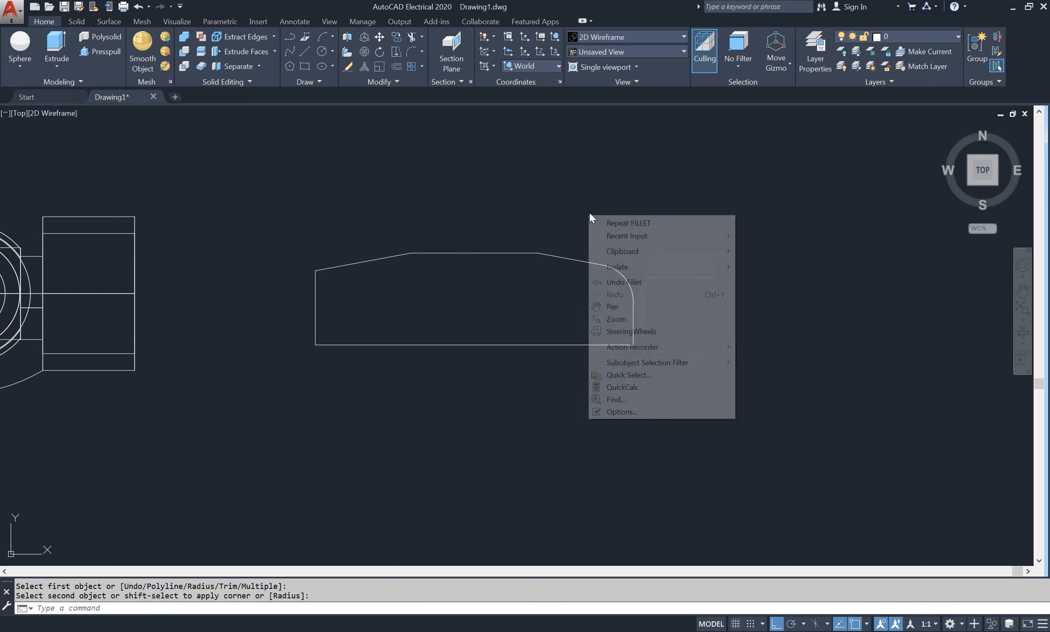
click(618, 220)
click(313, 284)
click(352, 263)
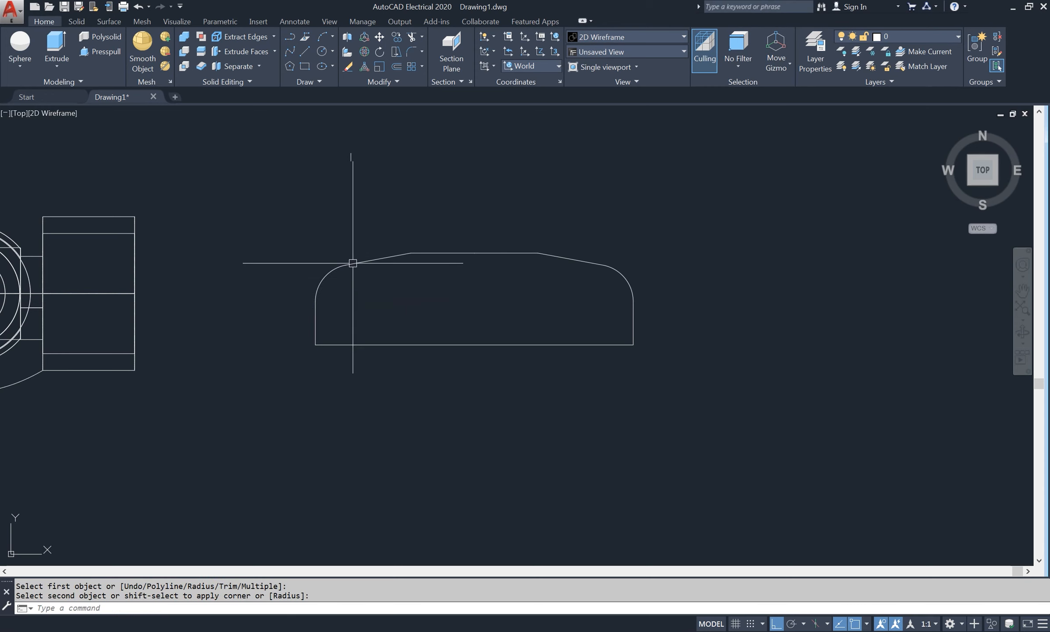
- Draw a 90 by 10 rectangle from the profile's lower left corner
scroll(634, 234, down, 2)
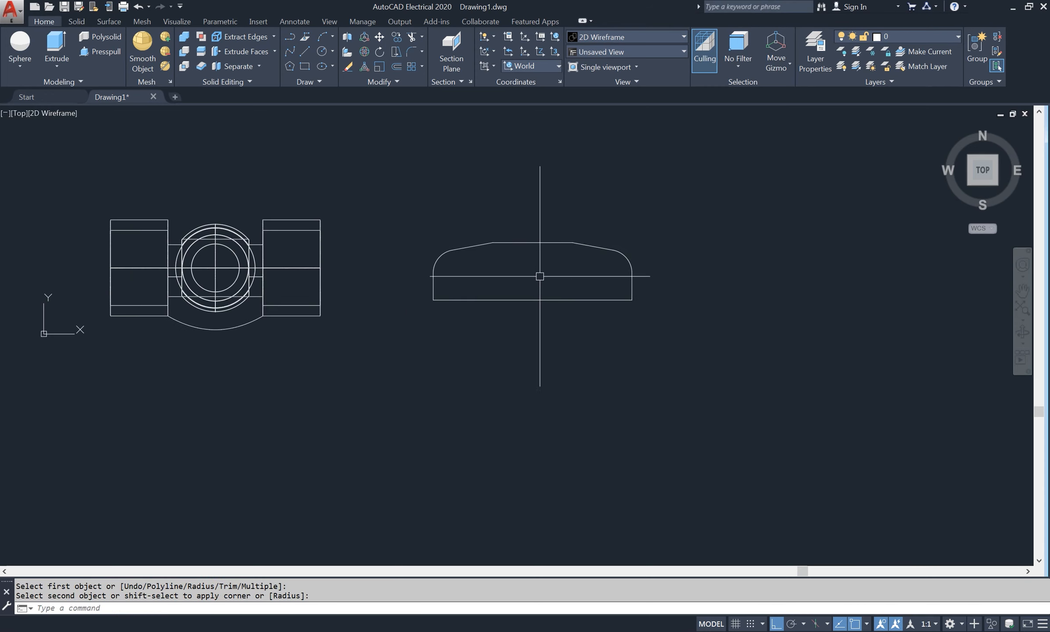
mouse_move(539, 276)
middle_down()
mouse_move(607, 298)
mouse_move(596, 284)
middle_up()
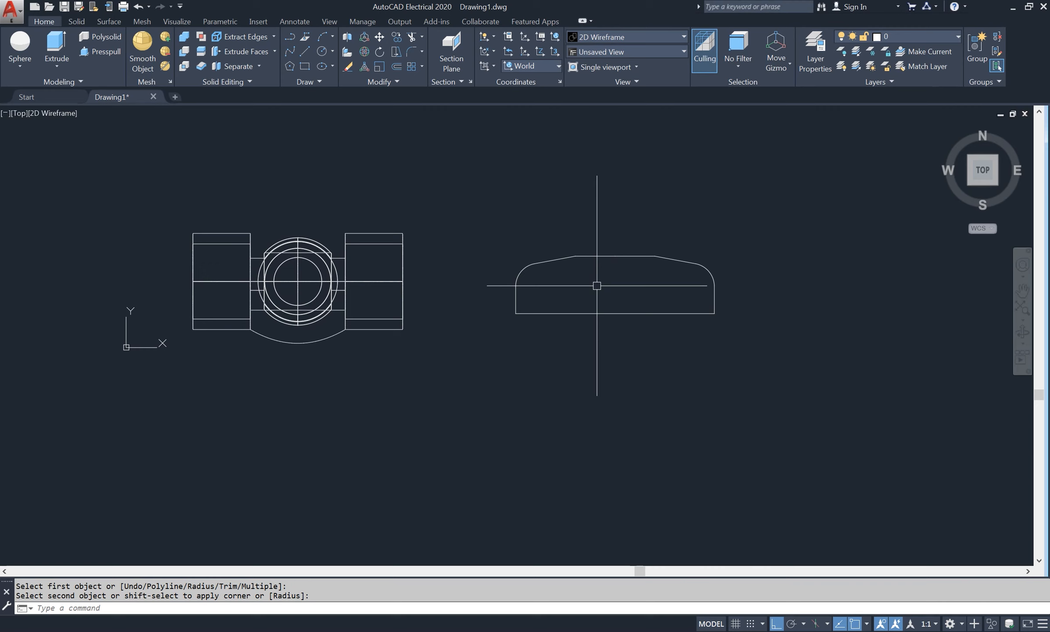
key(Escape)
text(rec)
key(Return)
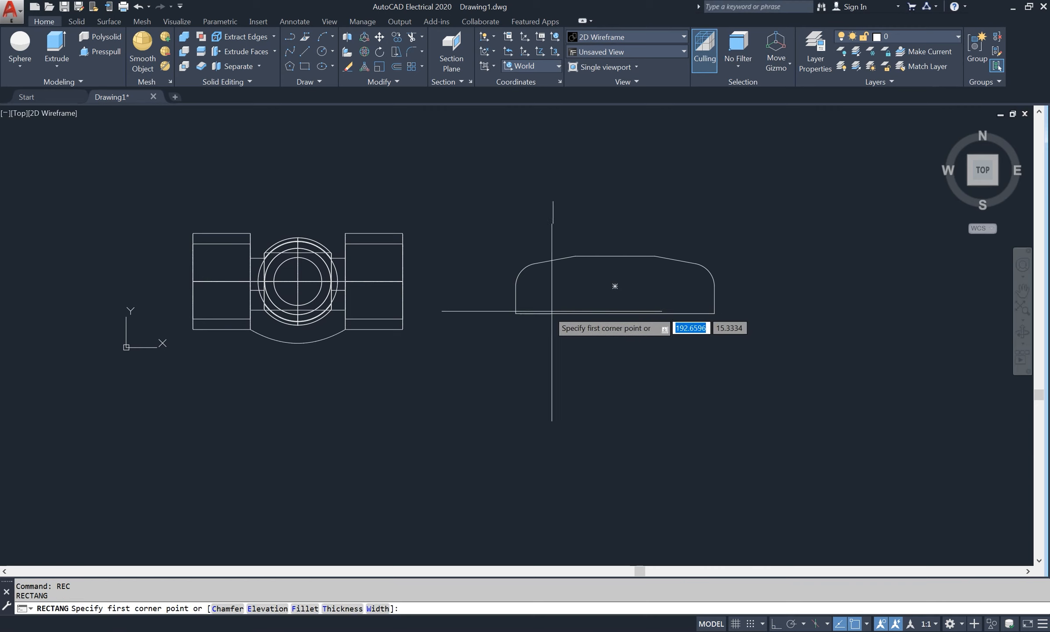
click(515, 313)
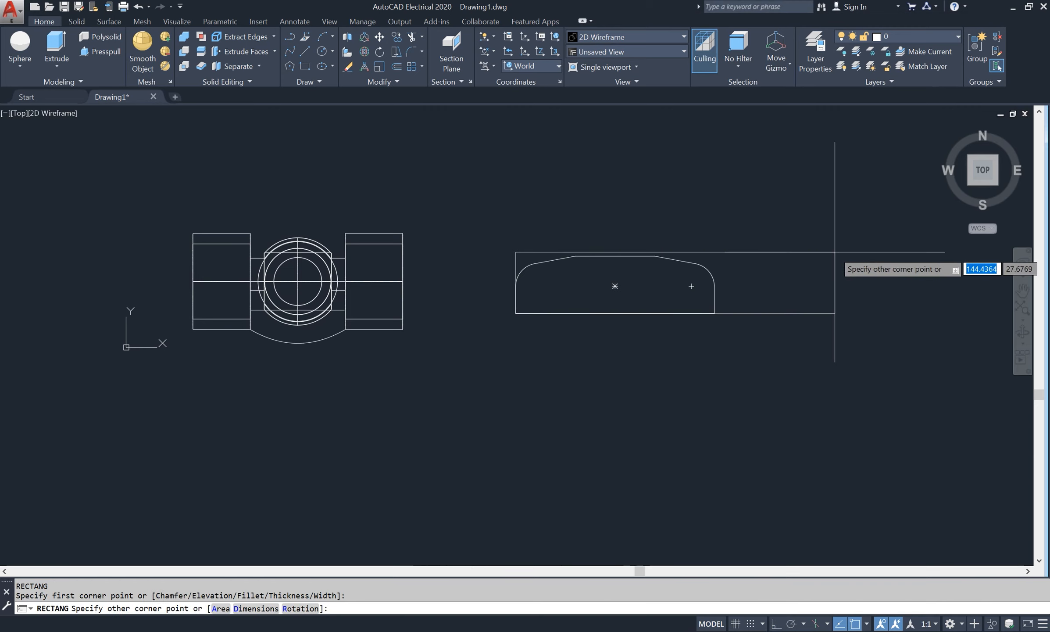
text(90)
key(Tab)
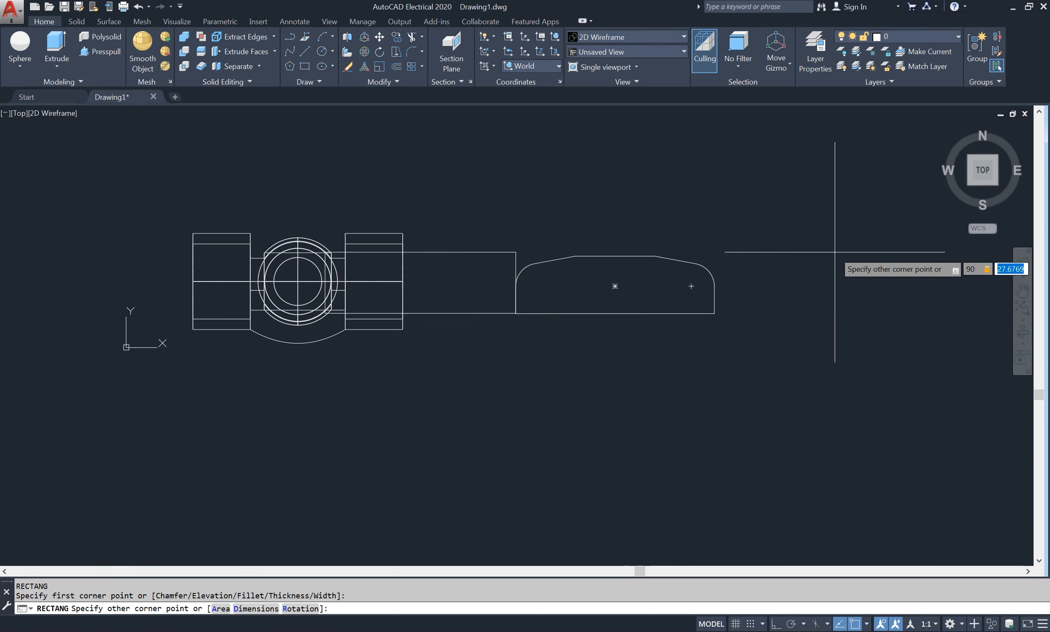
text(10)
key(Return)
- Draw a second rectangle, 90 by 8, from the same lower left corner of the profile
right_click(710, 205)
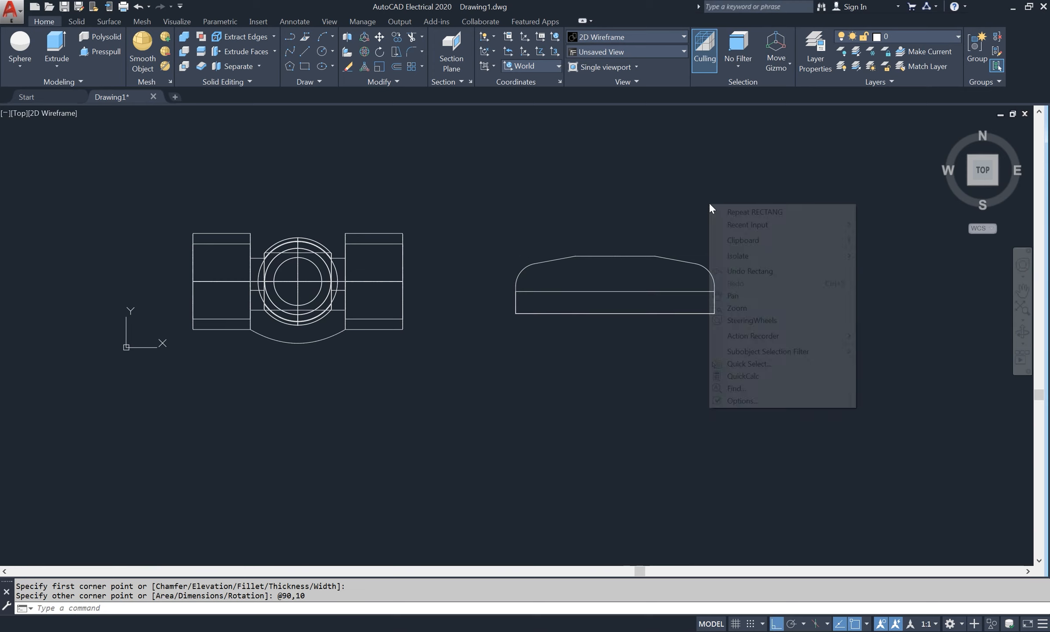
click(745, 212)
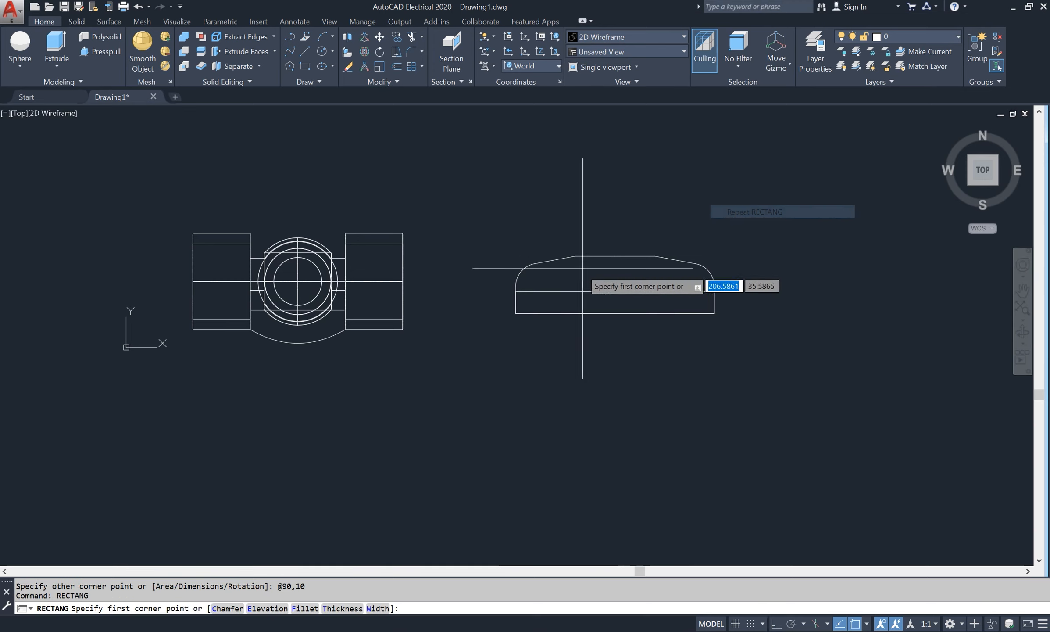
click(516, 312)
text(9)
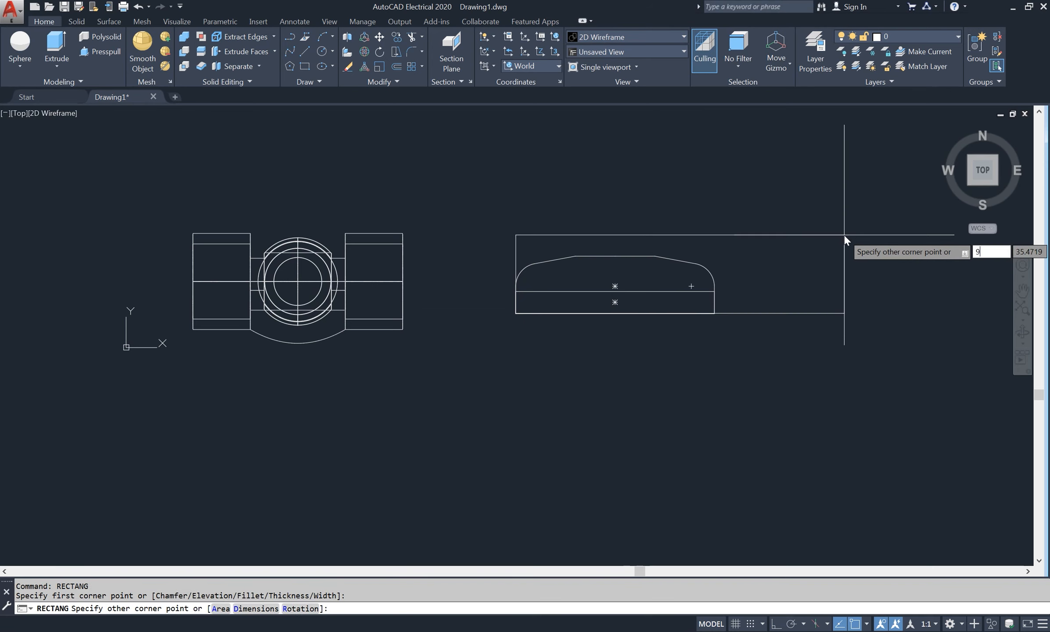
text(0)
key(Tab)
text(8)
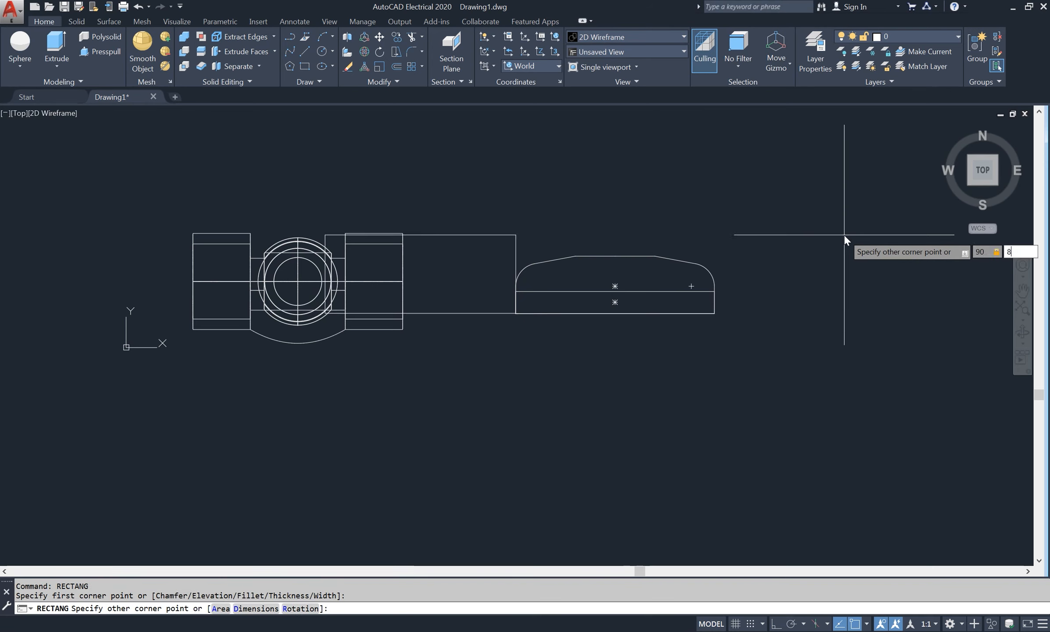
key(Return)
- Move the 8-high rectangle up by its side midpoint to the 10-high rectangle's side midpoint, centring it vertically
scroll(751, 327, up, 2)
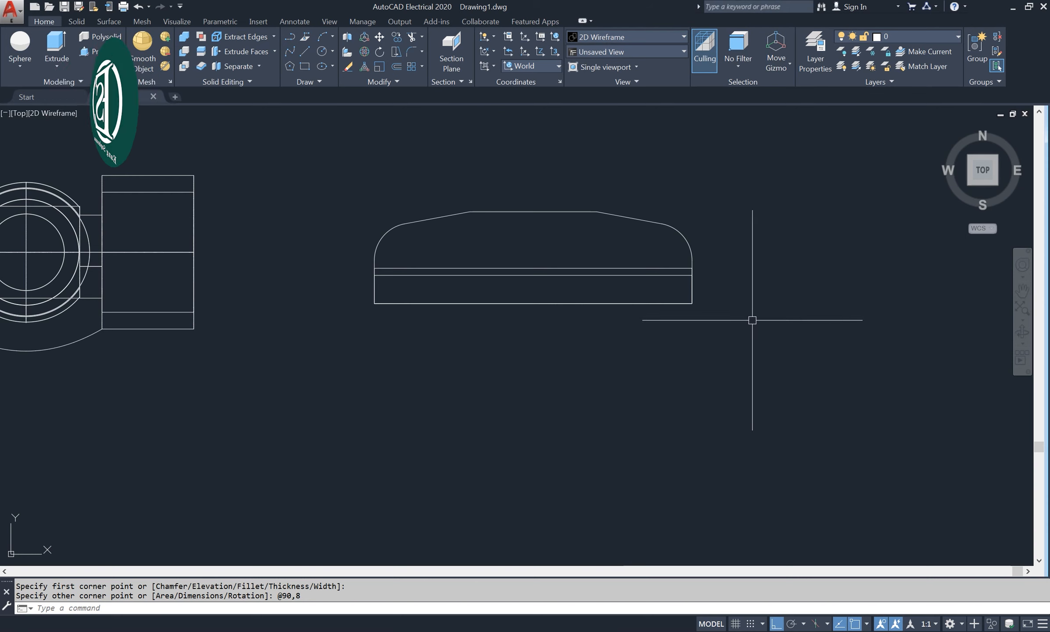
text(M)
key(Return)
click(670, 276)
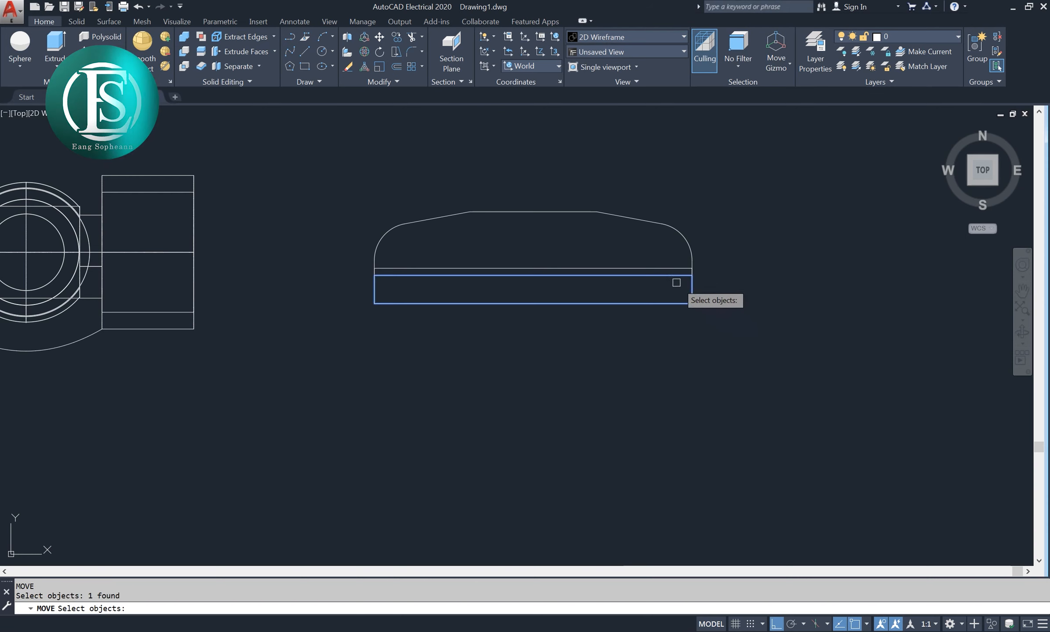
key(Return)
click(698, 289)
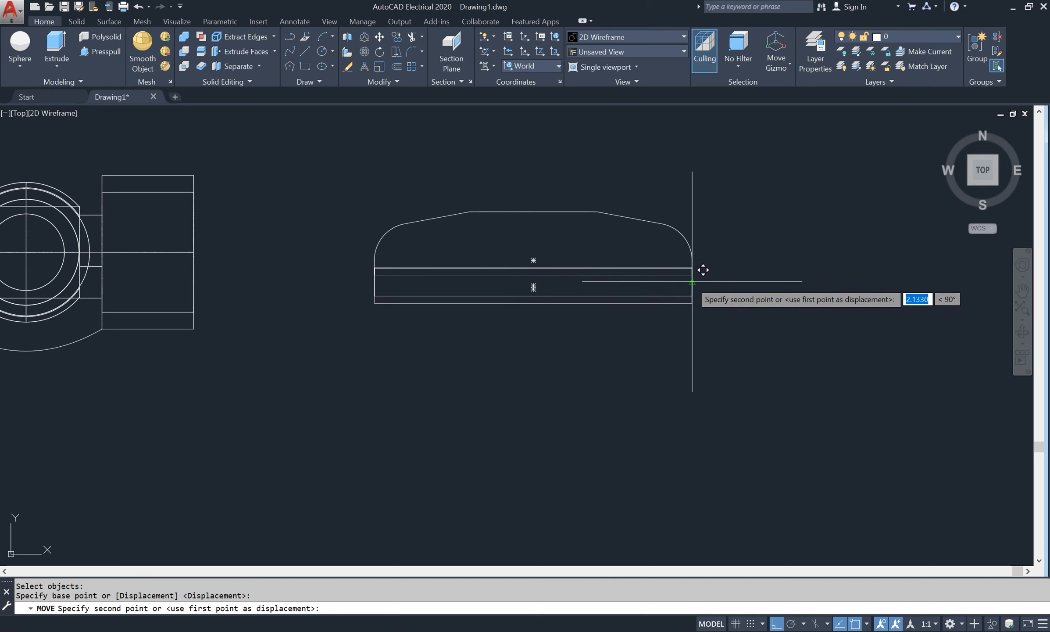
scroll(702, 270, up, 4)
click(691, 287)
scroll(691, 287, down, 4)
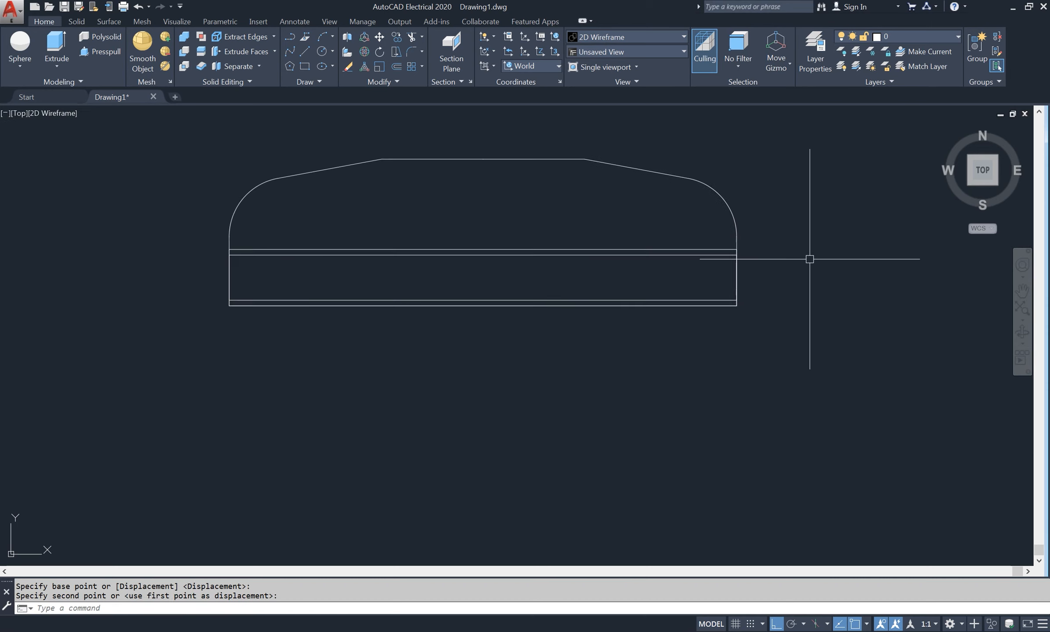
- Switch to the SW Isometric view and move the 90 by 8 rectangle 26 units up along Z
click(972, 182)
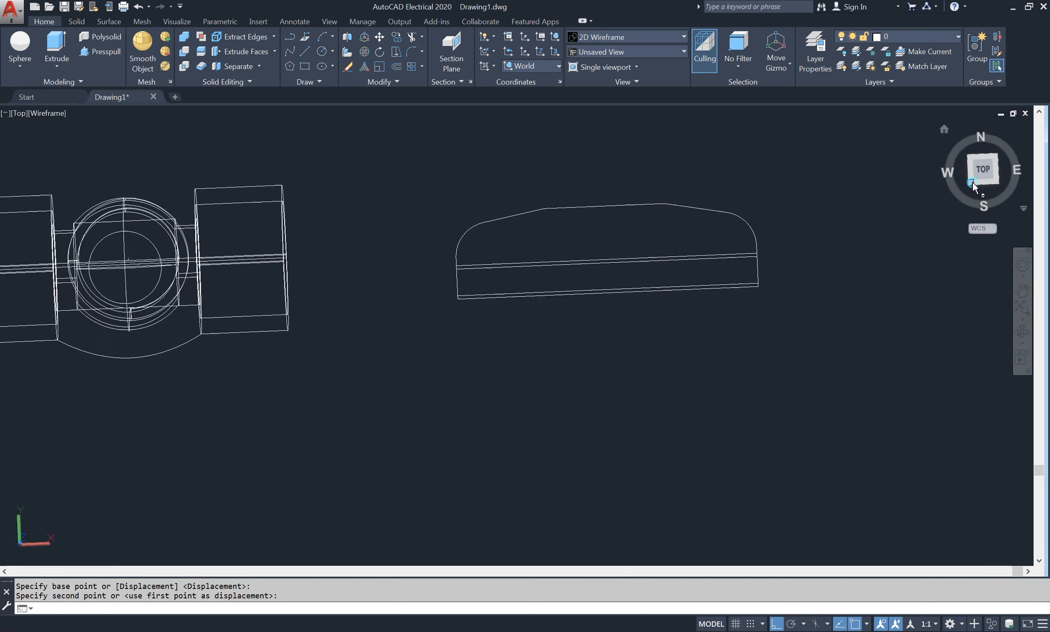
scroll(677, 293, up, 2)
scroll(677, 293, down, 2)
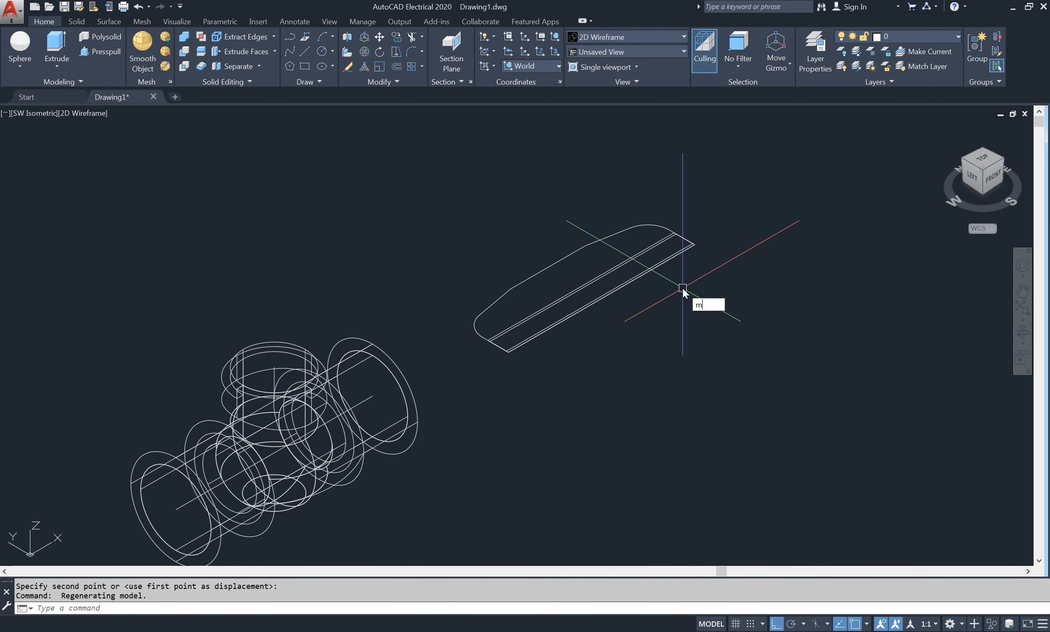
key(Return)
click(643, 274)
key(Return)
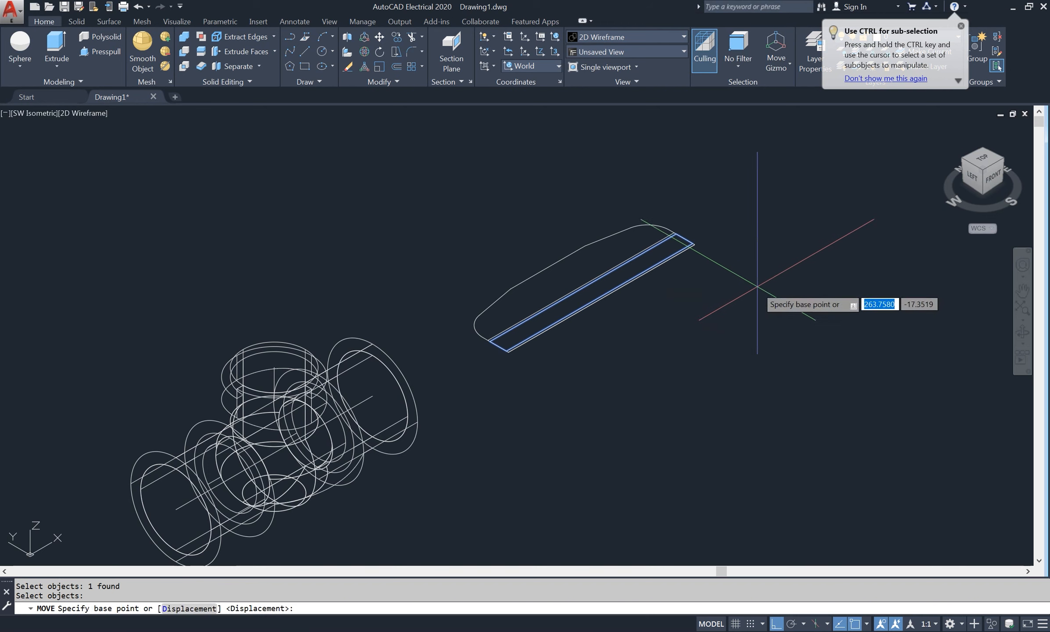
click(757, 287)
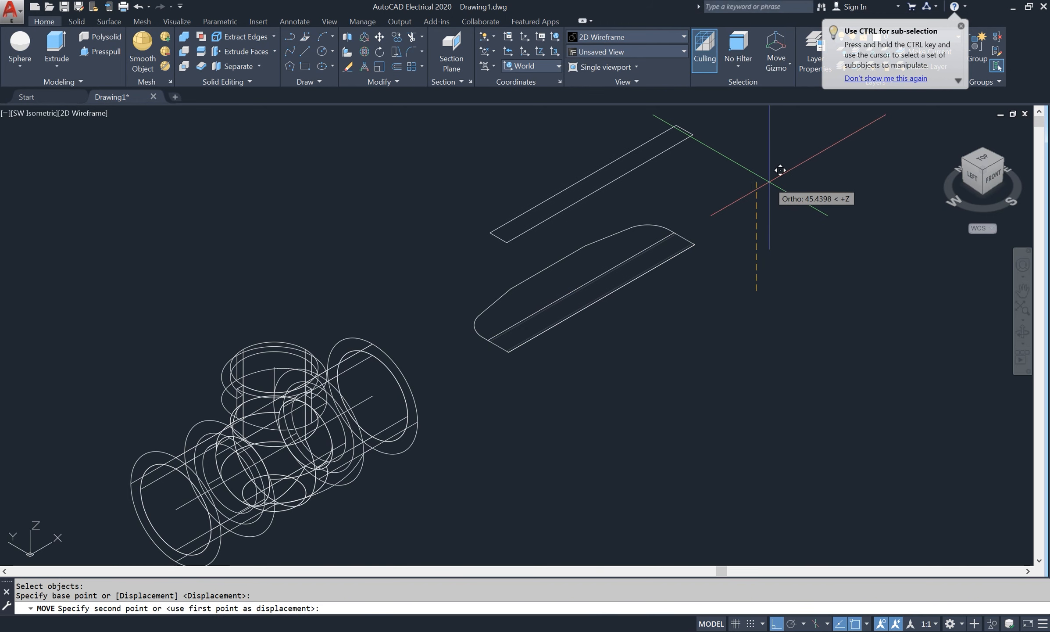
text(26)
key(Return)
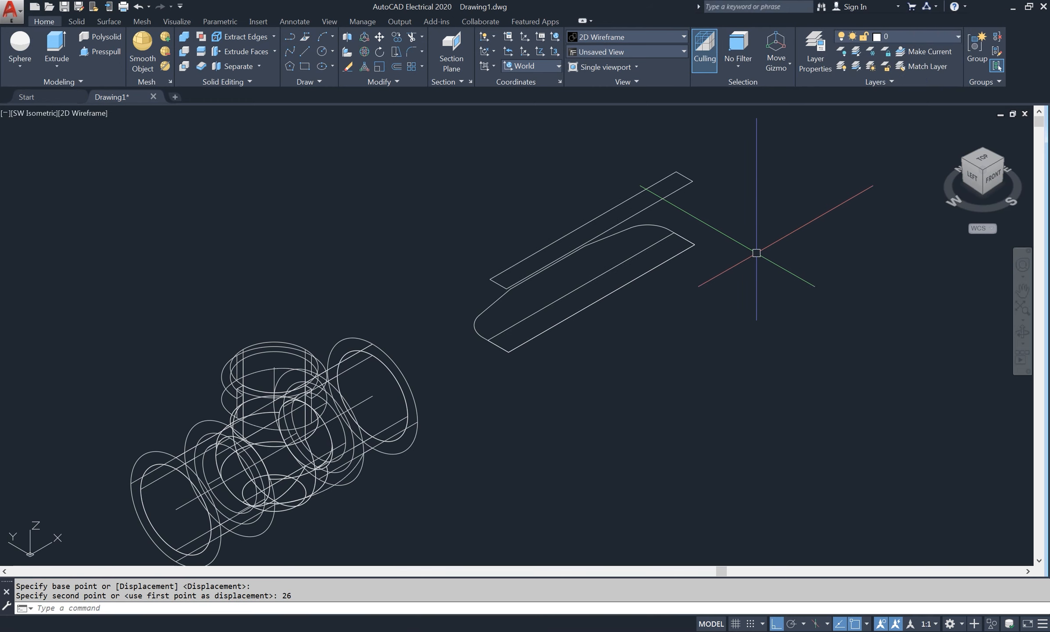
- Rotate the rounded profile 90 degrees in 3D about its long straight base edge so it stands upright
text(ro)
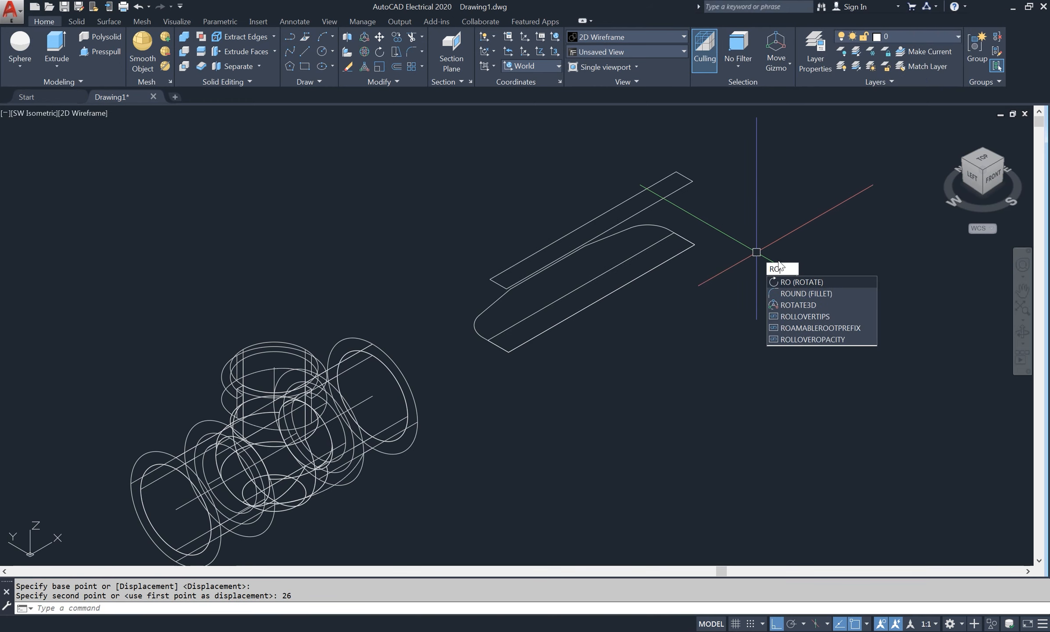
click(802, 306)
click(475, 325)
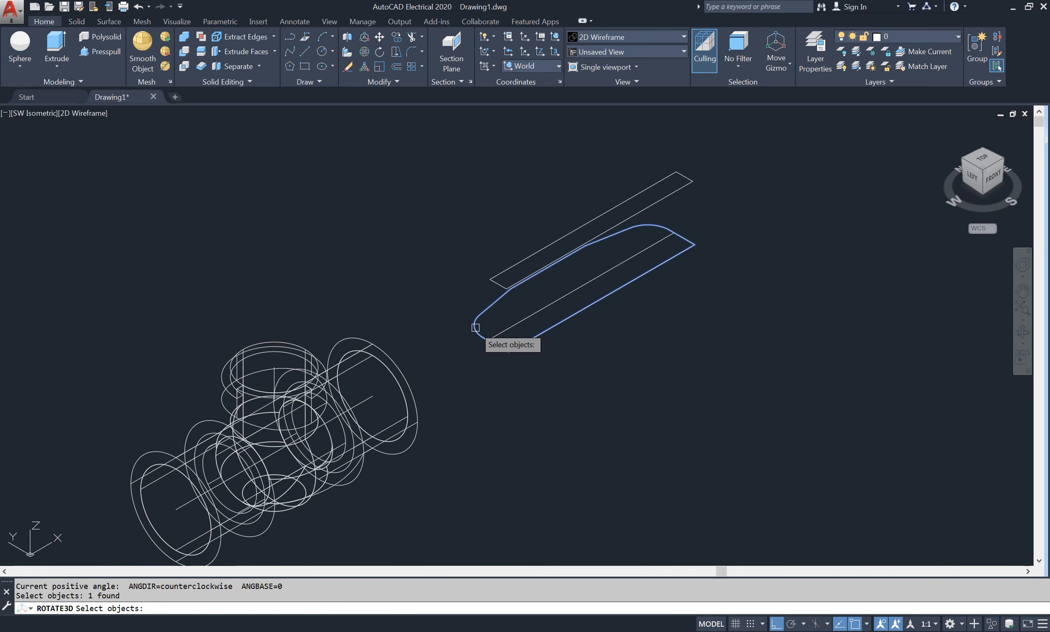
key(Return)
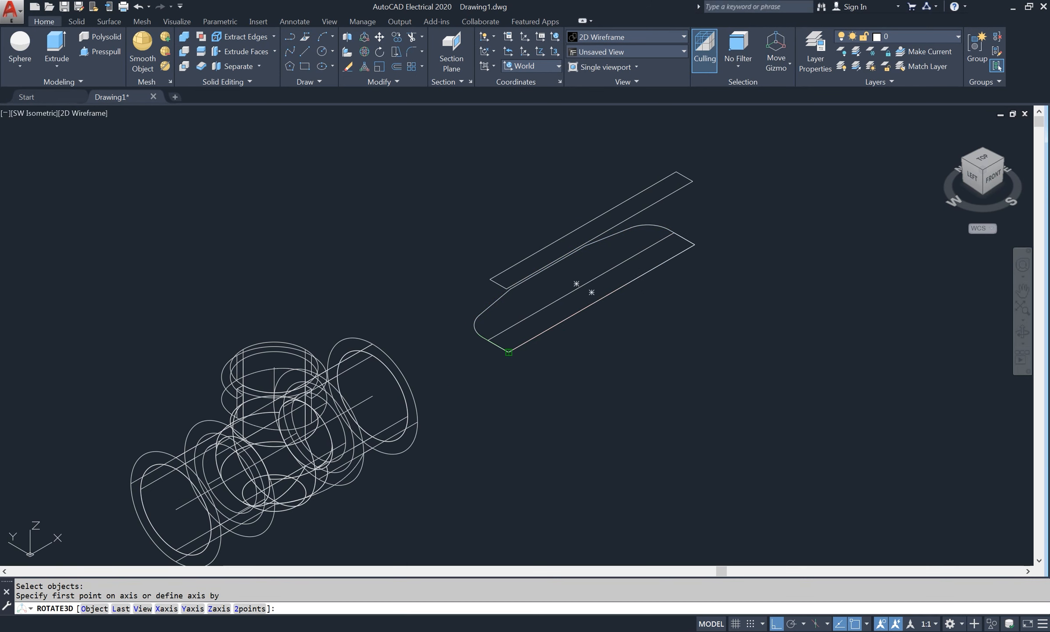
click(509, 351)
click(692, 244)
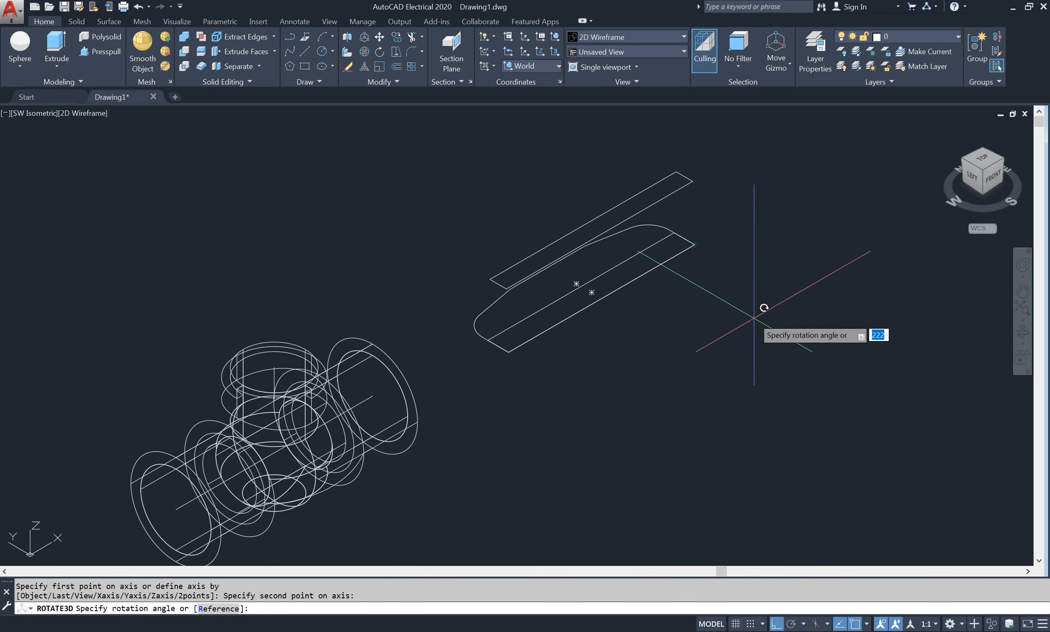
text(90)
key(Return)
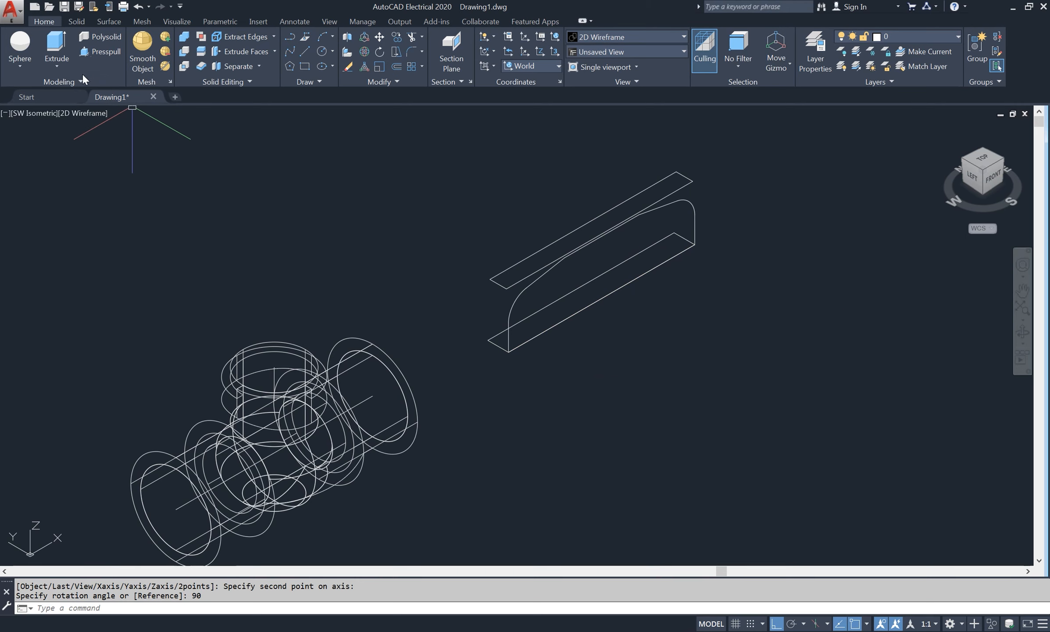
- Loft a solid from the 90 by 10 base rectangle to the raised rectangle using cross sections only
click(56, 67)
click(69, 115)
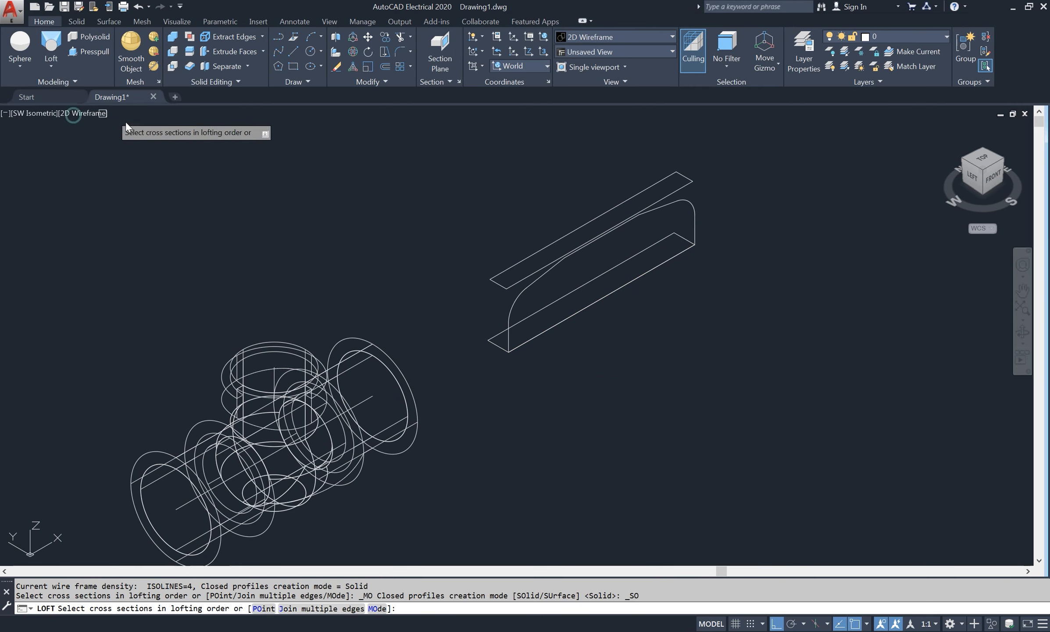
click(490, 345)
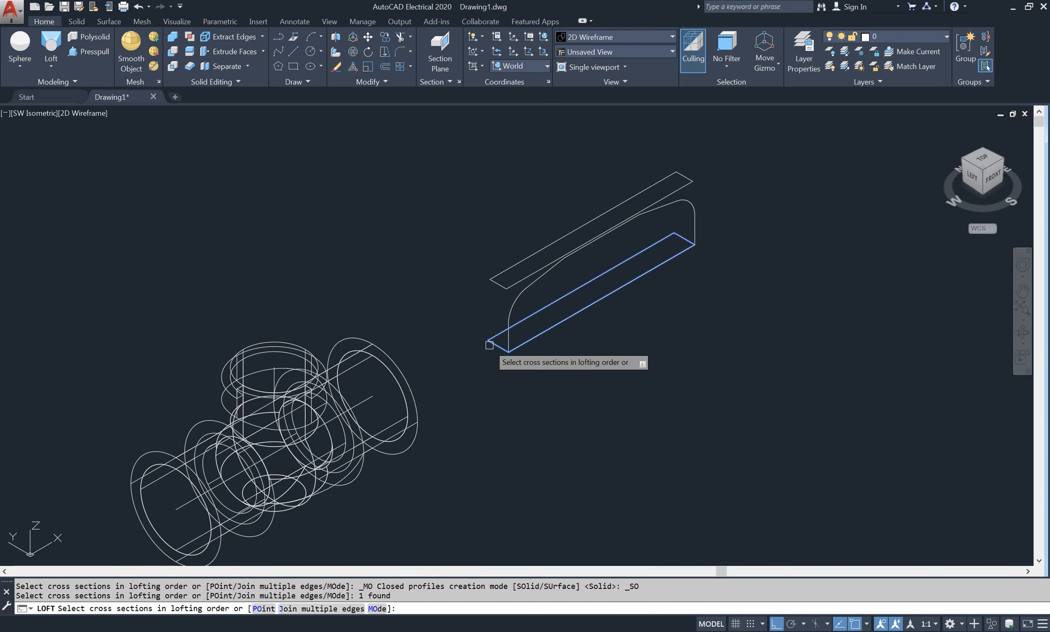
click(496, 285)
right_click(435, 217)
click(466, 226)
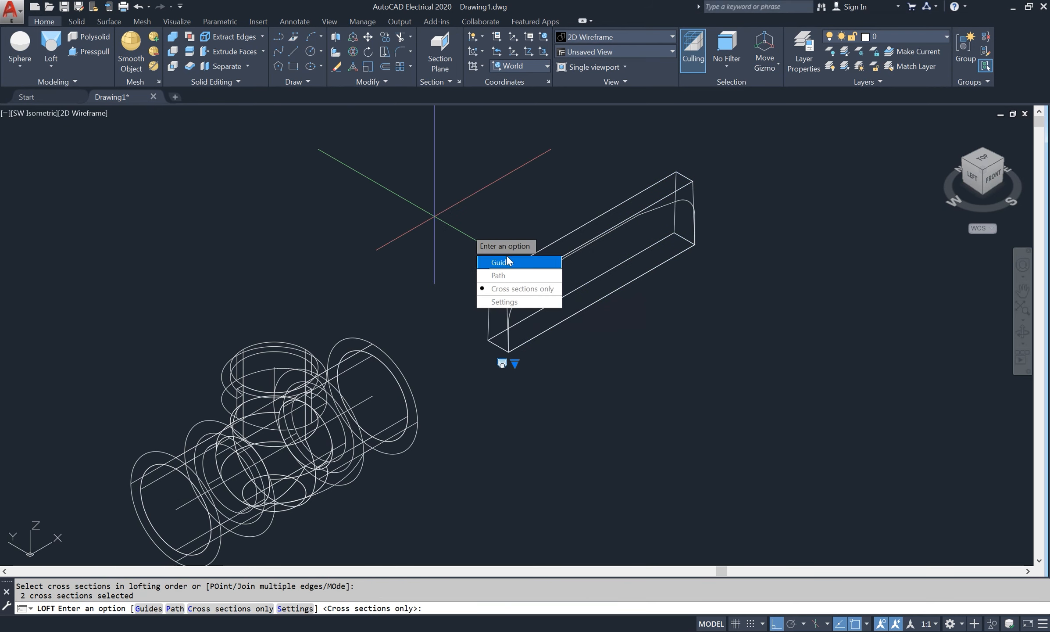
click(505, 288)
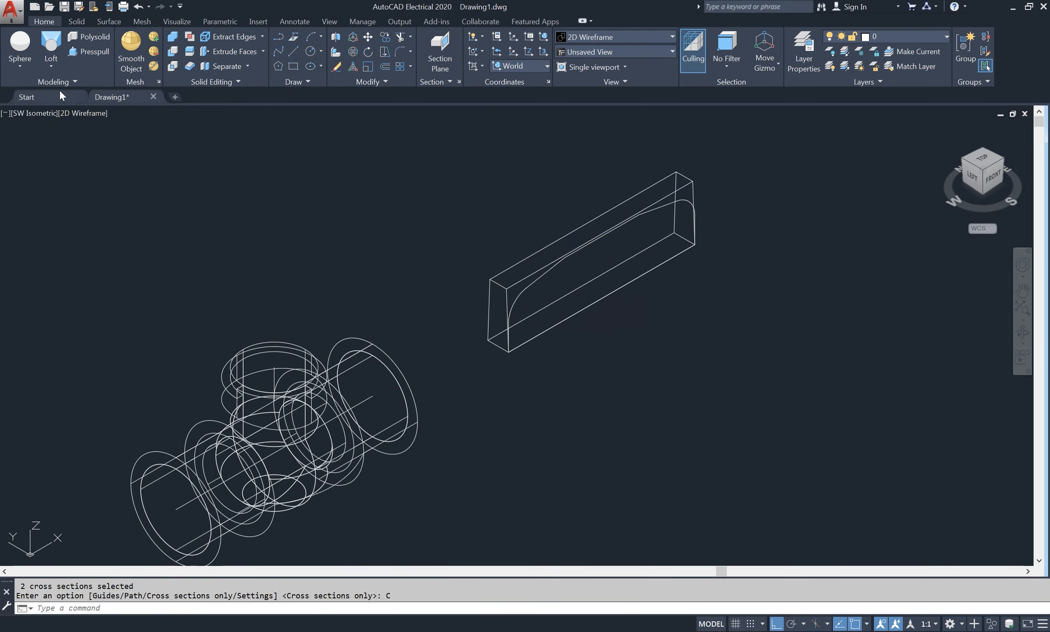
- Extrude the upright rounded profile across the full width of the base rectangle
click(50, 68)
click(51, 86)
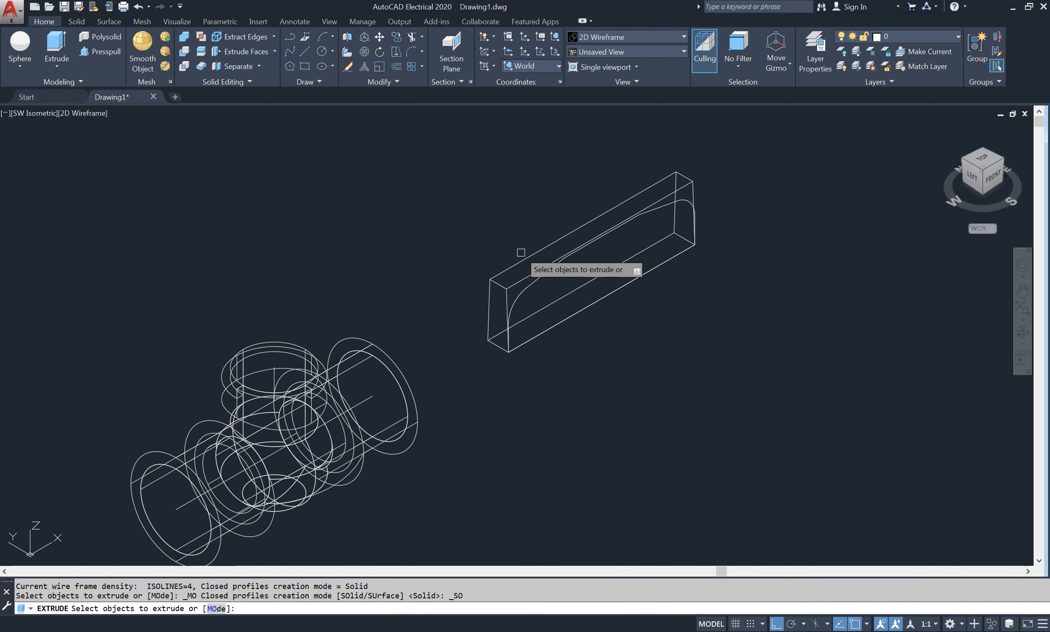
click(533, 283)
right_click(429, 249)
click(440, 258)
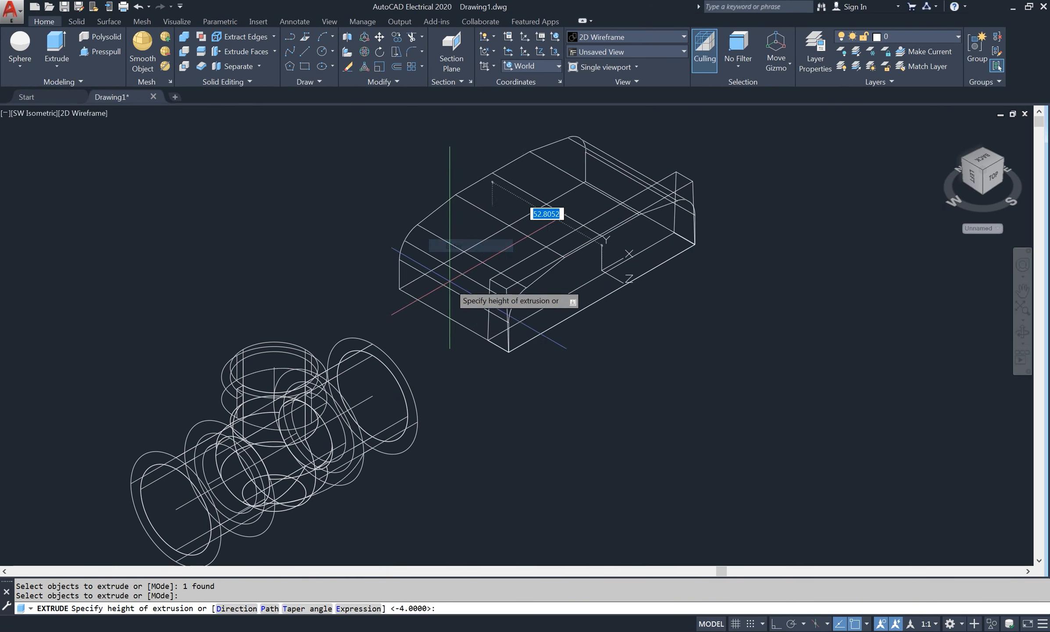
click(496, 345)
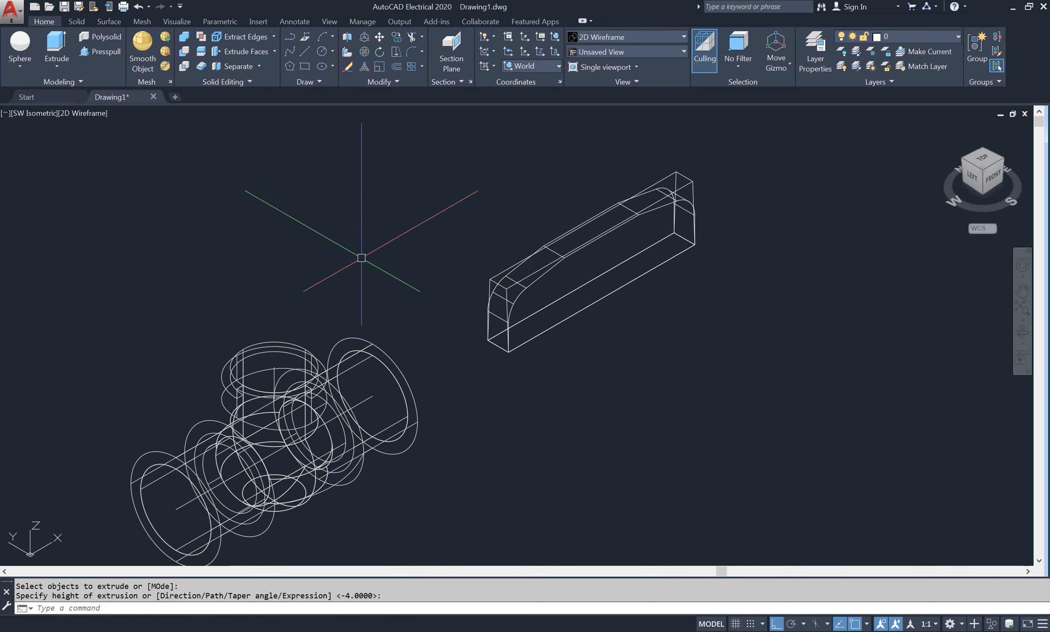
- Display the model in the Shaded visual style and intersect the lofted block with the extruded profile
click(96, 114)
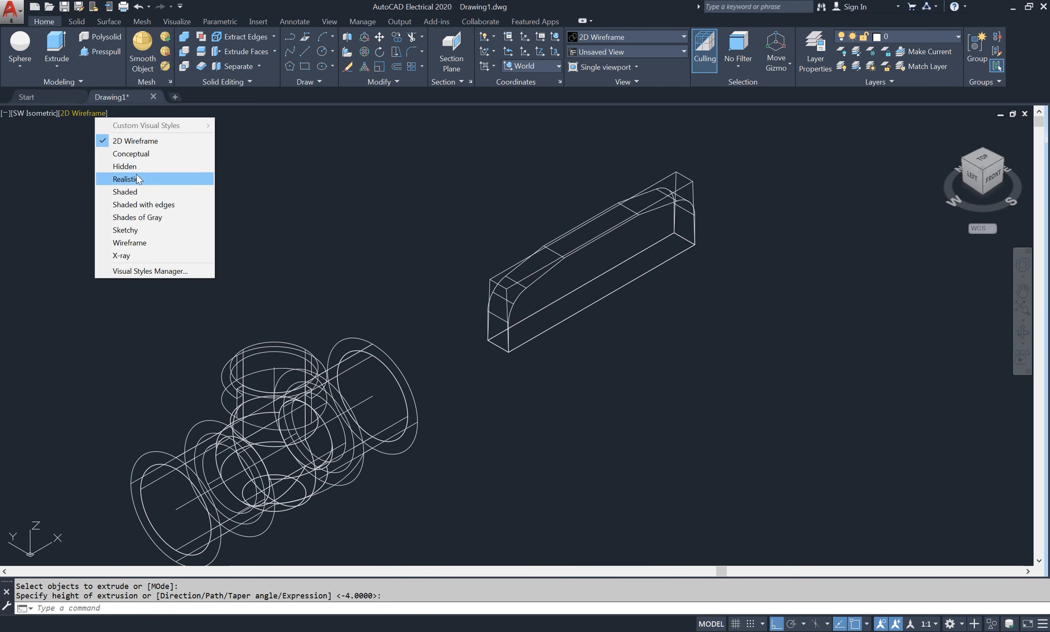
click(138, 189)
scroll(620, 279, up, 2)
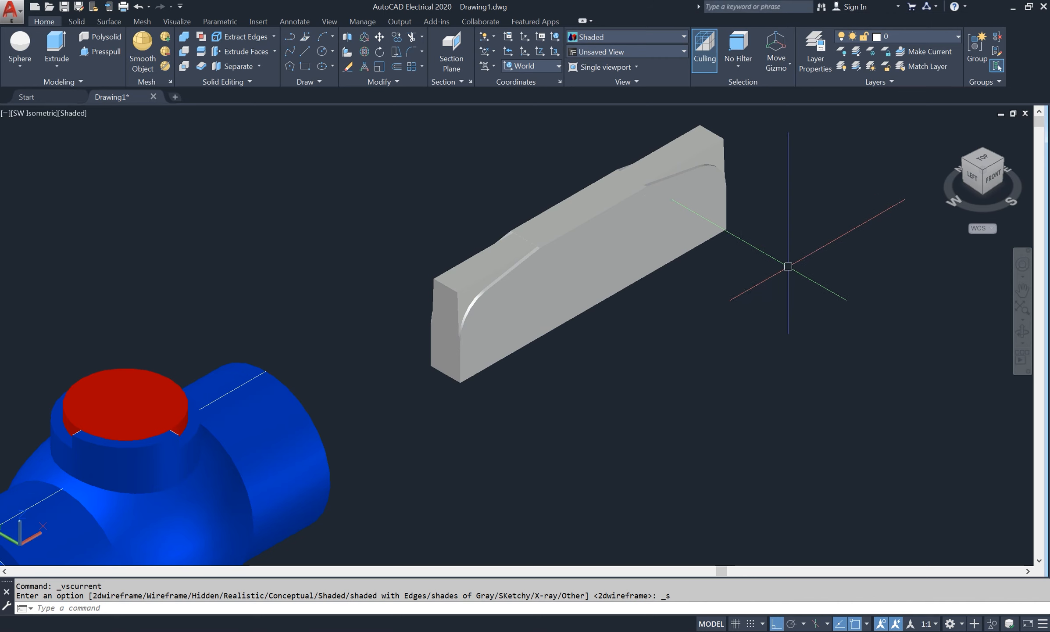
text(i)
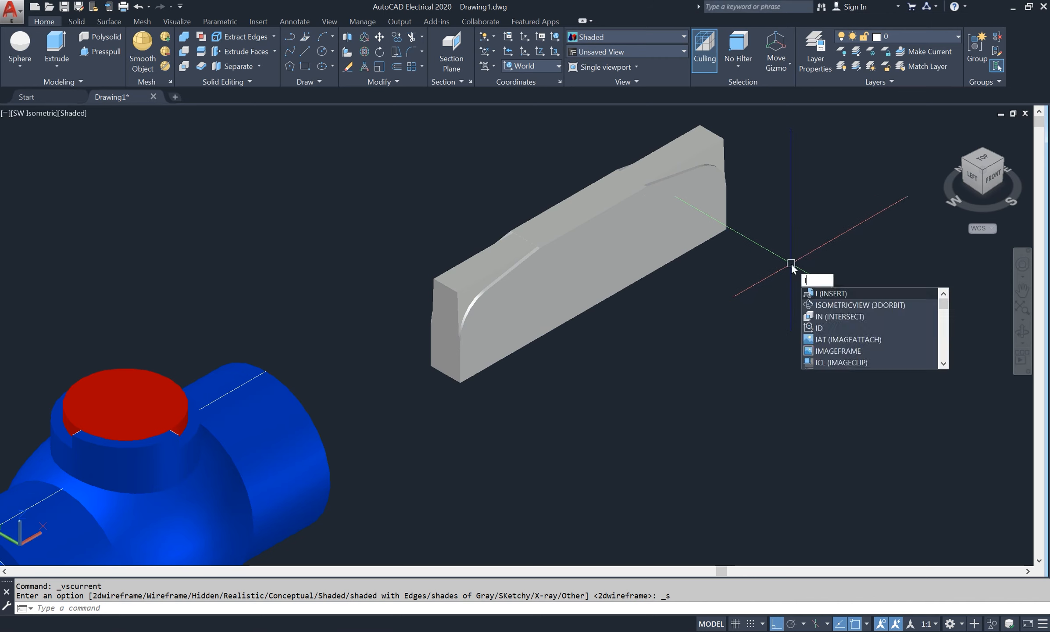
text(n)
key(Return)
click(723, 163)
click(717, 193)
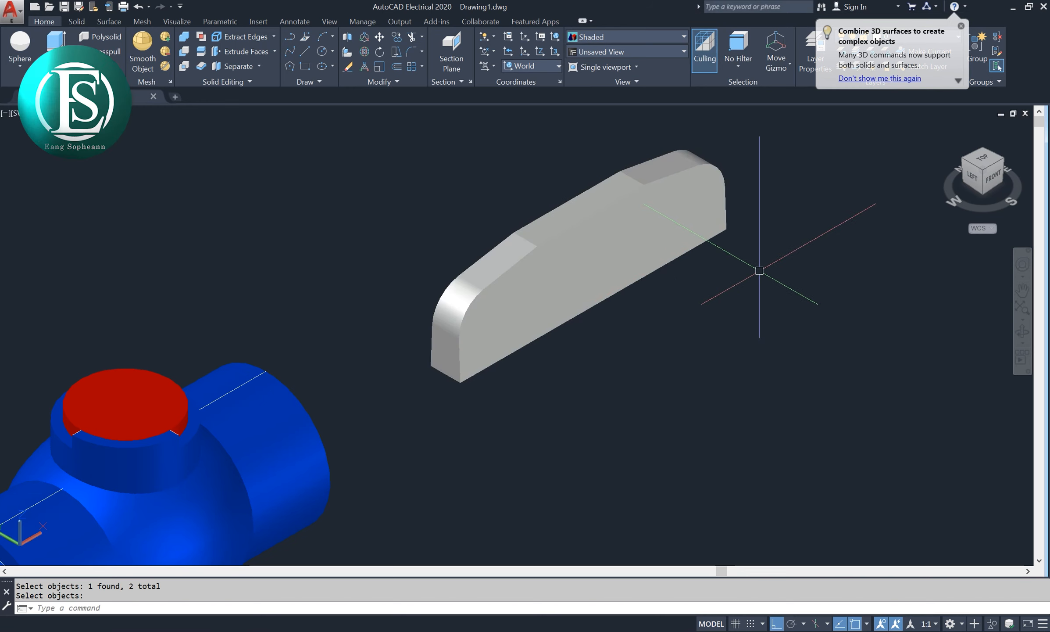
- Return to 2D Wireframe and draw a polyline across the handle's bottom face between its long edges' midpoints
click(89, 112)
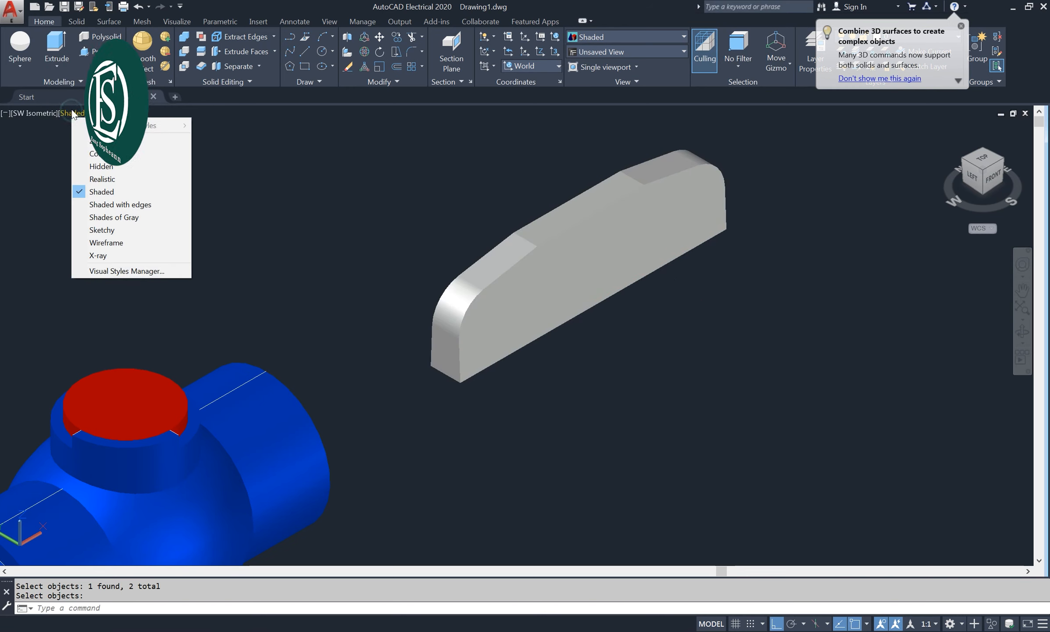
click(176, 136)
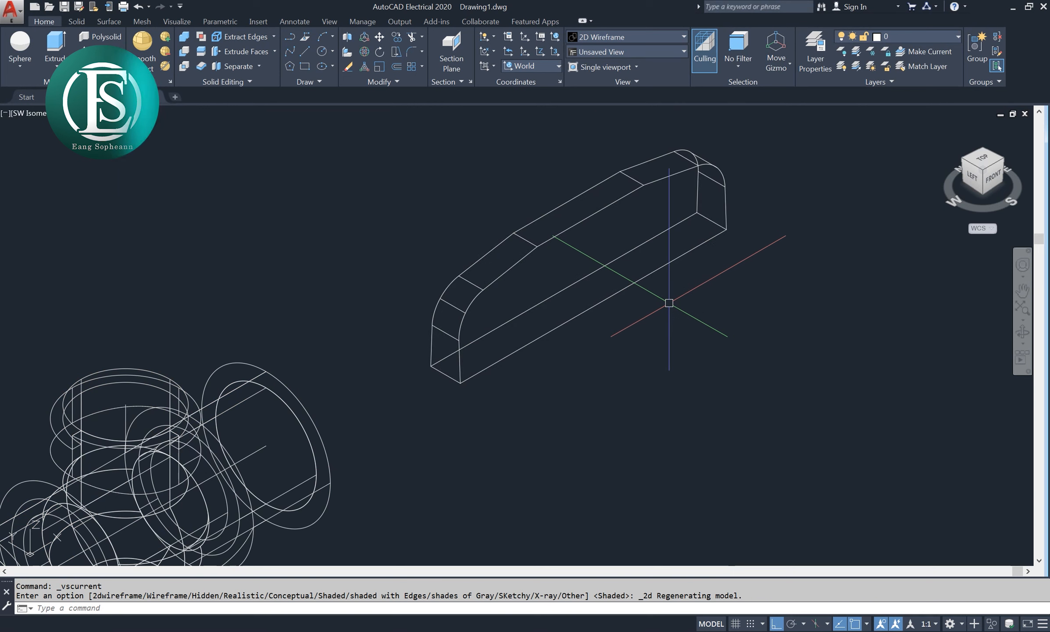
text(PL)
key(Return)
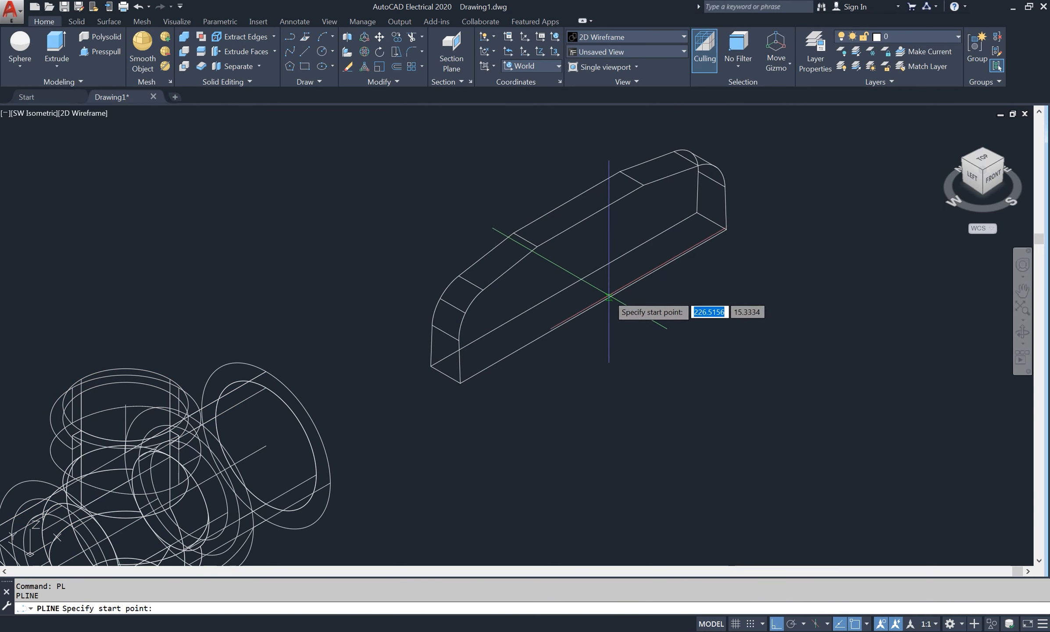
click(563, 289)
key(Return)
- Draw a second polyline across the handle's flat top face between its long edges' midpoints
right_click(542, 154)
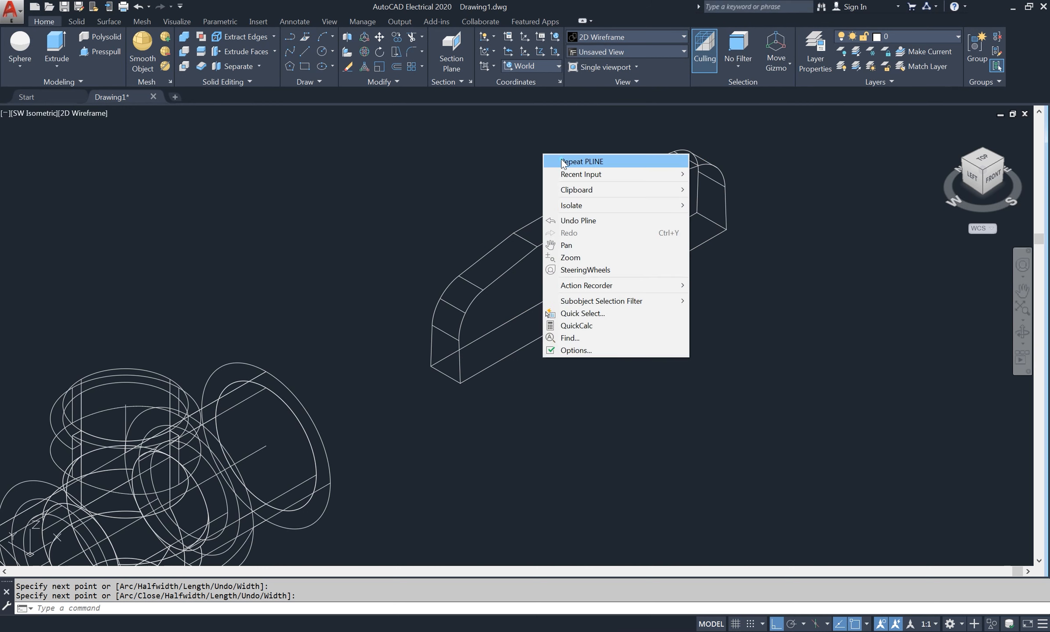
click(564, 156)
click(590, 211)
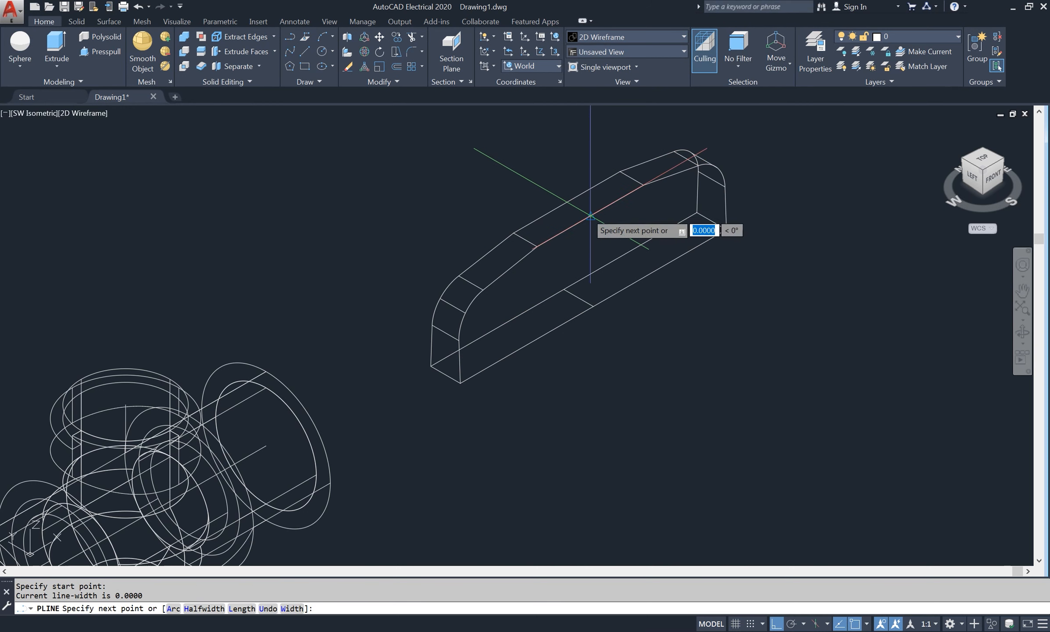
key(Return)
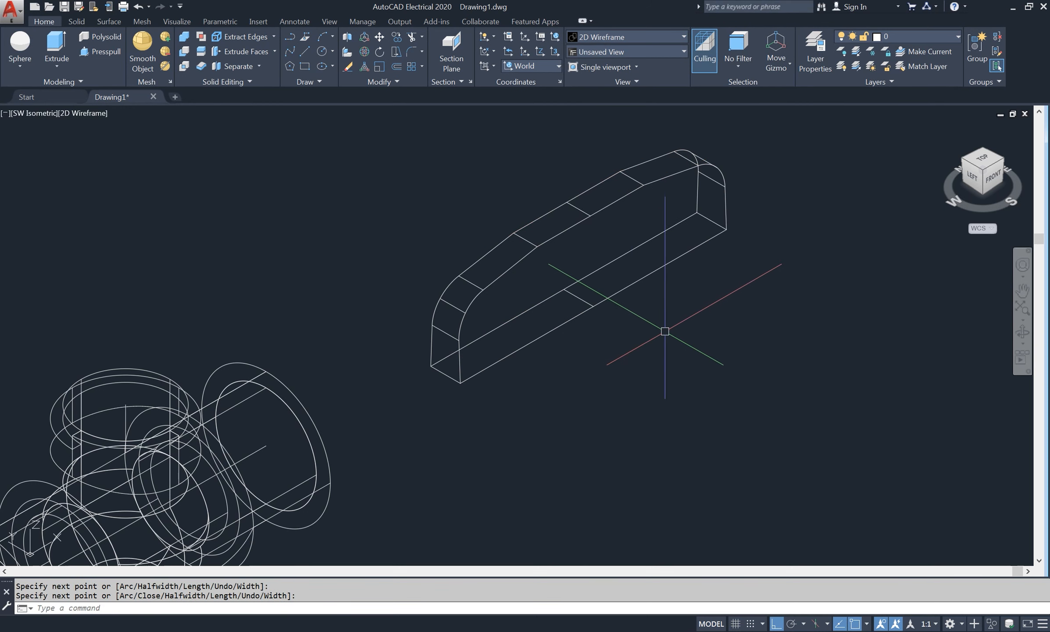
- Draw a circle of diameter 31 centred on the midpoint of the bottom face's cross line
text(c)
key(Return)
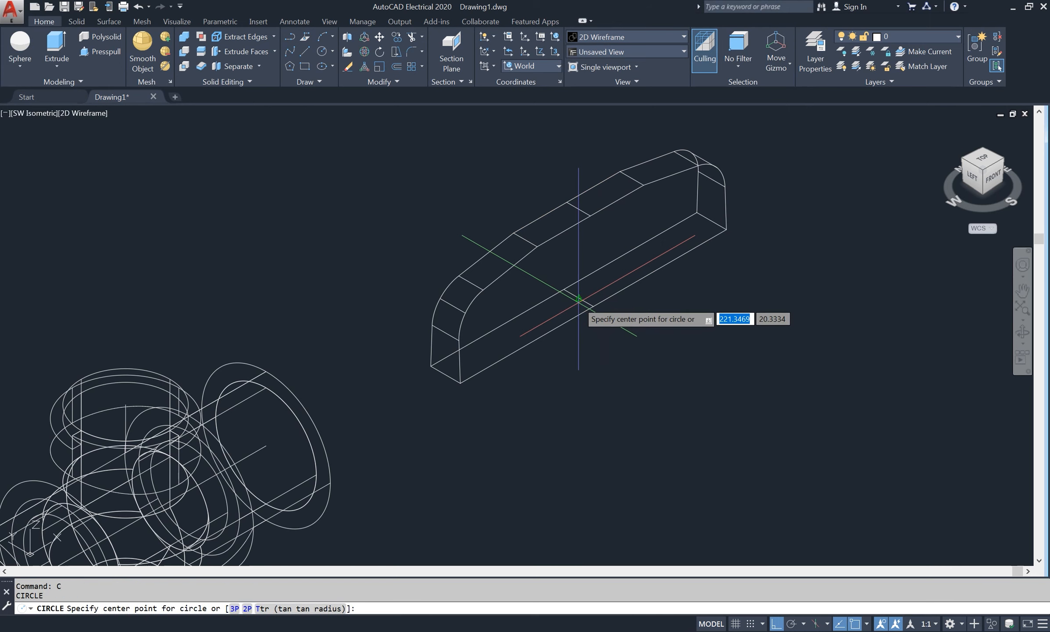
click(578, 298)
text(d)
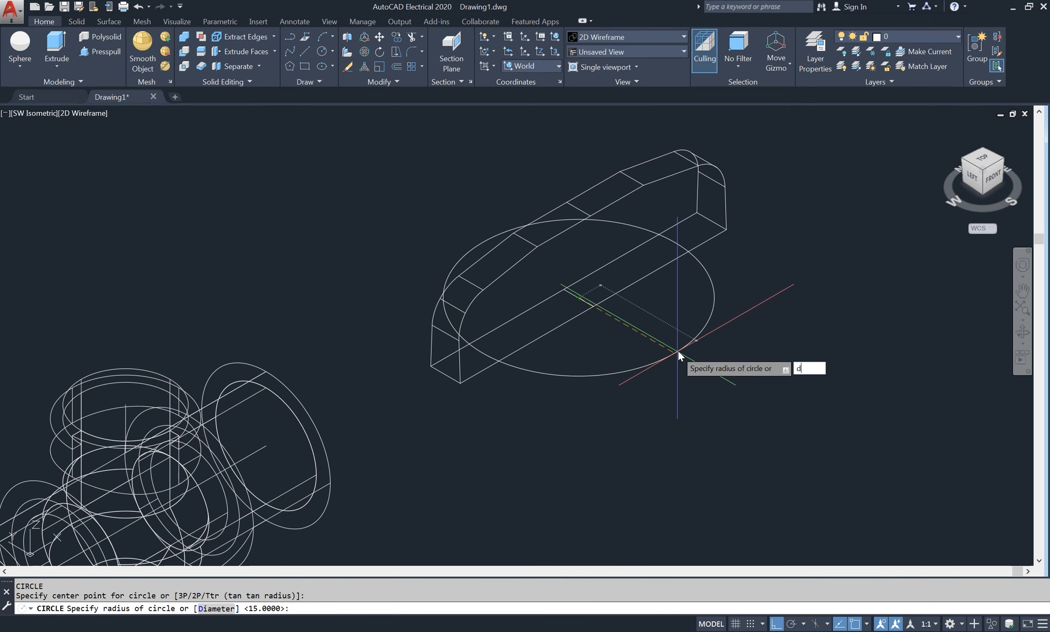
key(Return)
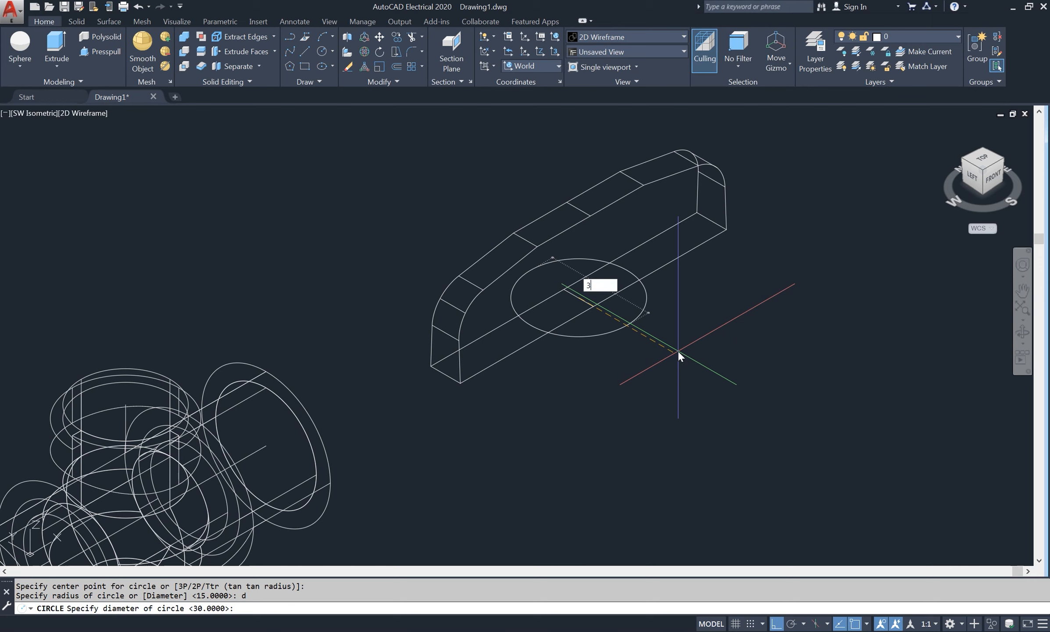
key(Return)
- Draw a circle of diameter 26 centred on the midpoint of the top face's cross line
right_click(488, 183)
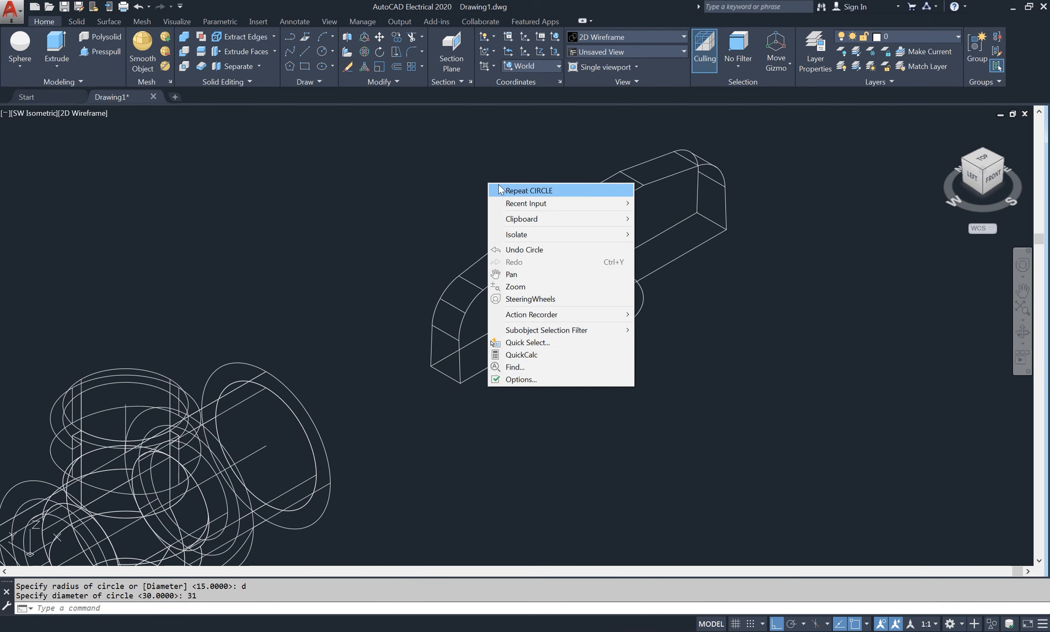
click(504, 189)
click(579, 209)
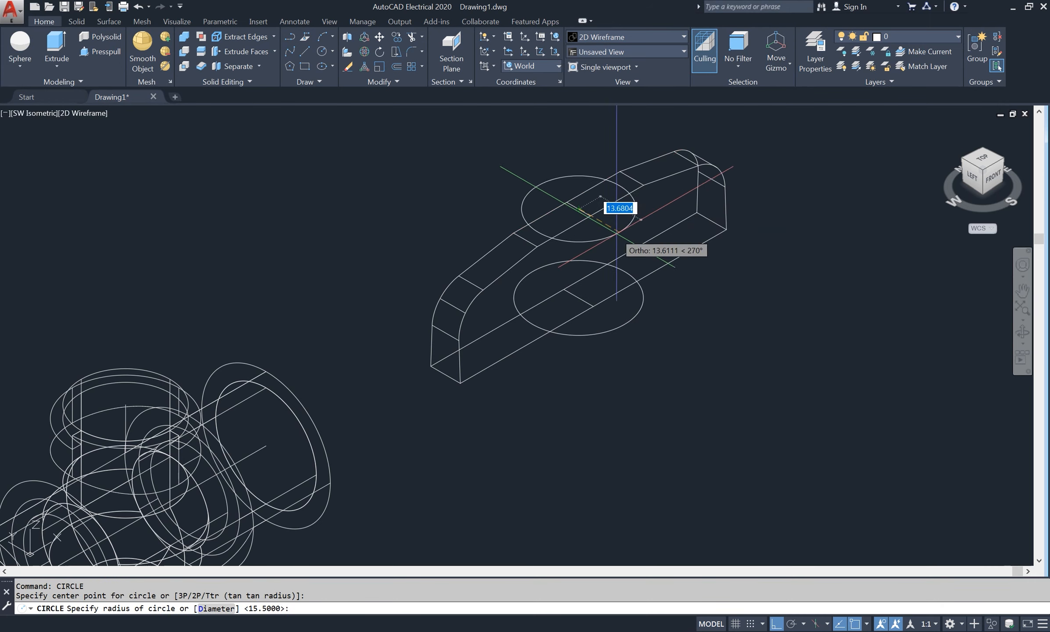
text(d)
key(Return)
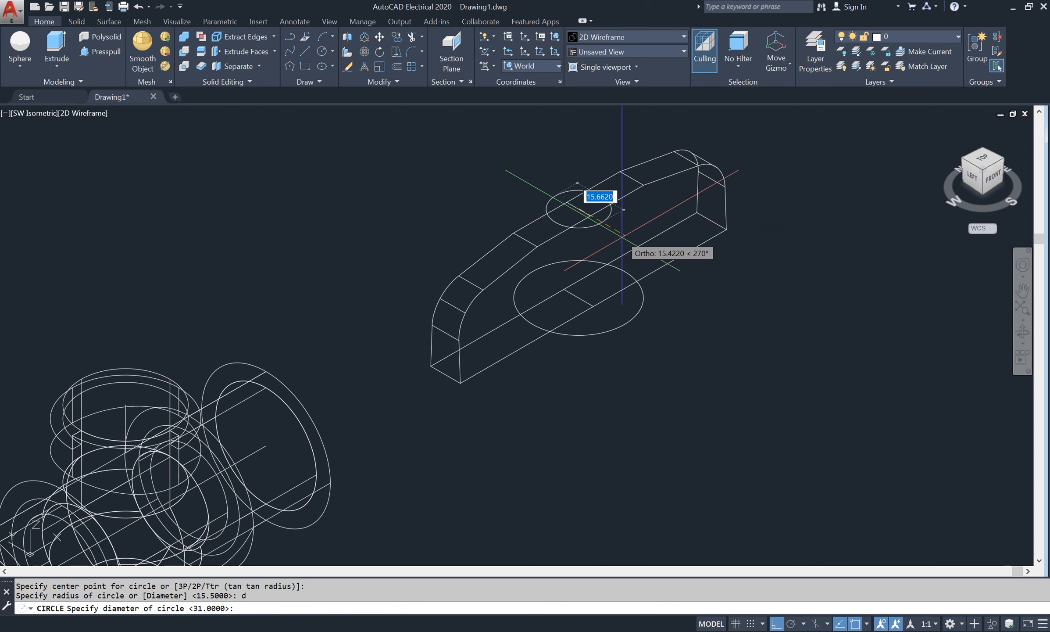
text(26)
key(Return)
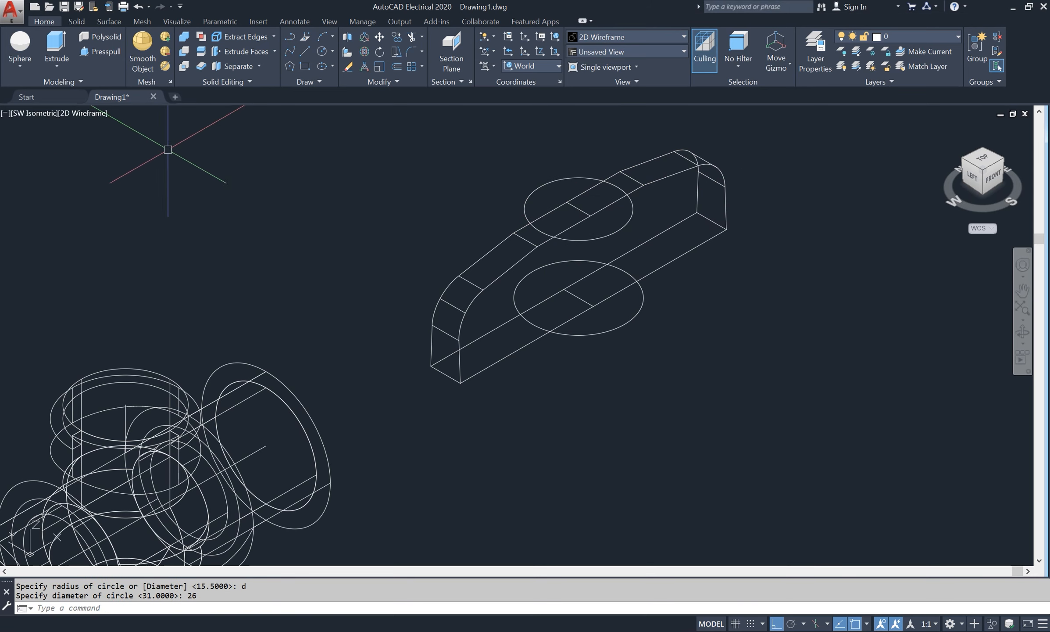
- Loft a solid hub between the 26 and 31 diameter circles on the handle, using cross sections only
click(61, 70)
click(79, 110)
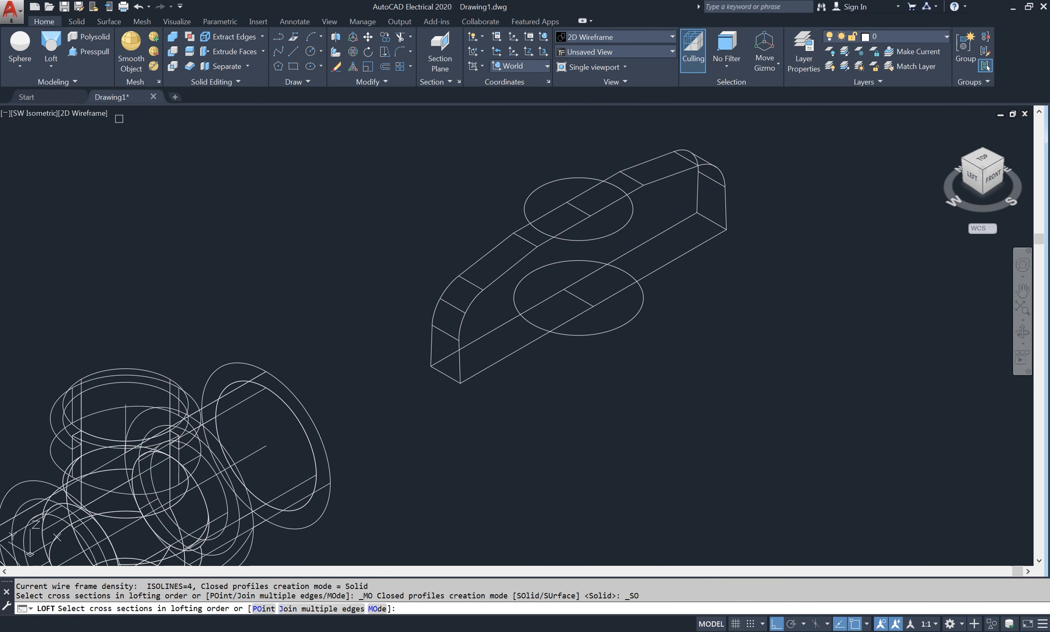
click(567, 241)
click(551, 263)
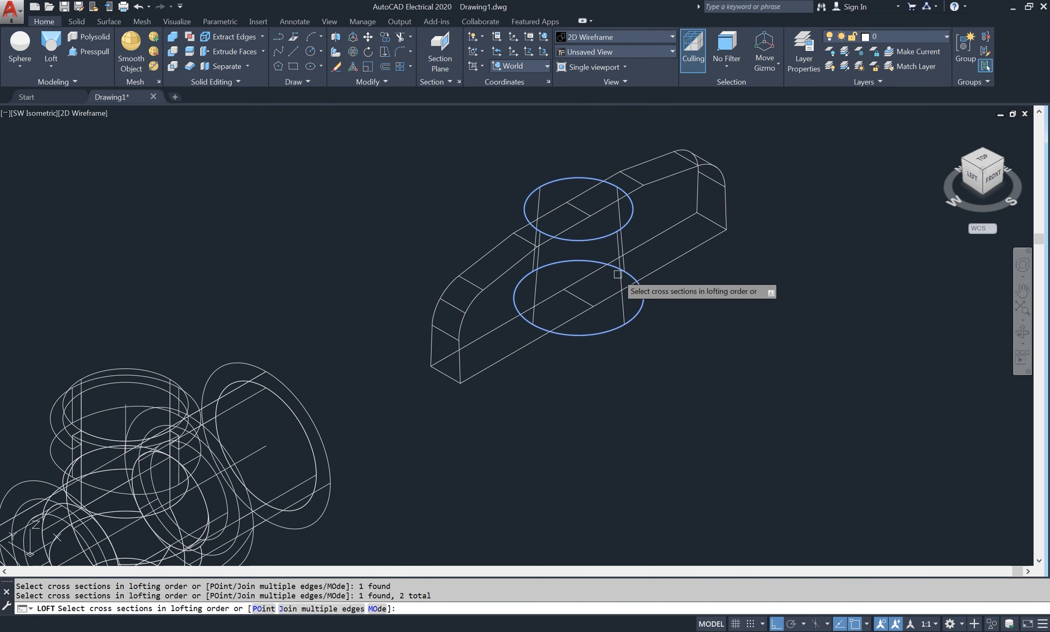
key(Return)
click(854, 377)
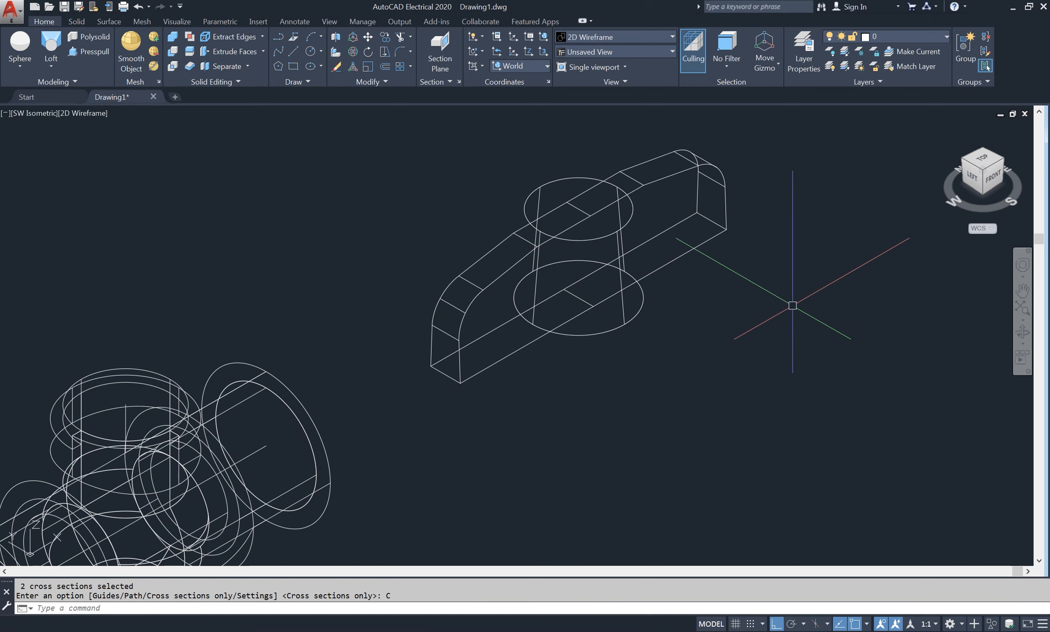
- Switch to the Shaded visual style and fillet the hub's top circular edge with radius 2
click(105, 114)
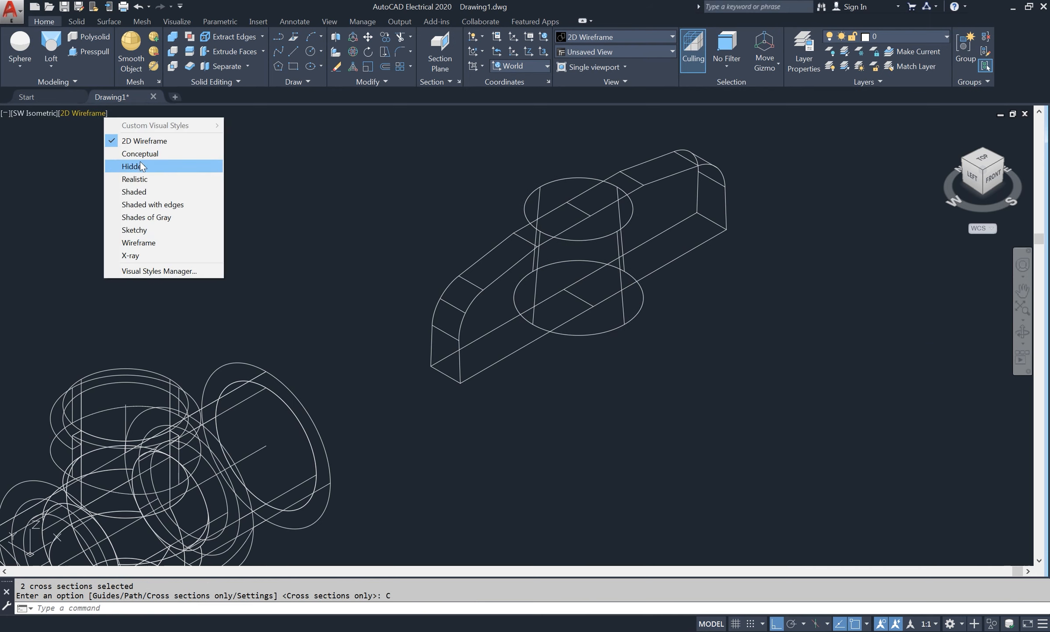
click(153, 192)
scroll(454, 224, up, 2)
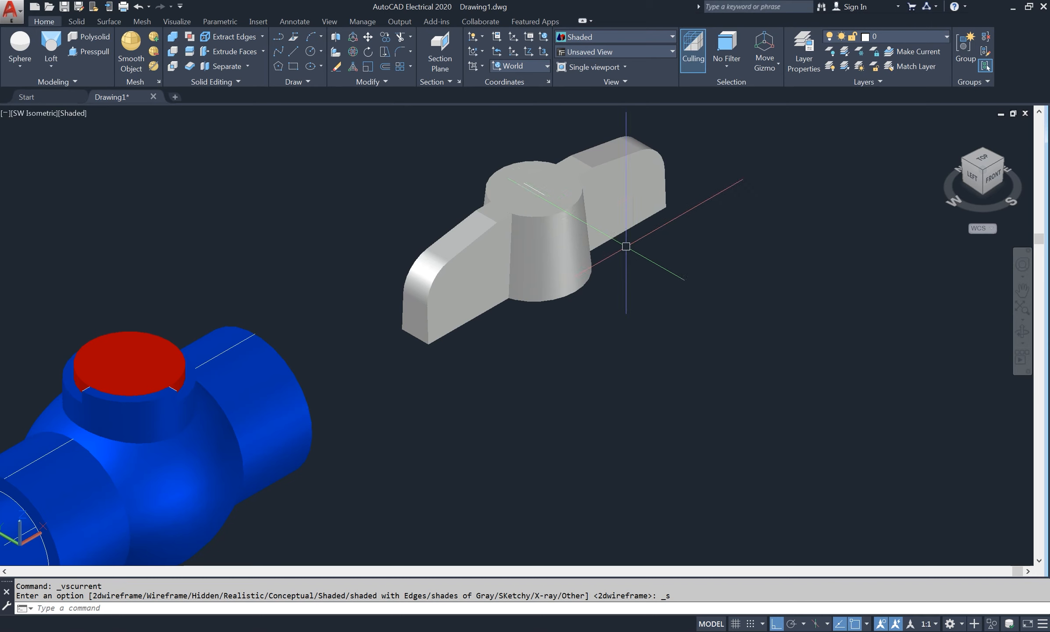
key(Return)
text(r)
key(Return)
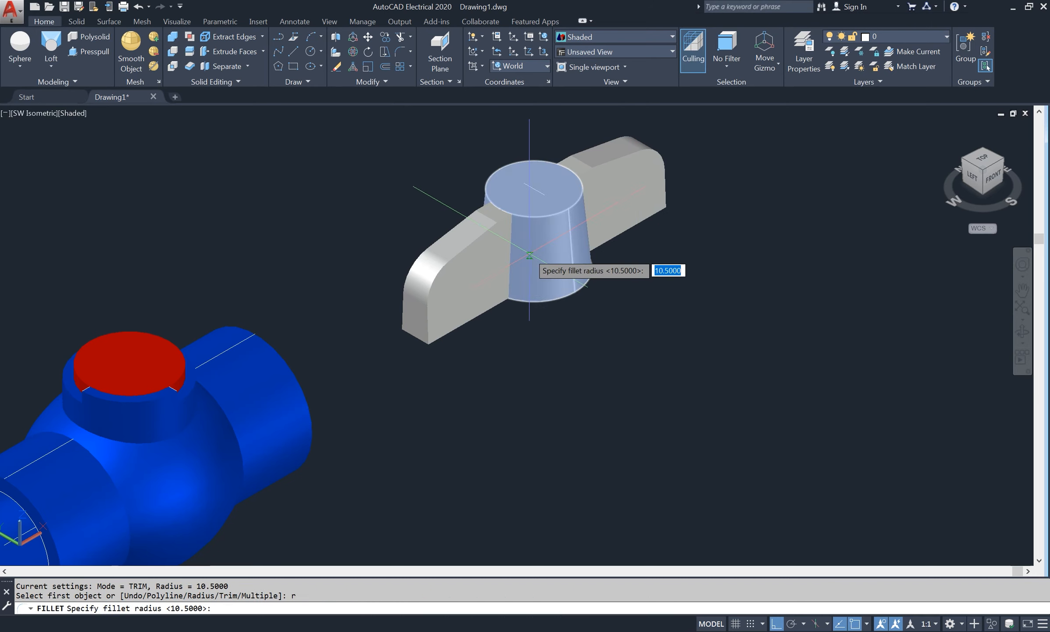
key(Return)
click(545, 214)
key(Return)
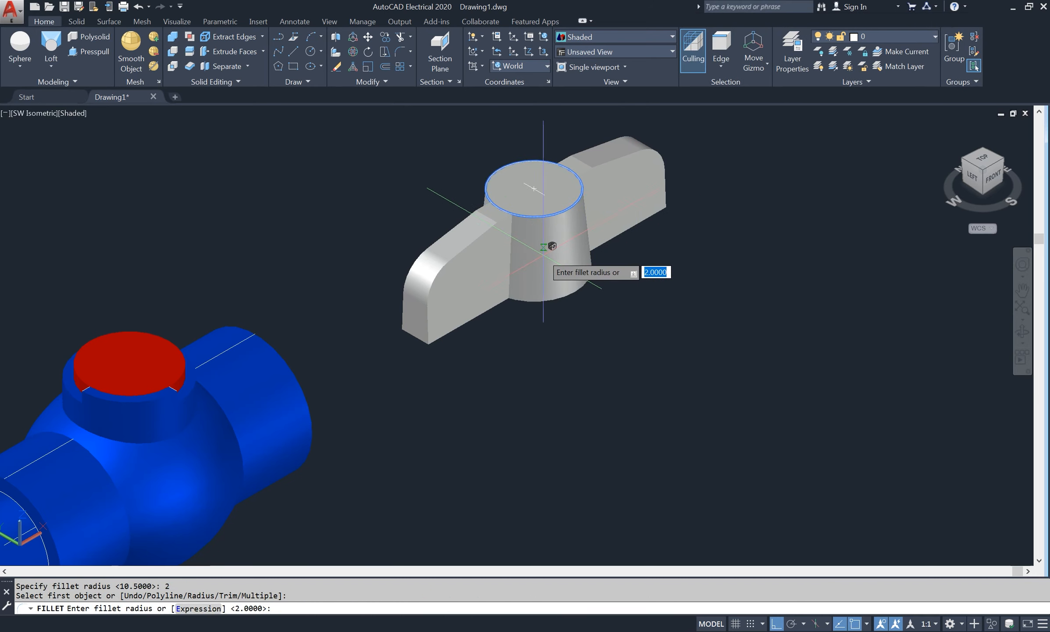
key(Return)
- Fillet the handle's long upper edges and vertical end edges on both sides with radius 2, using a SE Isometric view
right_click(394, 162)
click(428, 172)
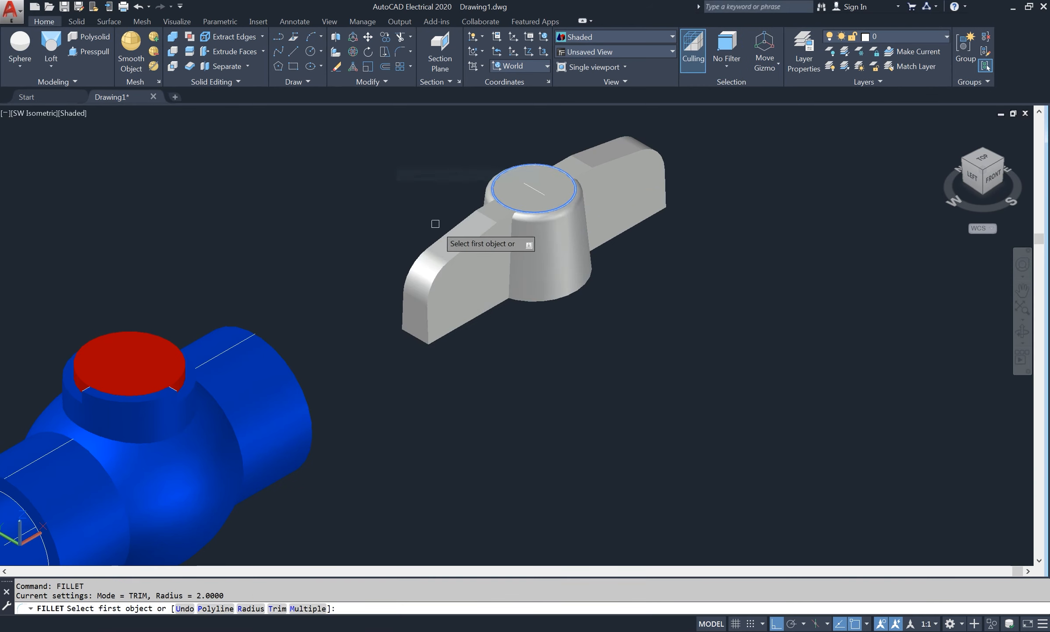
click(465, 244)
key(Return)
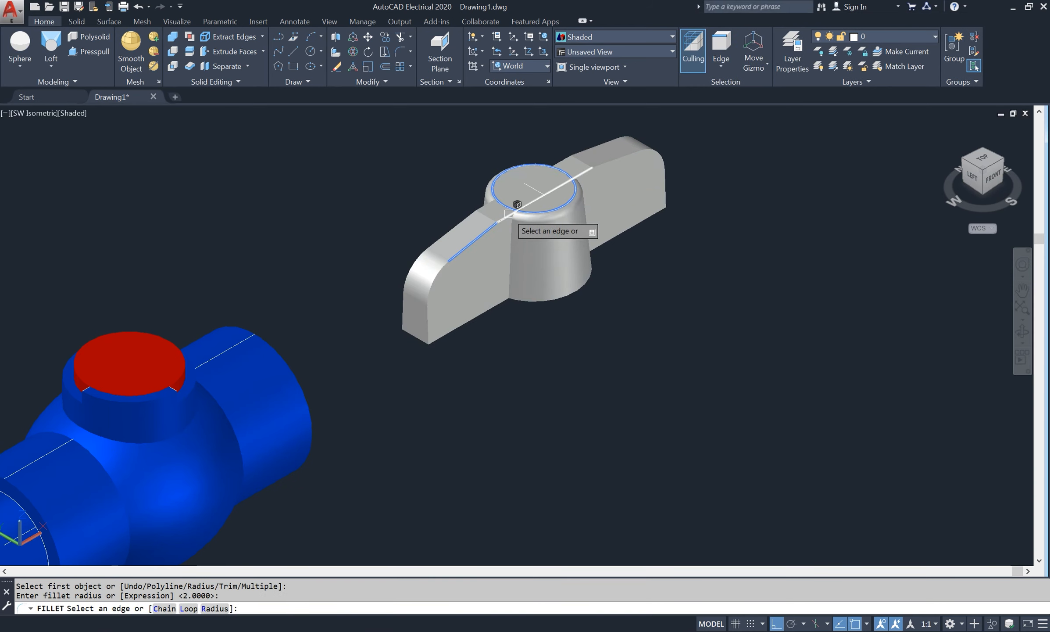
click(508, 215)
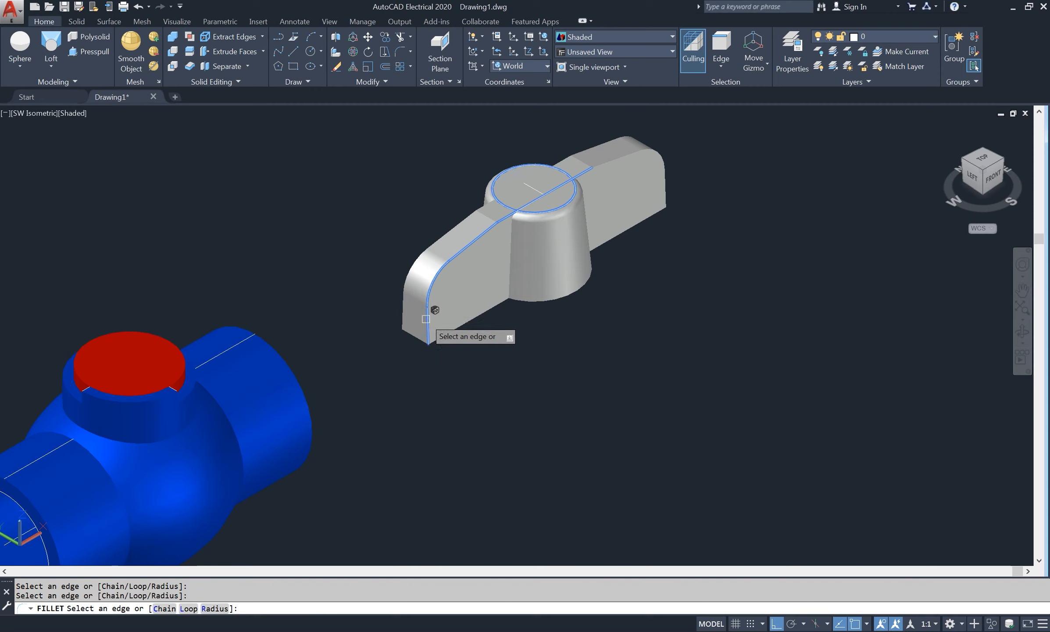
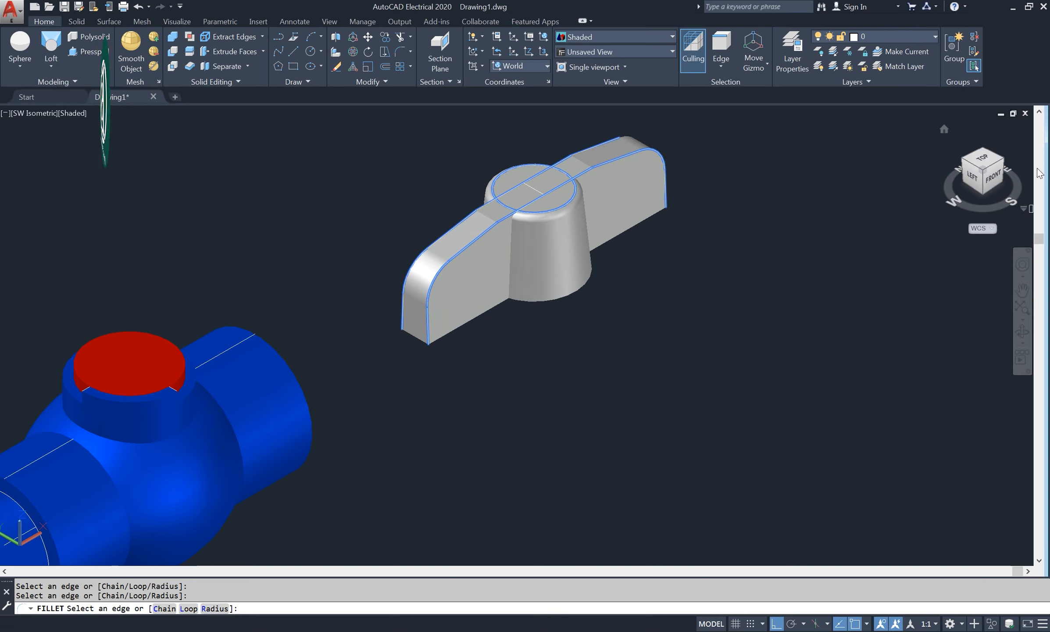
click(1003, 164)
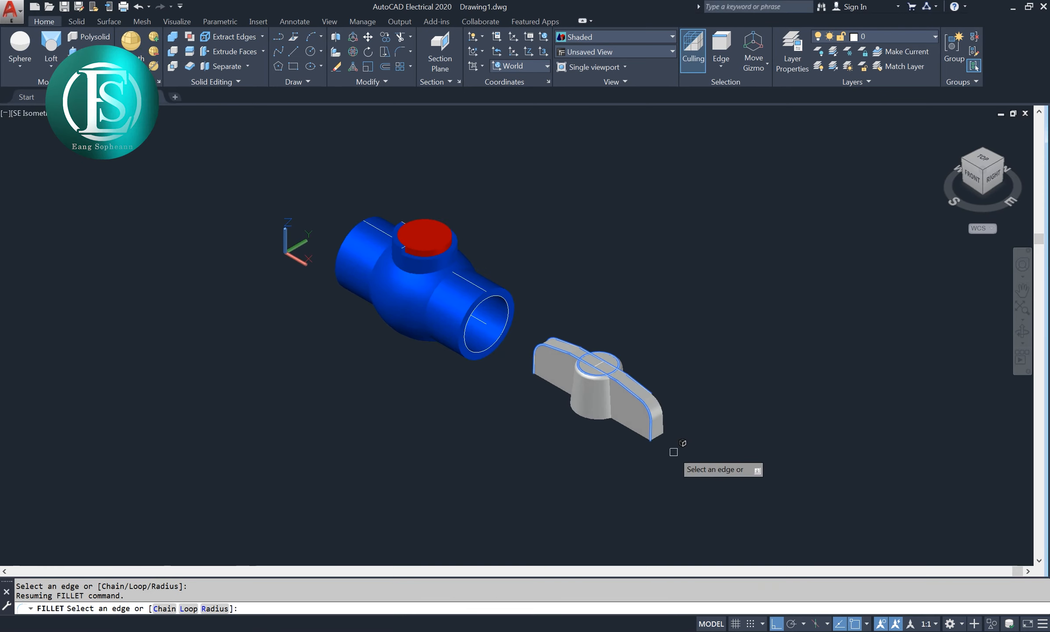
scroll(650, 353, up, 5)
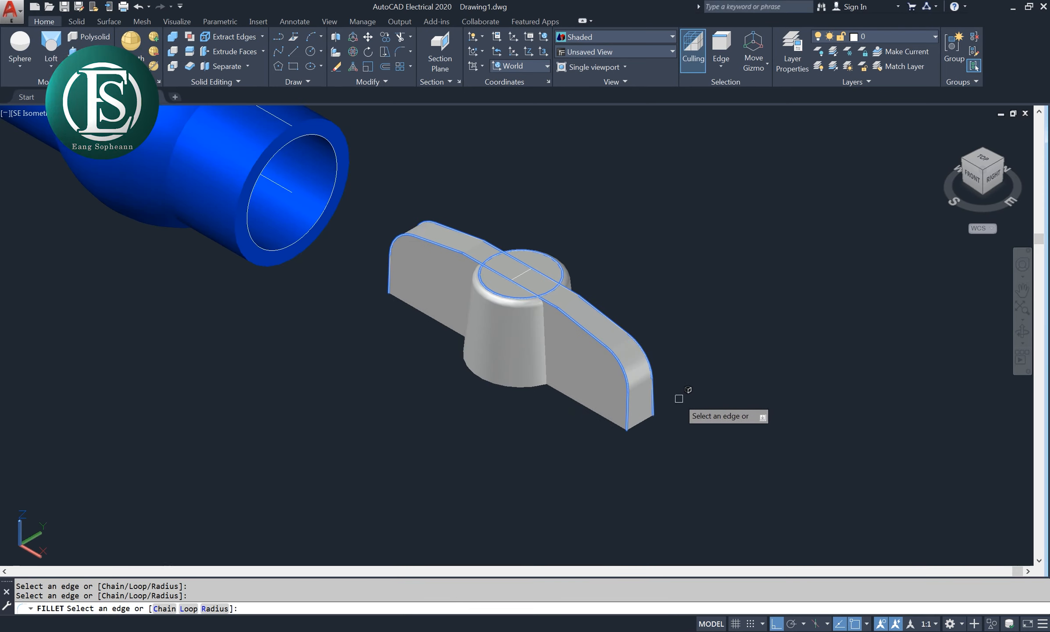
key(Return)
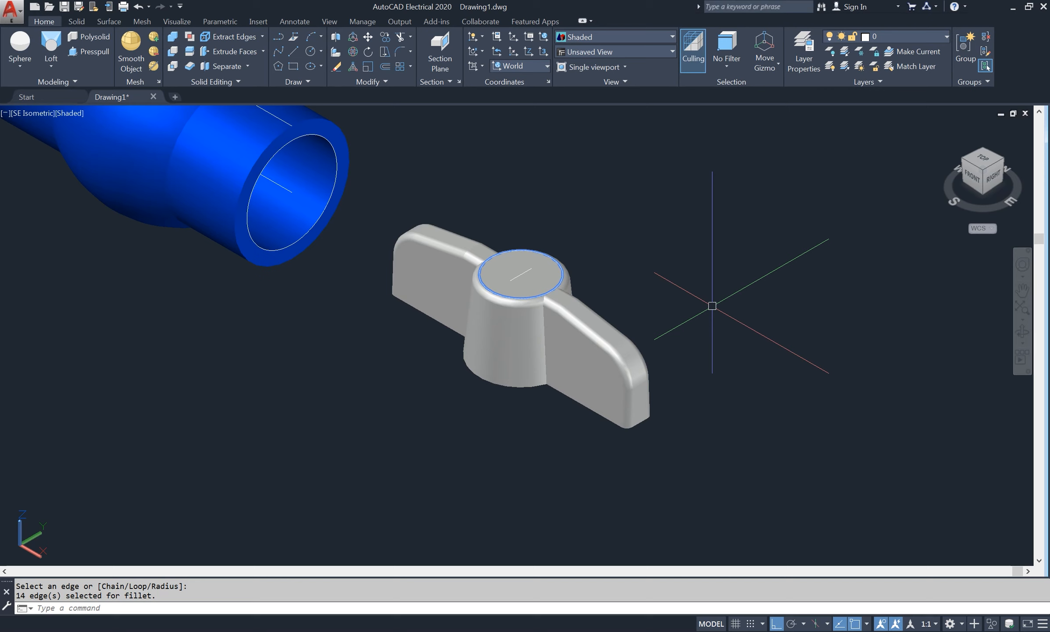
- Union the handle and the hub into a single solid
text(uni)
key(Return)
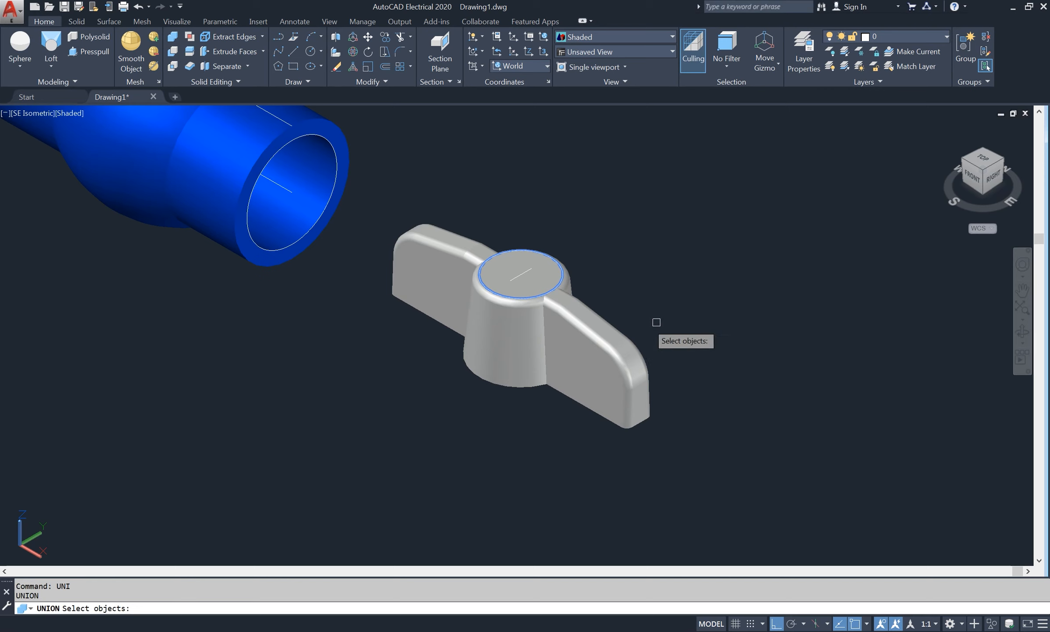
click(604, 342)
click(518, 334)
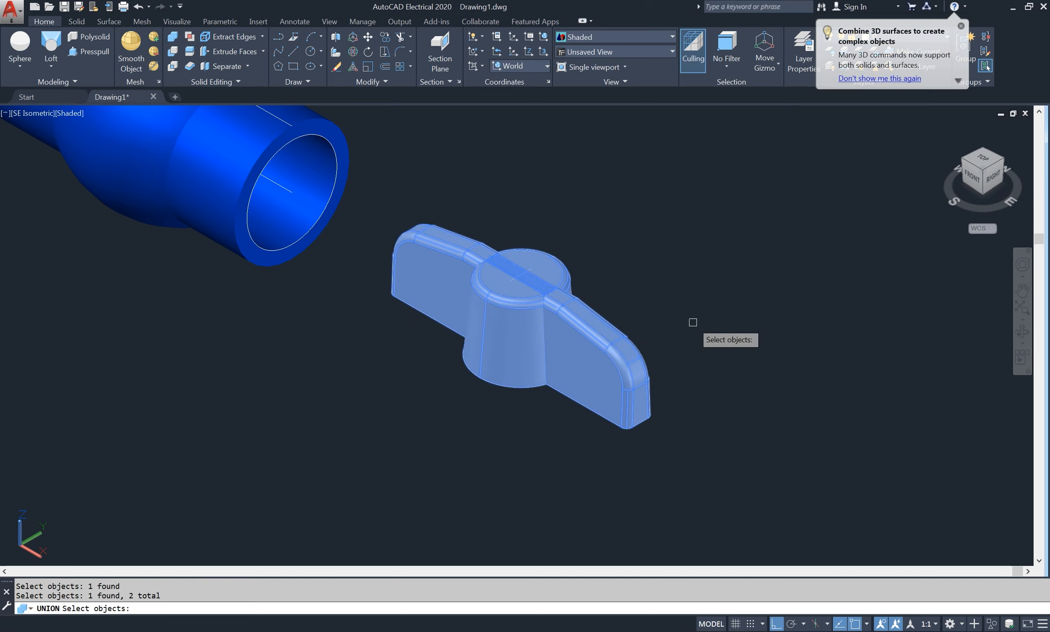
key(Return)
scroll(617, 319, down, 3)
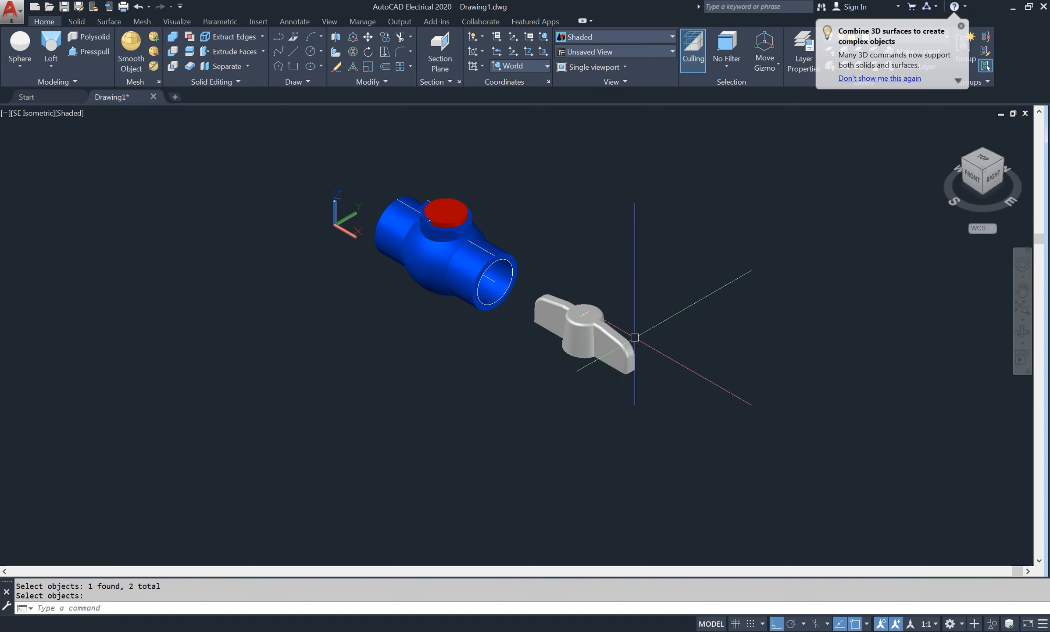
middle_drag(608, 315, 669, 315)
key(Return)
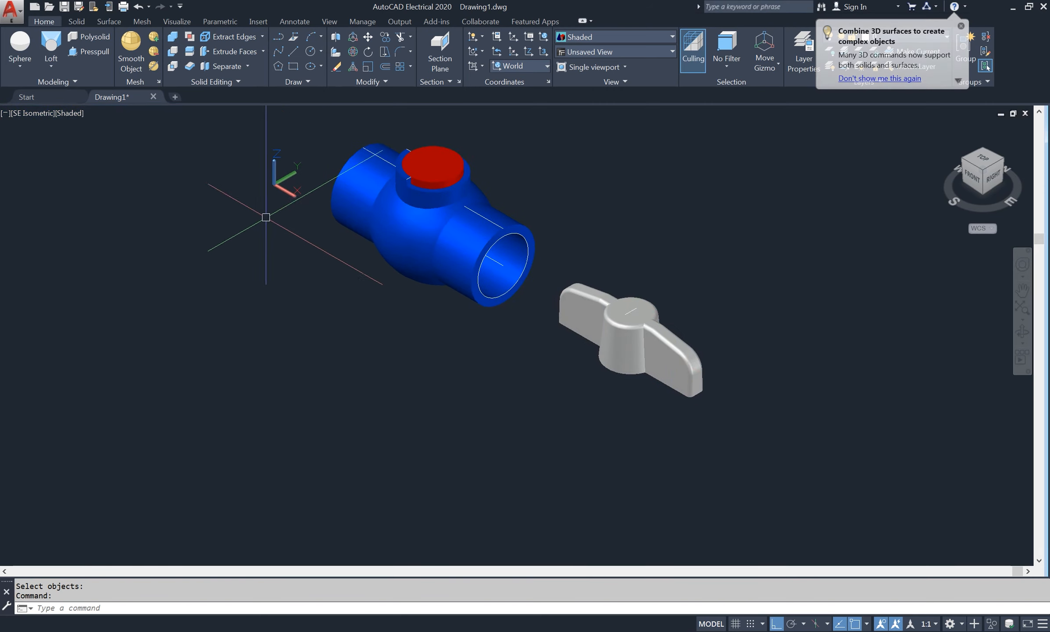
- In 2D Wireframe, move the handle from its hub's bottom centre onto the centre of the valve stem's top face
click(66, 113)
click(94, 140)
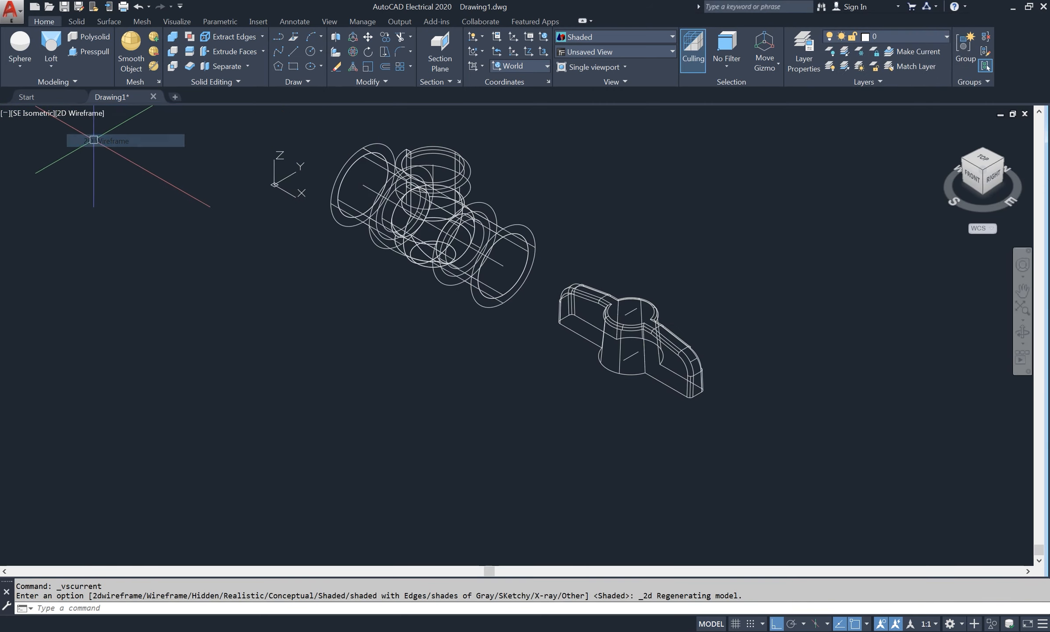
text(m)
key(Return)
click(648, 381)
key(Return)
scroll(643, 391, up, 5)
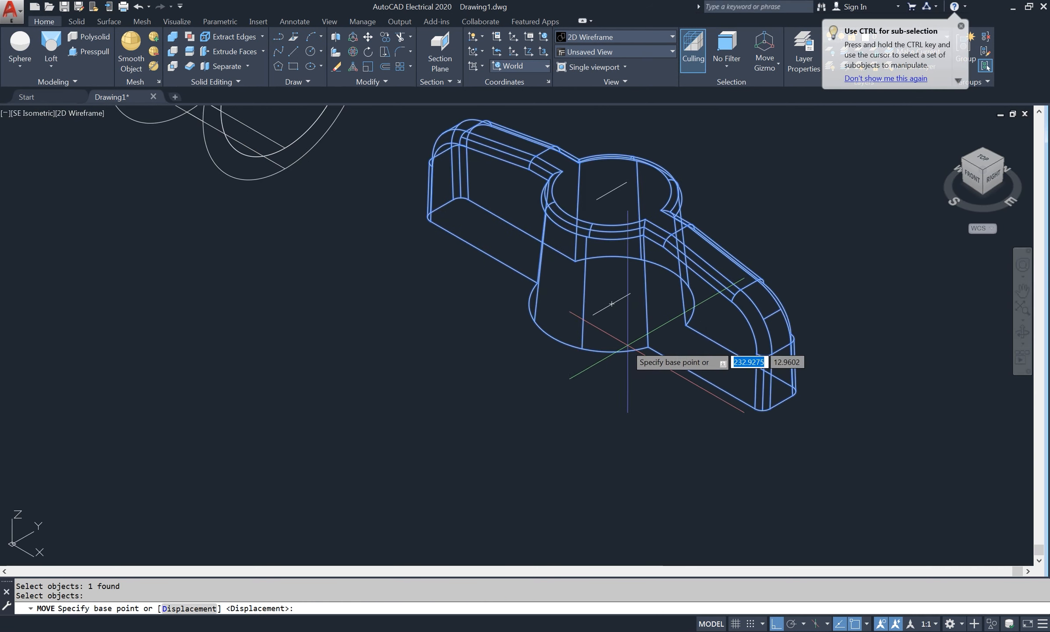
click(612, 304)
scroll(658, 395, down, 5)
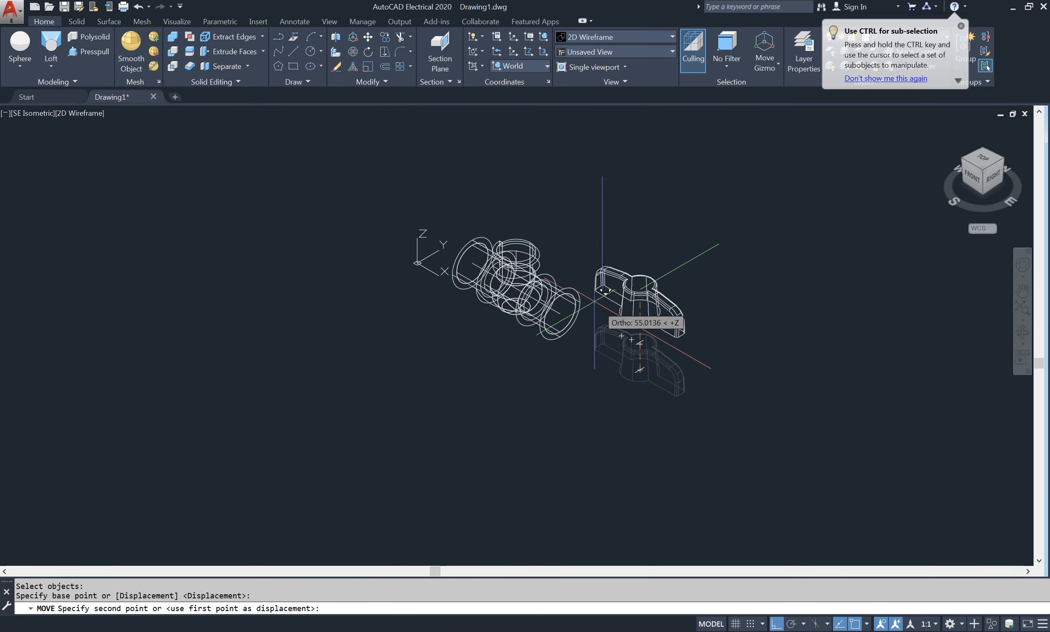
scroll(515, 307, up, 5)
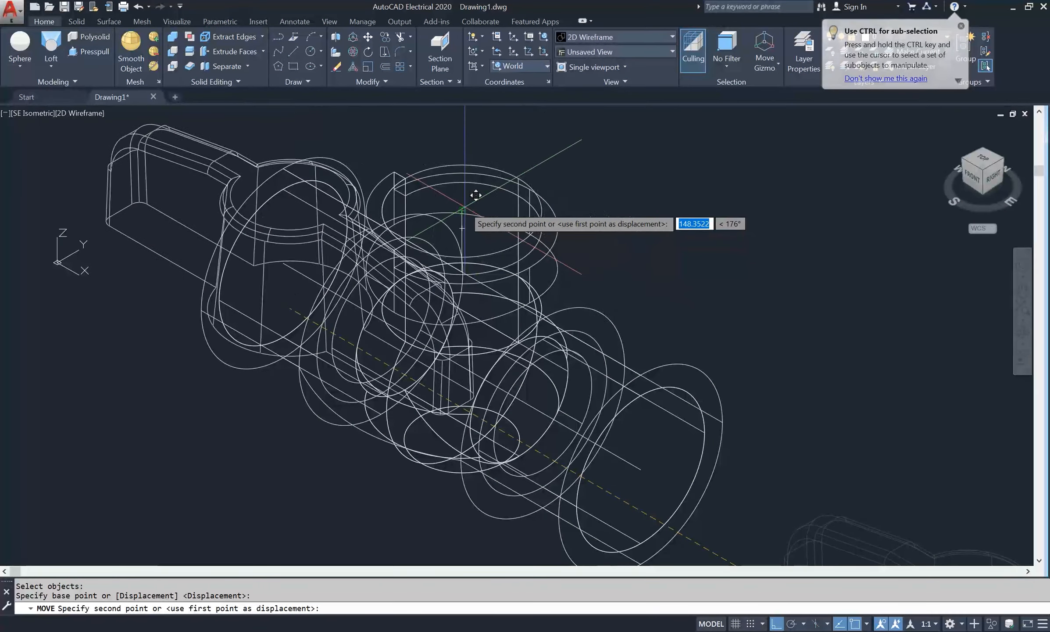
click(463, 208)
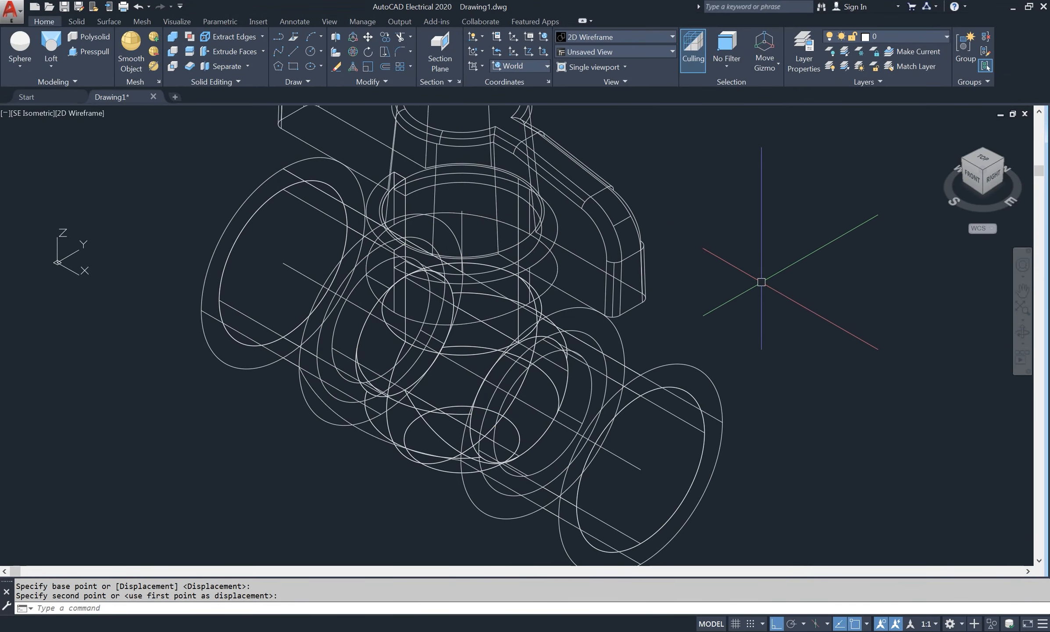
- Move the handle 3 units straight down along the Z axis into the valve's neck
text(m)
key(Return)
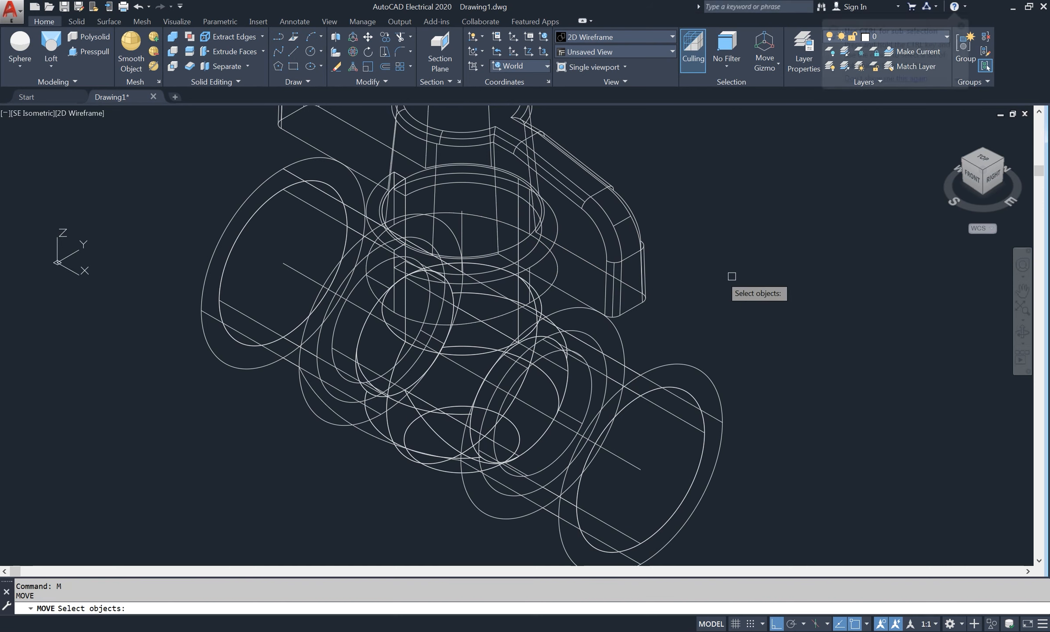
click(605, 274)
scroll(605, 273, down, 3)
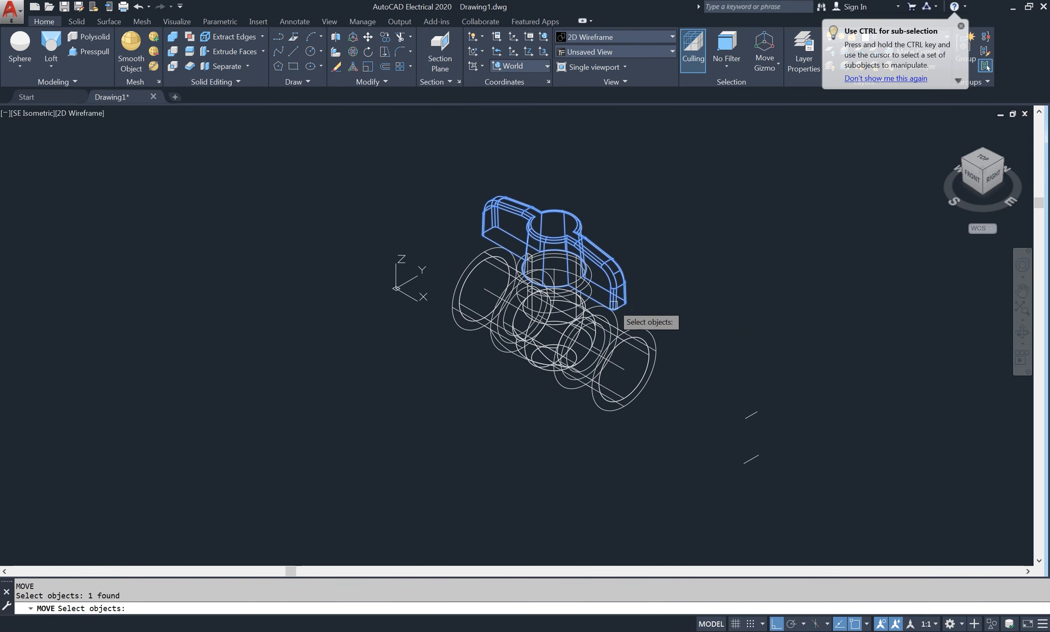
key(Return)
click(695, 197)
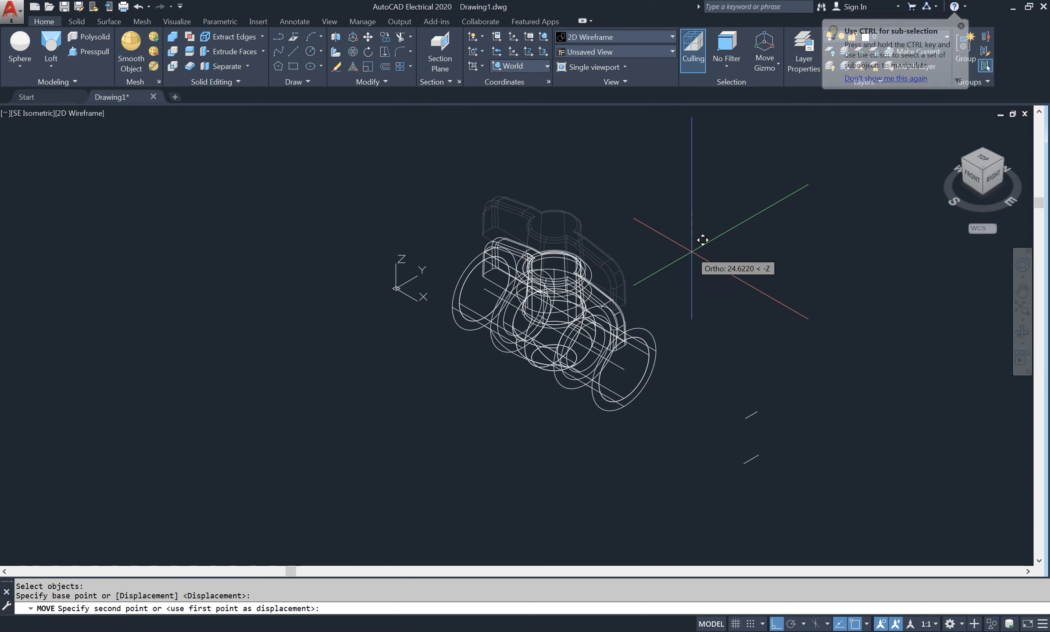
text(3)
key(Return)
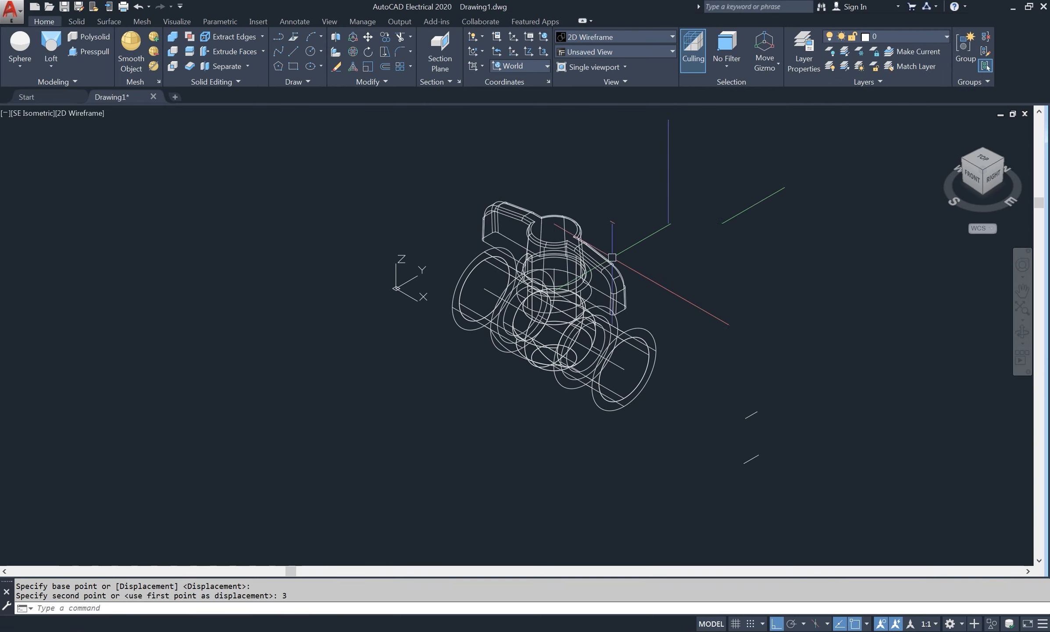
- Switch to the Shaded visual style and inspect the joint between the handle and the stem
click(102, 114)
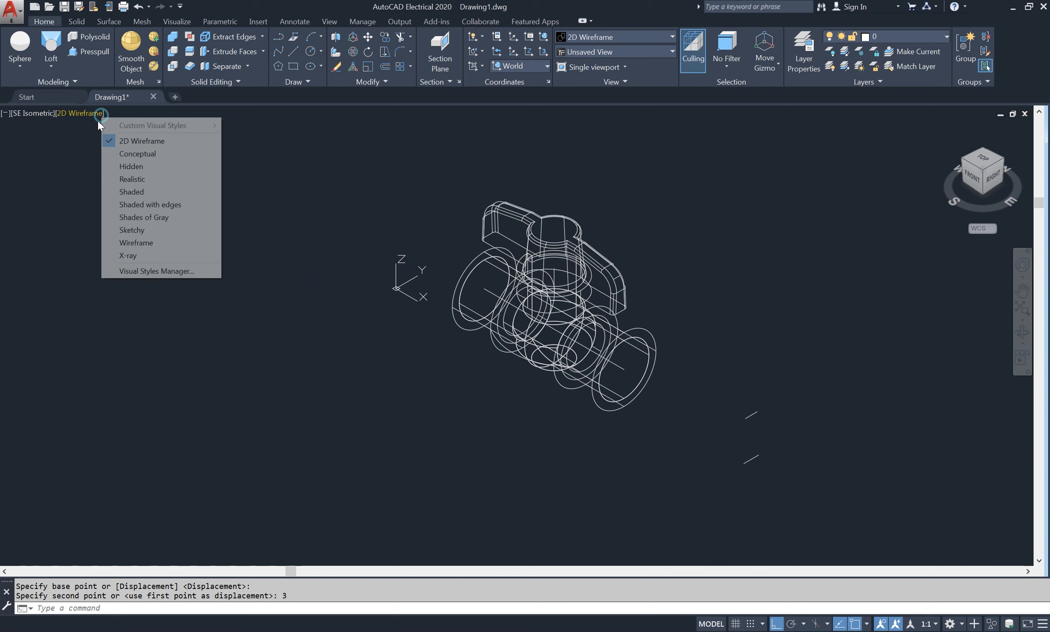
click(132, 189)
scroll(513, 282, up, 4)
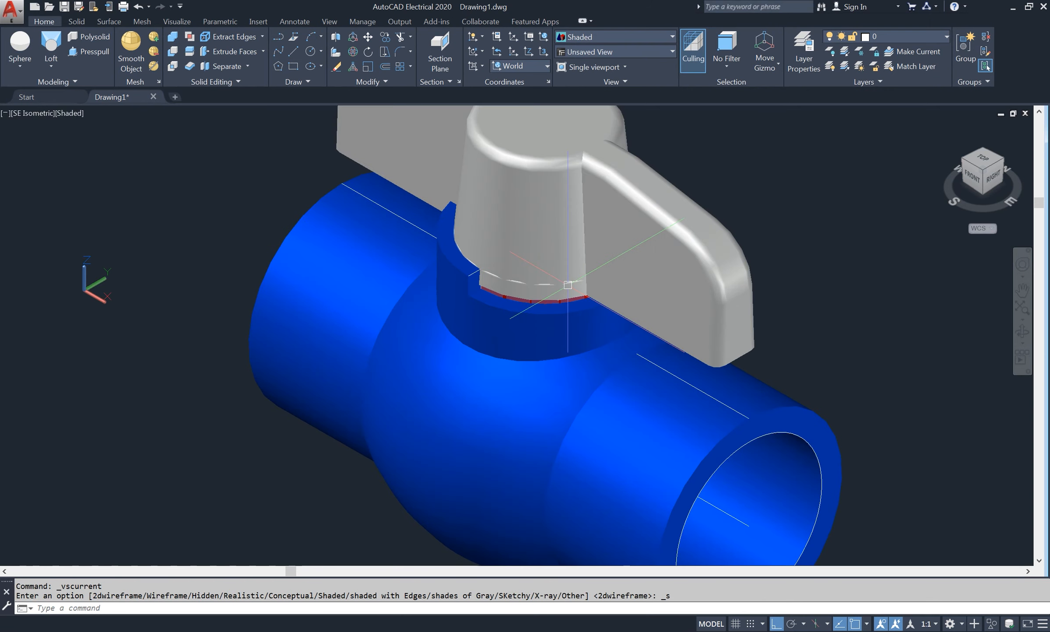
scroll(540, 290, down, 4)
scroll(573, 300, up, 4)
scroll(574, 300, up, 3)
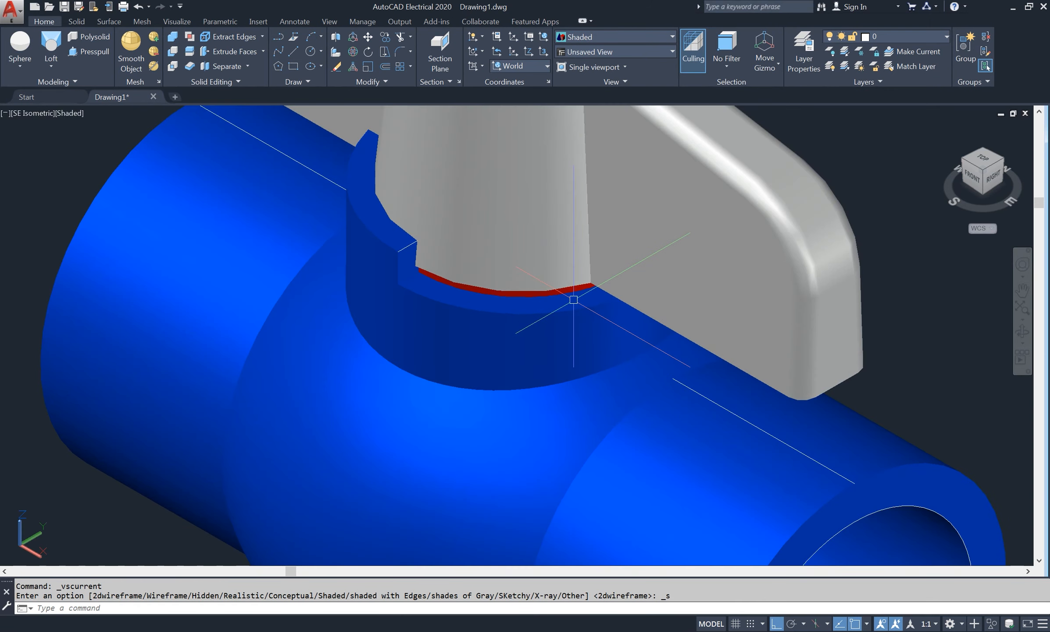
text(a)
key(Return)
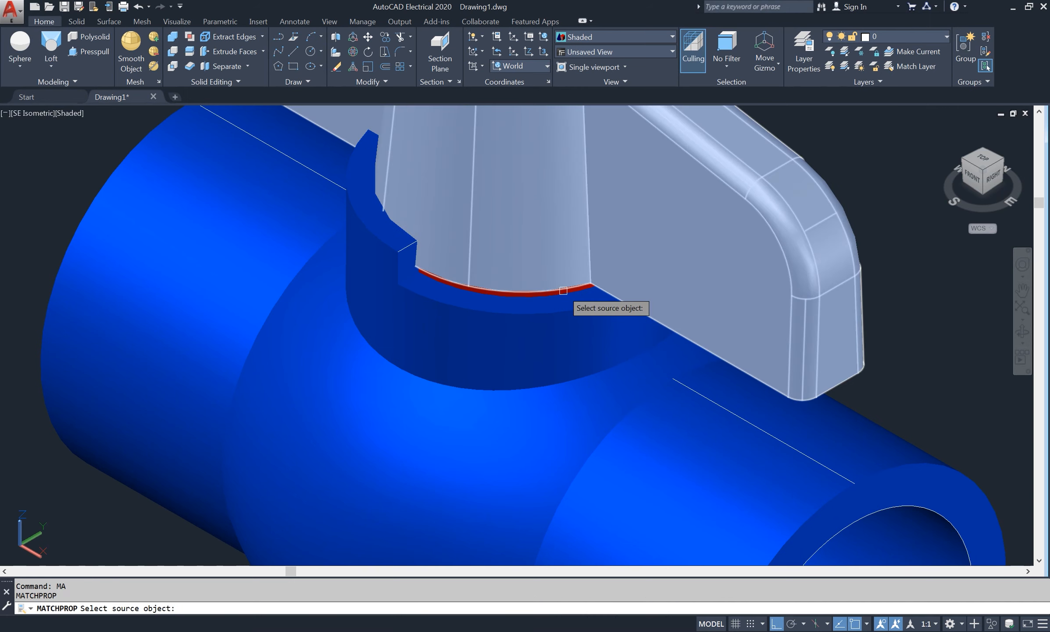
scroll(562, 290, up, 5)
click(562, 290)
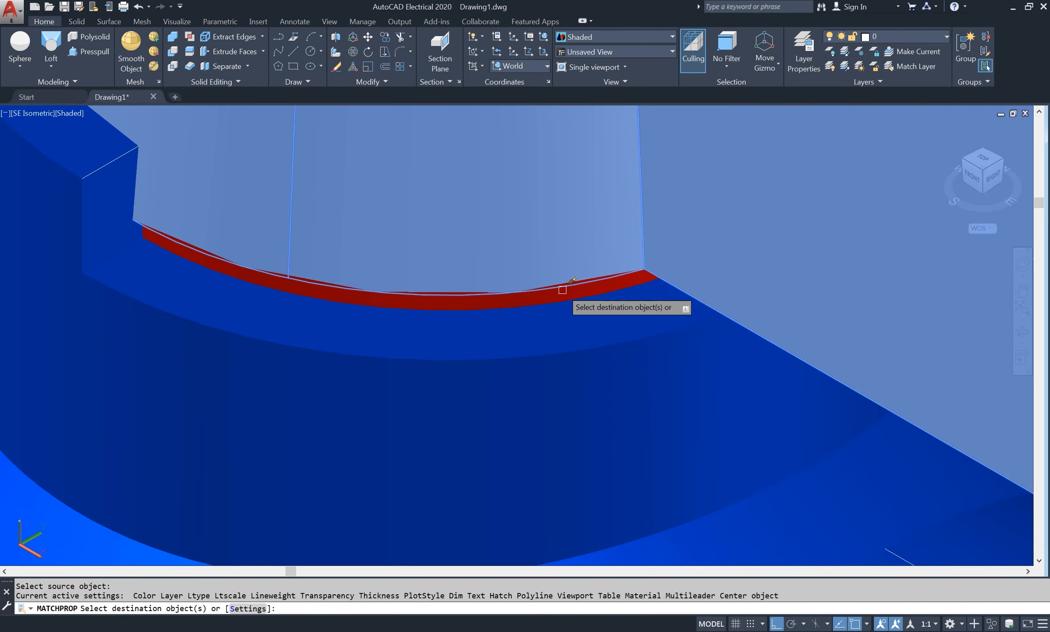
click(536, 251)
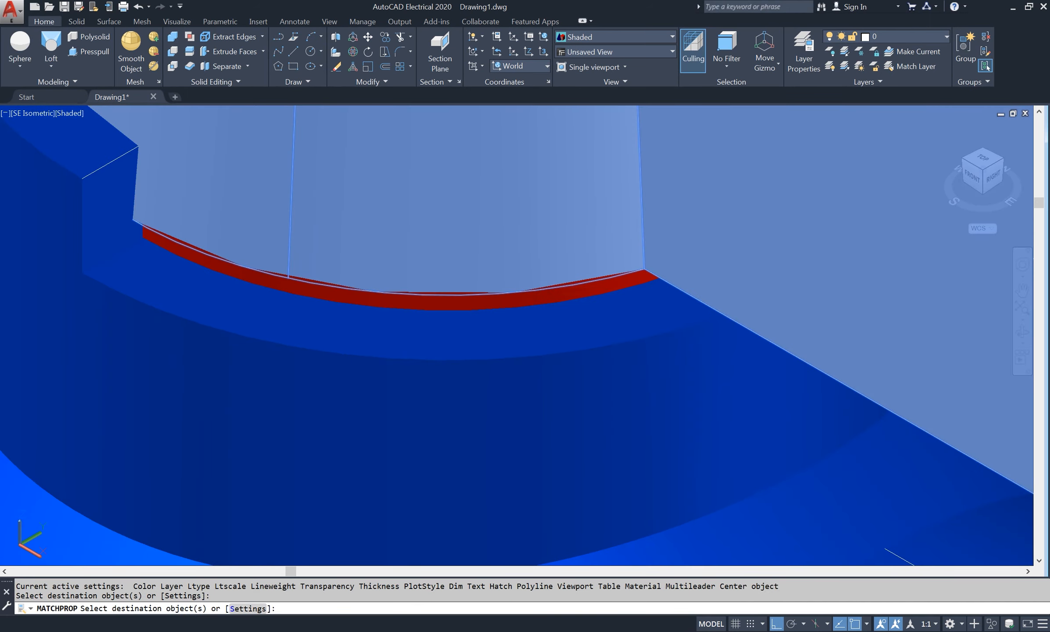
key(Escape)
- Match the red stem's properties onto the handle
text(ma)
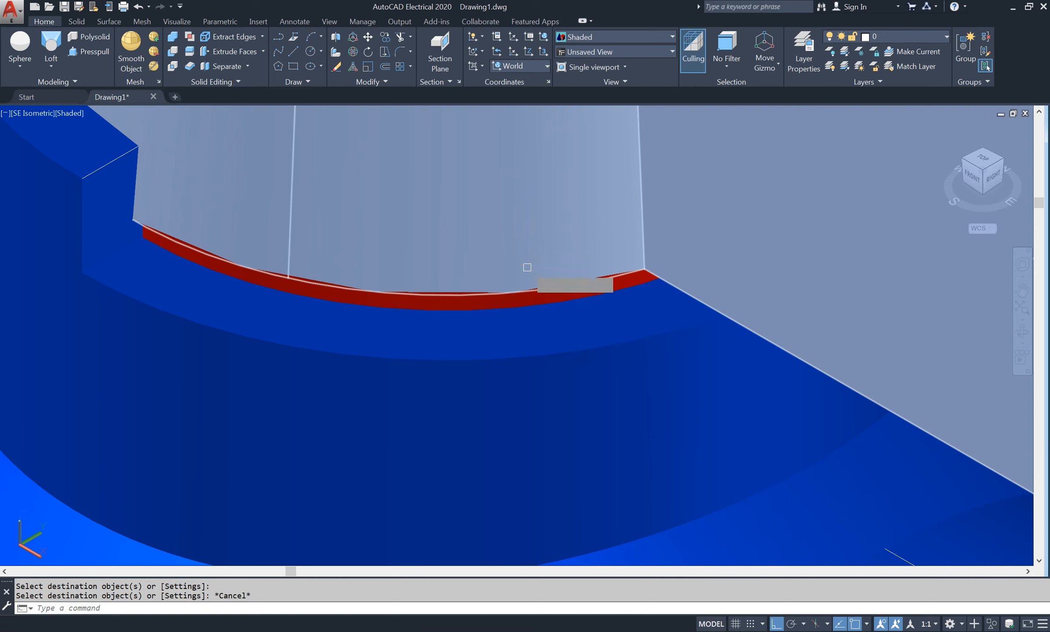
key(Return)
click(525, 301)
click(525, 300)
scroll(518, 281, down, 5)
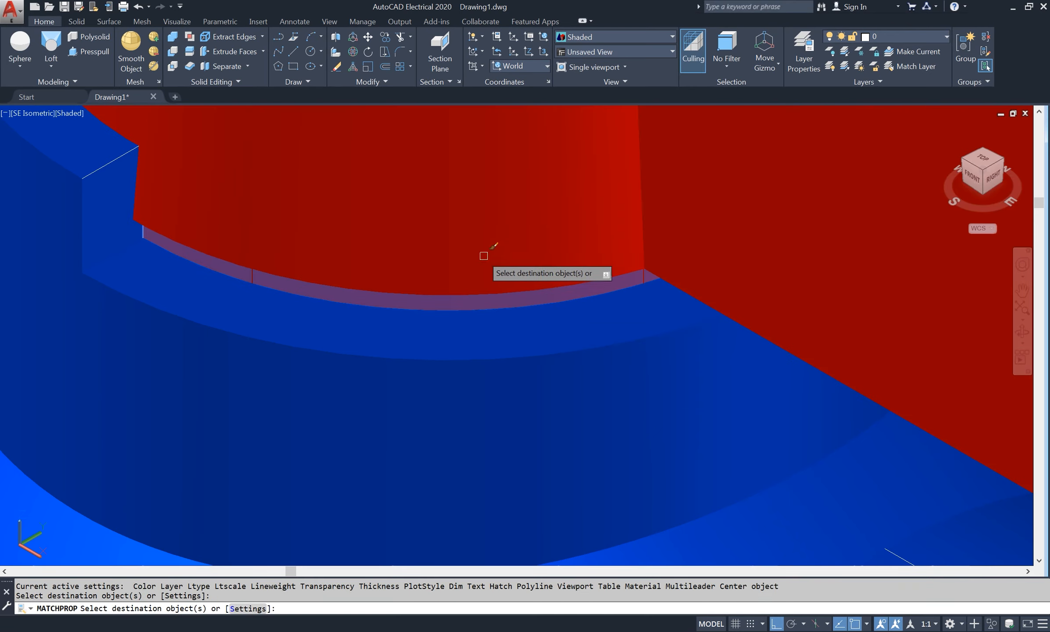
- Finish matching the properties and hide the blue valve body
key(Return)
scroll(519, 306, down, 4)
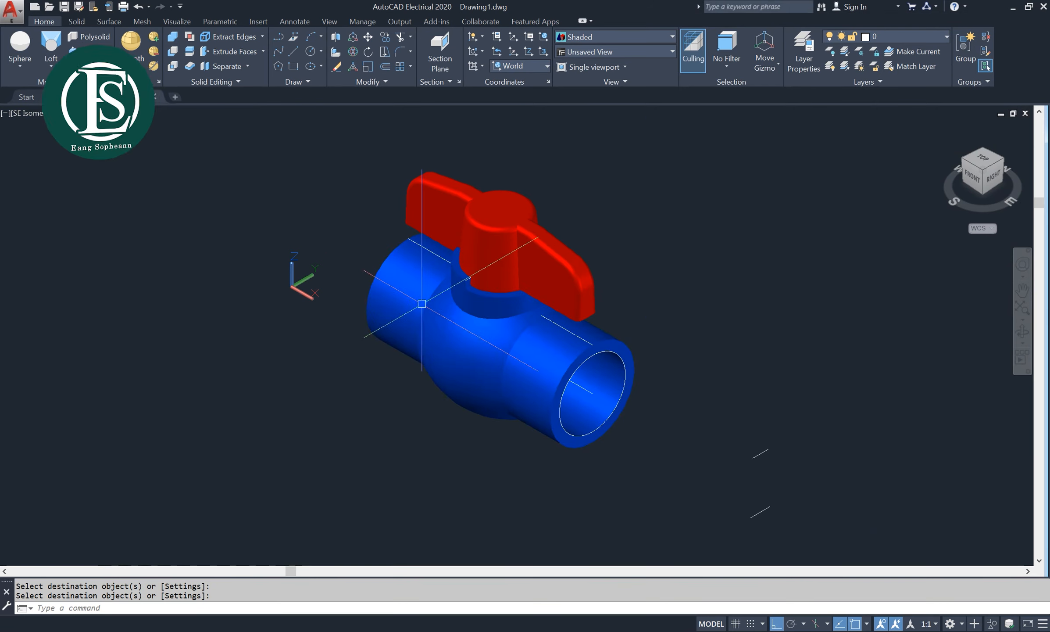
click(401, 296)
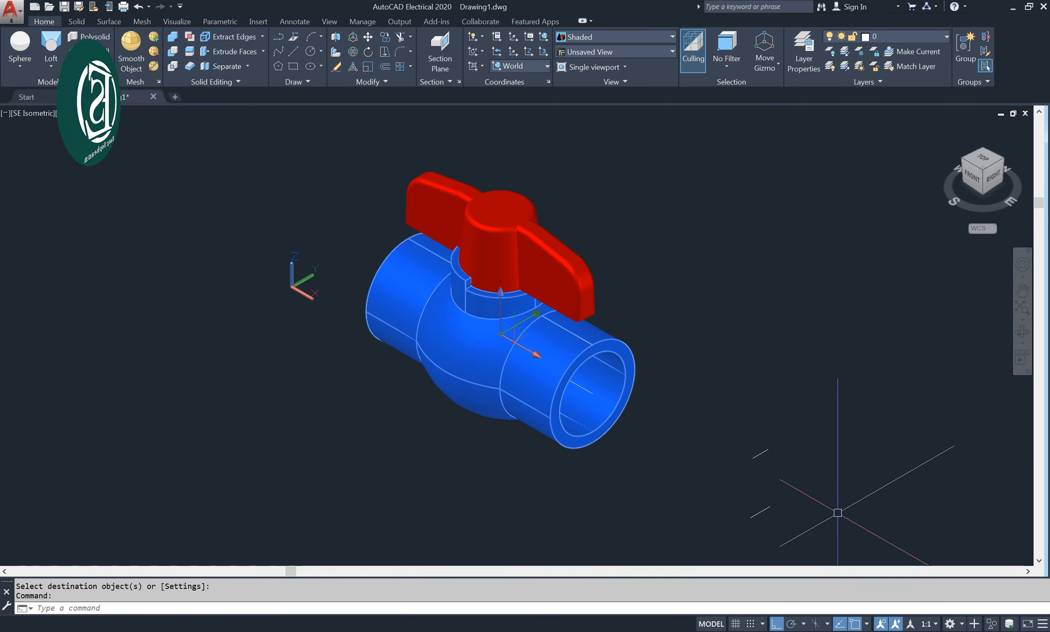
click(1009, 623)
click(1004, 613)
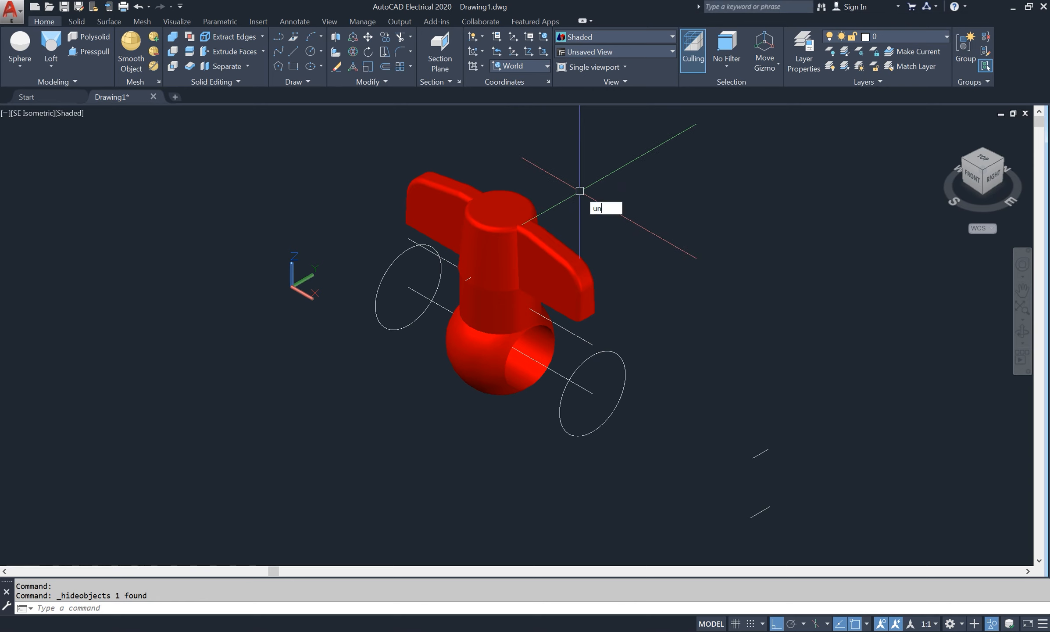
- Union the red handle with the stem and ball, and end object isolation to bring back the body
text(uni)
key(Return)
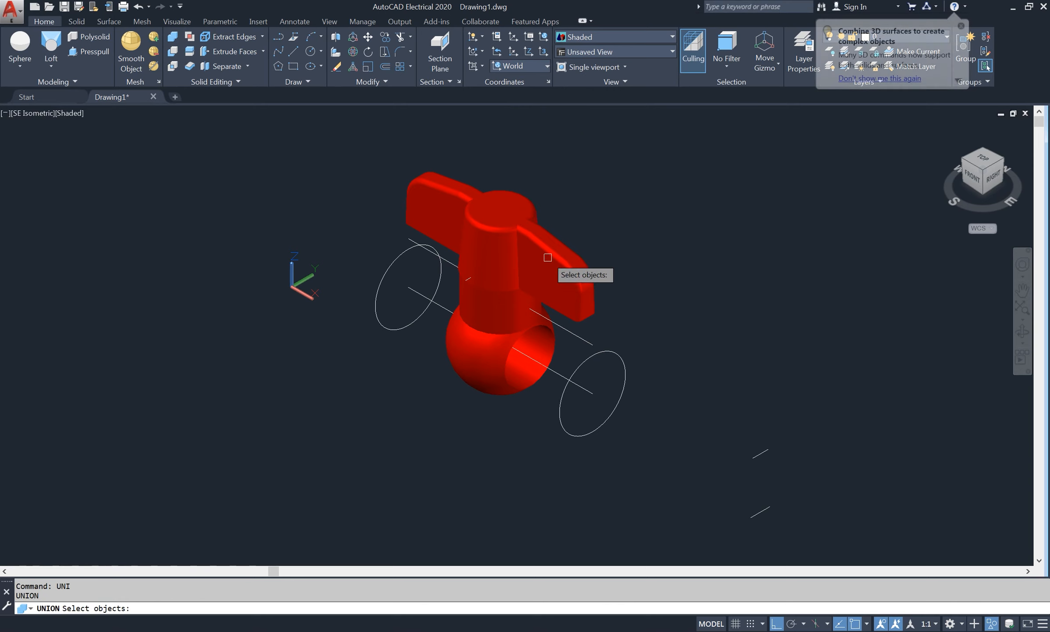
click(552, 253)
click(501, 347)
key(Return)
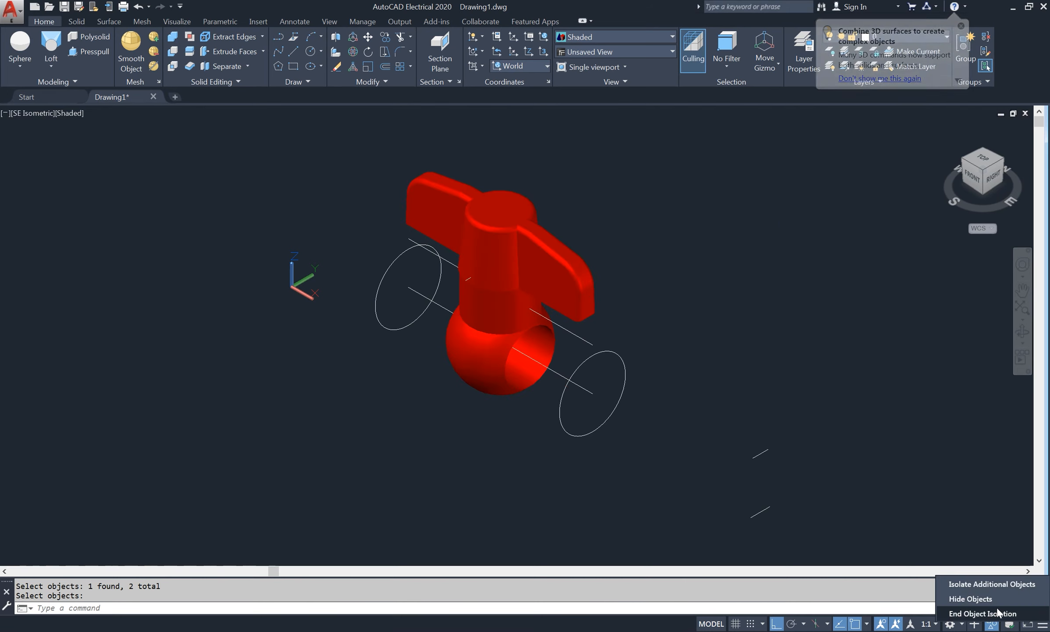
click(983, 613)
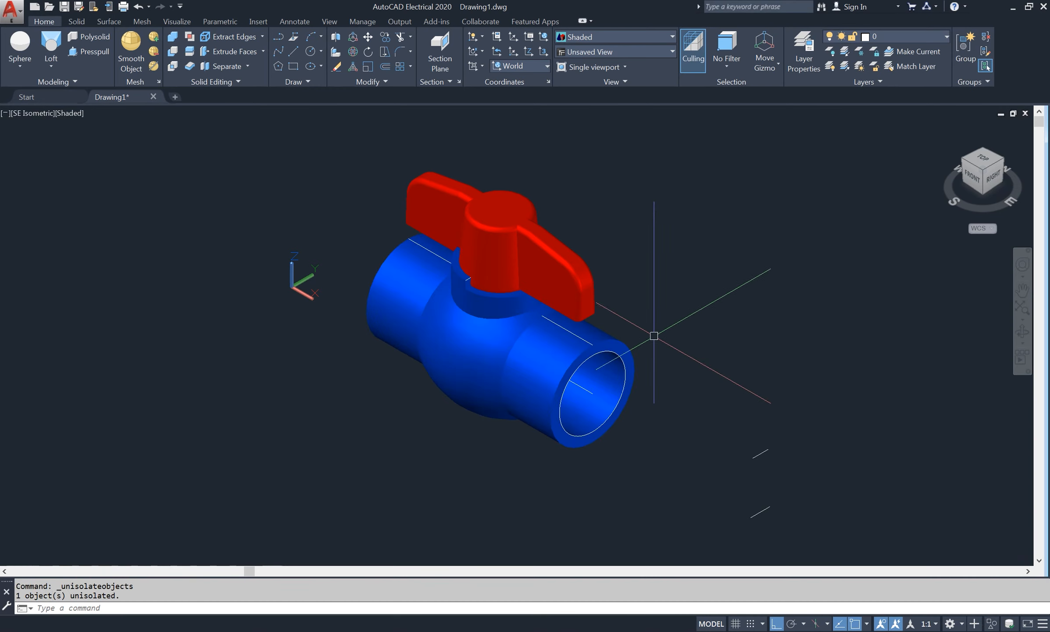
- Copy the handle assembly and blue body from the bore end's centre about 141 units along the positive Y axis
scroll(476, 349, down, 2)
scroll(476, 349, up, 2)
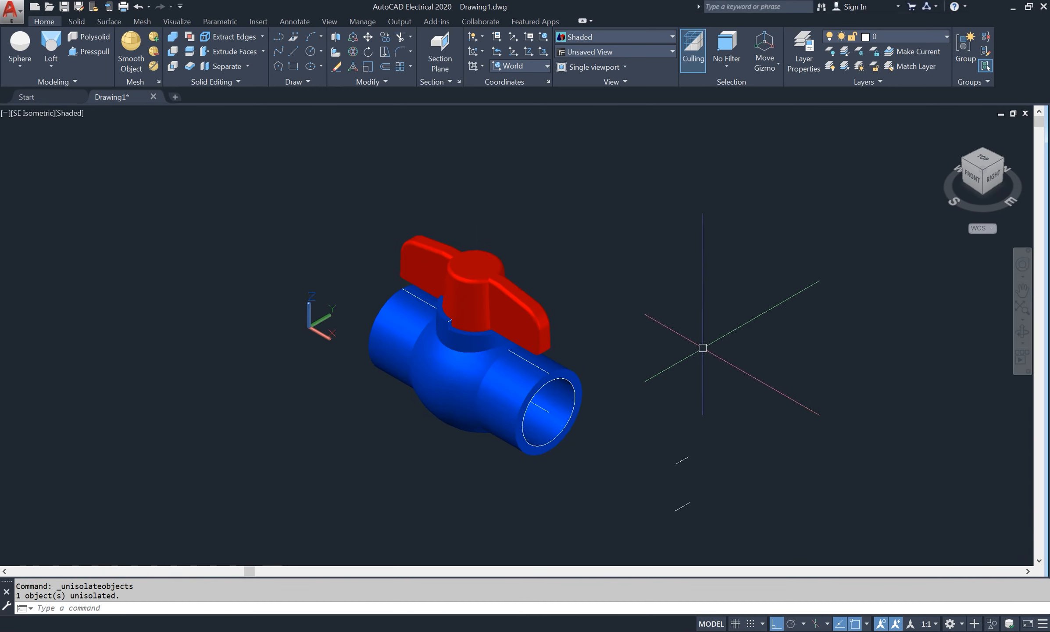
text(o)
key(Return)
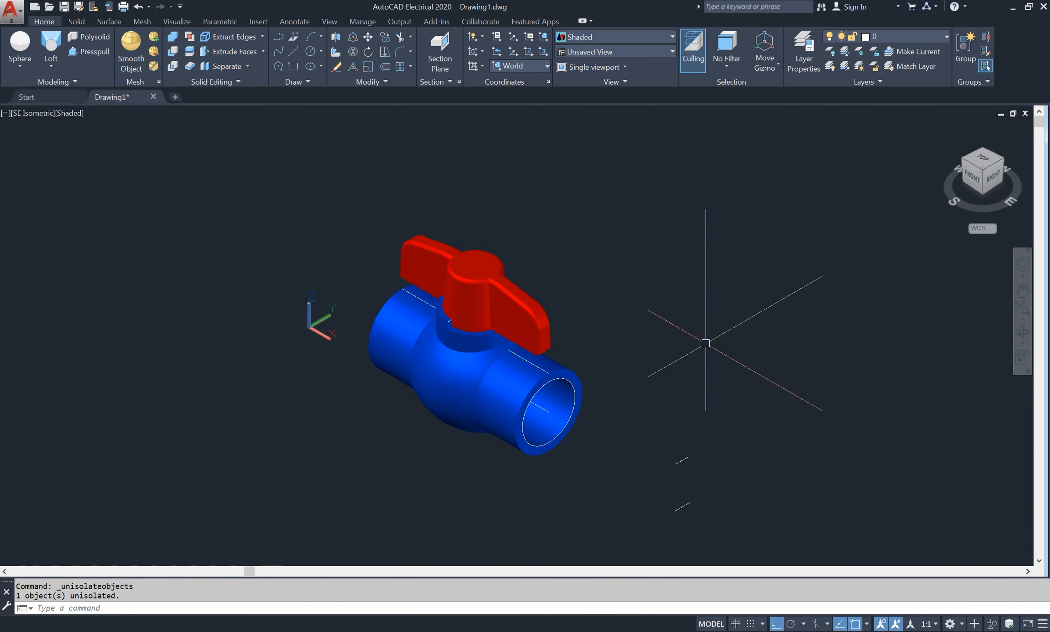
click(538, 326)
click(497, 391)
key(Return)
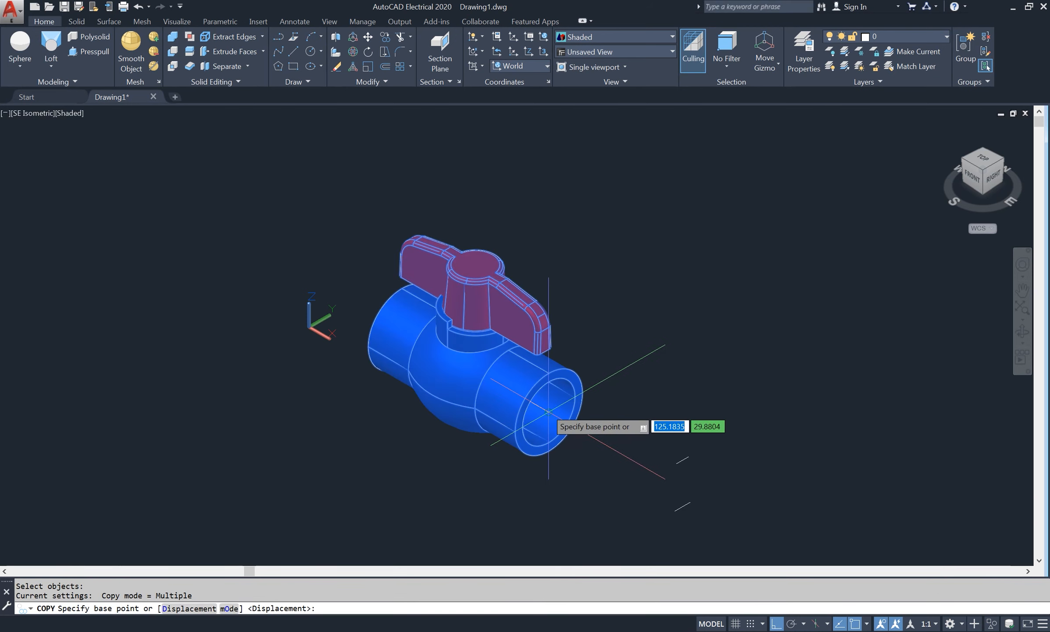
click(549, 411)
click(779, 280)
key(Return)
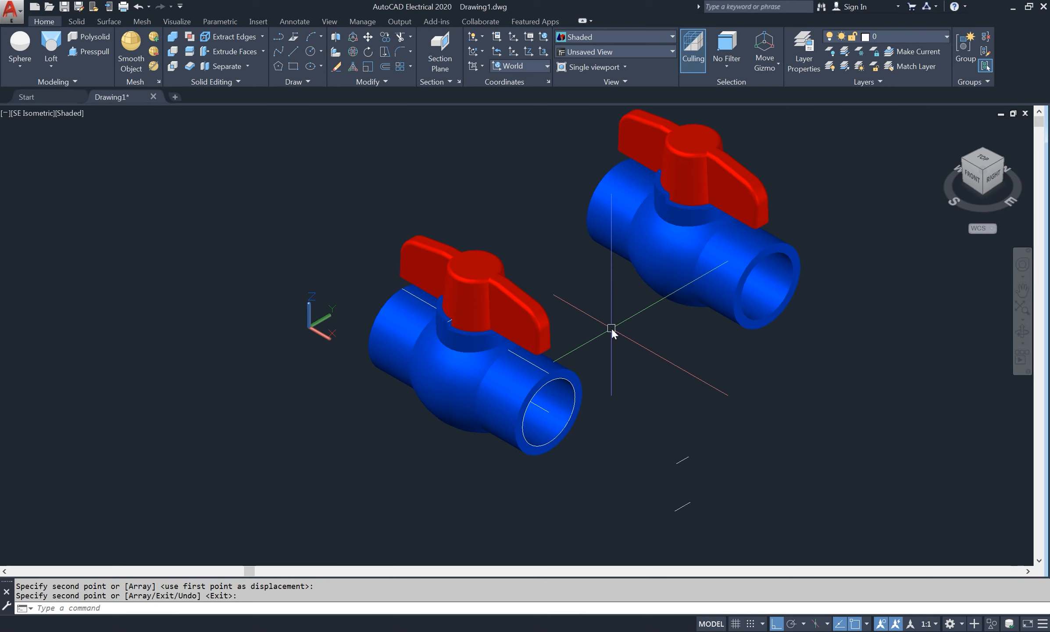
- Subtract the original valve's blue body from its red handle assembly
text(su)
key(Return)
click(529, 336)
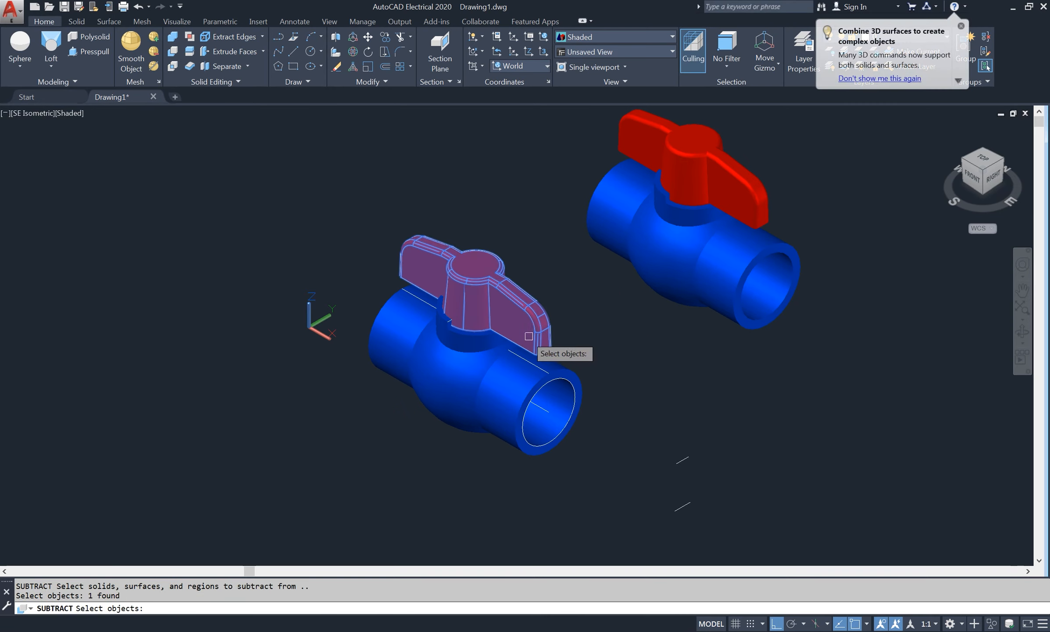
key(Return)
click(500, 369)
key(Return)
- Orbit around the trimmed red handle assembly to examine the cut, and restore the SE Isometric view
scroll(447, 297, up, 4)
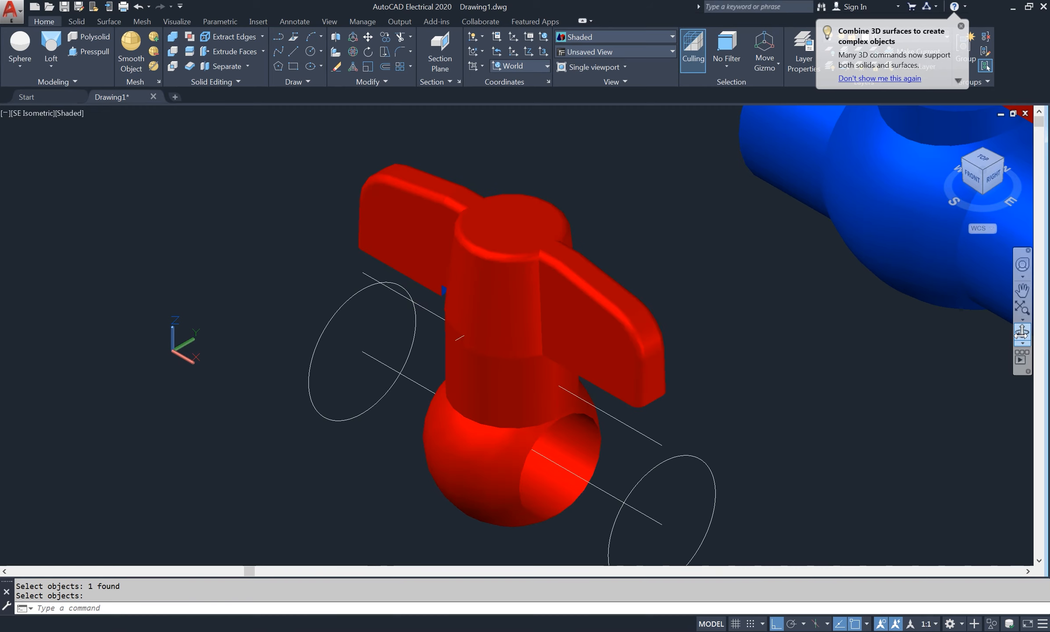
click(1022, 332)
drag(616, 403, 704, 392)
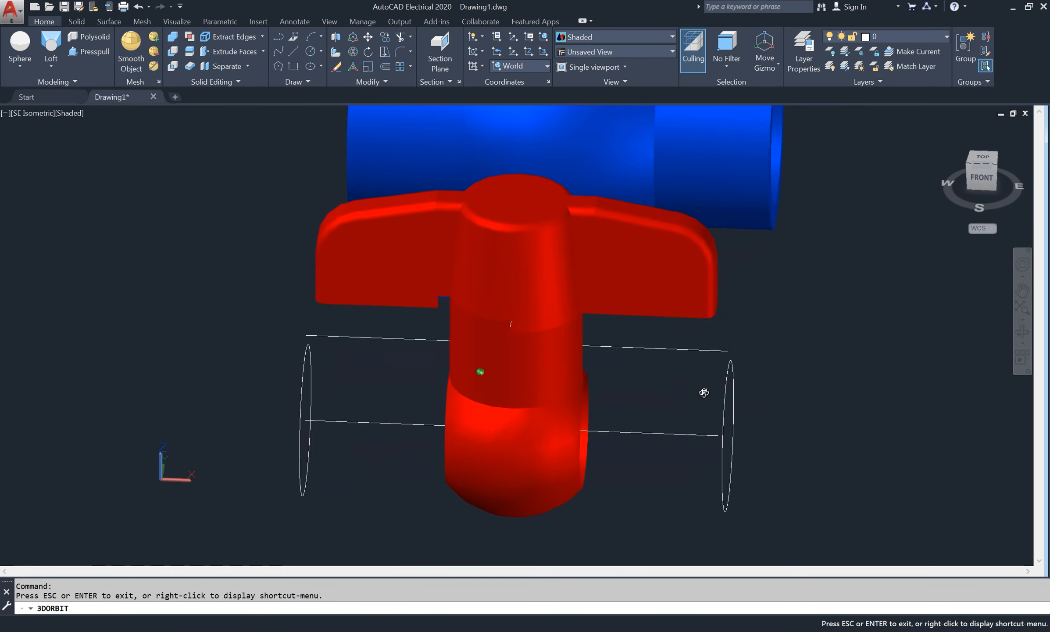
drag(647, 437, 575, 373)
scroll(574, 373, up, 1)
scroll(574, 370, down, 1)
scroll(574, 371, up, 1)
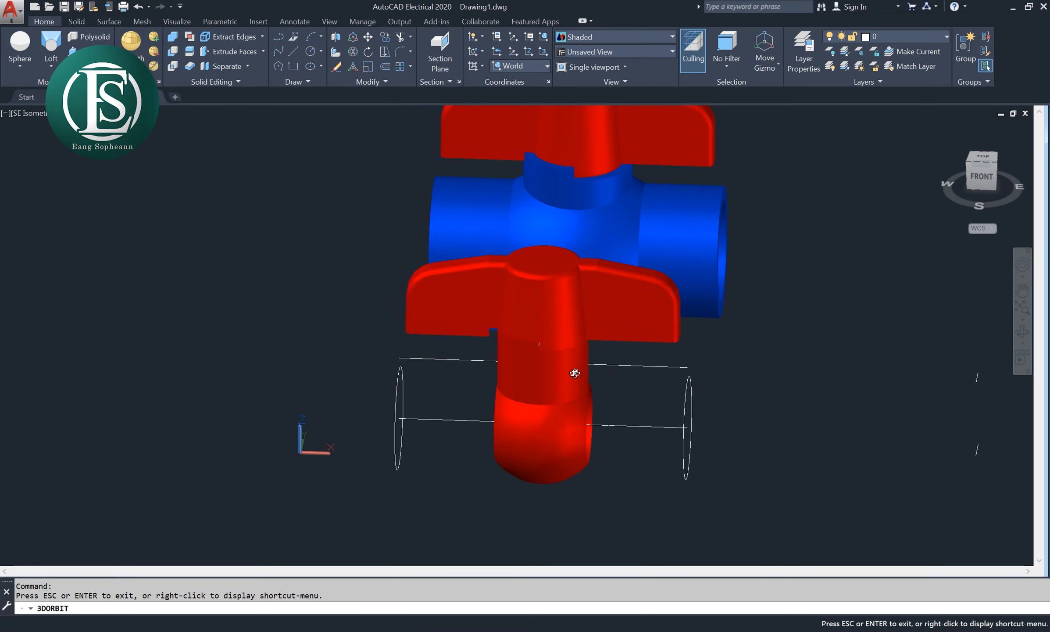
right_click(688, 290)
click(781, 295)
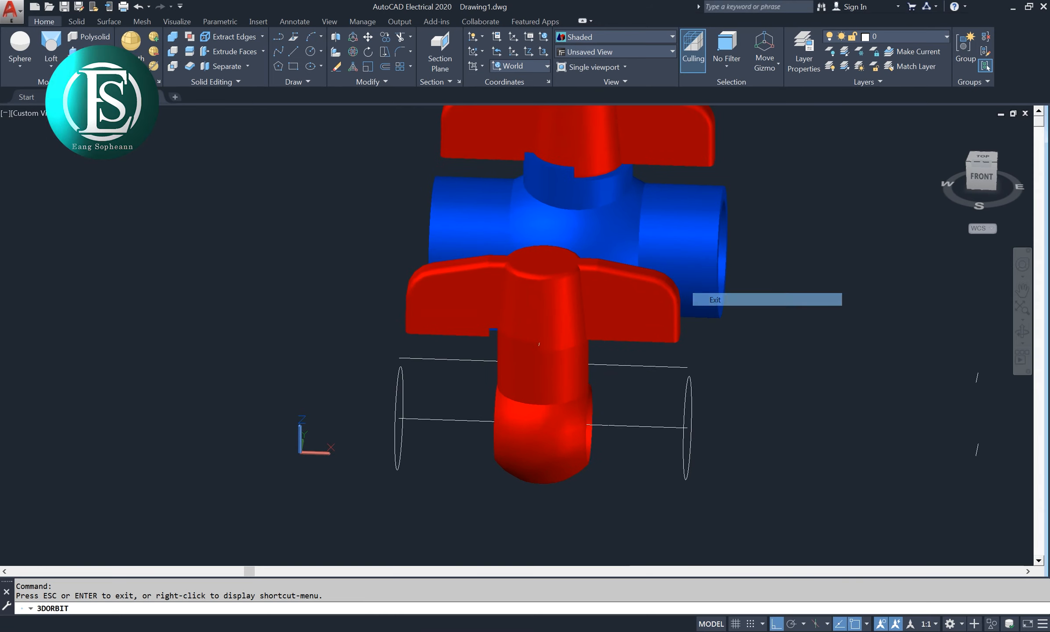
click(994, 163)
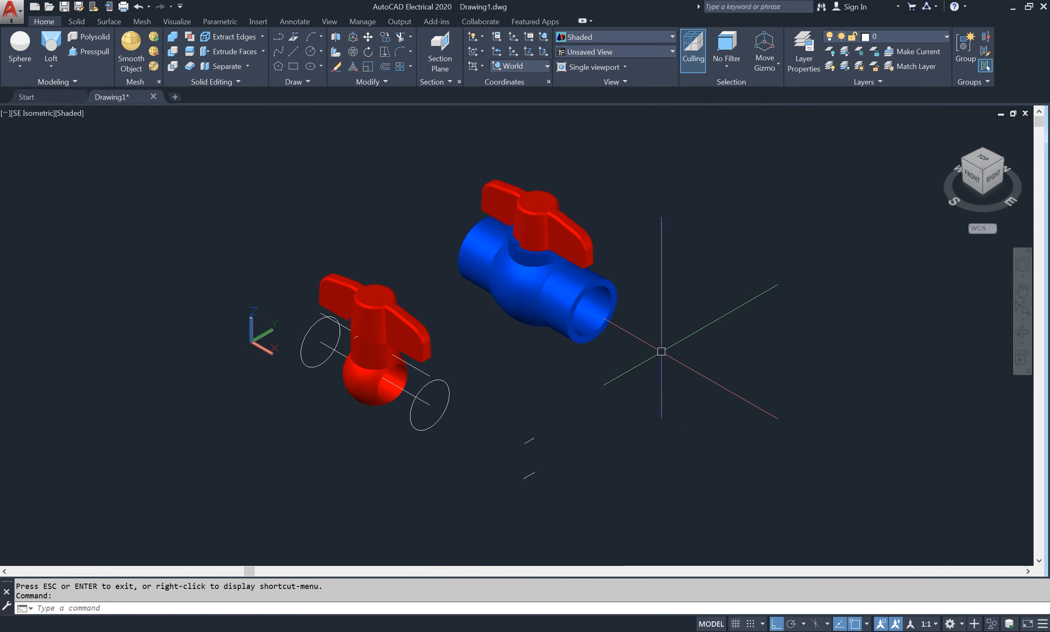
- Copy the second valve's blue body from its bore end's centre onto the matching circle centre at the original handle assembly
text(CO)
key(Return)
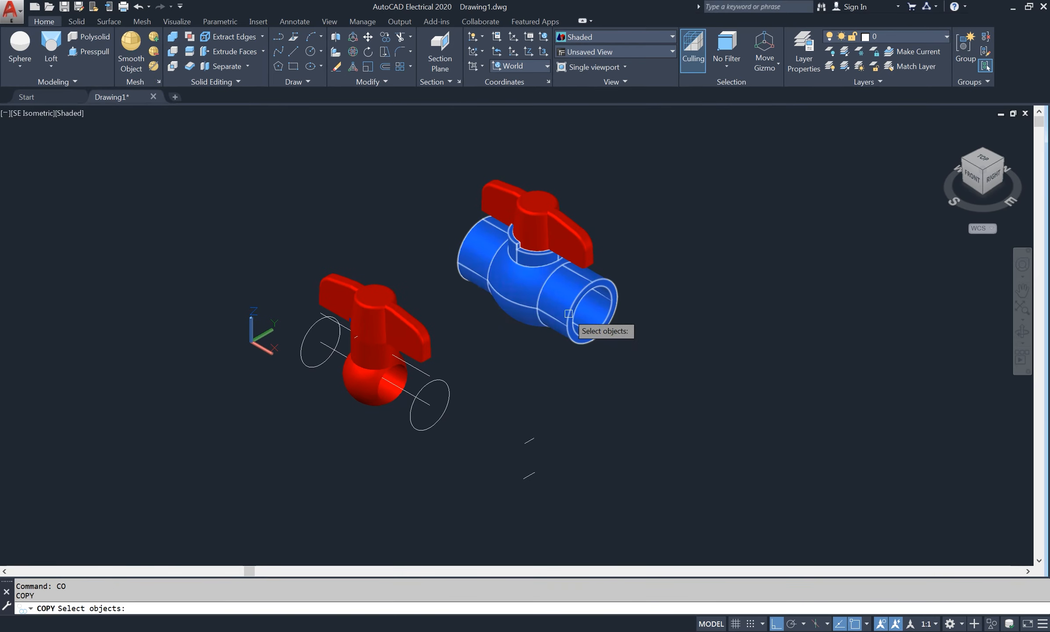
key(Return)
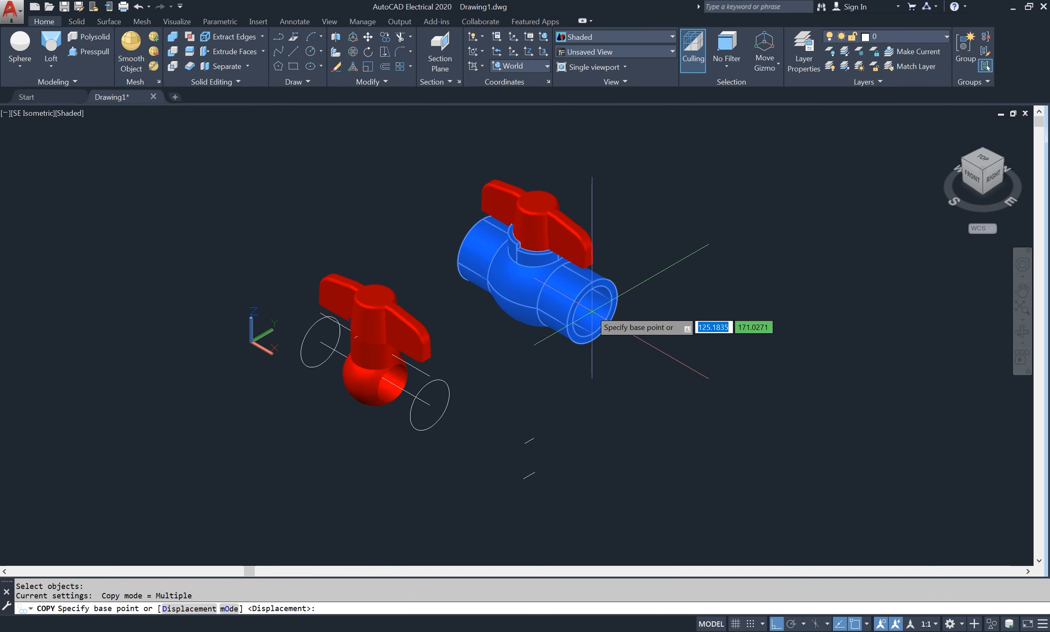
click(592, 311)
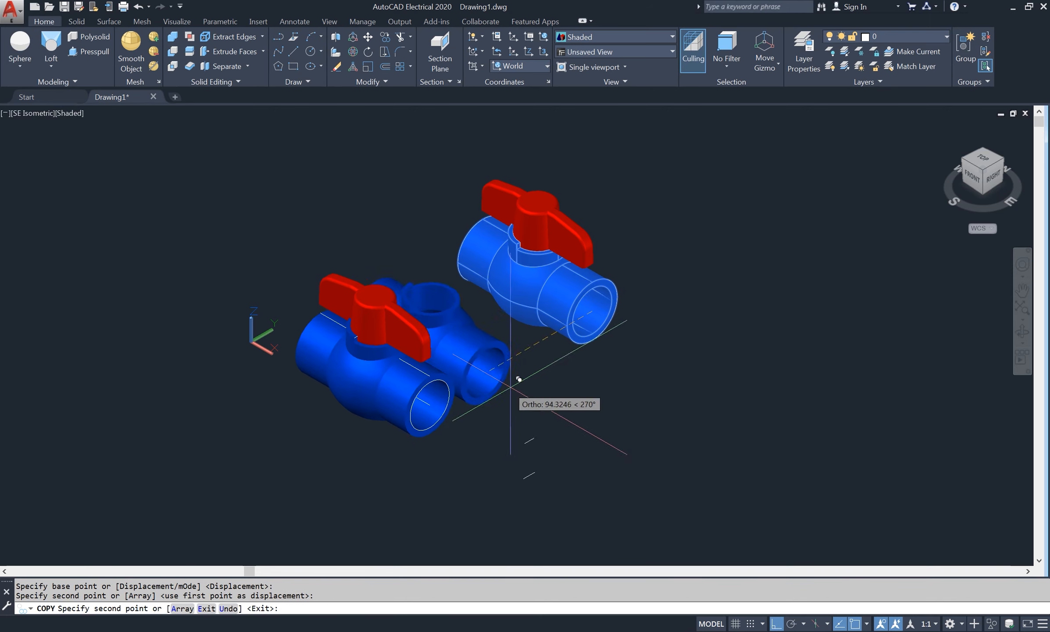
click(432, 402)
key(Return)
- Rotate the original red handle assembly 90 degrees in 3D about the vertical axis through its hub's top centre
scroll(446, 348, up, 2)
text(r)
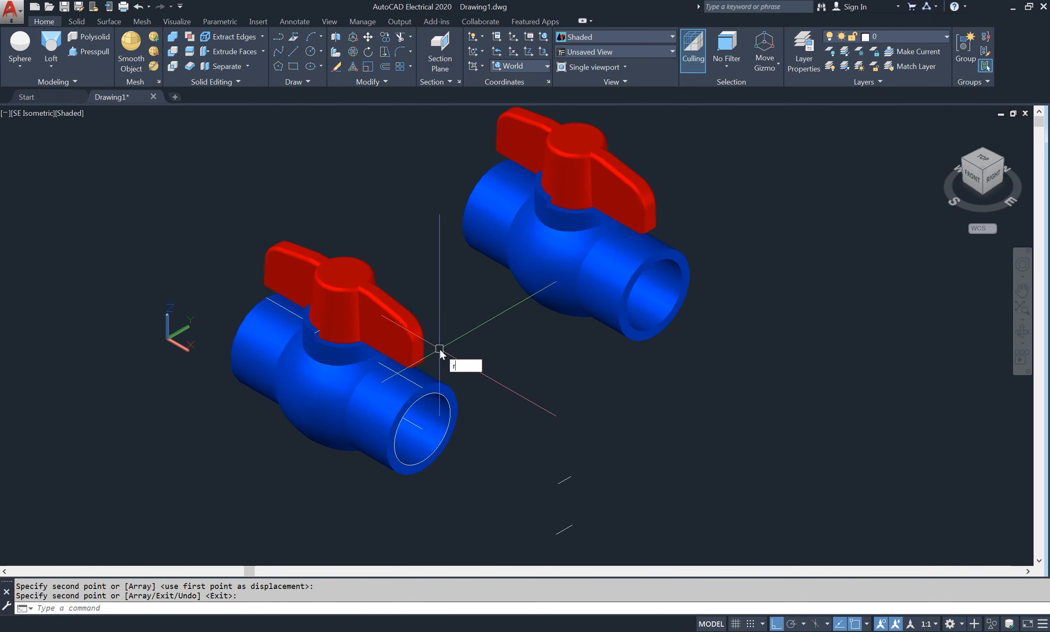
text(o)
click(492, 403)
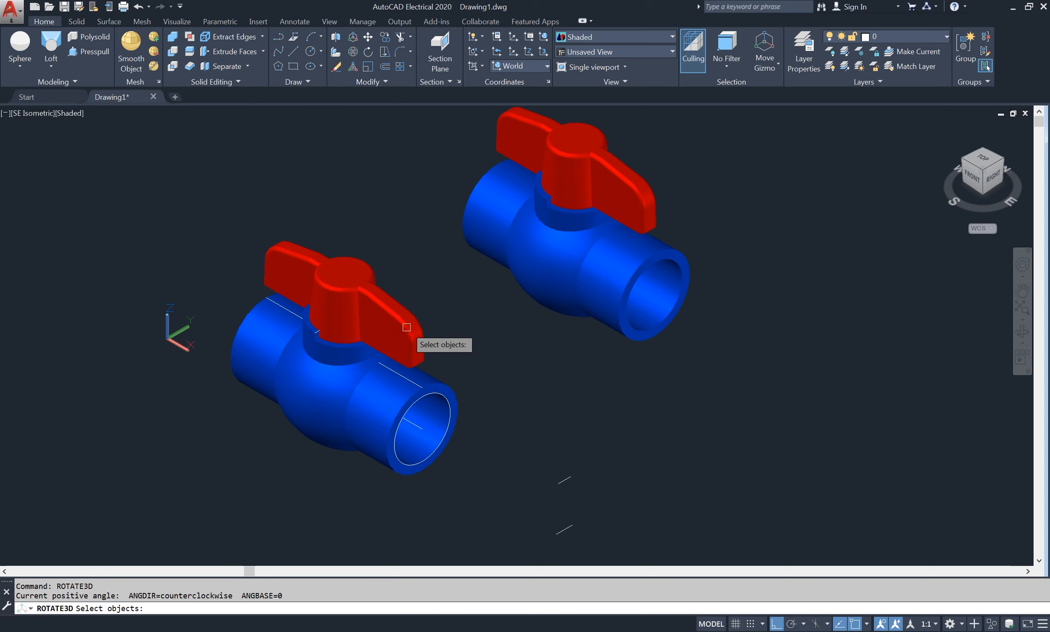
click(406, 327)
key(Return)
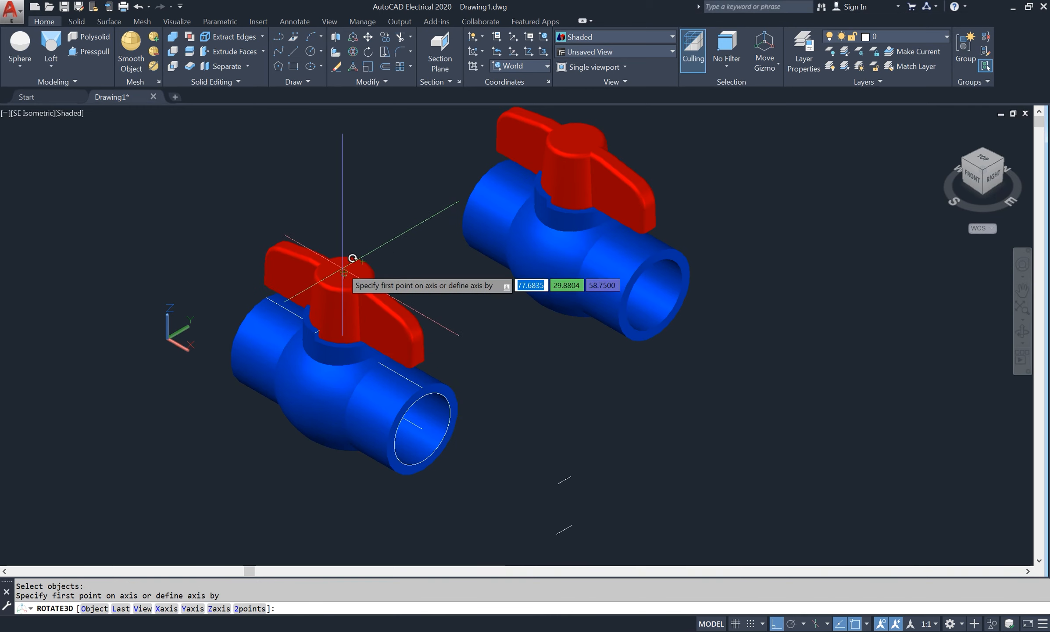
click(344, 274)
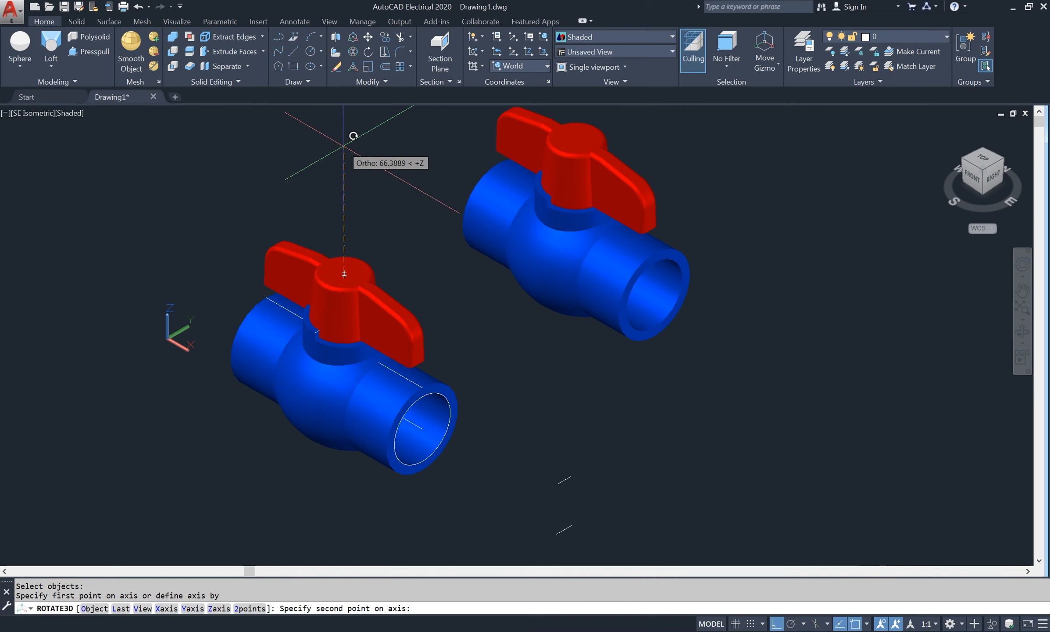
click(355, 505)
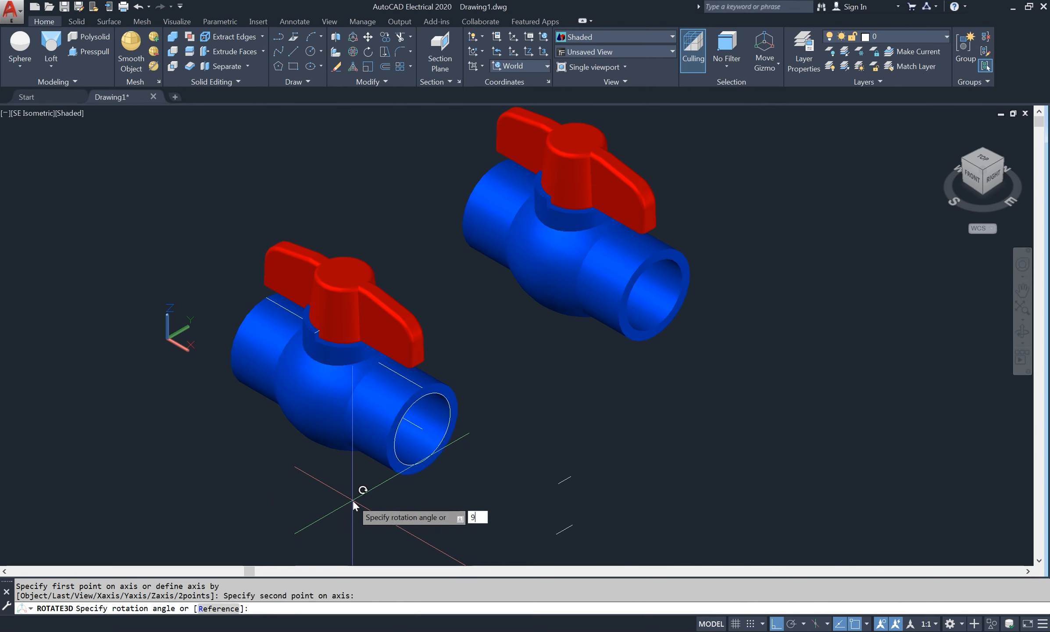
key(Return)
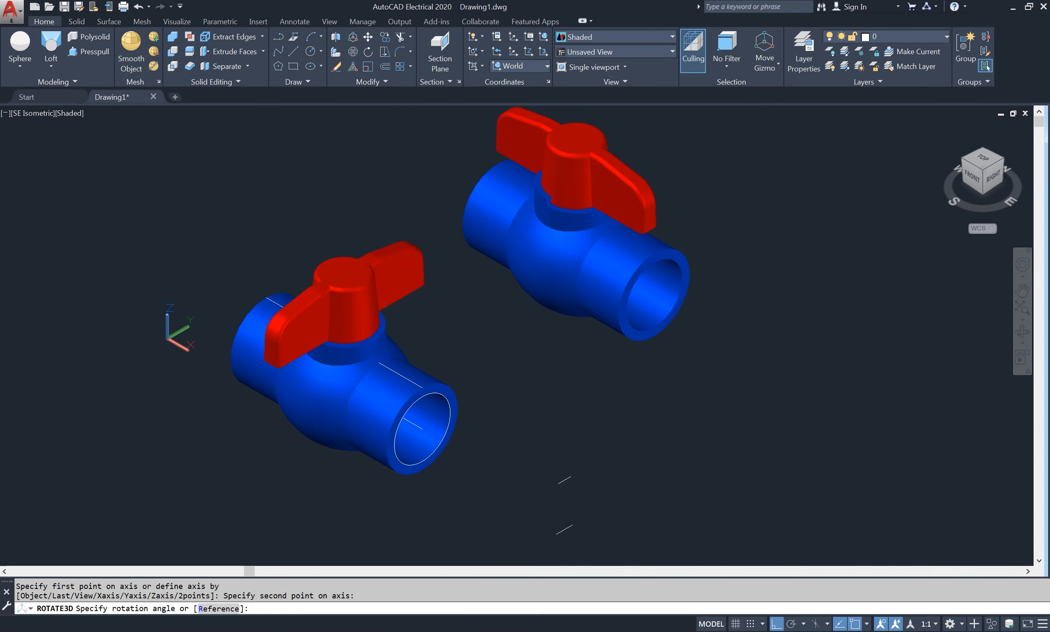
- Subtract the copied blue body from the rotated red handle assembly and inspect the cut from other angles
text(SU)
key(Return)
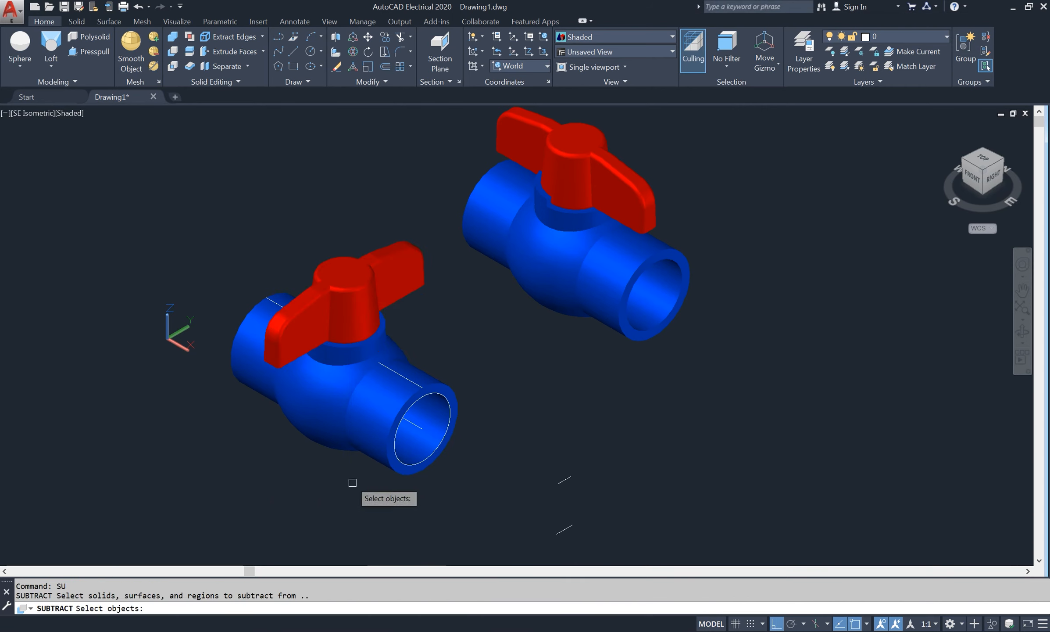
click(307, 342)
key(Return)
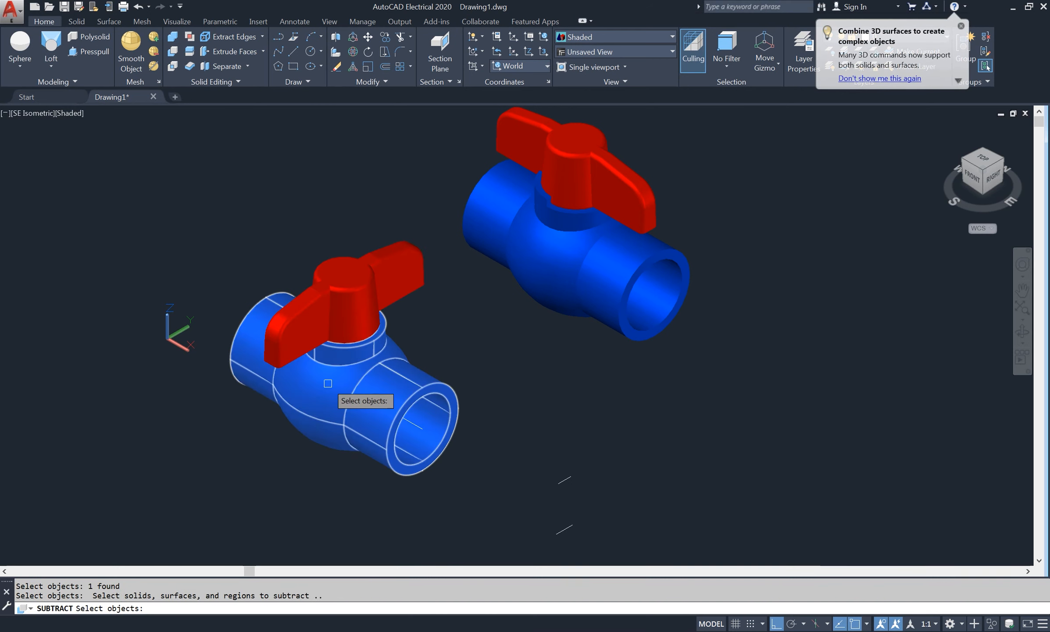
click(330, 387)
key(Return)
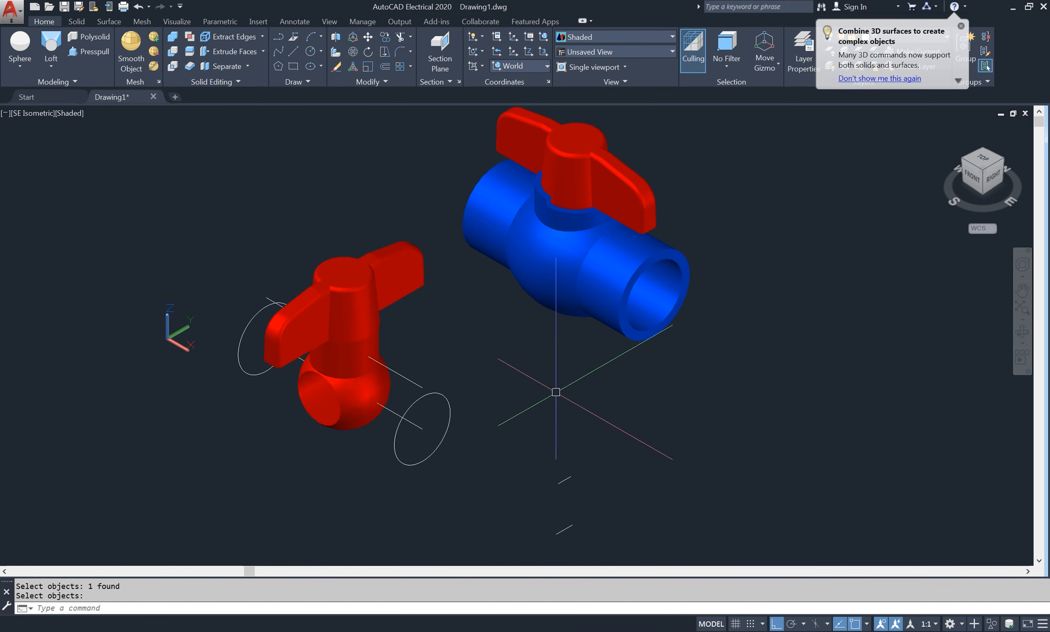
click(1024, 337)
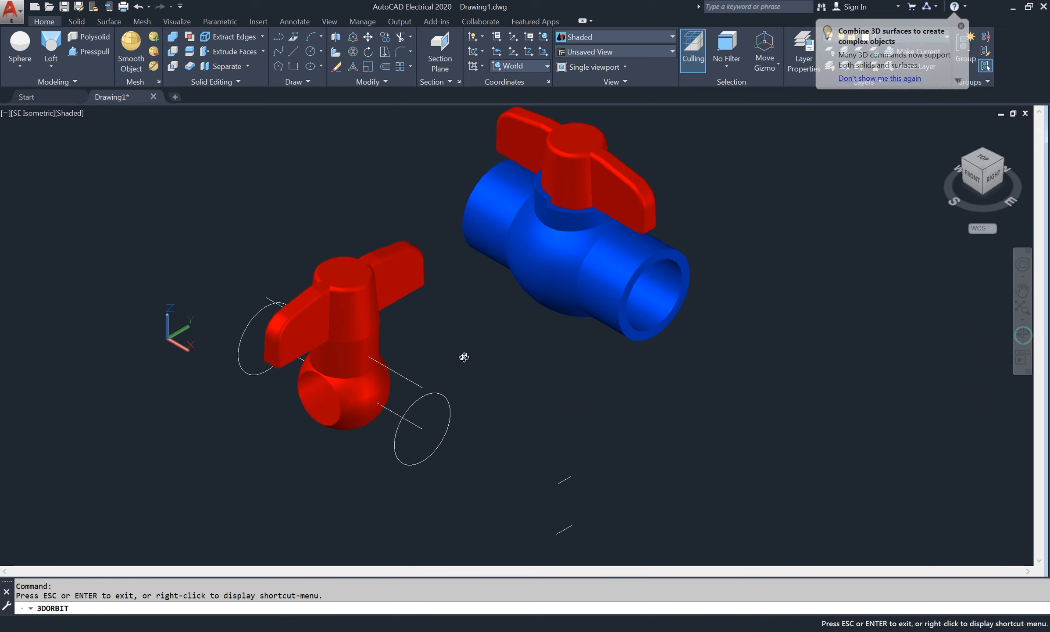
drag(462, 356, 226, 395)
scroll(375, 380, up, 3)
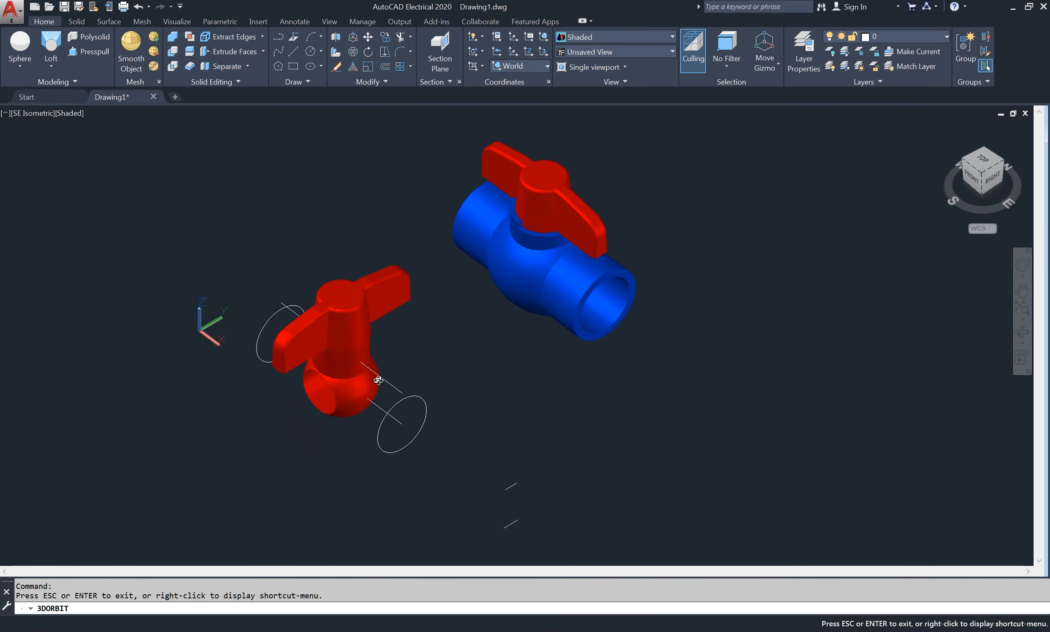
right_click(420, 269)
click(438, 276)
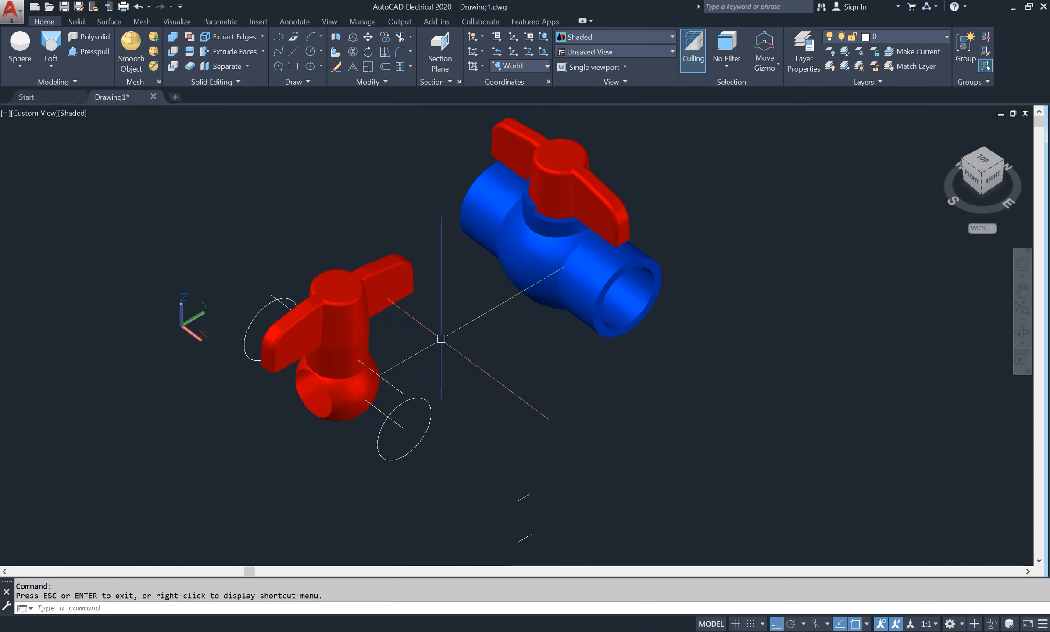
- Move the second valve's blue body from its bore end's centre onto the matching circle centre at the rotated handle assembly
text(o)
key(Escape)
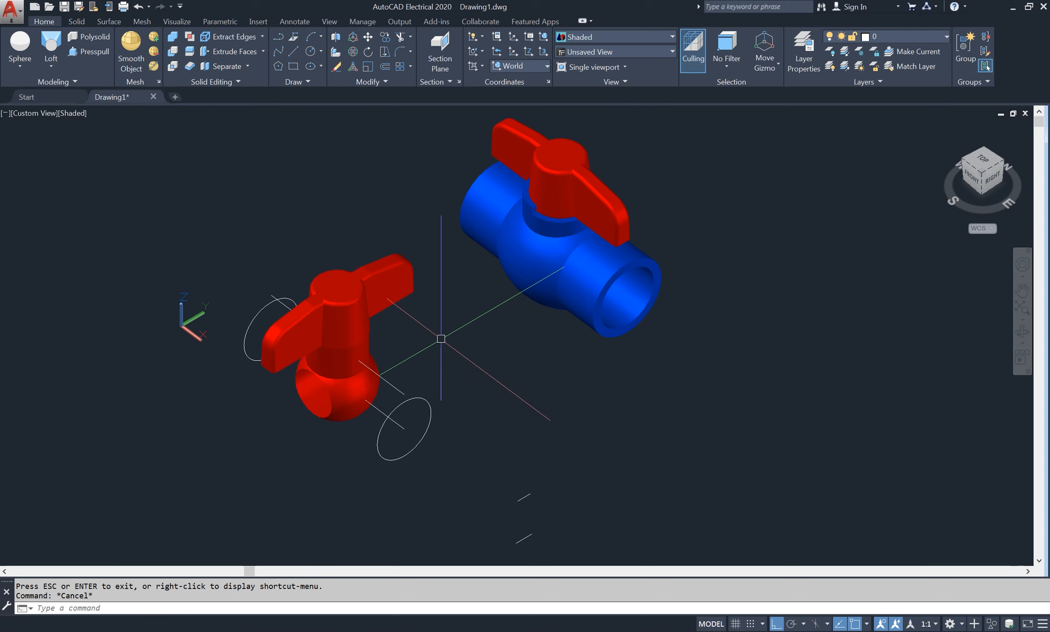
text(m)
key(Return)
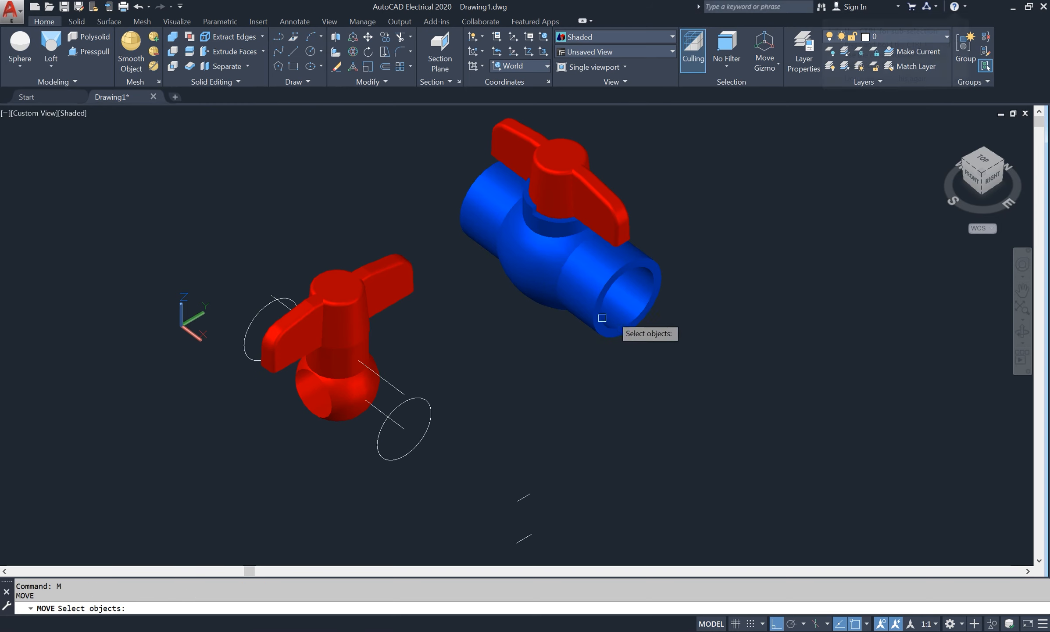
click(615, 279)
key(Return)
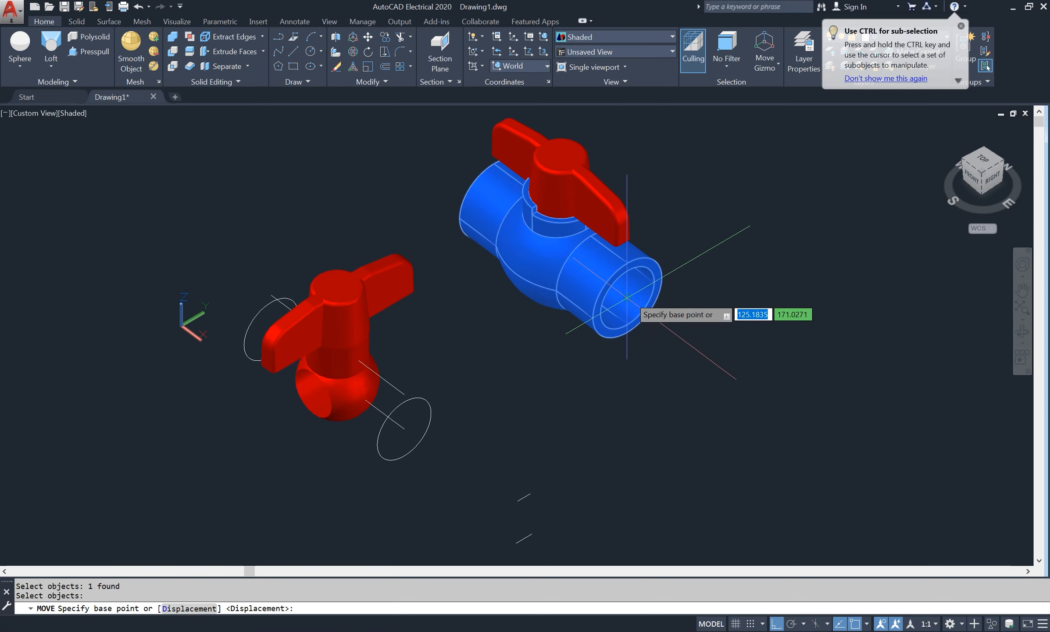
click(626, 297)
click(404, 428)
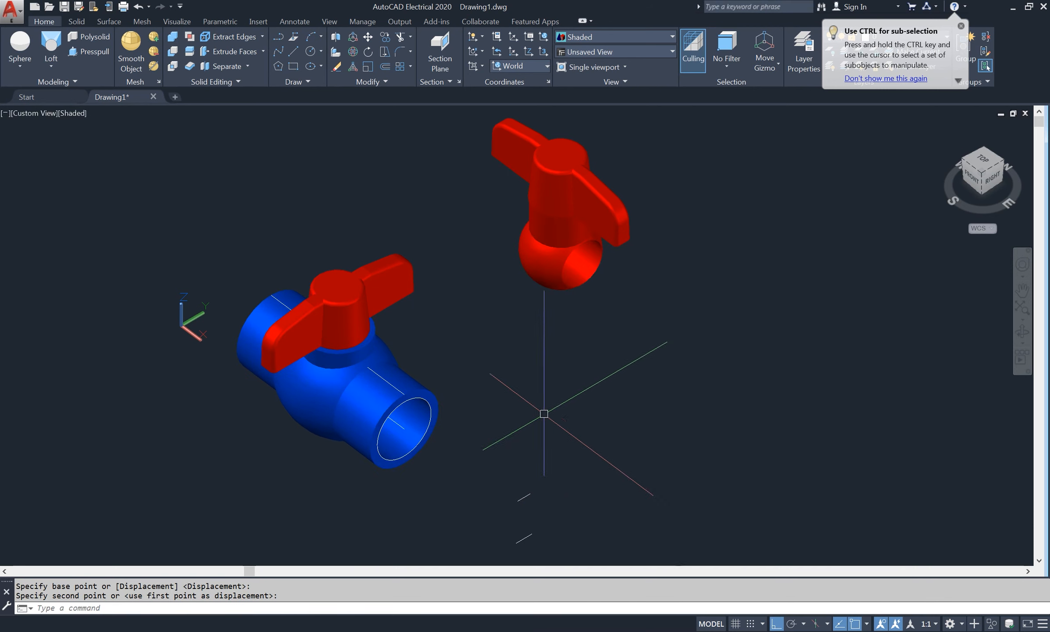
- Erase the separate red handle assembly standing beside the complete valve
scroll(598, 332, down, 2)
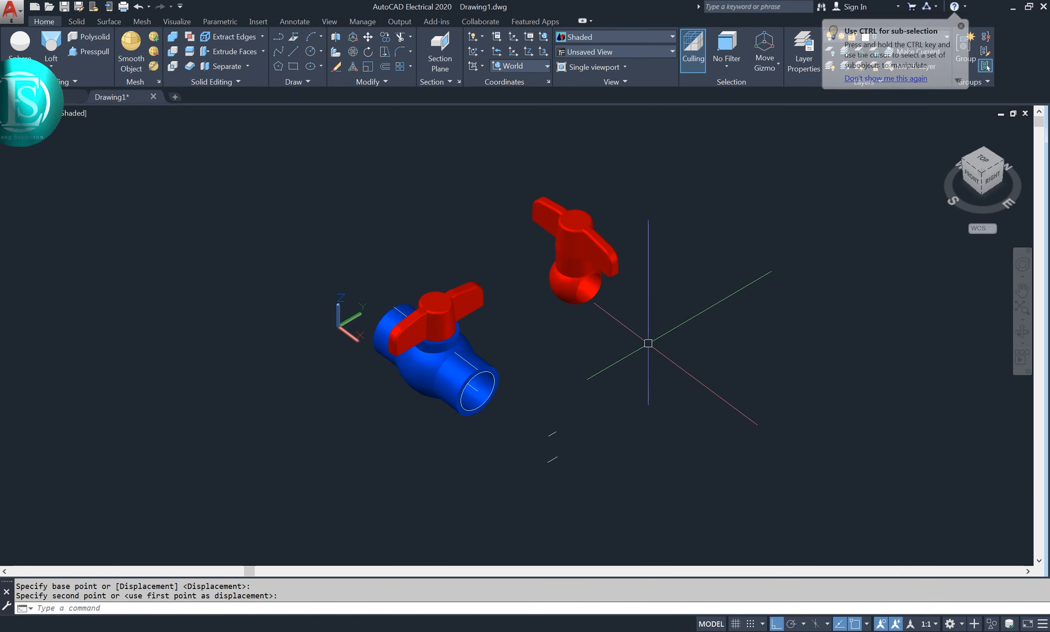
text(e)
key(Return)
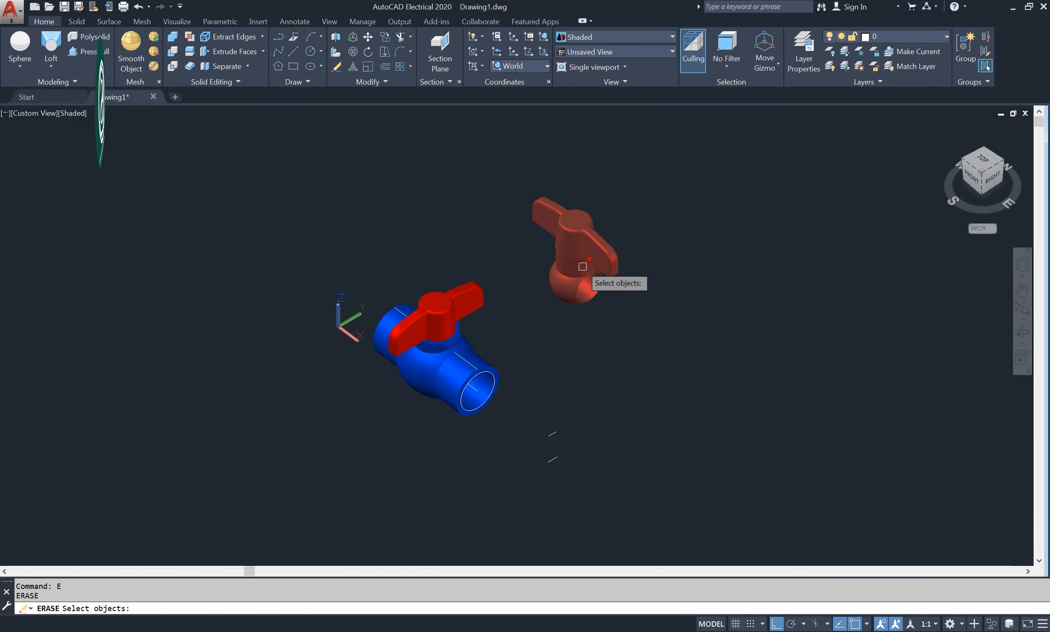
click(583, 281)
key(Return)
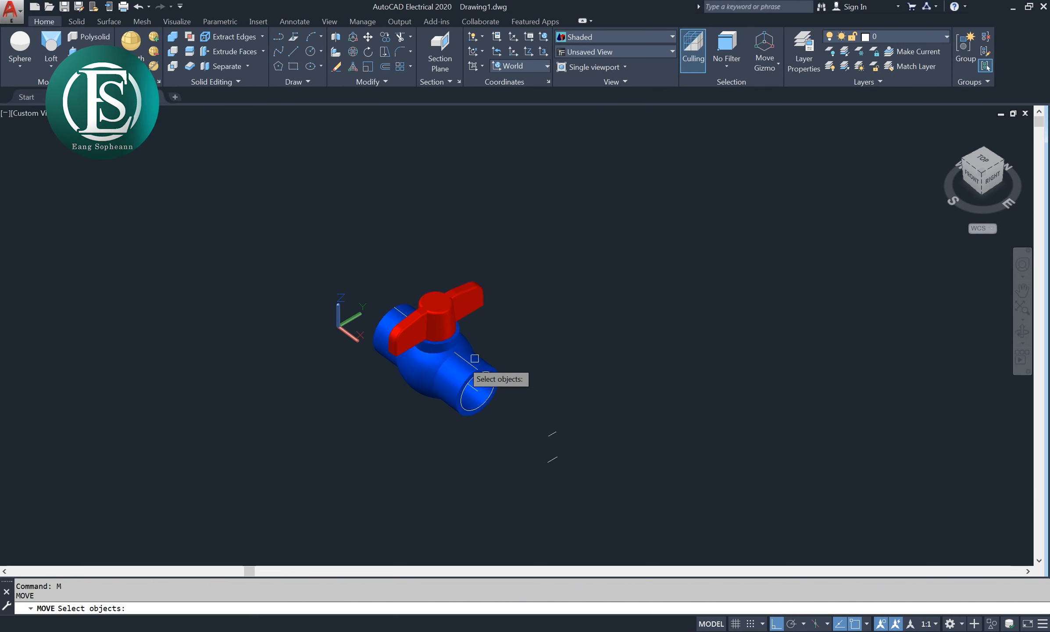
- Move the complete red and blue valve away from the construction lines and circles
click(475, 358)
key(Return)
click(531, 404)
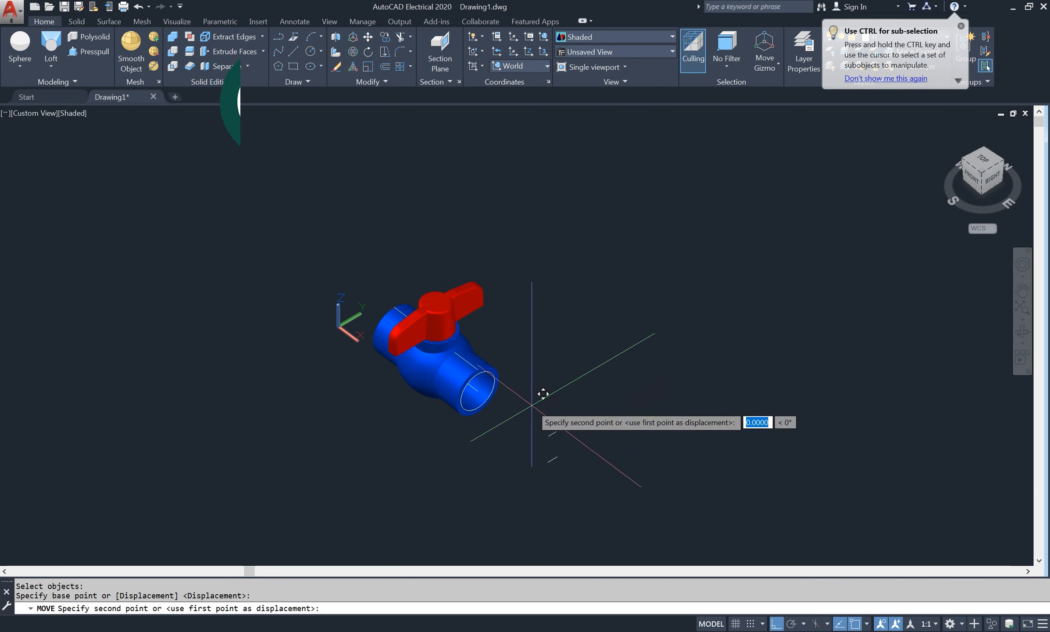
click(739, 282)
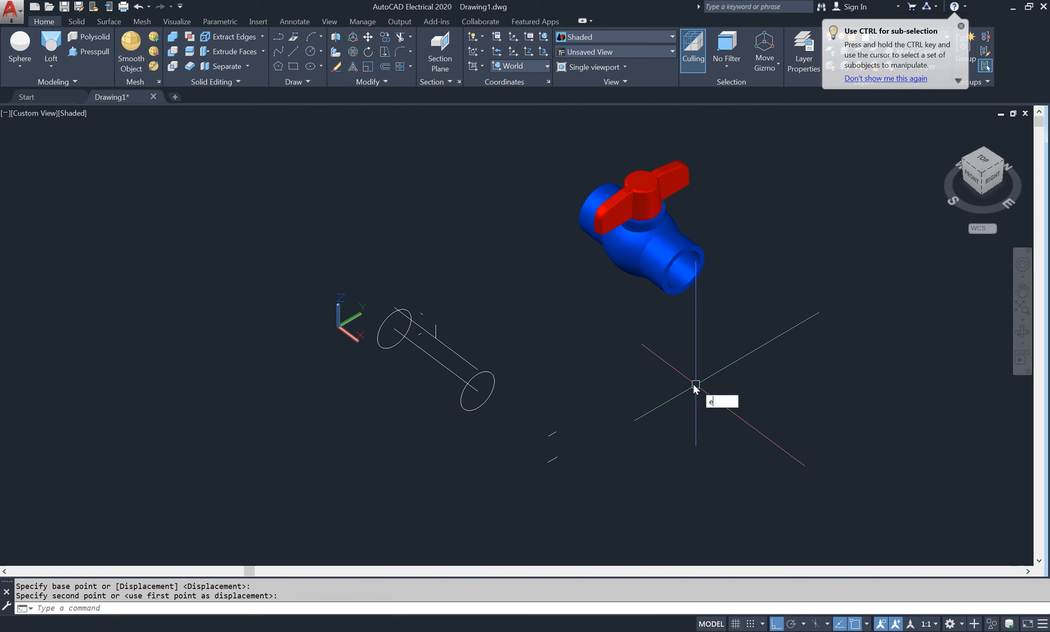
- Erase all leftover construction lines and circles
click(389, 493)
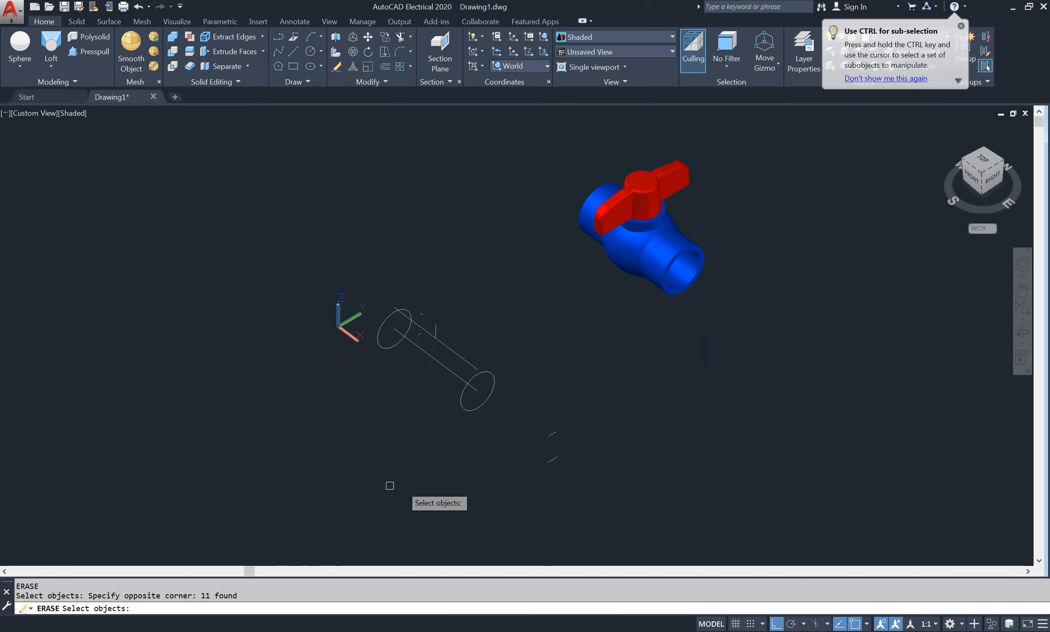
click(600, 385)
click(327, 542)
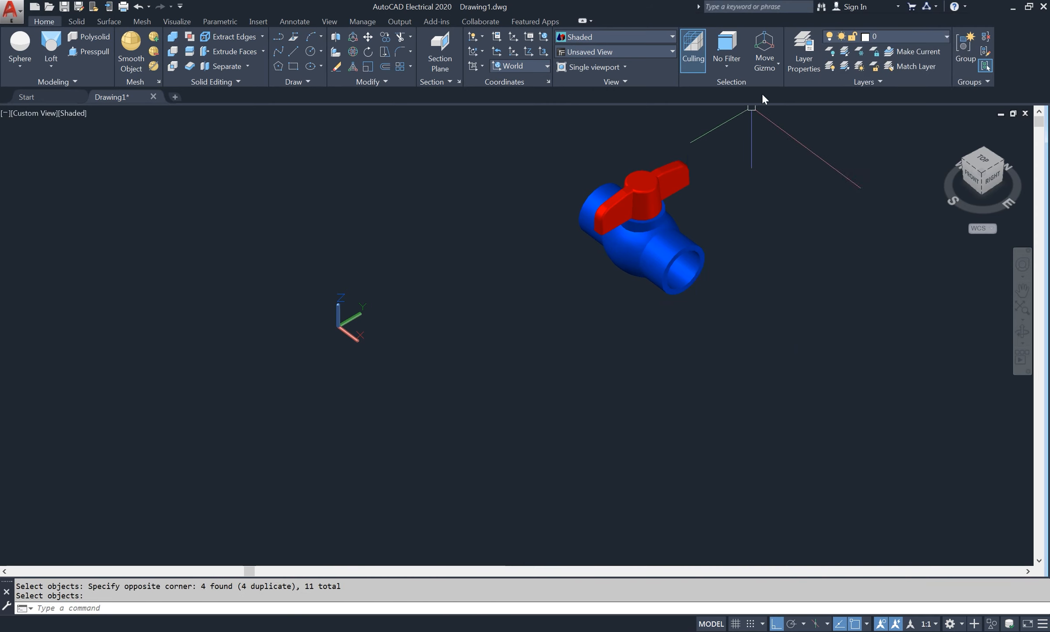
- Examine the complete valve from several angles to check how the handle fits the body
scroll(710, 159, up, 4)
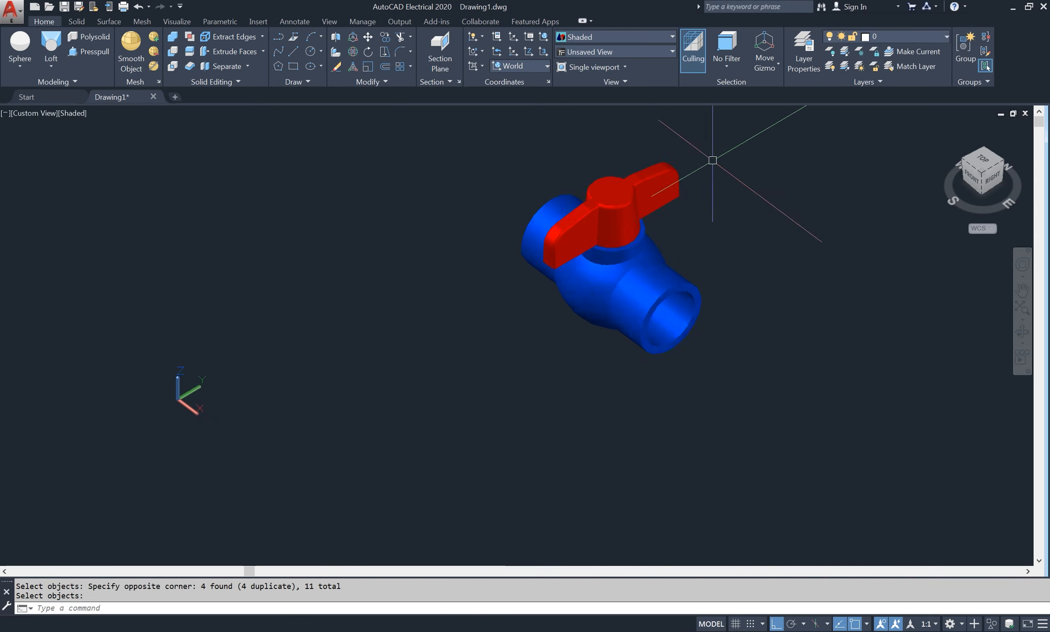
click(1019, 333)
drag(693, 411, 695, 334)
drag(832, 348, 462, 358)
scroll(462, 359, down, 2)
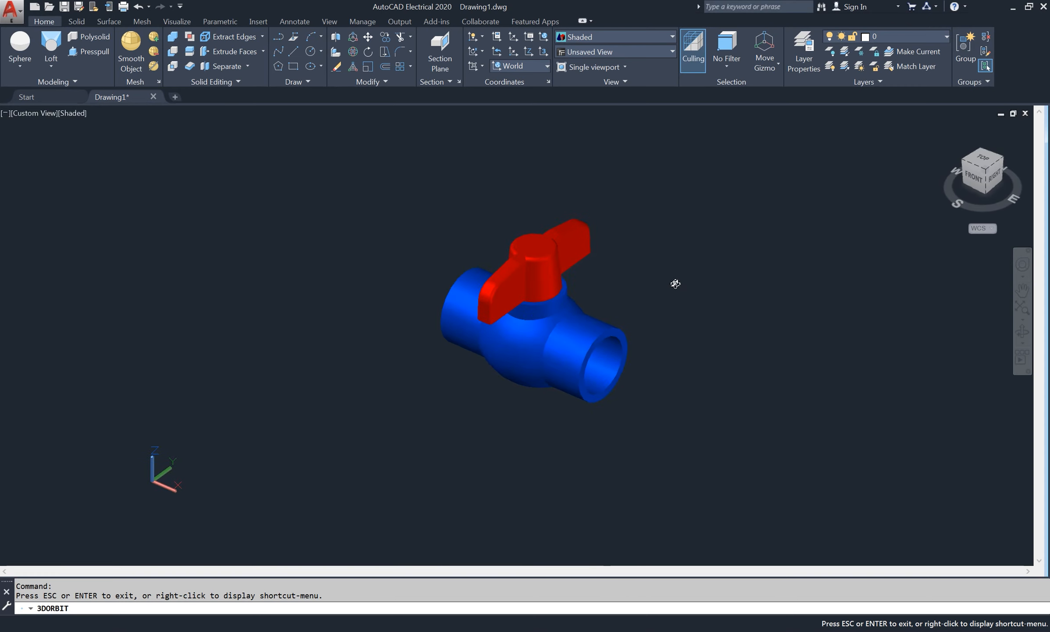
middle_drag(655, 318, 579, 359)
right_click(616, 284)
click(630, 291)
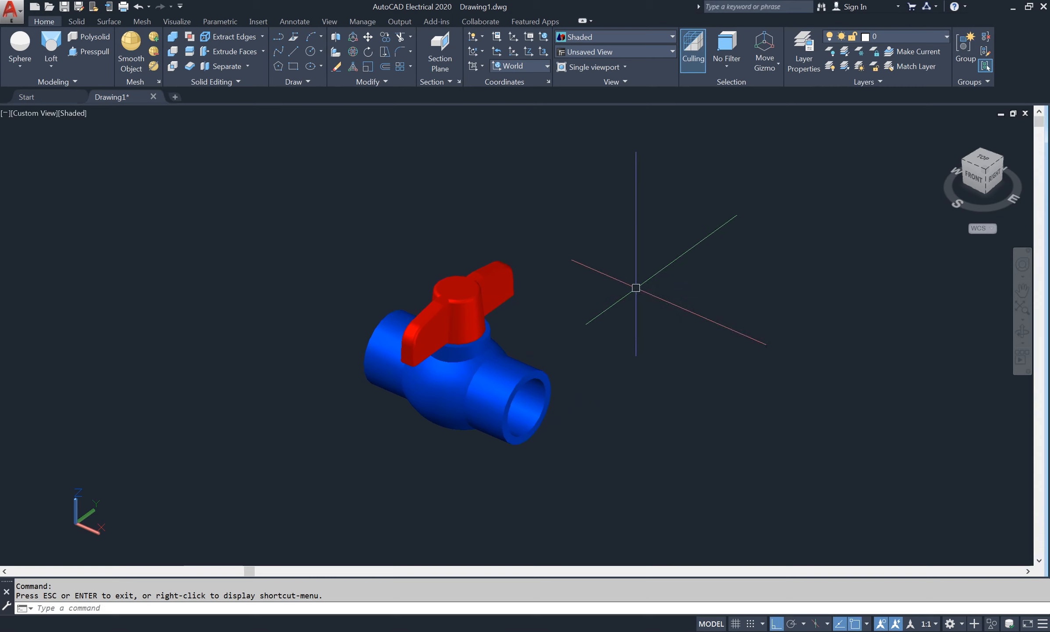
- Rotate the valve's red handle assembly 90 degrees in 3D about the upward vertical axis through its hub's top centre
text(ro)
click(697, 341)
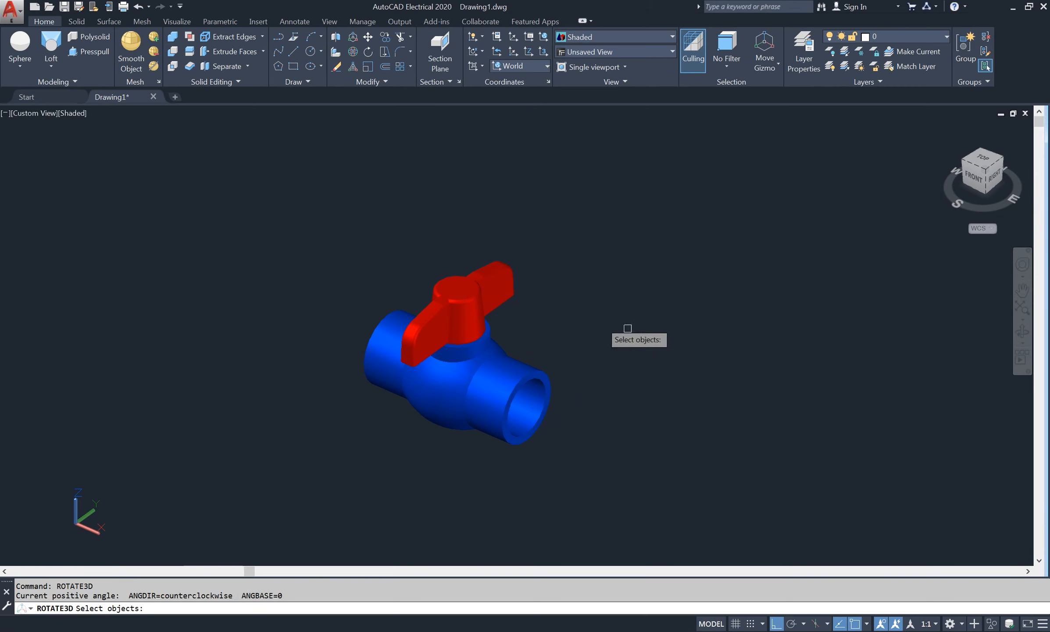
click(478, 317)
key(Return)
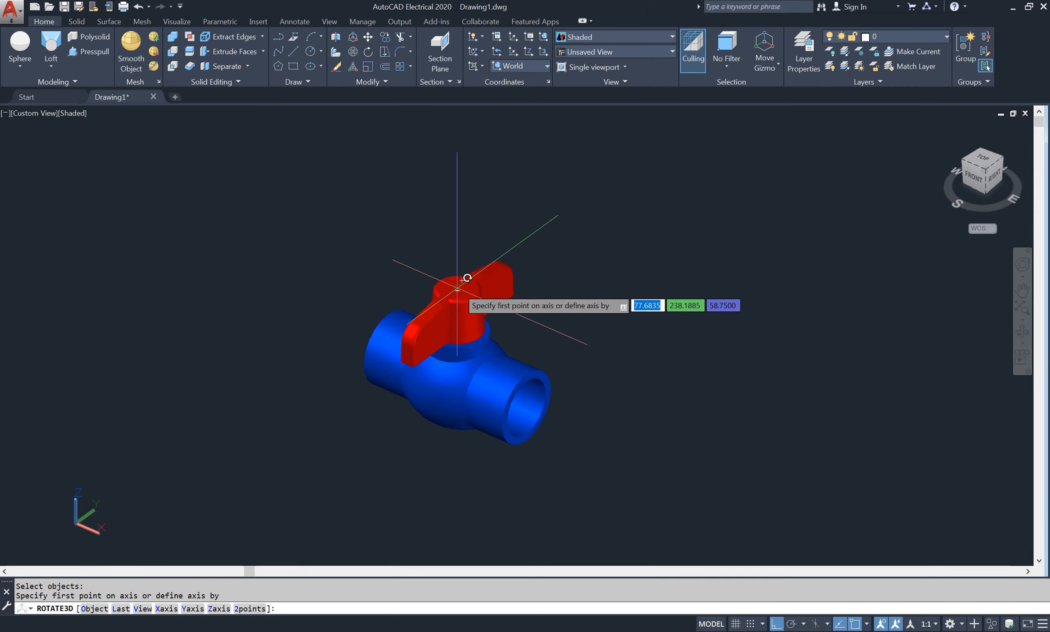
click(467, 277)
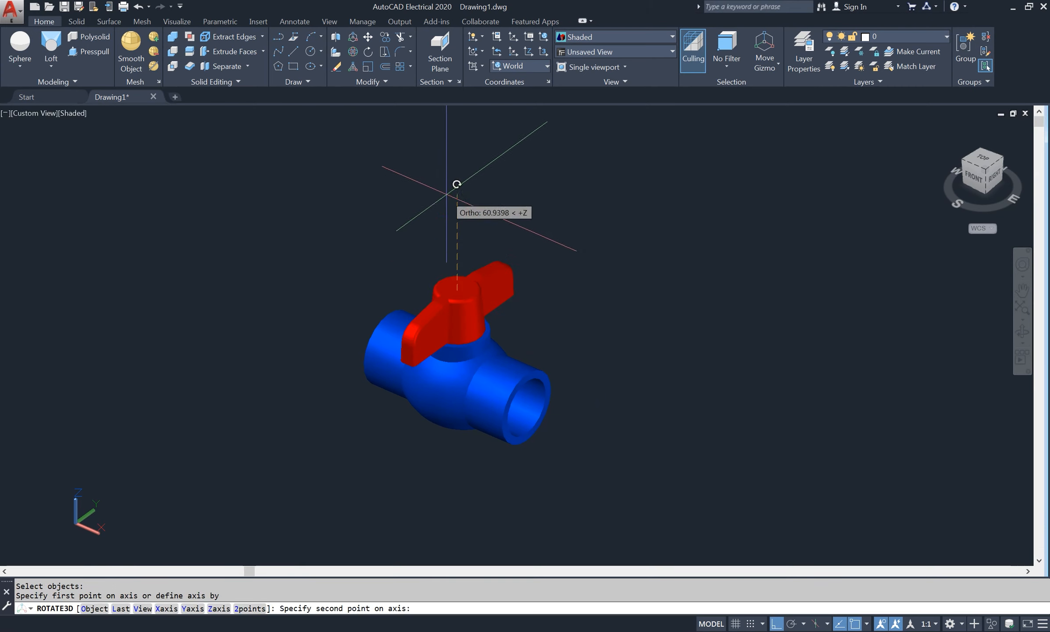
click(467, 157)
text(90)
key(Return)
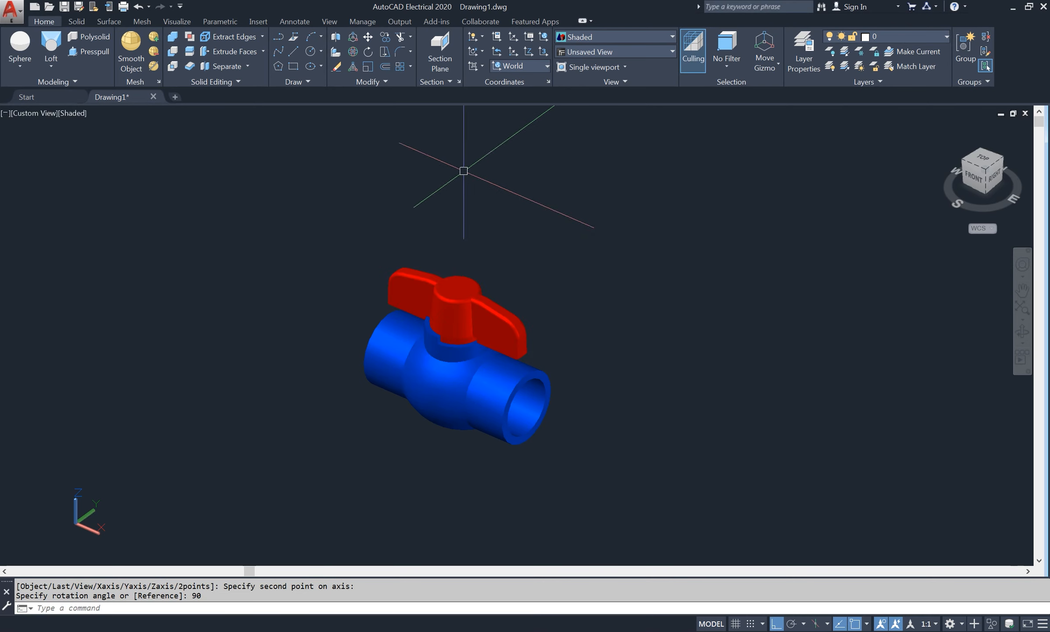
- Inspect the turned handle, the notched collar and the bore from the back and the side
scroll(547, 357, up, 3)
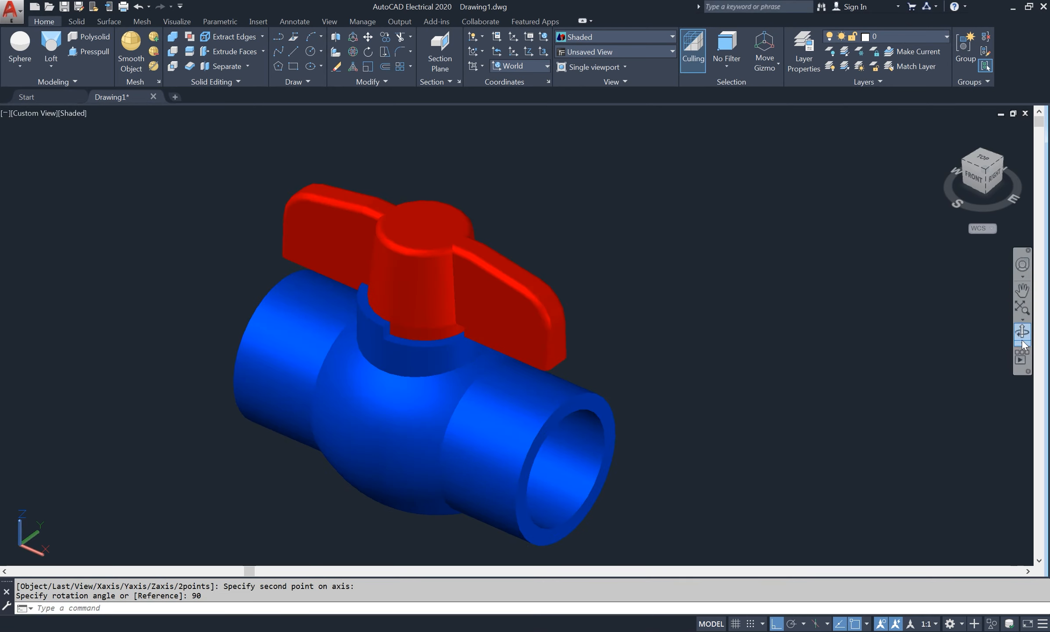
click(1022, 332)
drag(645, 307, 680, 388)
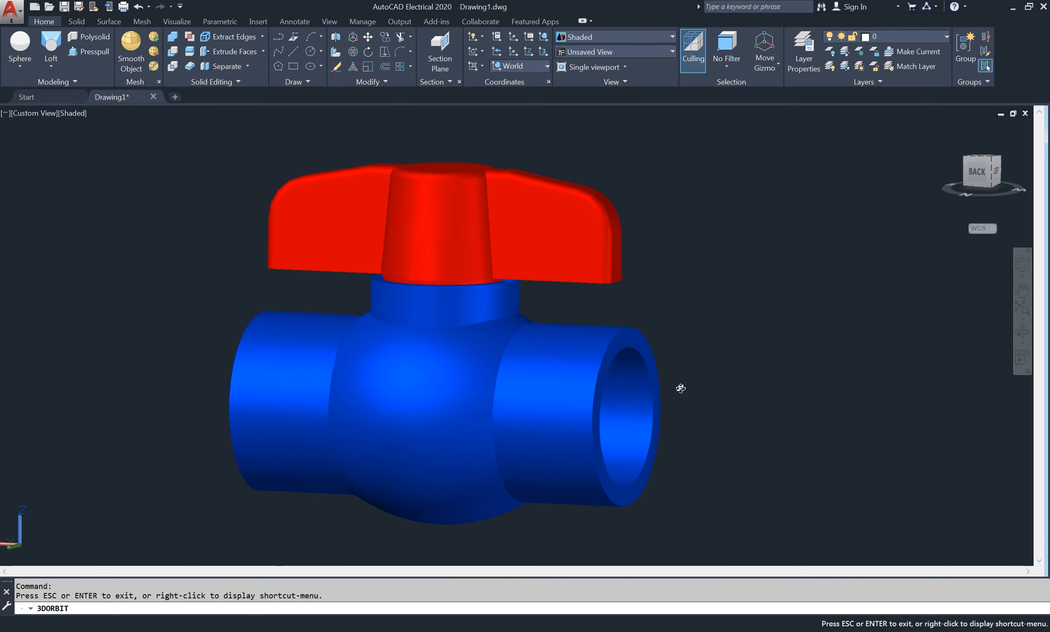
middle_drag(680, 387, 779, 355)
drag(779, 355, 724, 235)
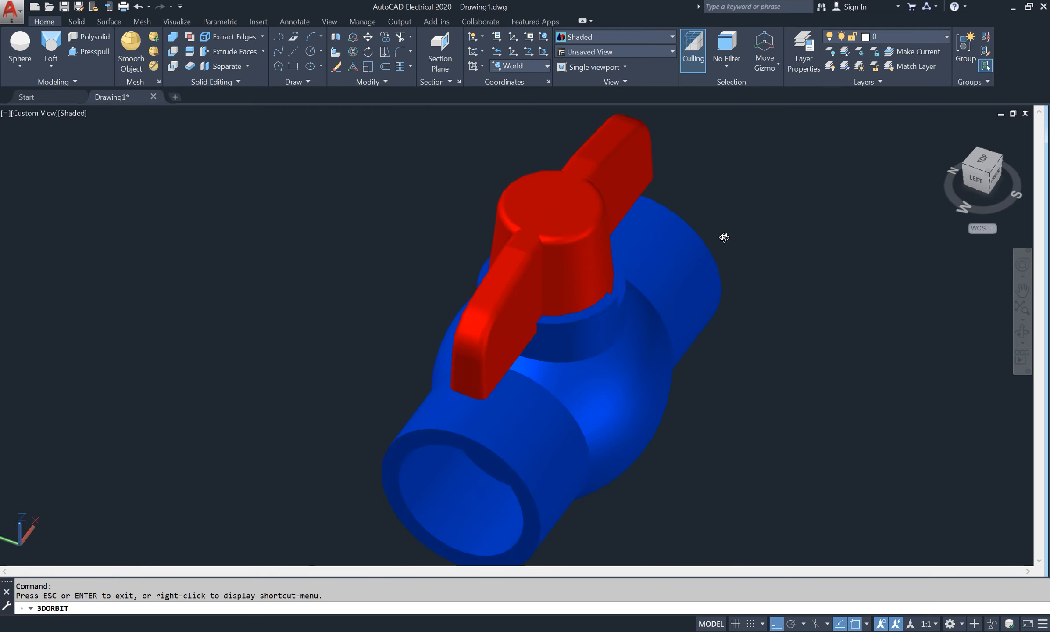
right_click(724, 237)
click(774, 246)
scroll(779, 358, down, 2)
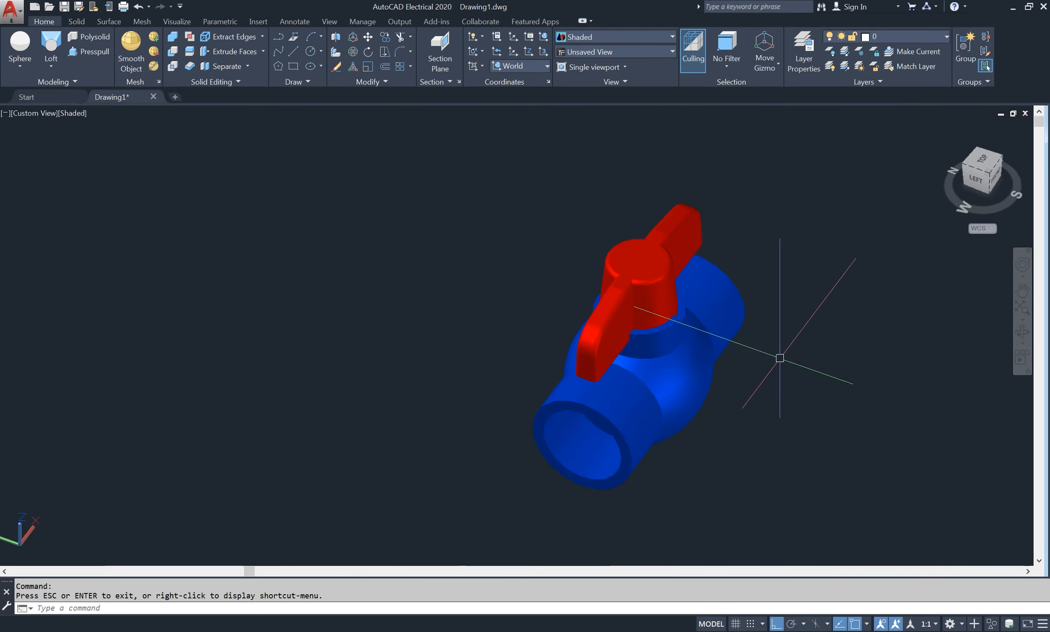
- Rotate the red handle assembly 45 degrees in 3D about the downward vertical axis from its hub's top centre
text(rot)
click(825, 393)
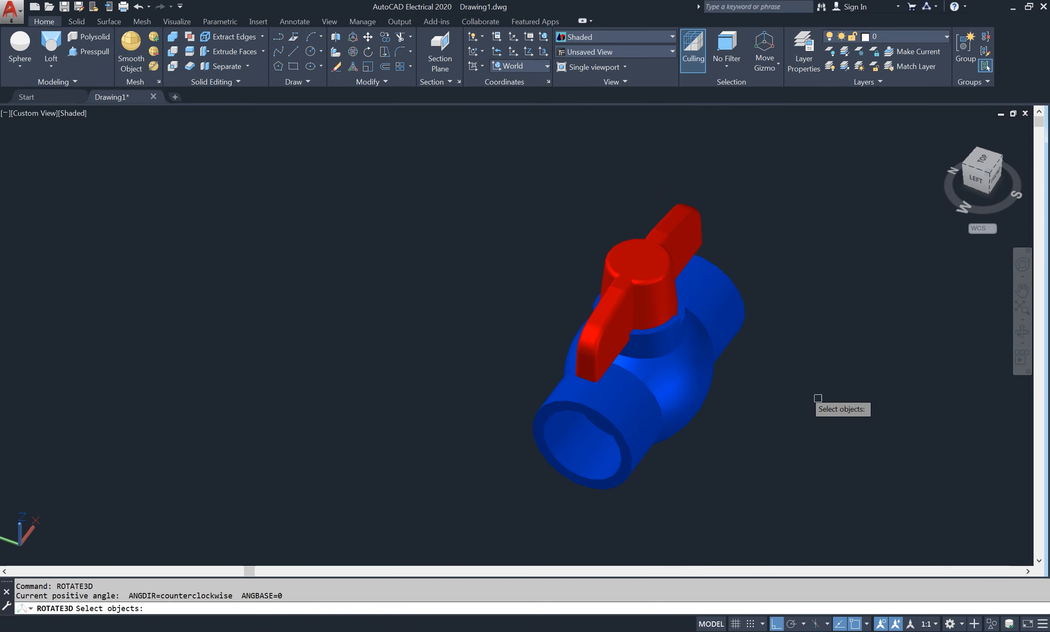
click(631, 269)
key(Return)
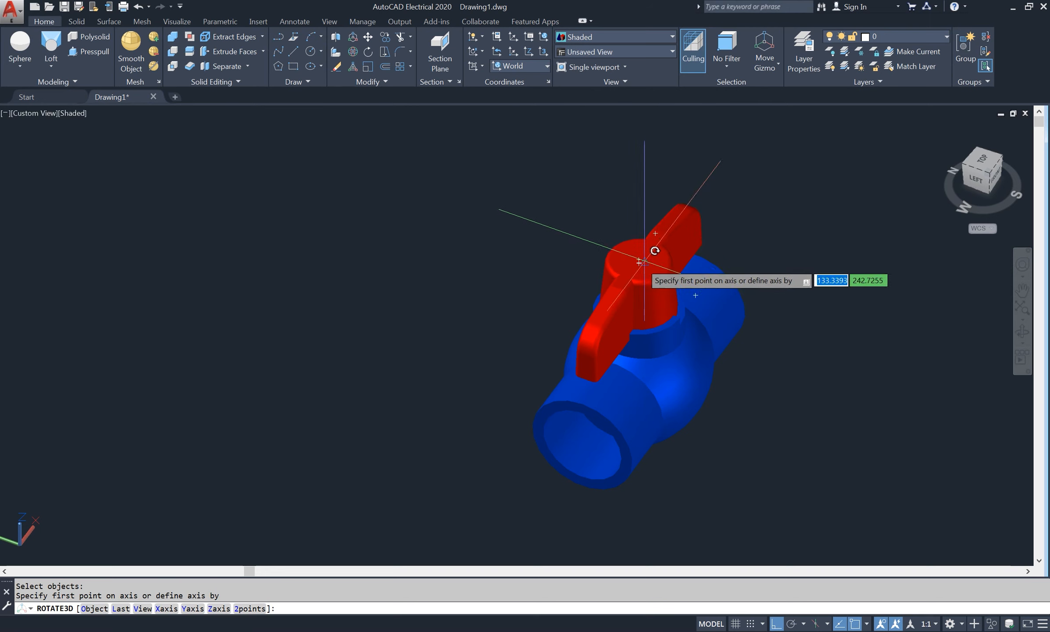
click(642, 259)
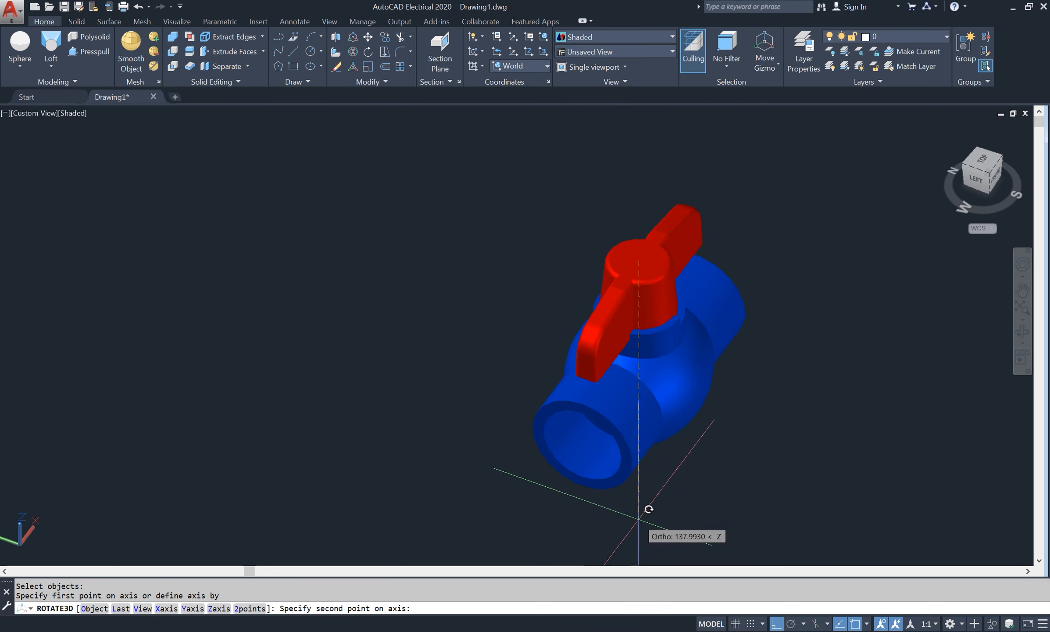
click(638, 518)
text(4)
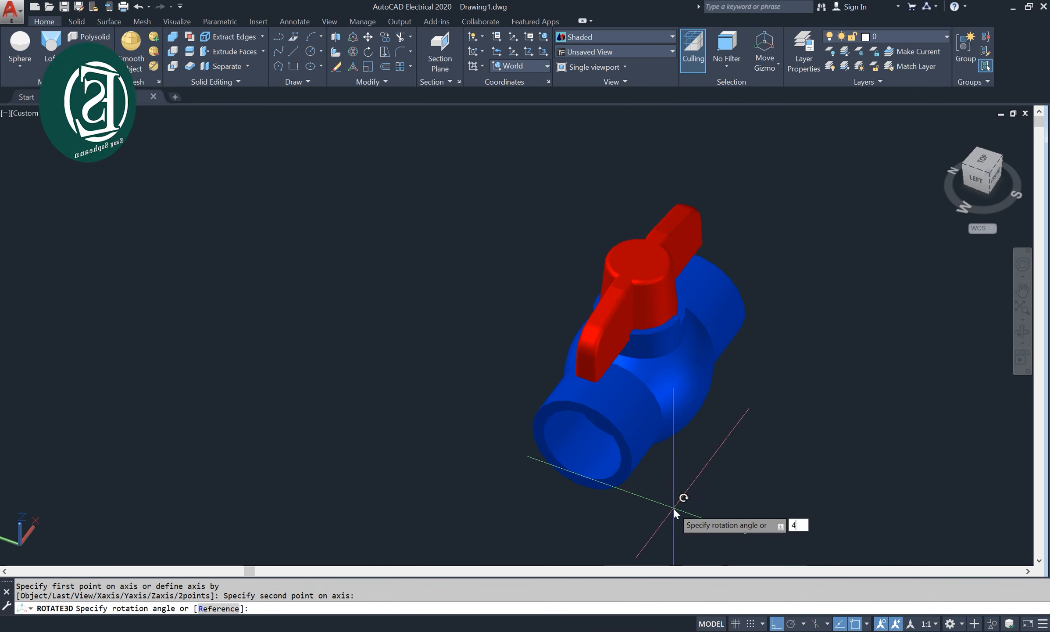
text(5)
key(Return)
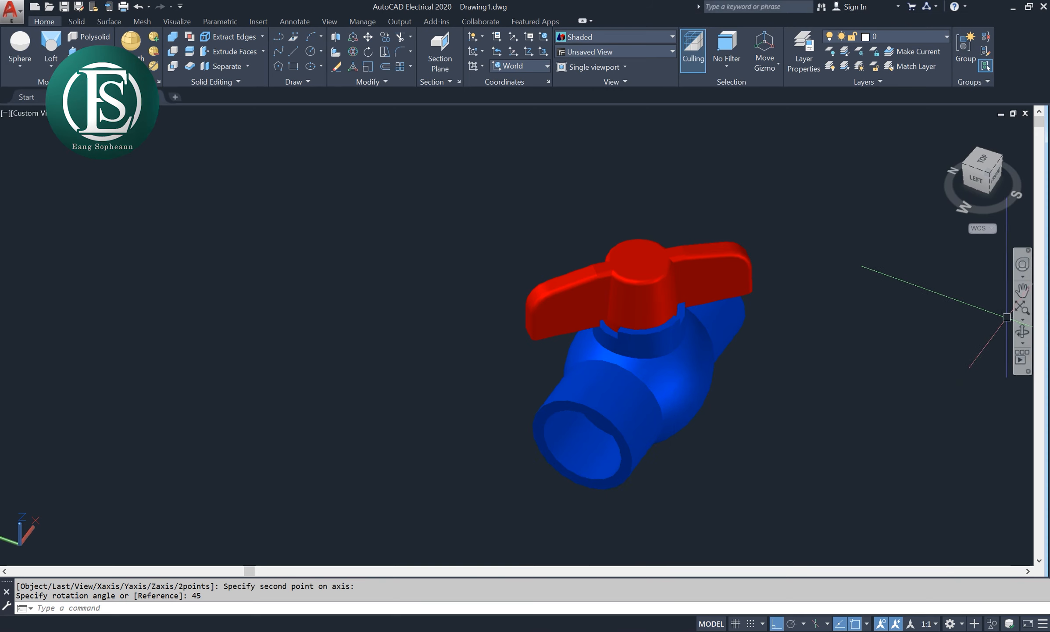
- Examine the half-turned handle at the collar and the red ball inside the bore from several angles
shift+middle_drag(650, 438, 722, 407)
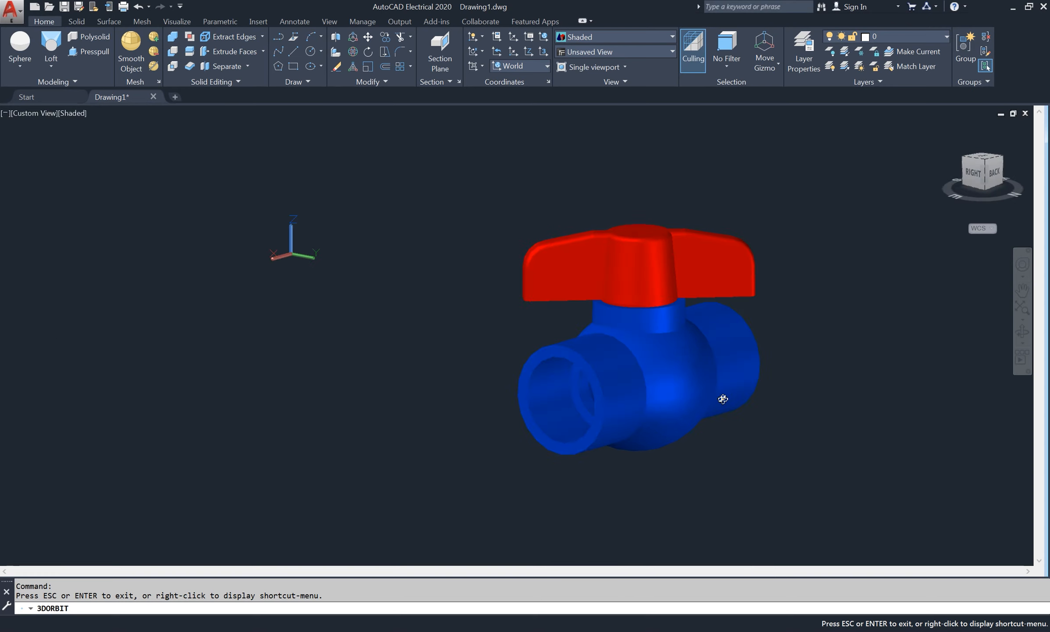
shift+middle_drag(597, 359, 769, 361)
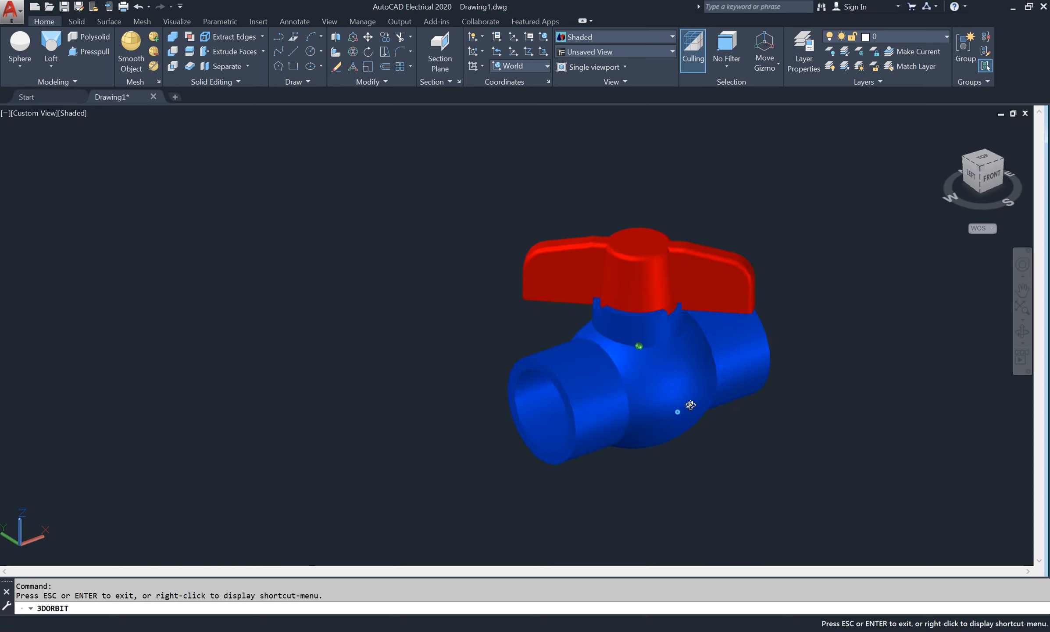
shift+middle_drag(691, 404, 790, 401)
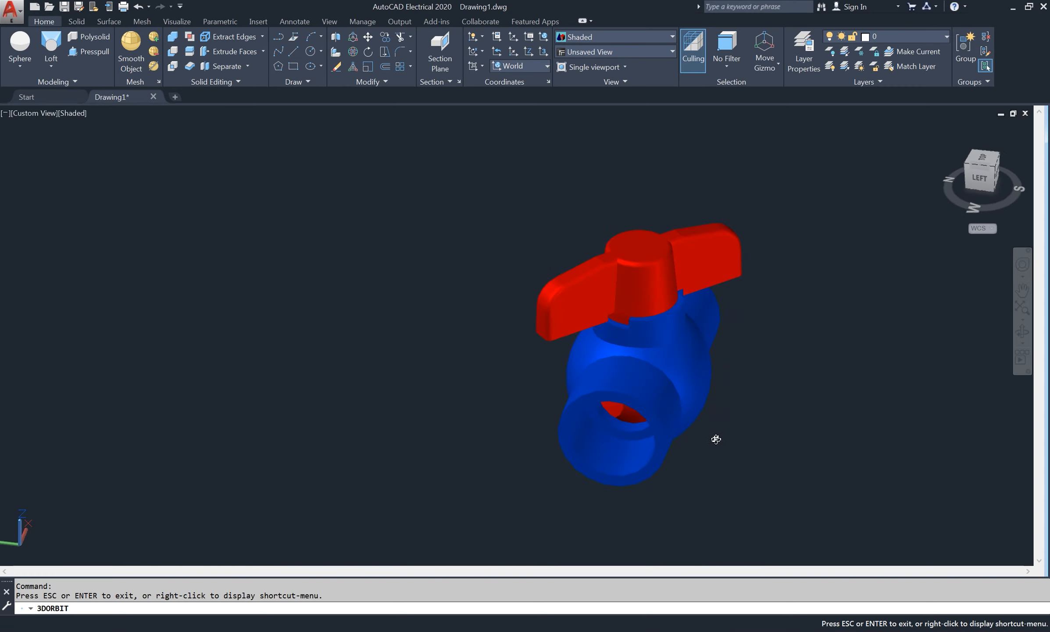
shift+middle_drag(716, 439, 630, 398)
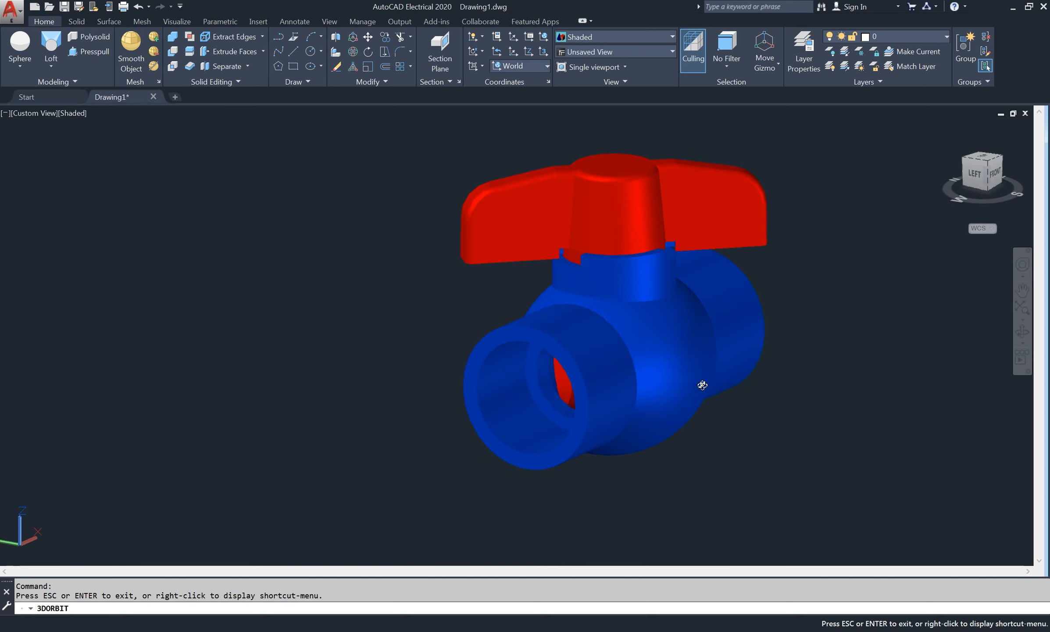
middle_drag(702, 385, 558, 398)
mouse_move(617, 381)
shift+middle_down()
mouse_move(680, 368)
mouse_move(670, 363)
mouse_move(649, 470)
mouse_move(621, 361)
mouse_move(627, 399)
mouse_move(641, 398)
mouse_move(609, 418)
mouse_move(613, 393)
shift+middle_up()
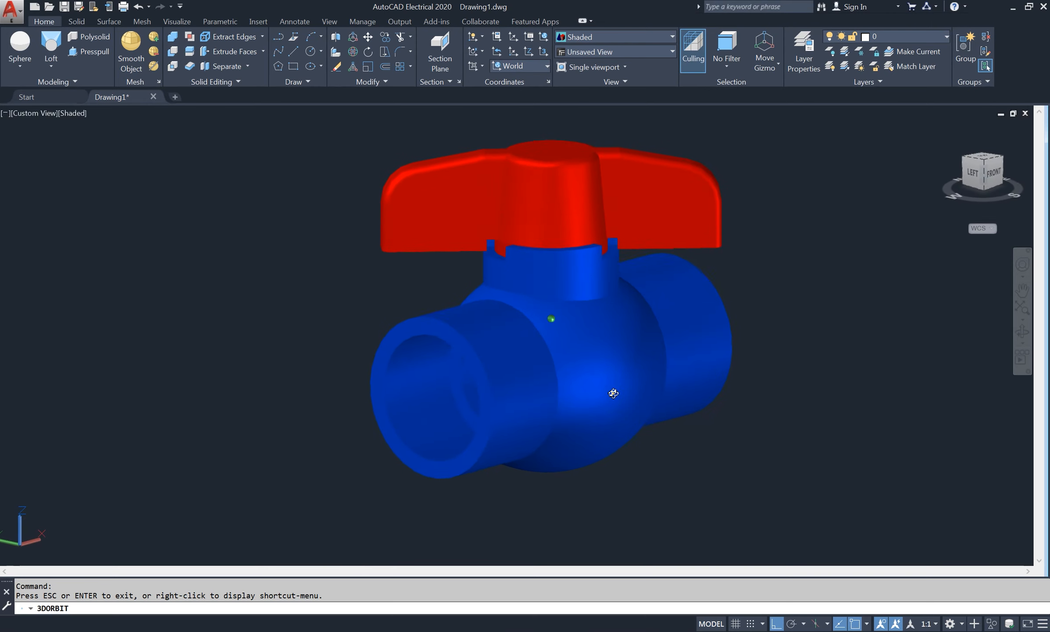
scroll(611, 379, down, 2)
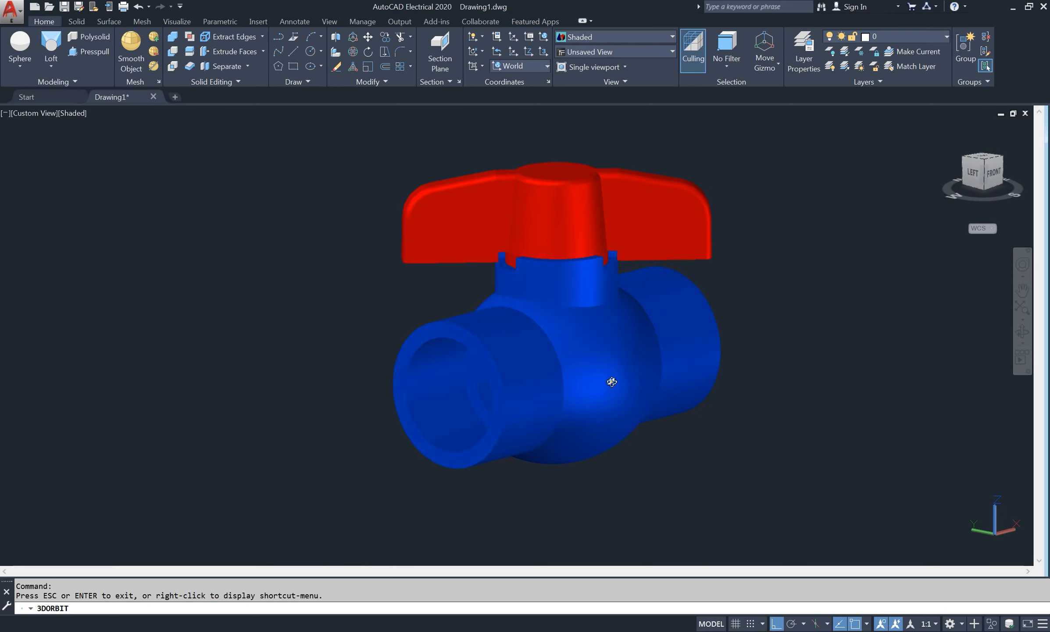
shift+middle_drag(604, 416, 618, 415)
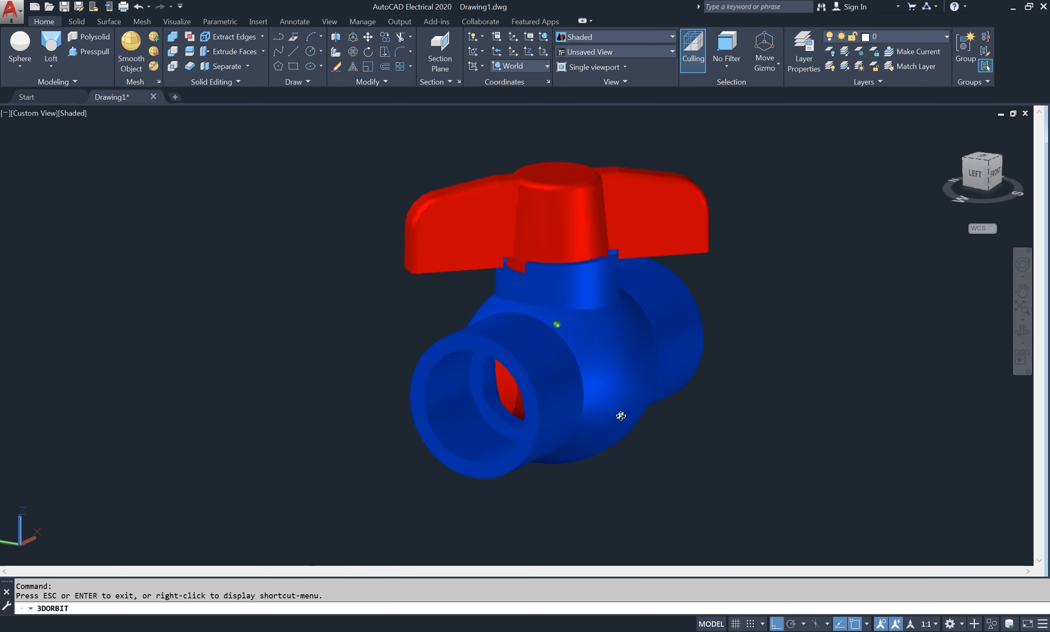
mouse_move(431, 429)
mouse_down()
mouse_move(481, 440)
mouse_move(528, 429)
mouse_move(429, 432)
mouse_move(434, 481)
mouse_move(427, 424)
mouse_up()
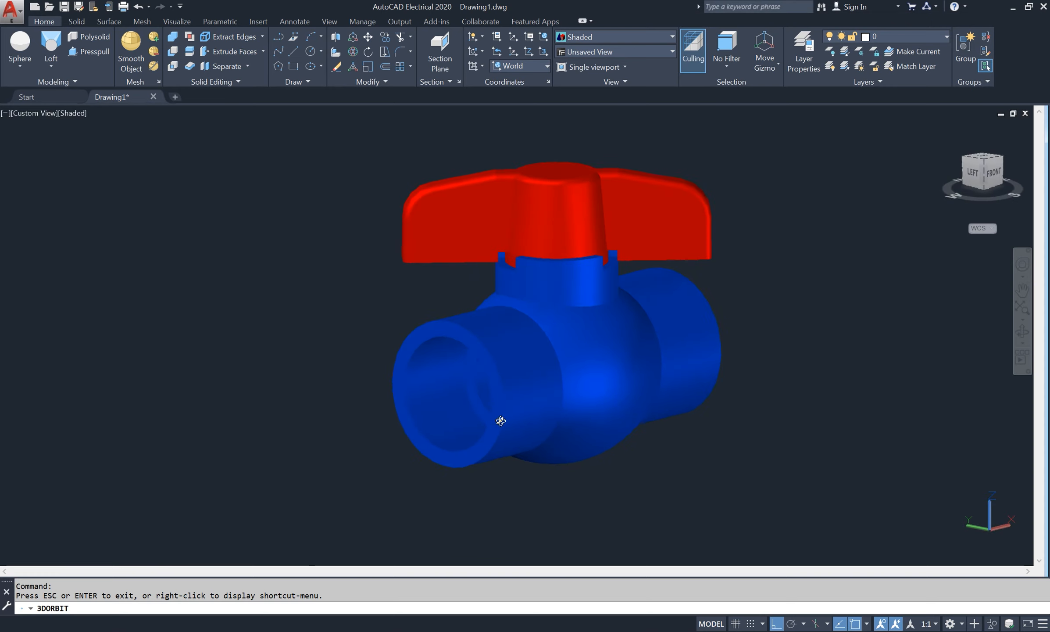